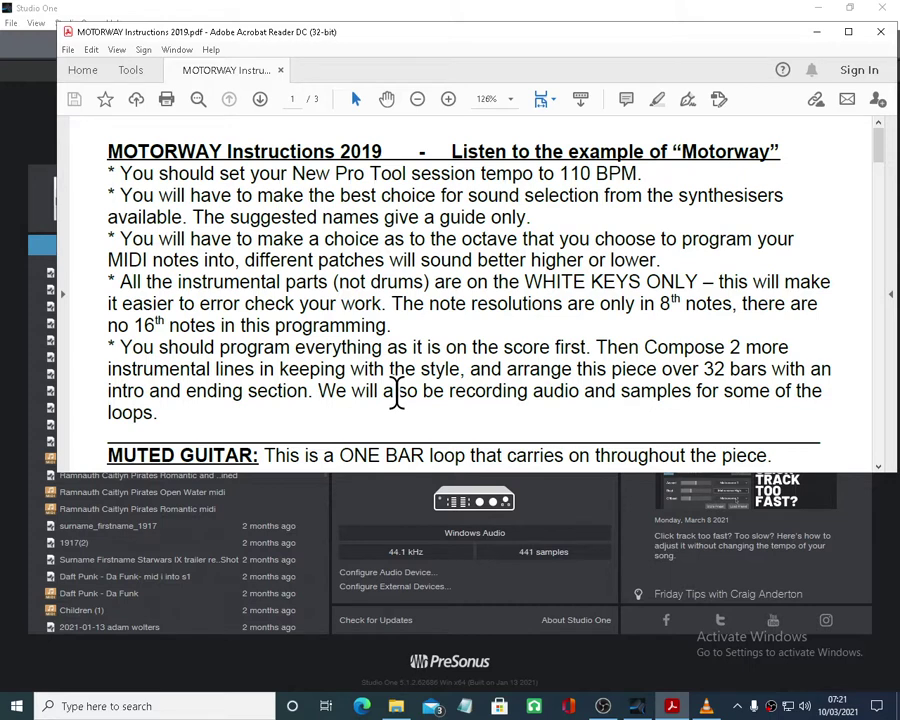
- Switch to Studio One and create an empty song titled "surname firstname Motoroway", 1:00 min long, at 110 BPM
{"action": "key", "text": "alt+Tab"}
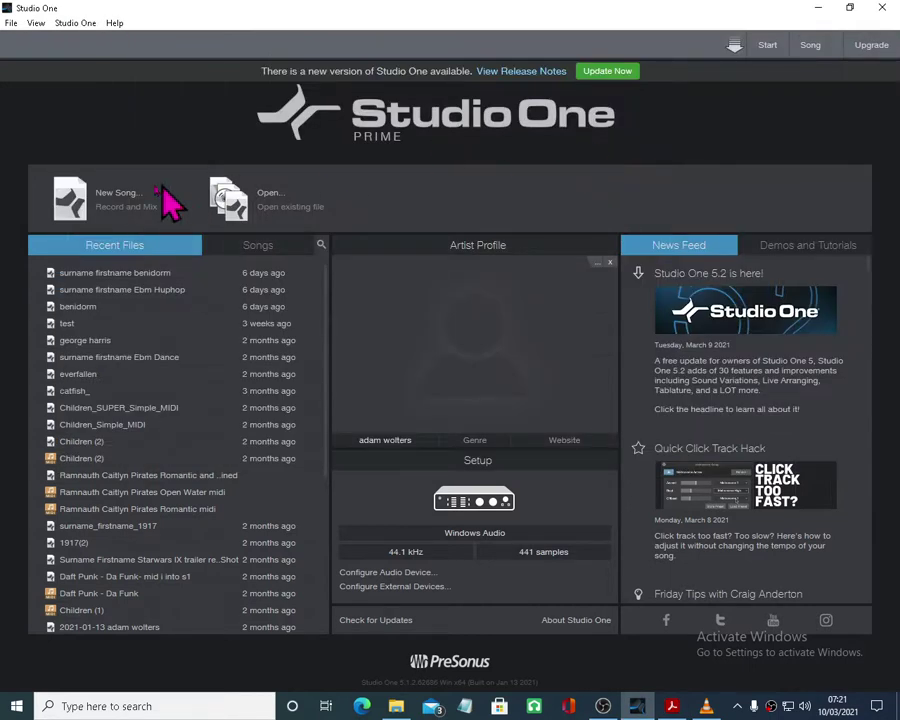
{"action": "left_click", "coordinate": [105, 195]}
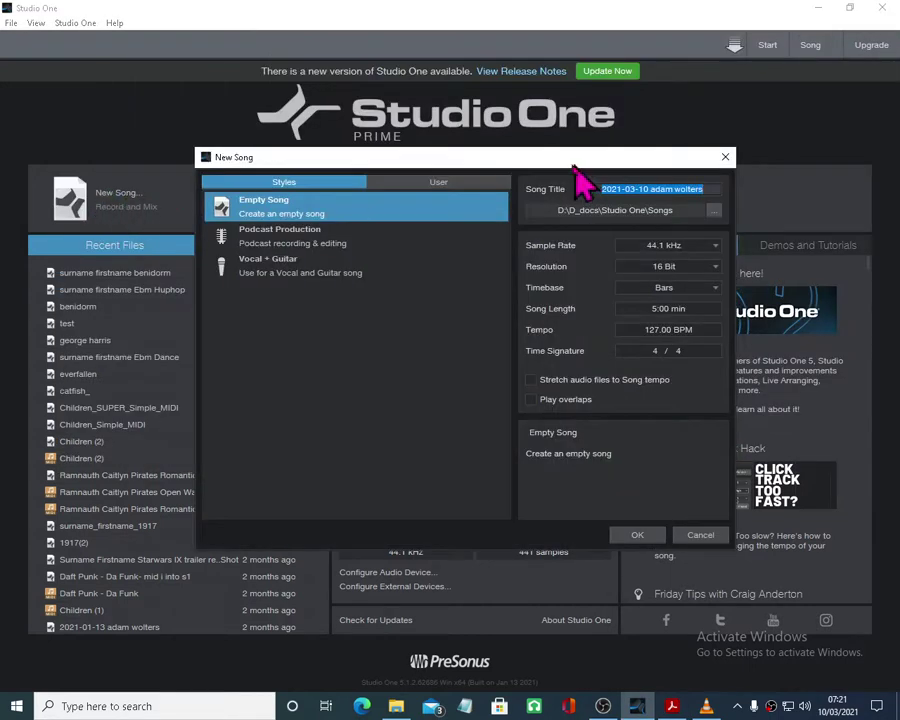
{"action": "type", "text": "surname firstname Motoroway"}
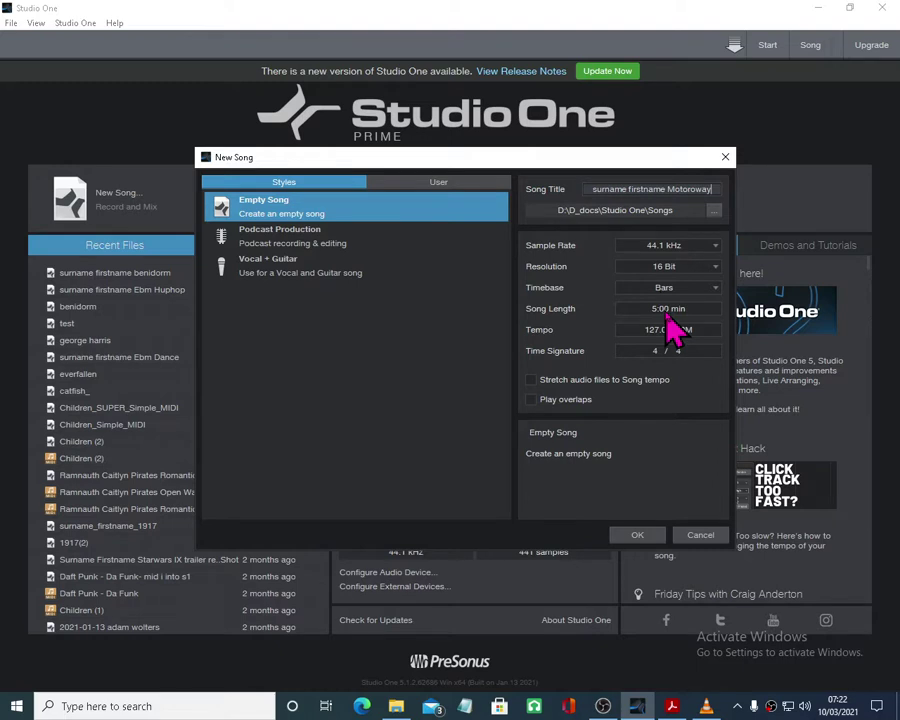
{"action": "left_click", "coordinate": [665, 309]}
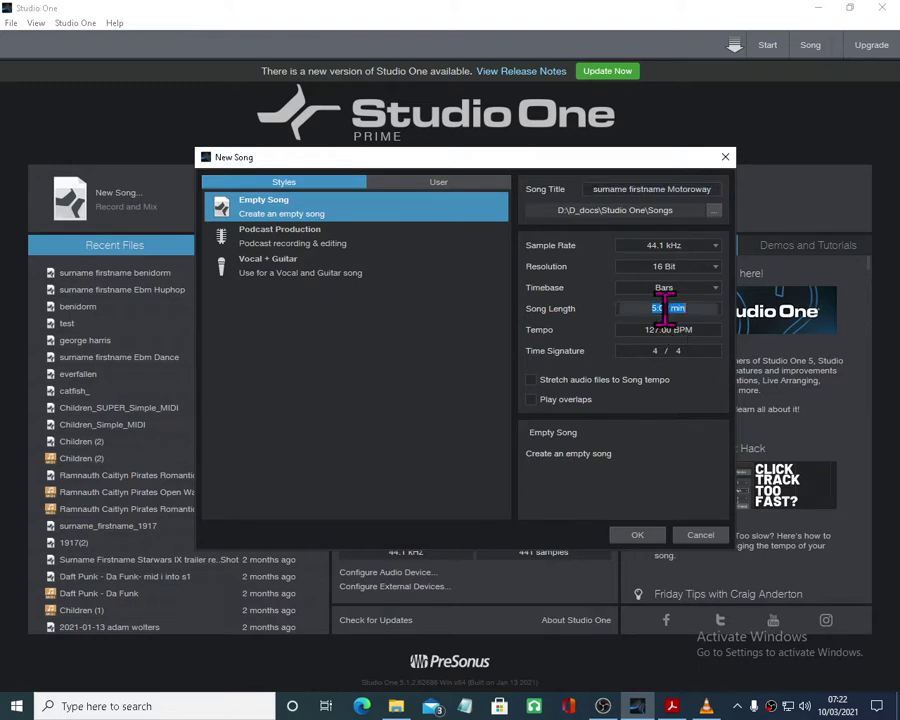
{"action": "type", "text": "1"}
{"action": "key", "text": "Return"}
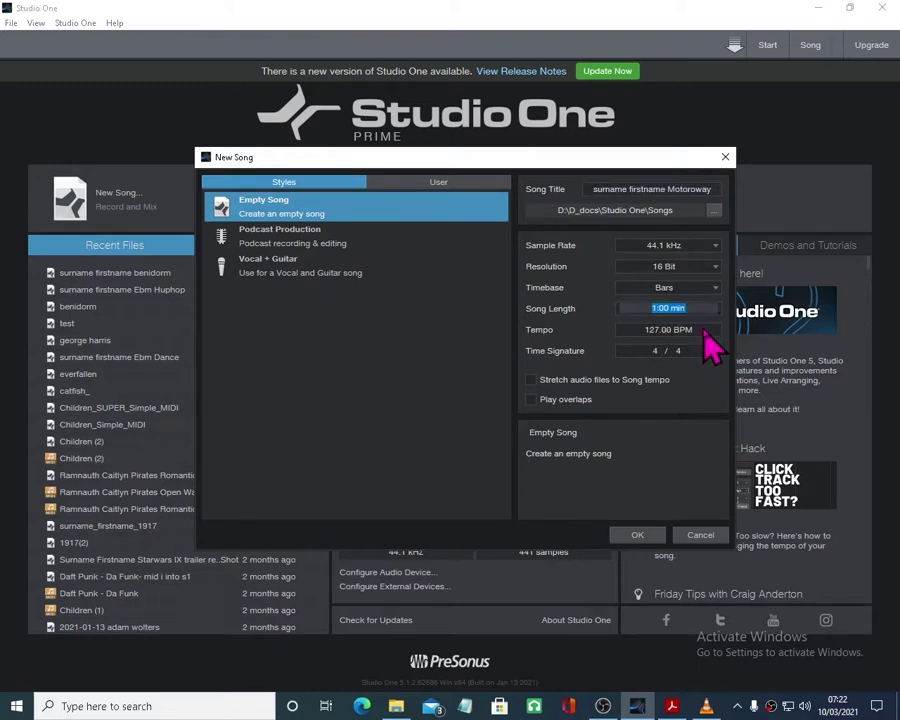
{"action": "left_click", "coordinate": [673, 330]}
{"action": "type", "text": "110"}
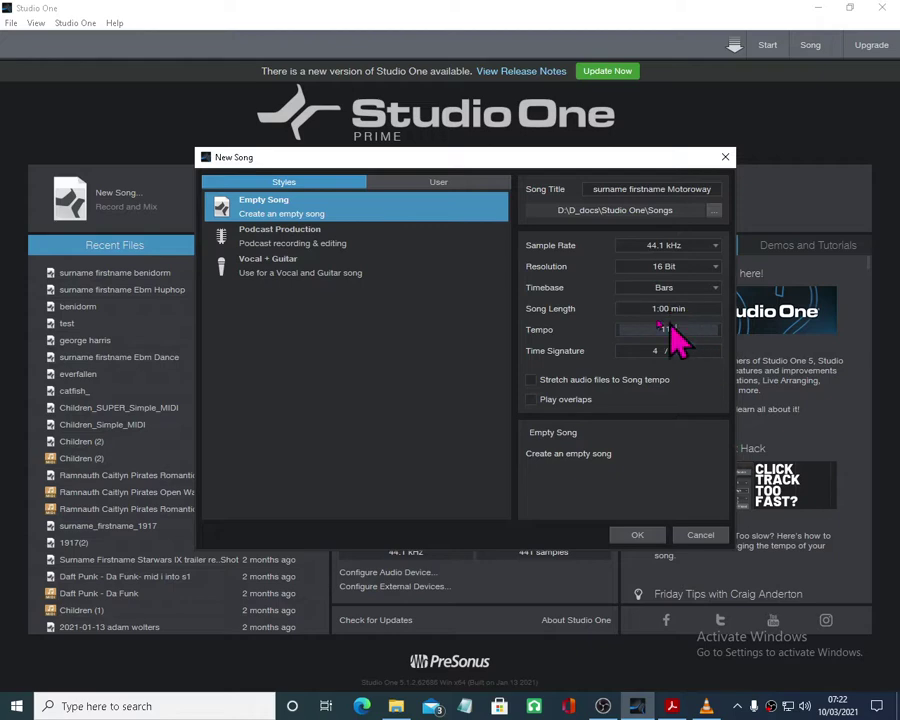
{"action": "key", "text": "Return"}
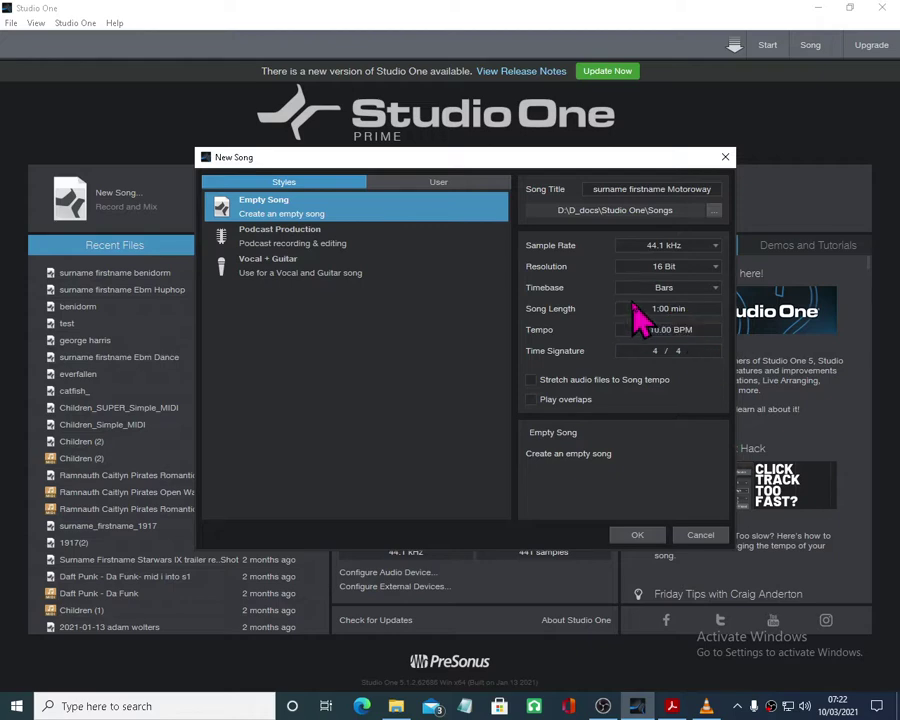
{"action": "left_click", "coordinate": [638, 537]}
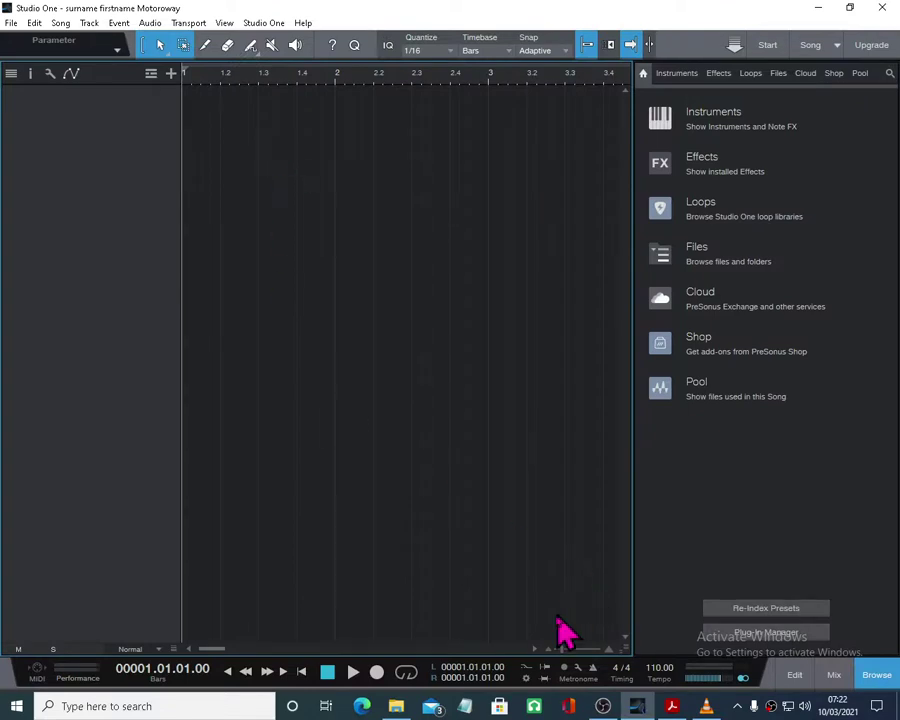
- Check the muted guitar part in the MOTORWAY Instructions PDF in Acrobat Reader, and return to Studio One
{"action": "left_click", "coordinate": [669, 705]}
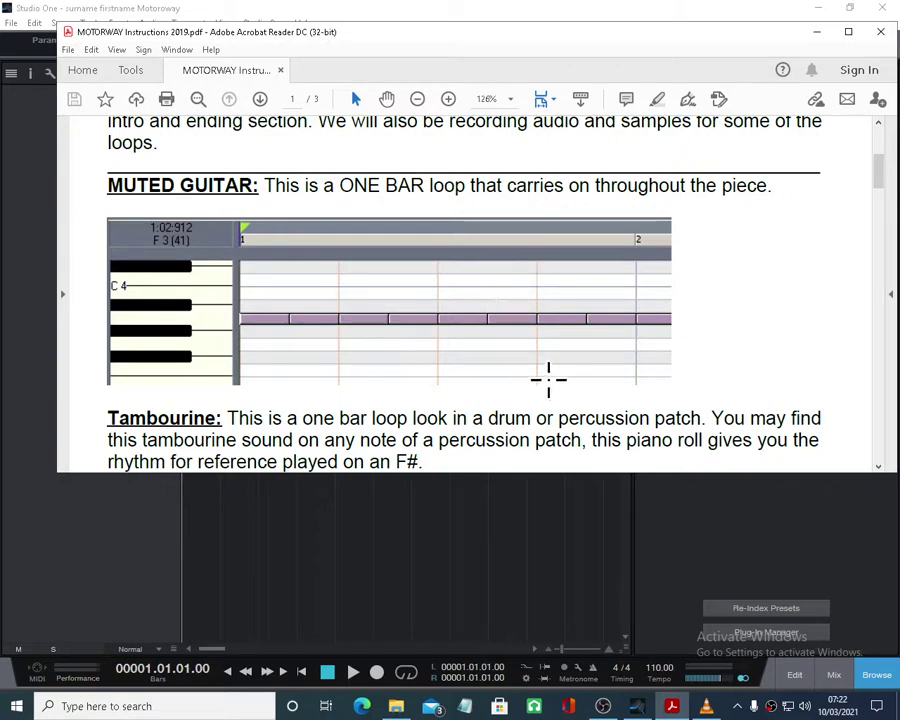
{"action": "left_click", "coordinate": [817, 31]}
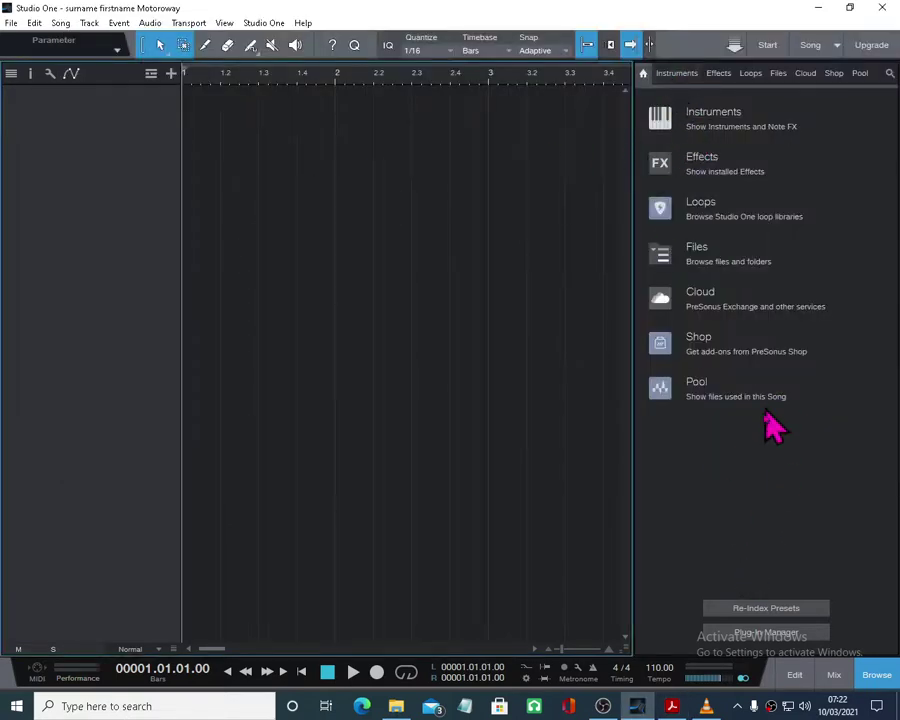
{"action": "left_click", "coordinate": [876, 675]}
{"action": "left_click", "coordinate": [876, 675]}
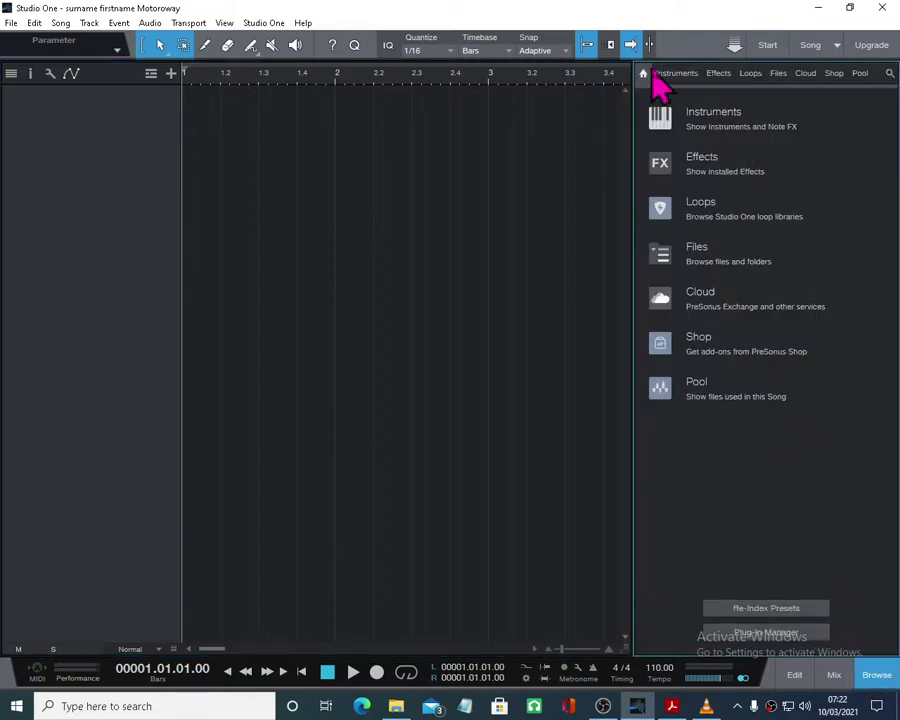
- Add an instrument track with the Strato Guitar preset from Presence's Artist Instruments guitar sounds
{"action": "left_click", "coordinate": [677, 76]}
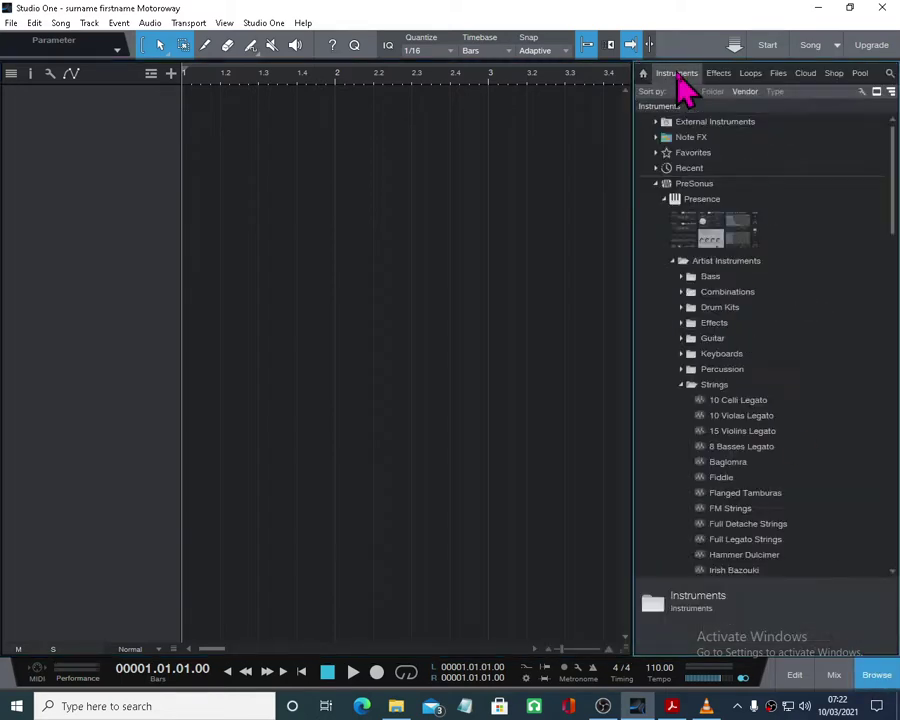
{"action": "left_click", "coordinate": [657, 185]}
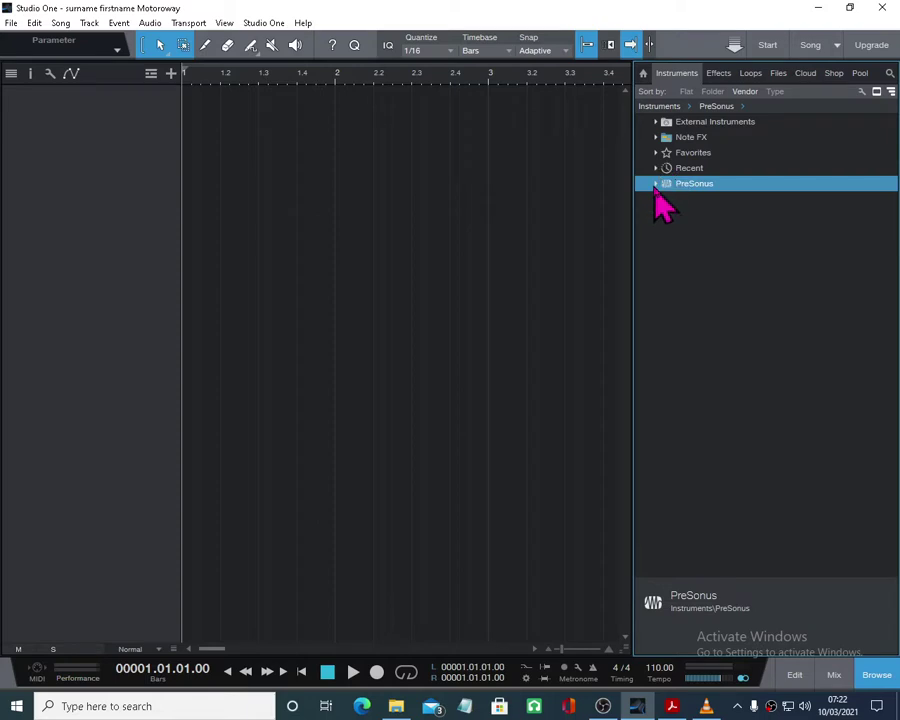
{"action": "left_click", "coordinate": [656, 184]}
{"action": "left_click", "coordinate": [671, 261]}
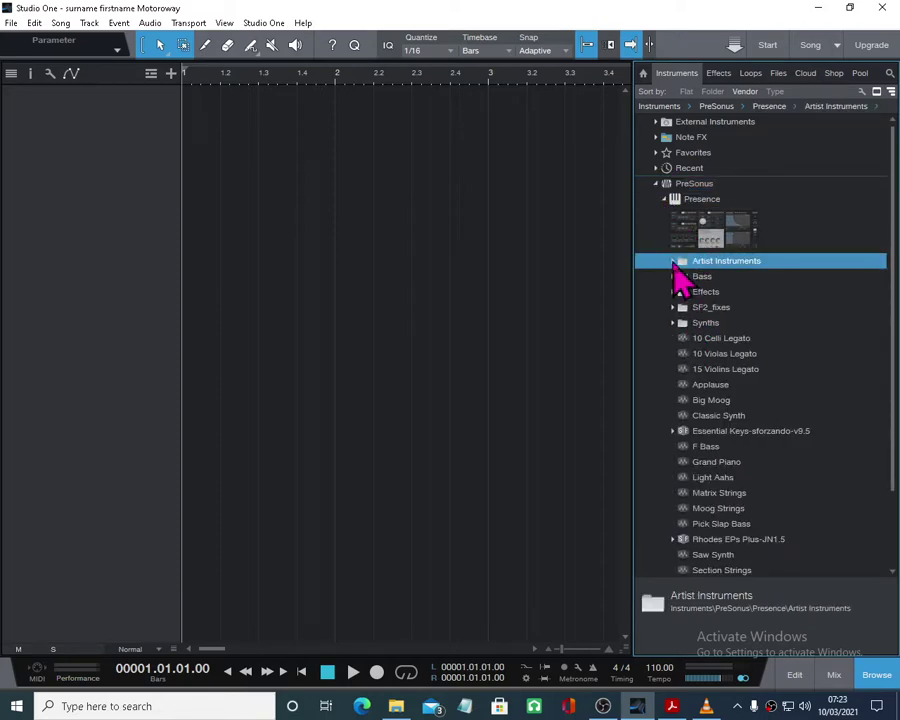
{"action": "left_click", "coordinate": [674, 262]}
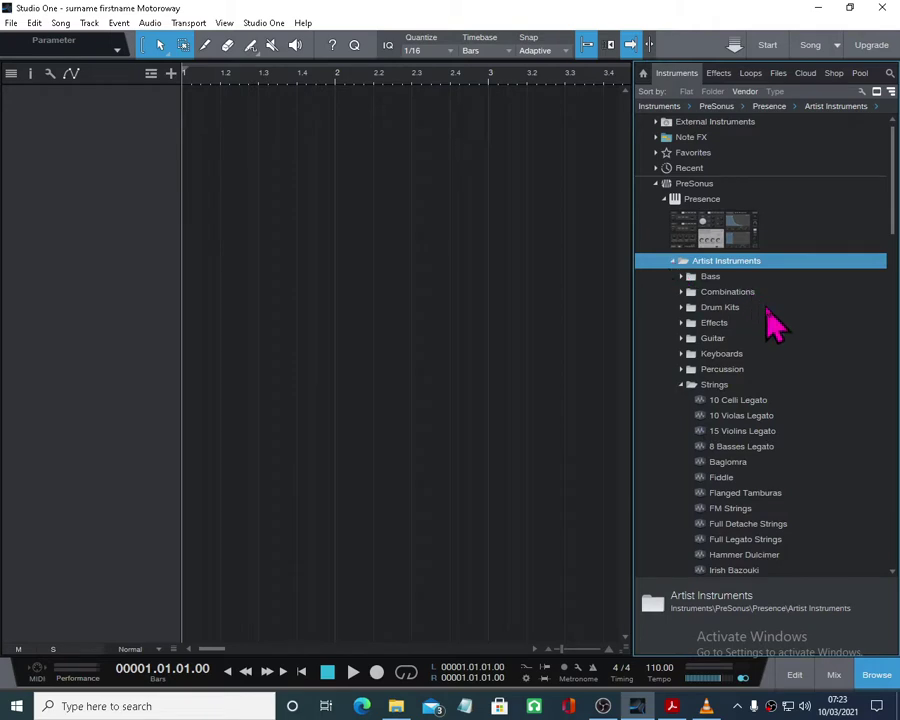
{"action": "left_click", "coordinate": [682, 338]}
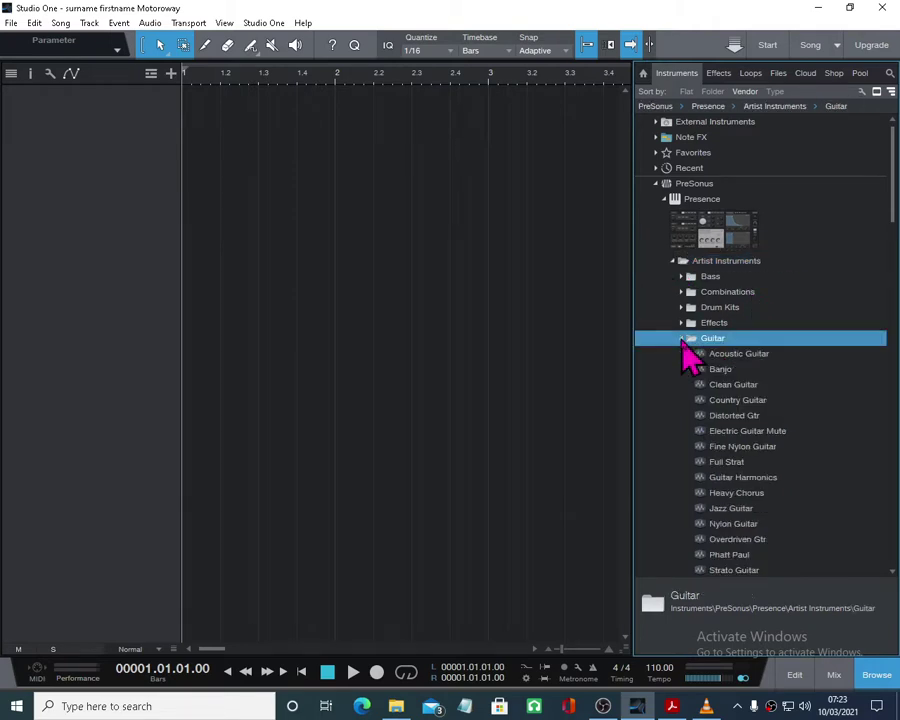
{"action": "scroll", "coordinate": [690, 355], "scroll_direction": "down", "scroll_amount": 2}
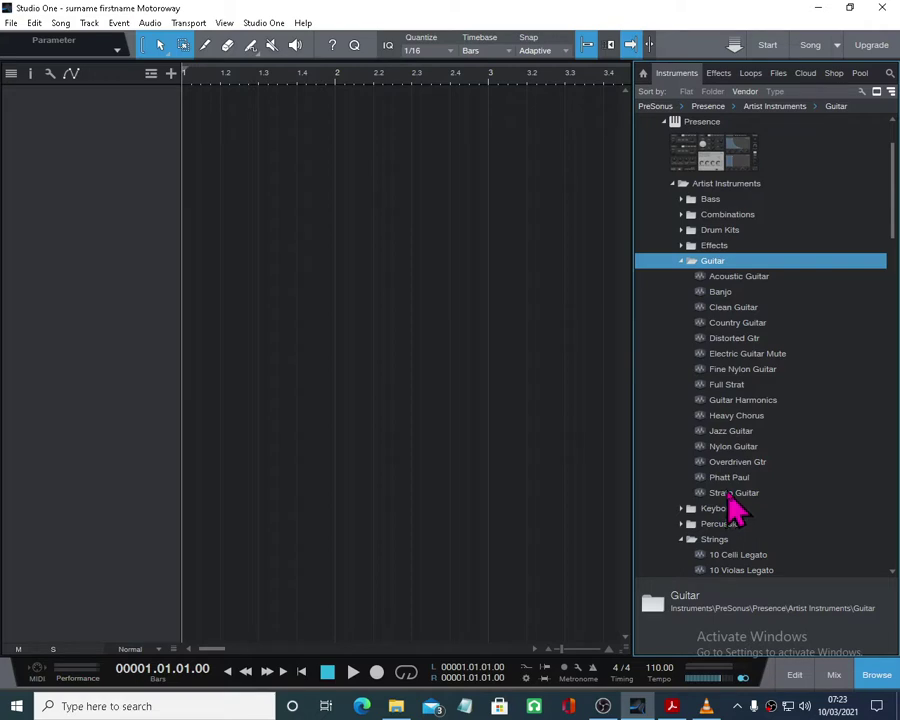
{"action": "left_click_drag", "start_coordinate": [730, 495], "coordinate": [70, 125]}
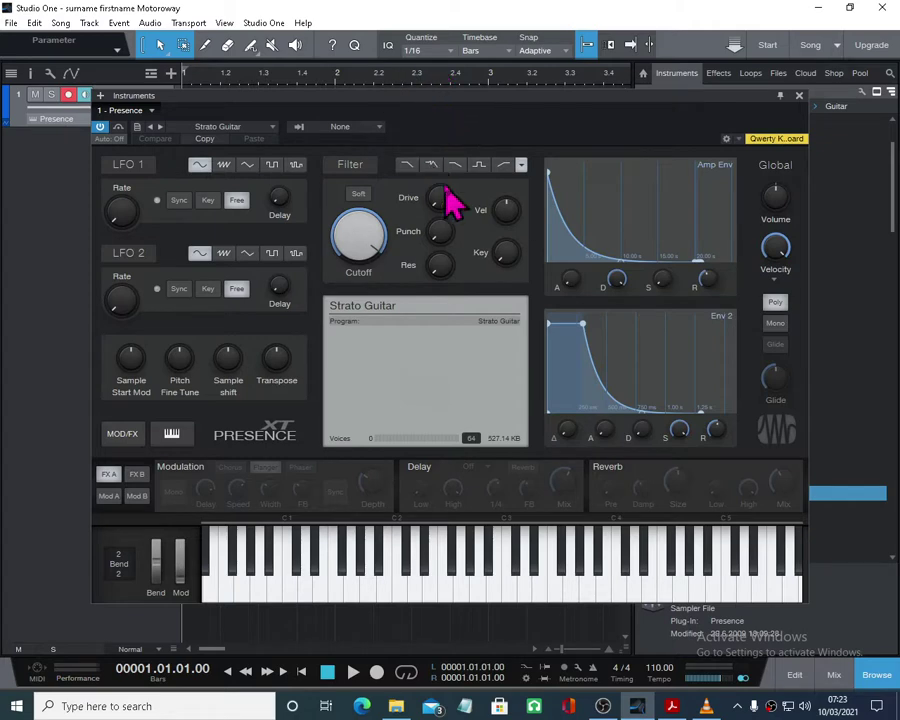
- Switch to VLC, listen to the opening of Motorway Example.wav with the volume raised to 85%, and dismiss the player
{"action": "left_click", "coordinate": [705, 706]}
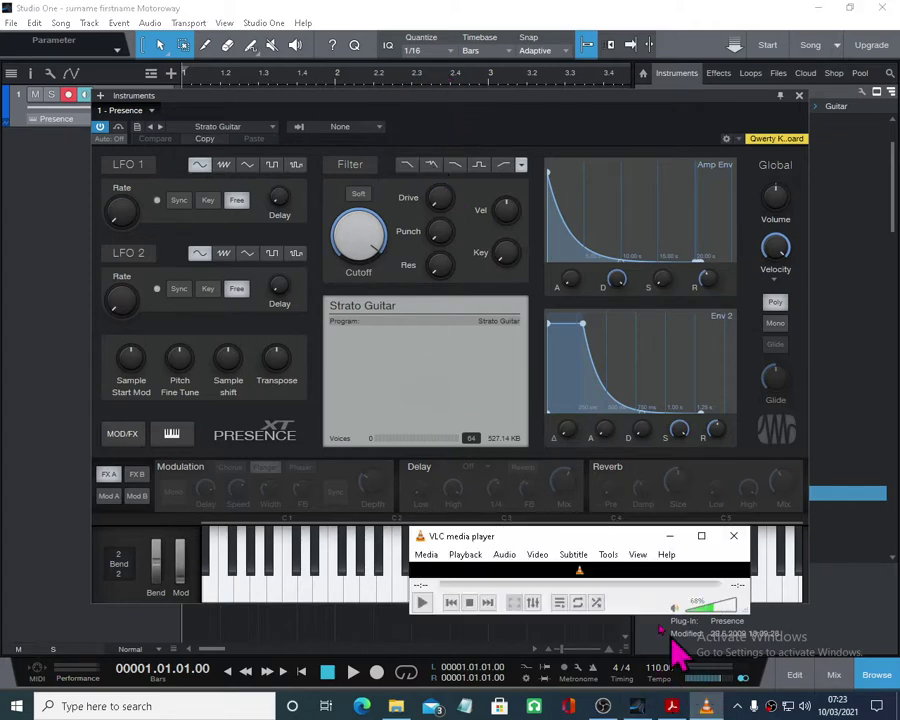
{"action": "left_click", "coordinate": [422, 602]}
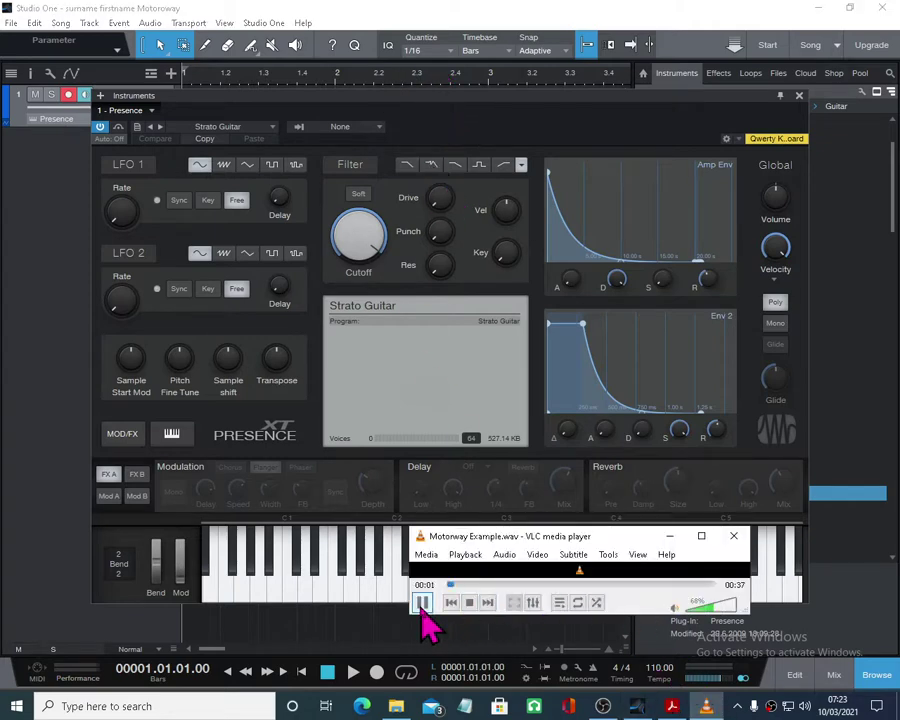
{"action": "left_click", "coordinate": [722, 604]}
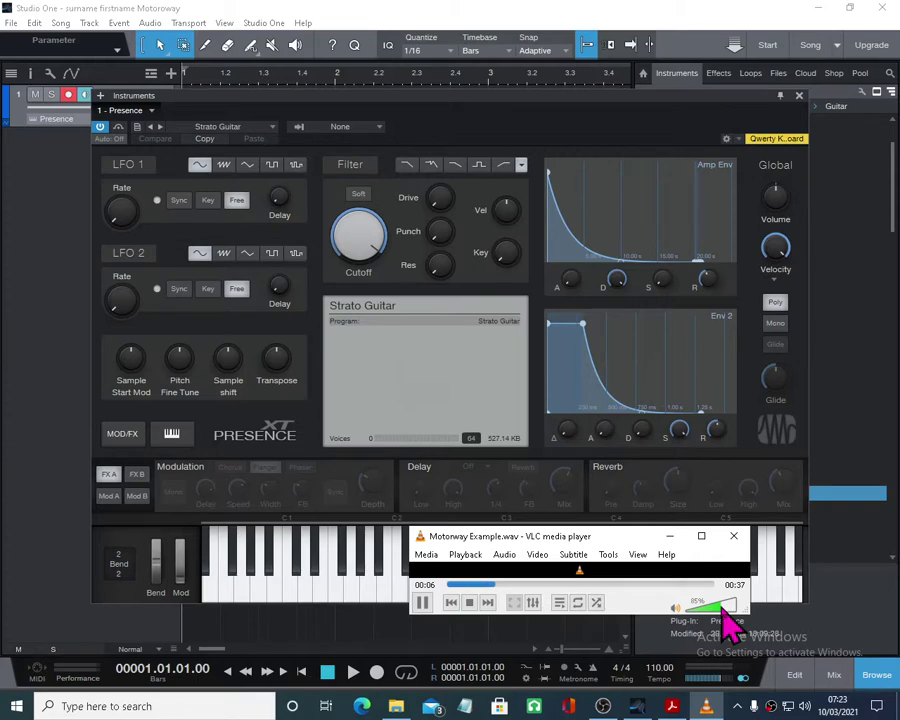
{"action": "left_click", "coordinate": [423, 603]}
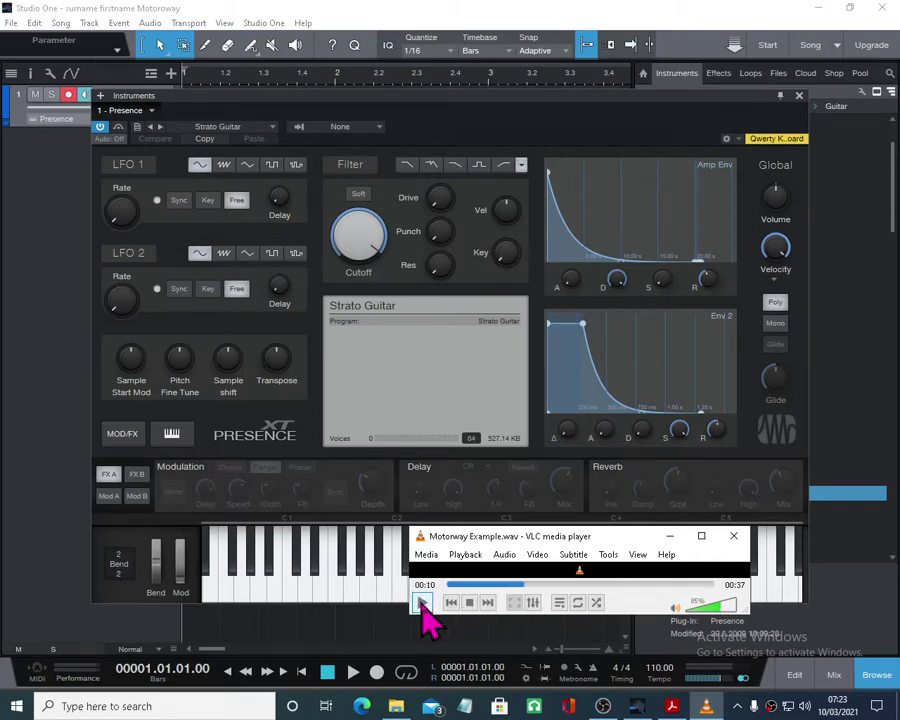
{"action": "left_click", "coordinate": [740, 543]}
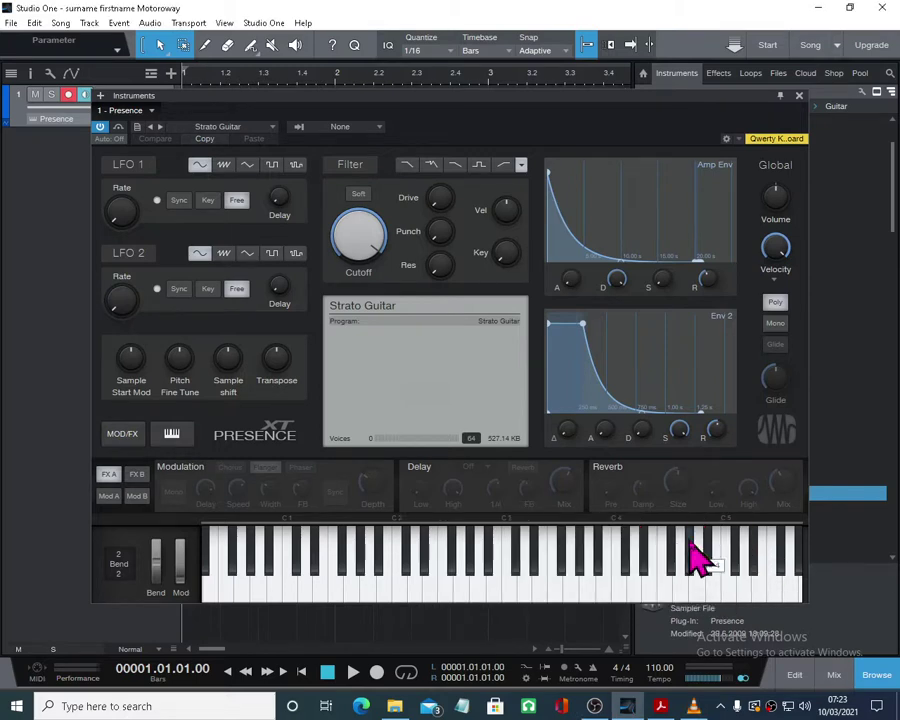
- Audition a note on the Strato Guitar's on-screen keyboard and close the instrument window
{"action": "left_click", "coordinate": [478, 596]}
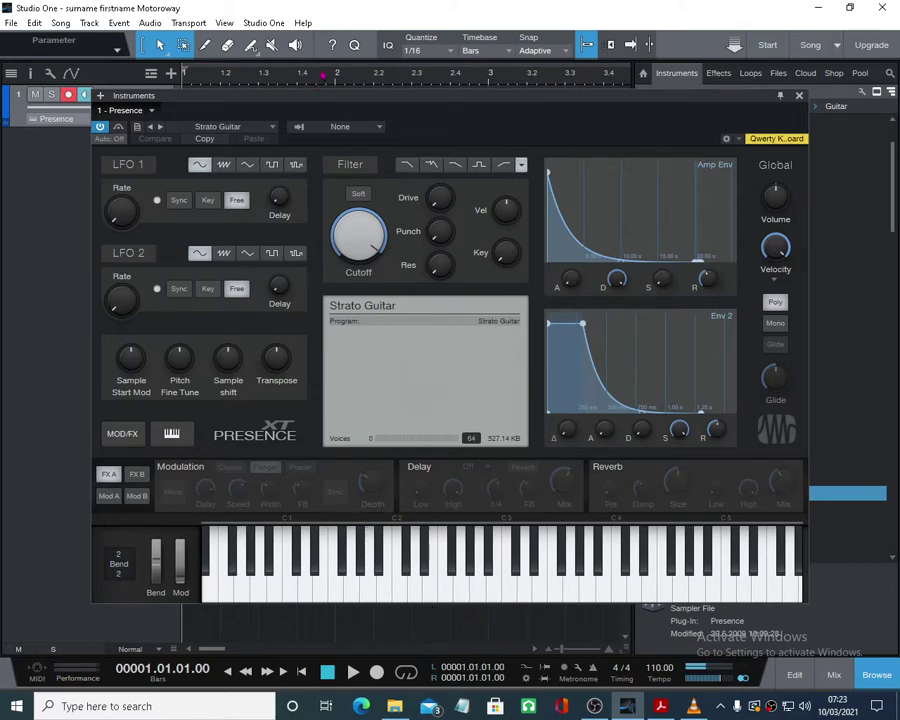
{"action": "left_click_drag", "start_coordinate": [305, 98], "coordinate": [323, 116]}
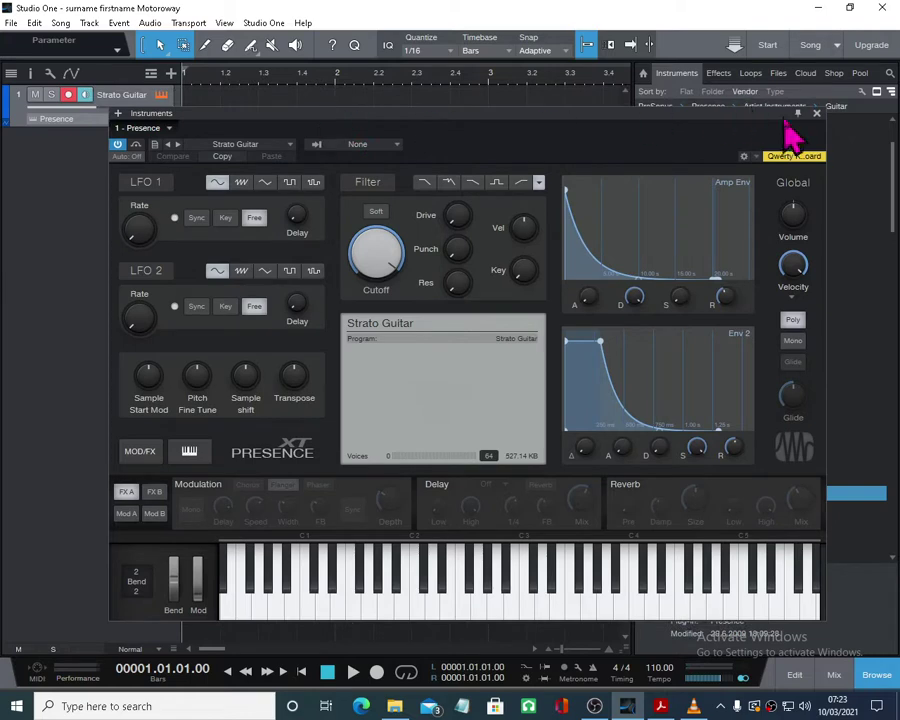
{"action": "left_click", "coordinate": [816, 114]}
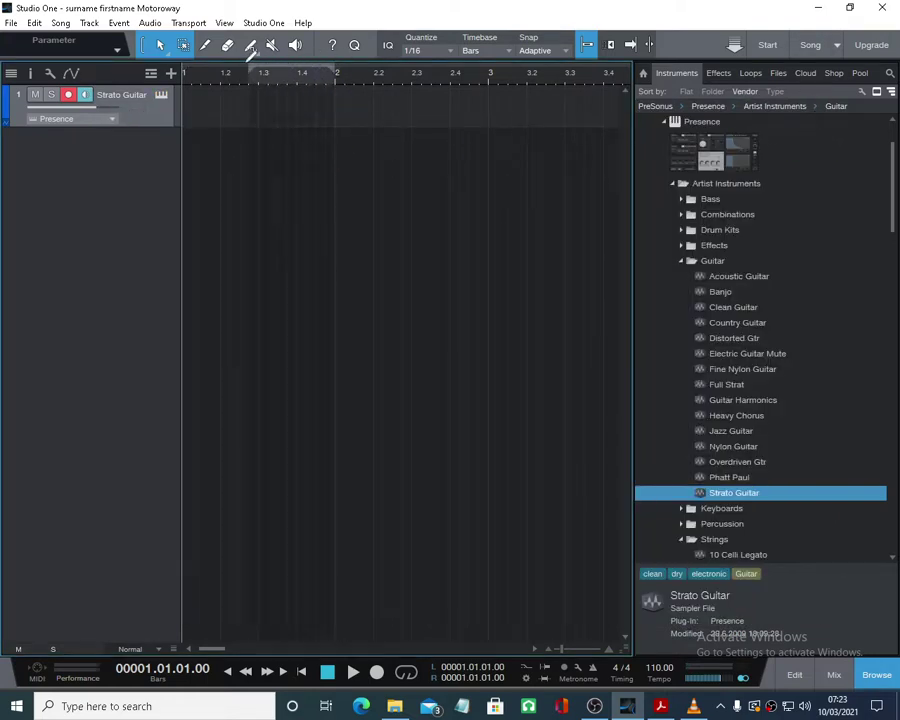
- Create a one-bar part in bar 1 of the Strato Guitar track and open it in an enlarged note editor
{"action": "double_click", "coordinate": [218, 108]}
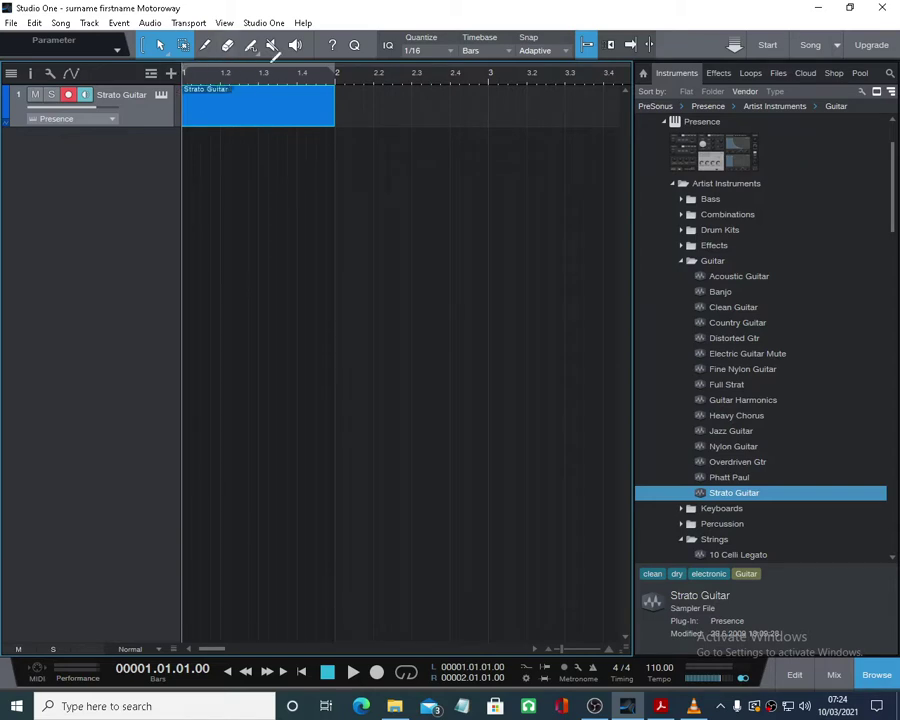
{"action": "double_click", "coordinate": [233, 117]}
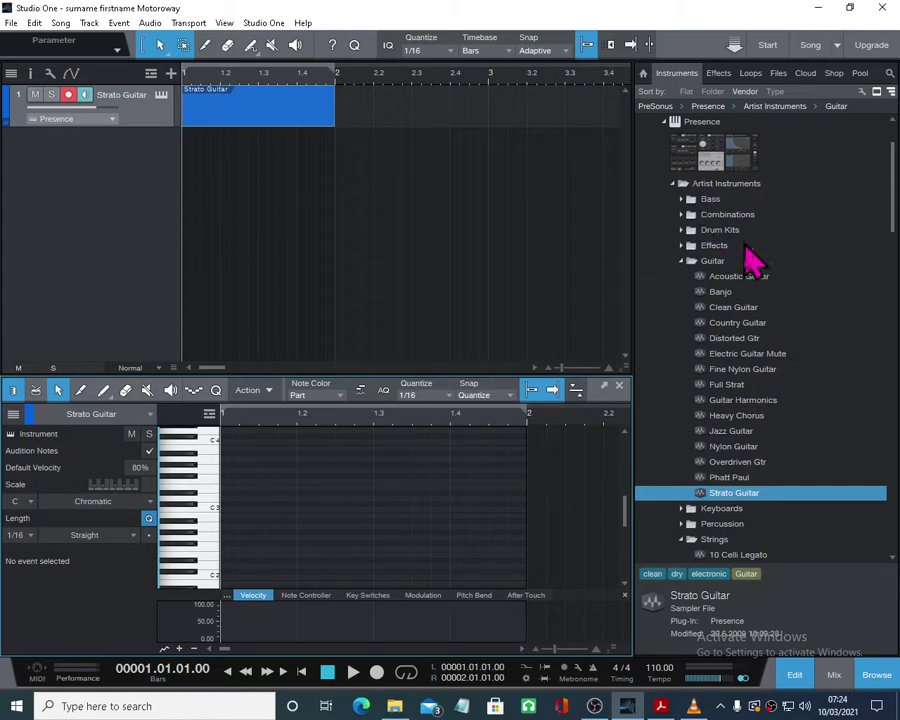
{"action": "left_click_drag", "start_coordinate": [410, 375], "coordinate": [400, 300]}
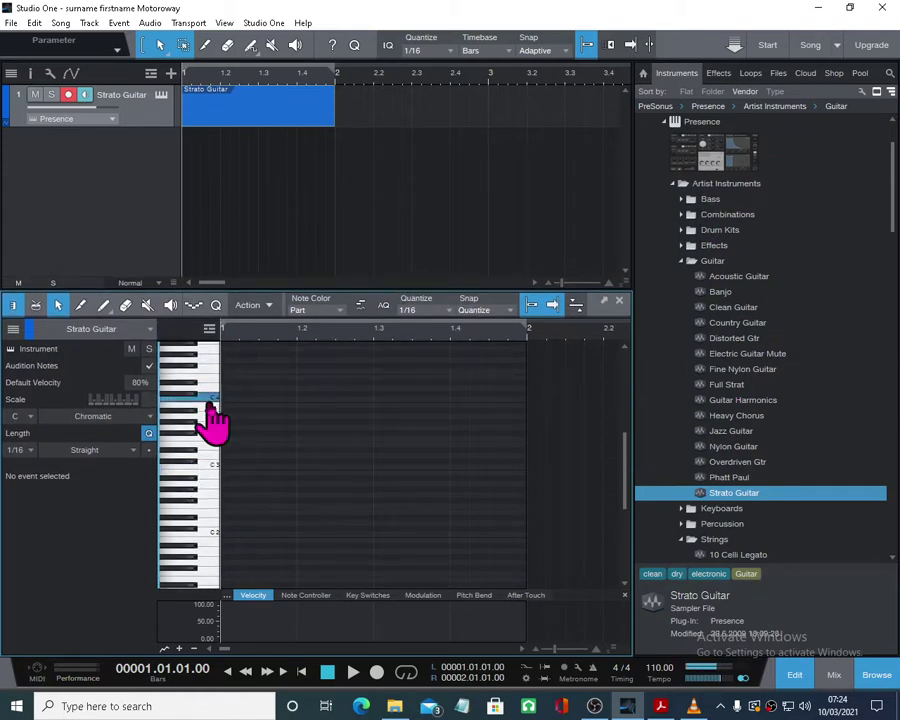
- Audition Strato Guitar notes in different octaves on the note editor's piano keyboard
{"action": "left_click", "coordinate": [205, 497]}
{"action": "left_click_drag", "start_coordinate": [207, 512], "coordinate": [209, 649]}
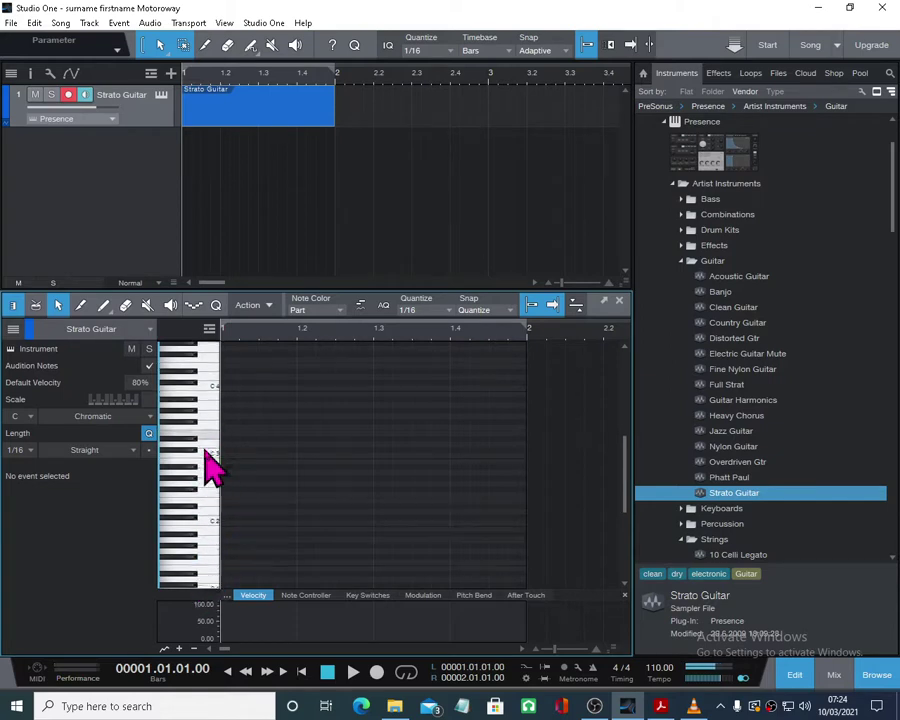
{"action": "left_click_drag", "start_coordinate": [225, 368], "coordinate": [212, 432]}
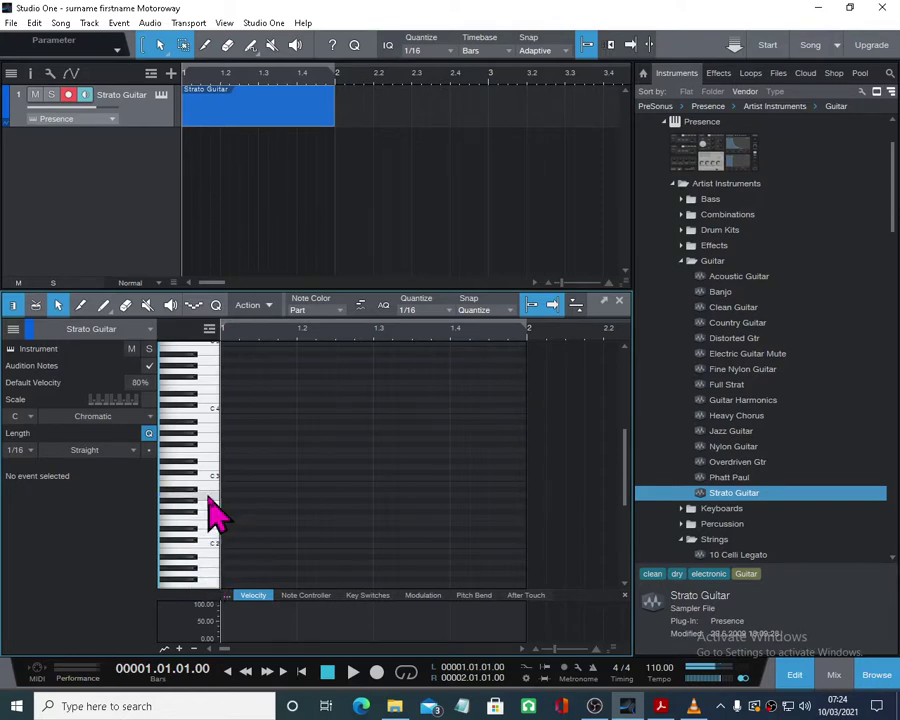
- Set the note editor's quantize value to 1/8 for the Strato Guitar part
{"action": "left_click", "coordinate": [446, 311]}
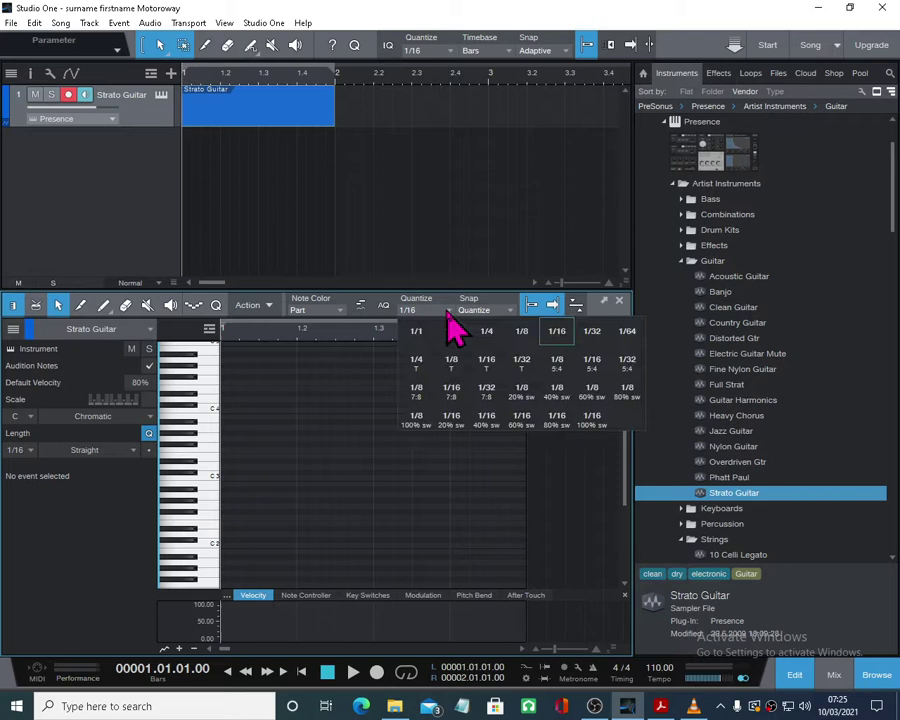
{"action": "left_click", "coordinate": [519, 334]}
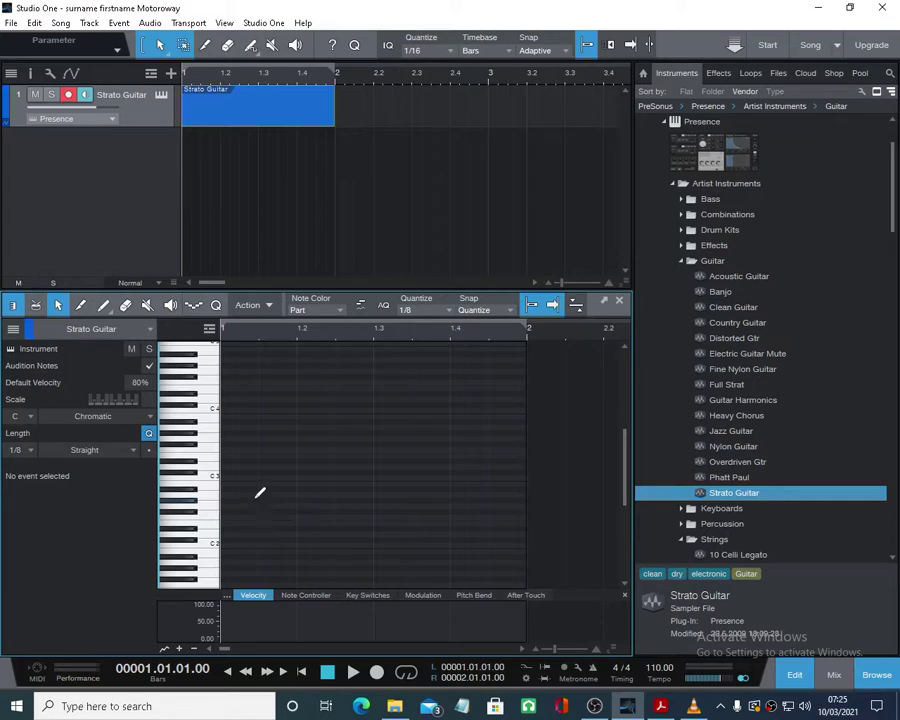
{"action": "scroll", "coordinate": [259, 492], "scroll_direction": "up", "scroll_amount": 4}
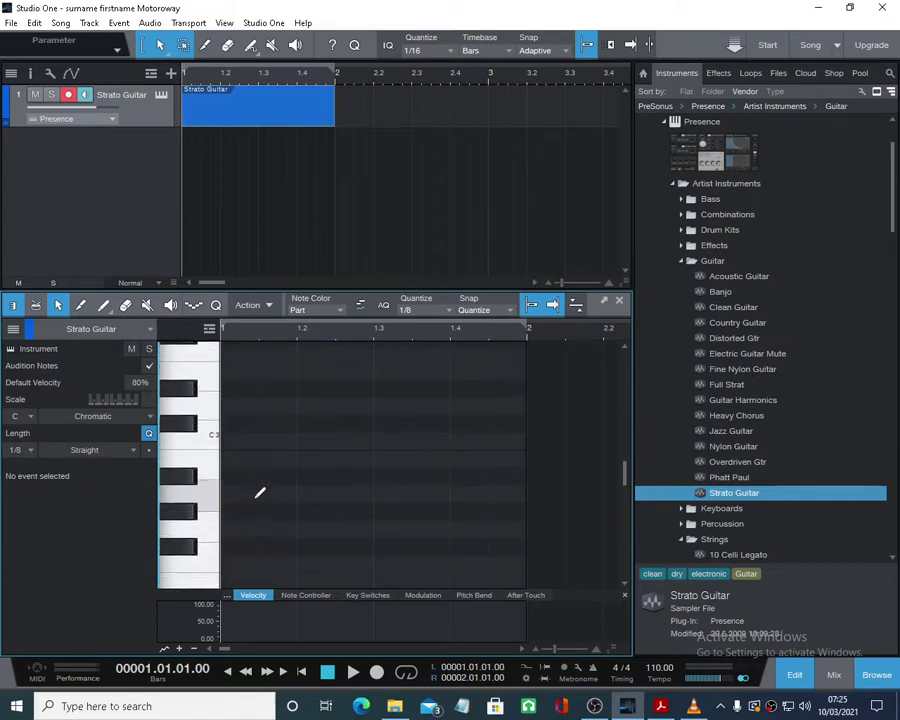
{"action": "scroll", "coordinate": [259, 492], "scroll_direction": "down", "scroll_amount": 4}
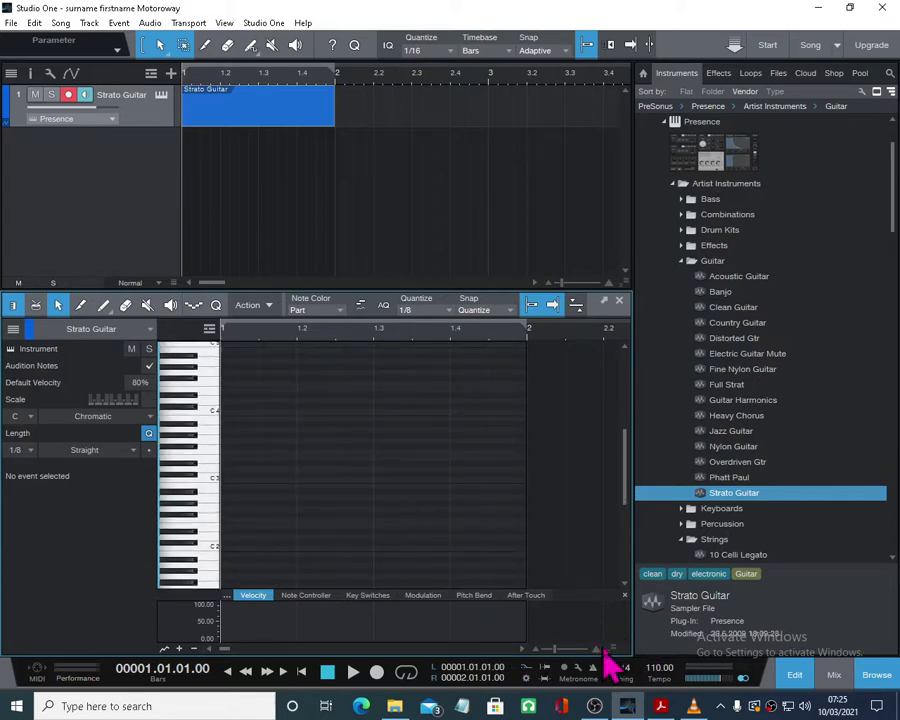
- Enlarge the note rows in the Strato Guitar editor and audition the A2 note on its piano keyboard
{"action": "left_click_drag", "start_coordinate": [611, 626], "coordinate": [616, 603]}
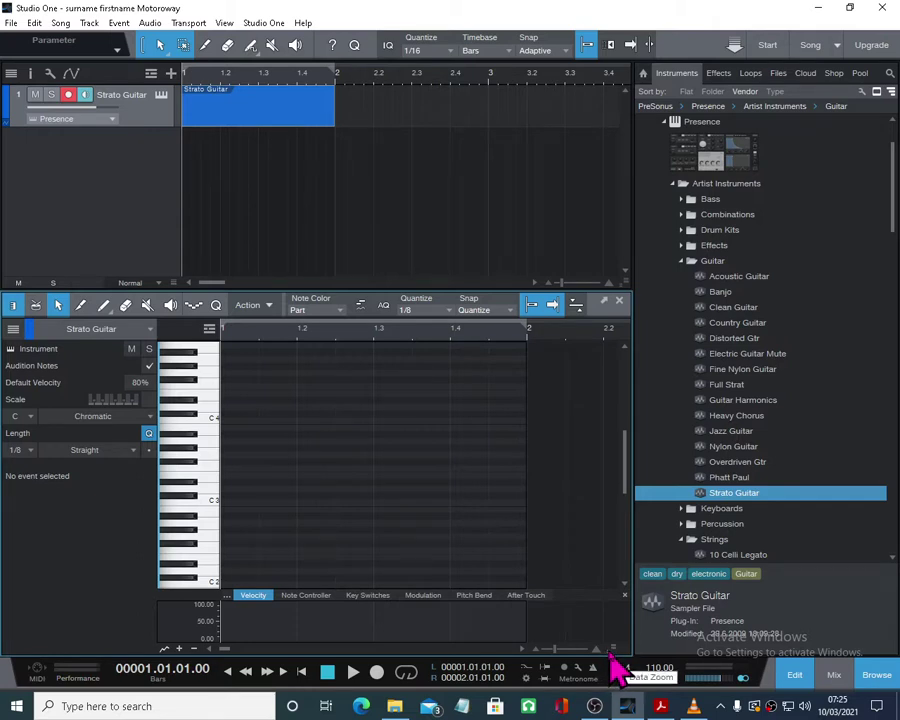
{"action": "left_click_drag", "start_coordinate": [612, 660], "coordinate": [612, 583]}
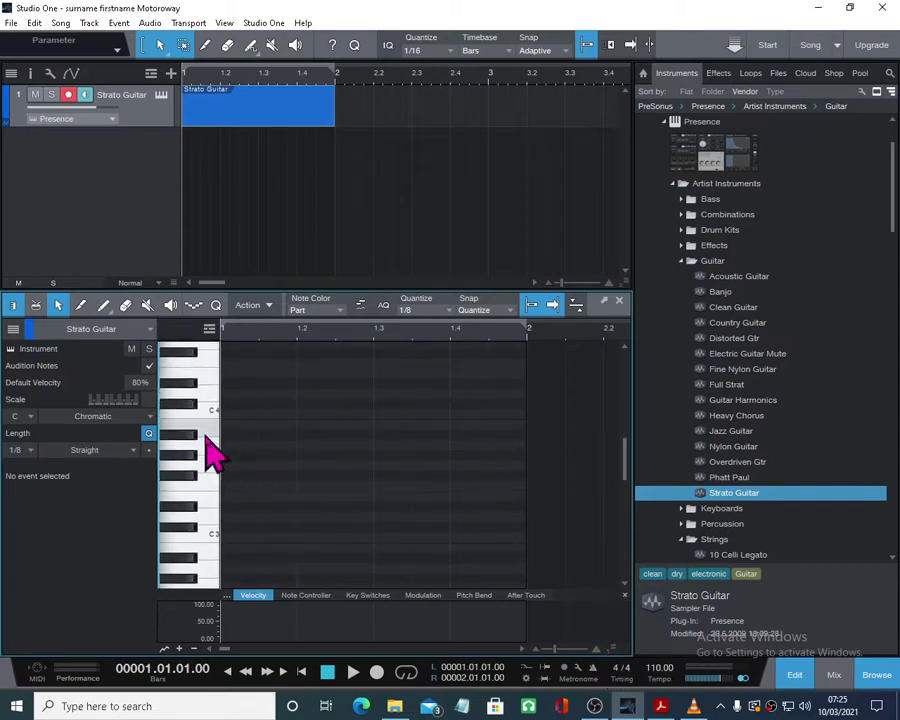
{"action": "left_click", "coordinate": [205, 573]}
{"action": "scroll", "coordinate": [210, 580], "scroll_direction": "down", "scroll_amount": 3}
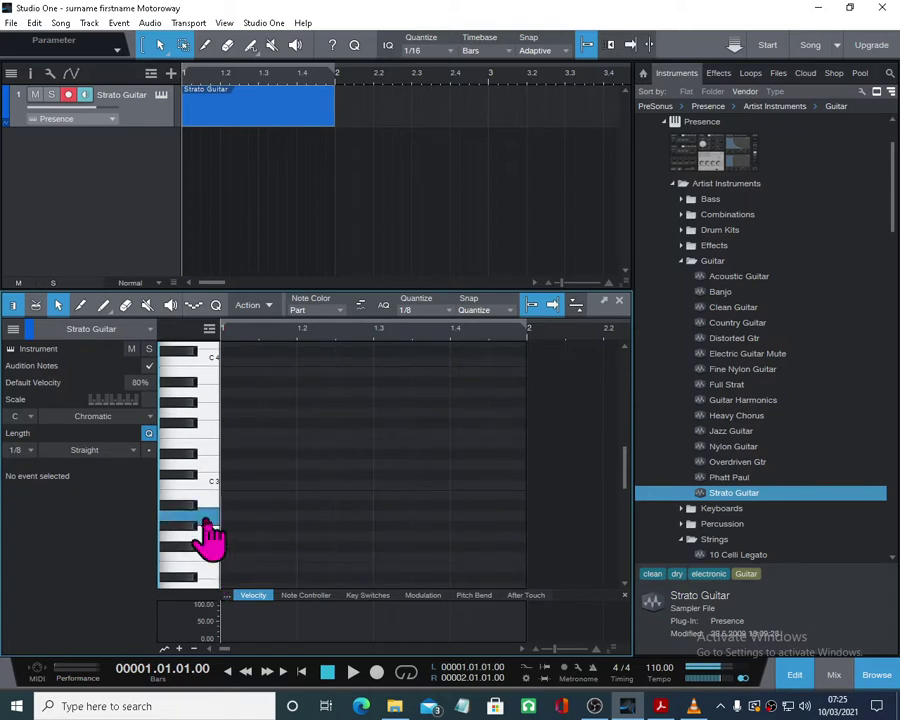
{"action": "scroll", "coordinate": [211, 536], "scroll_direction": "down", "scroll_amount": 2}
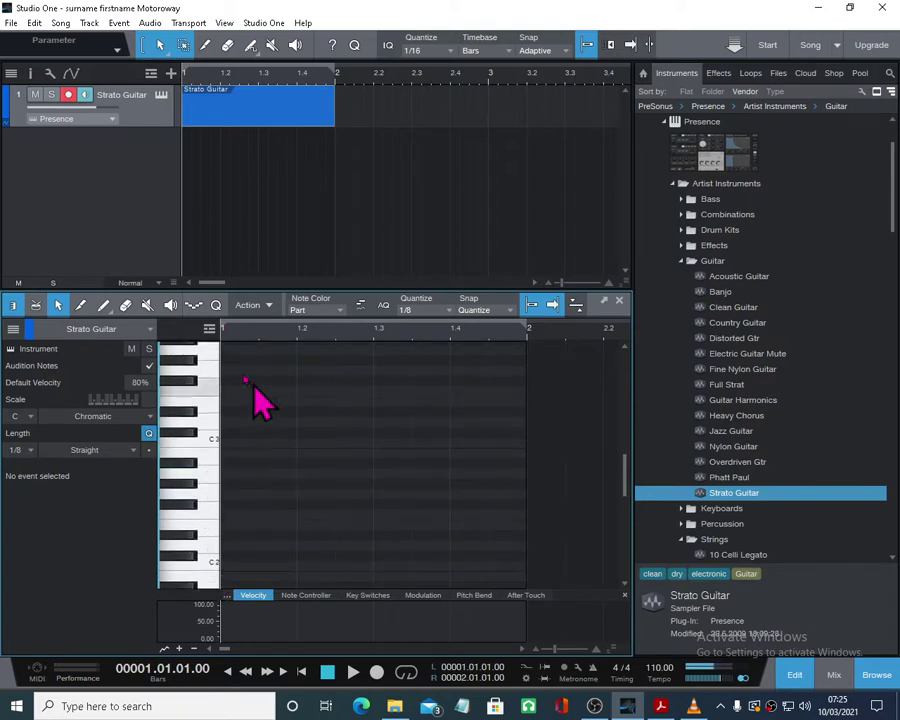
- Draw eight consecutive 1/8 notes on A2 to fill bar 1 of the Strato Guitar part and play it back
{"action": "left_click", "coordinate": [103, 305]}
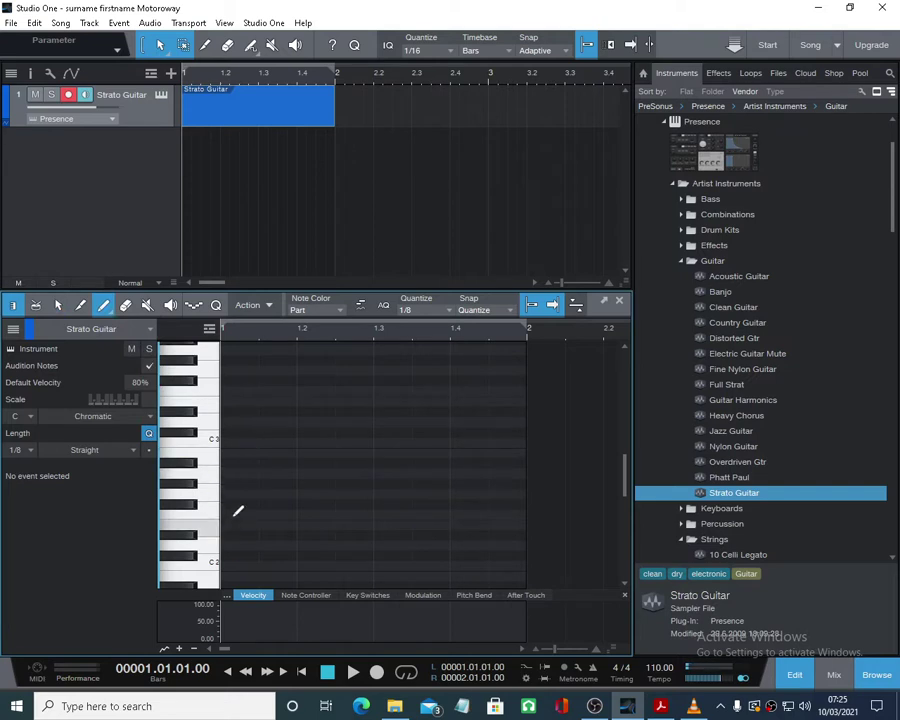
{"action": "left_click", "coordinate": [227, 472]}
{"action": "left_click", "coordinate": [286, 471]}
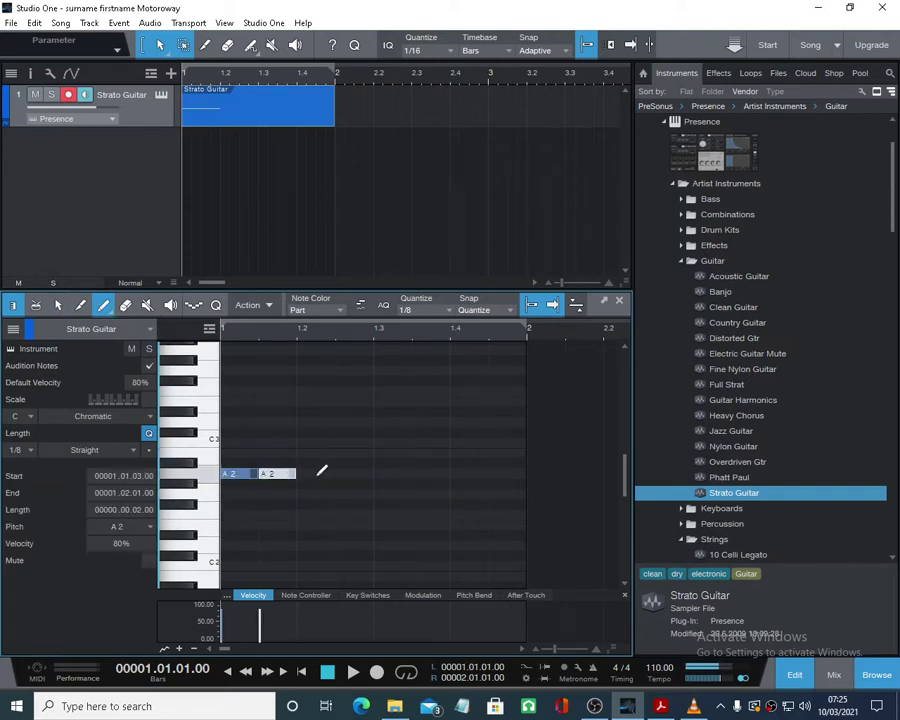
{"action": "left_click", "coordinate": [321, 471]}
{"action": "left_click", "coordinate": [365, 471]}
{"action": "left_click", "coordinate": [401, 470]}
{"action": "left_click", "coordinate": [424, 472]}
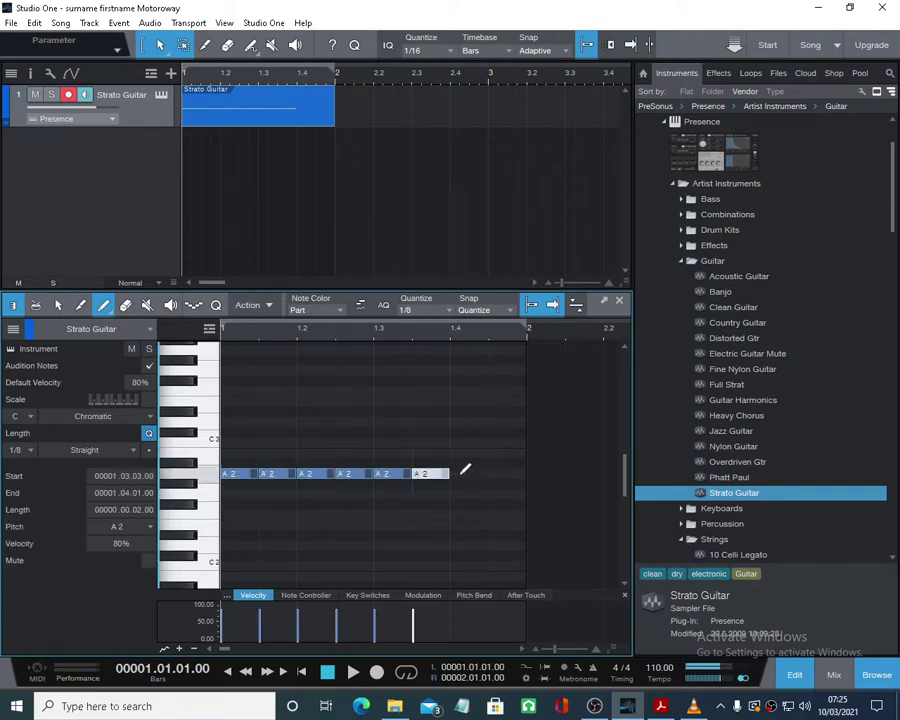
{"action": "left_click", "coordinate": [463, 472]}
{"action": "left_click", "coordinate": [500, 472]}
{"action": "key", "text": "space"}
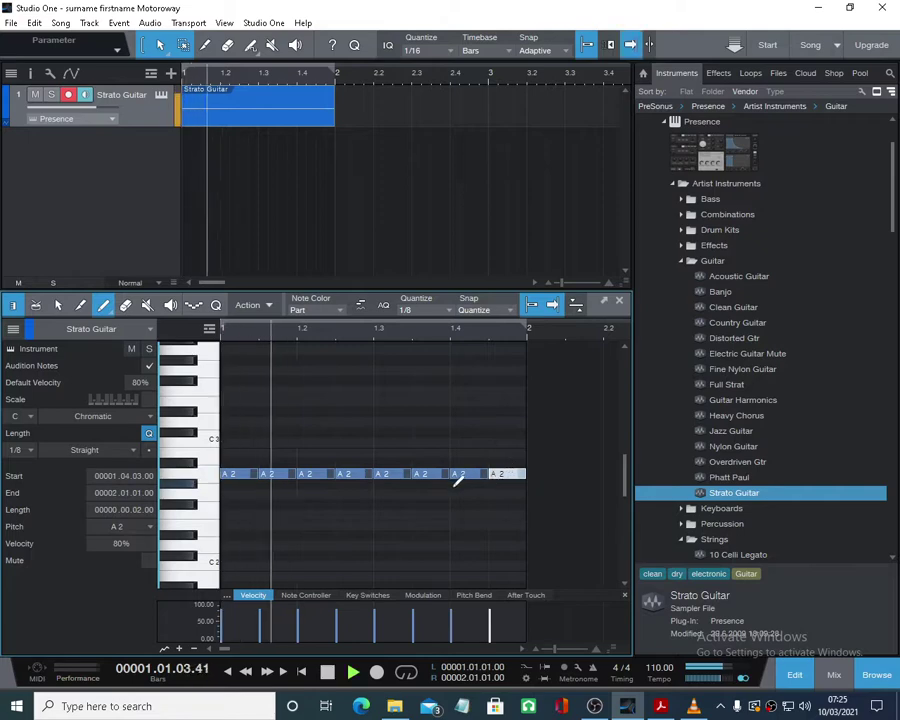
{"action": "key", "text": "space"}
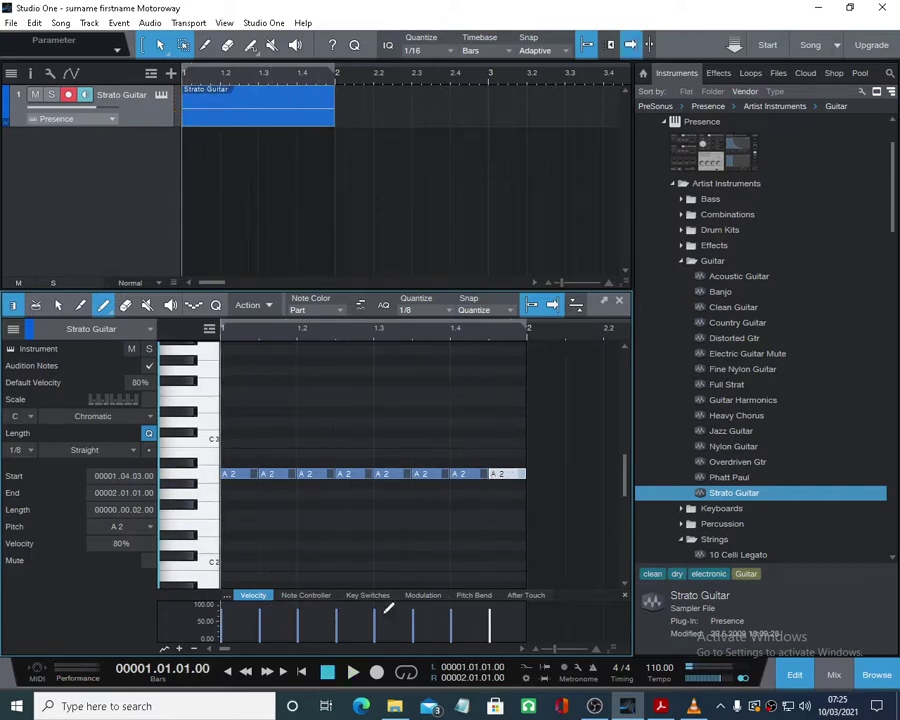
- Reshape the A2 note velocities so the first and fifth notes are accented and the other six softer, and close the note editor
{"action": "right_click", "coordinate": [381, 546]}
{"action": "left_click", "coordinate": [378, 548]}
{"action": "left_click_drag", "start_coordinate": [526, 508], "coordinate": [230, 465]}
{"action": "right_click", "coordinate": [333, 638]}
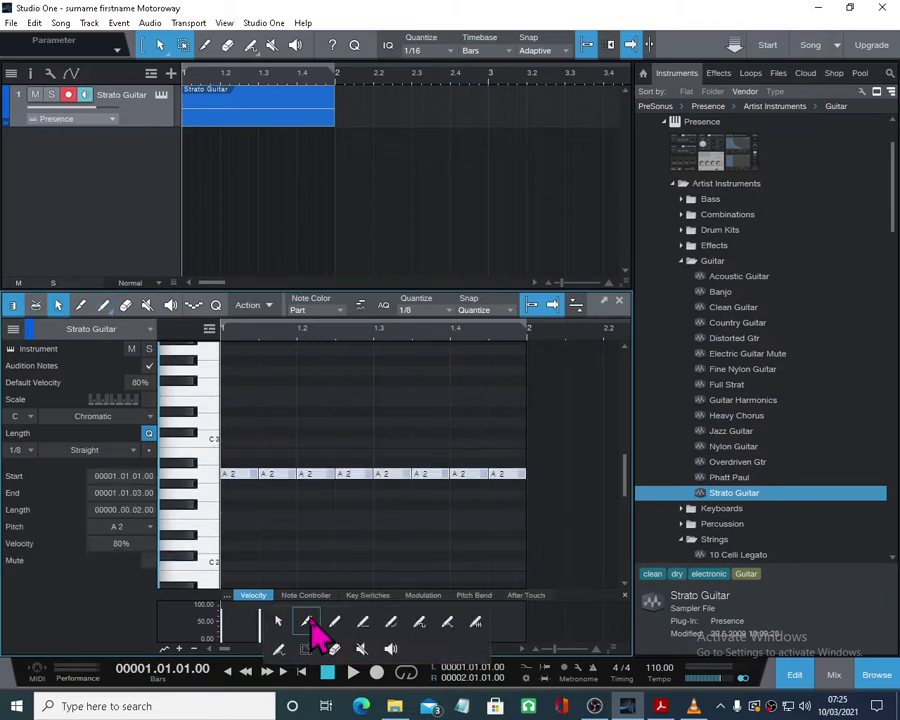
{"action": "left_click", "coordinate": [337, 622]}
{"action": "mouse_move", "coordinate": [259, 617]}
{"action": "left_mouse_down"}
{"action": "mouse_move", "coordinate": [382, 617]}
{"action": "mouse_move", "coordinate": [337, 626]}
{"action": "mouse_move", "coordinate": [378, 598]}
{"action": "left_mouse_up"}
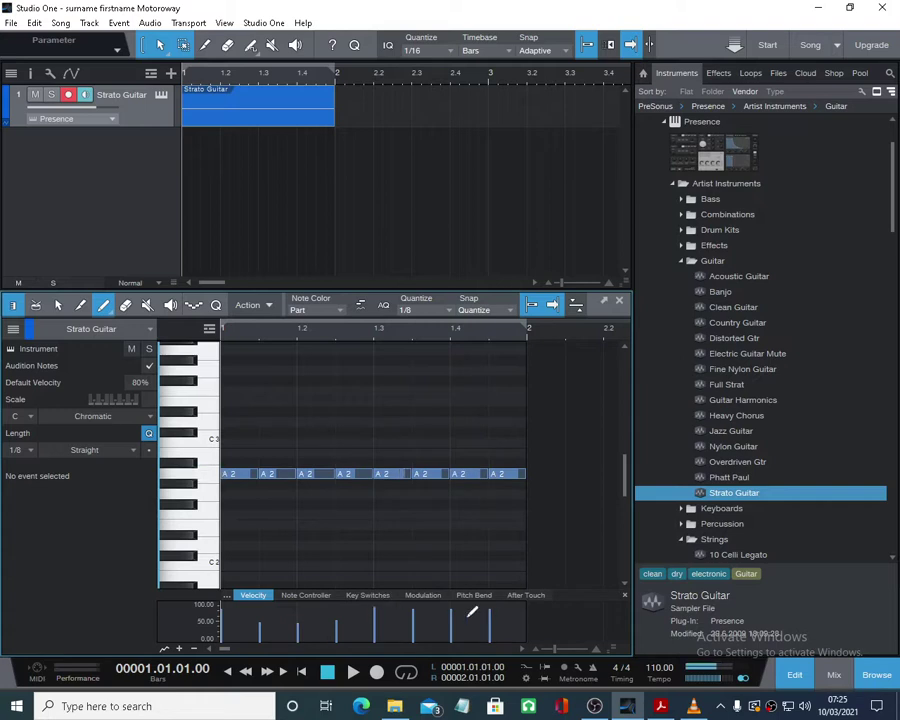
{"action": "left_click", "coordinate": [414, 624]}
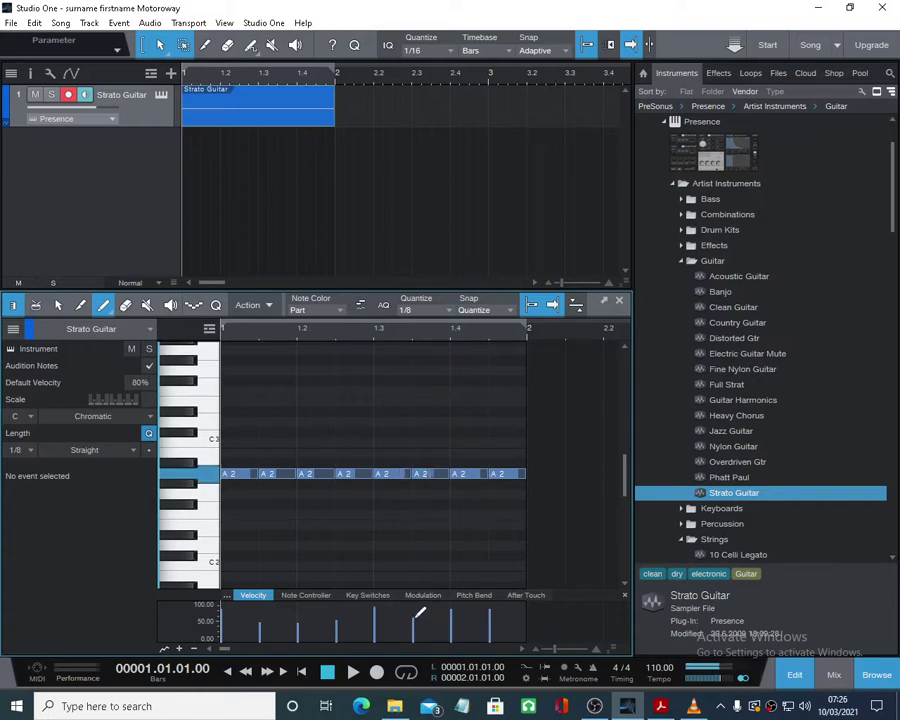
{"action": "mouse_move", "coordinate": [456, 610]}
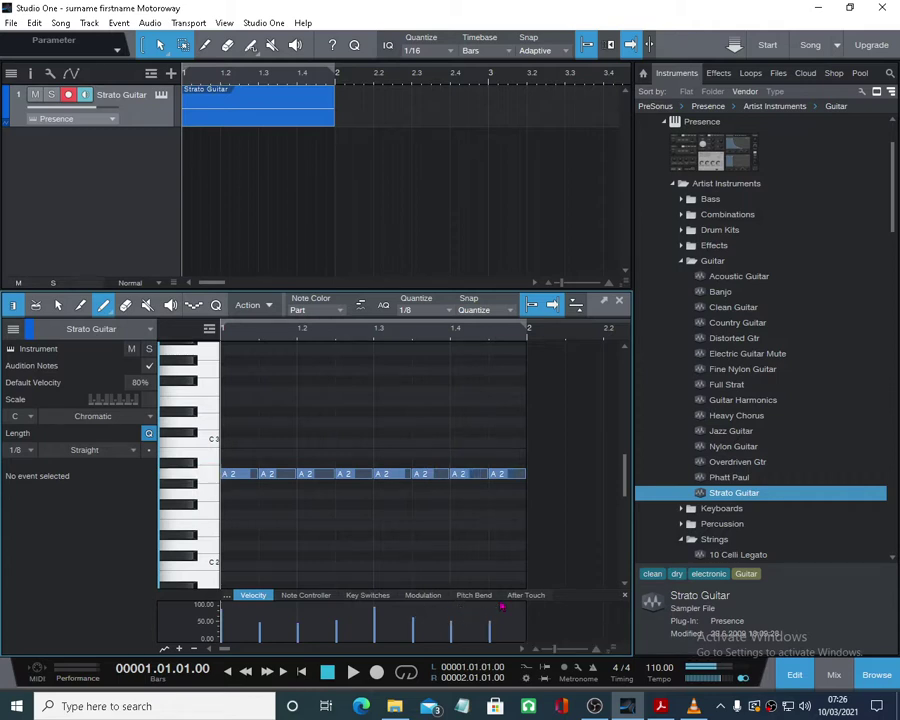
{"action": "left_click", "coordinate": [620, 302]}
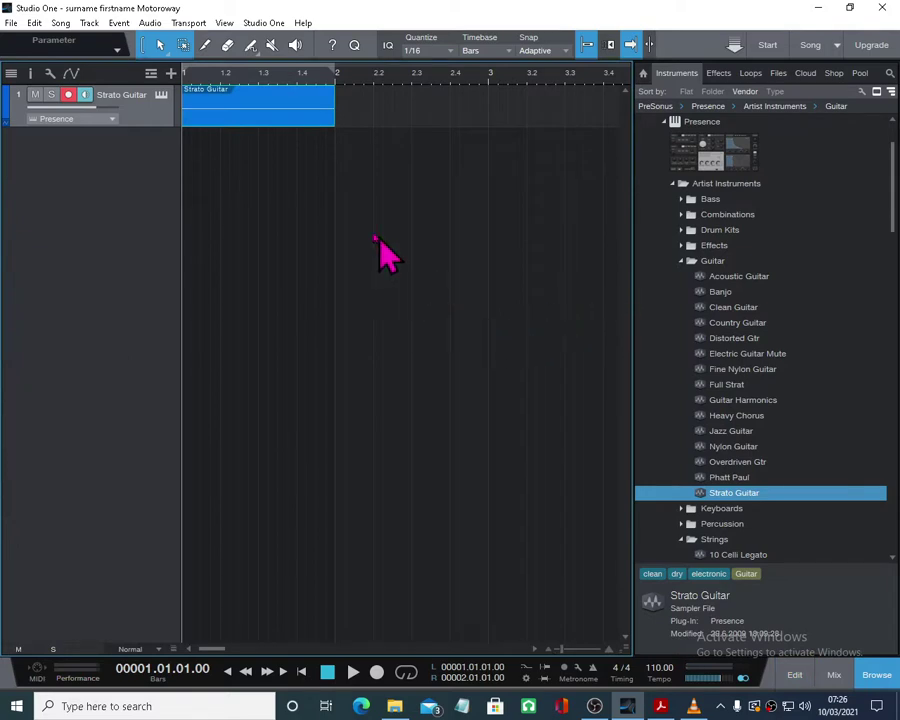
- Turn on looping for bar 1 and play the Strato Guitar part
{"action": "key", "text": "space"}
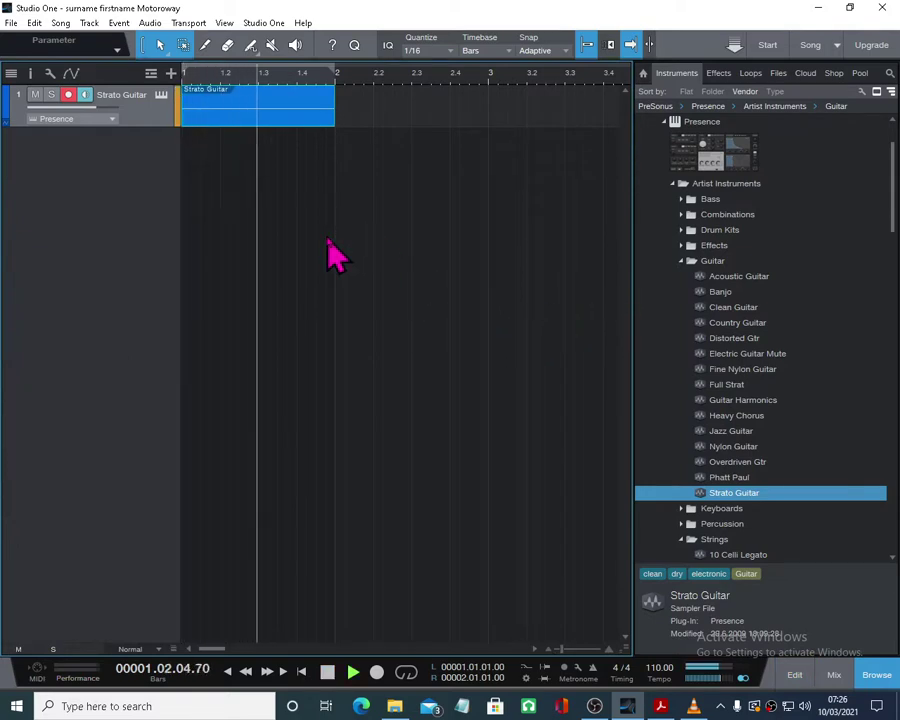
{"action": "key", "text": "space"}
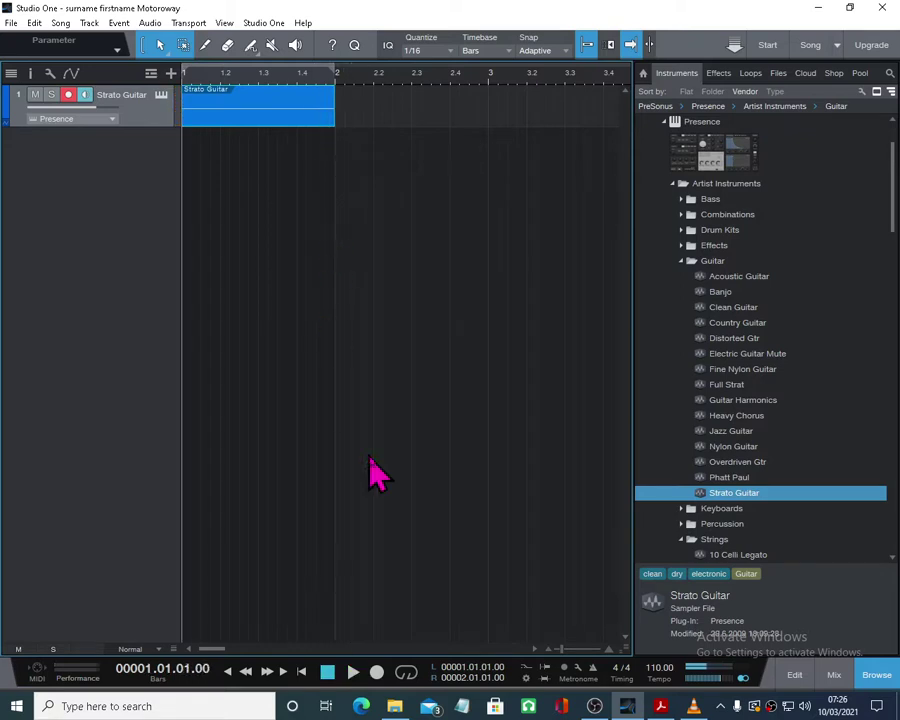
{"action": "left_click", "coordinate": [406, 672]}
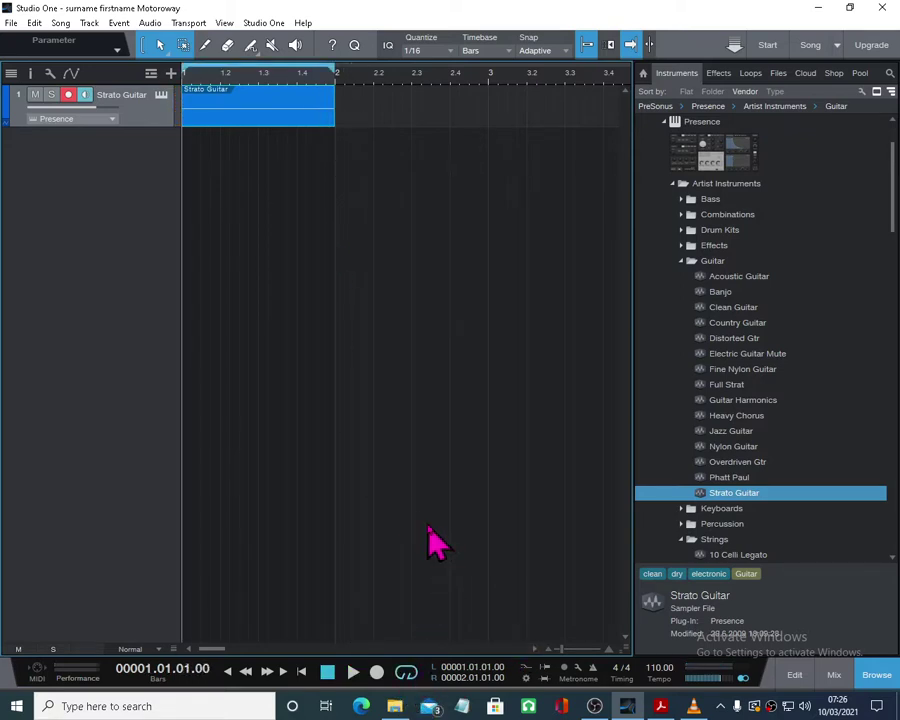
{"action": "key", "text": "space"}
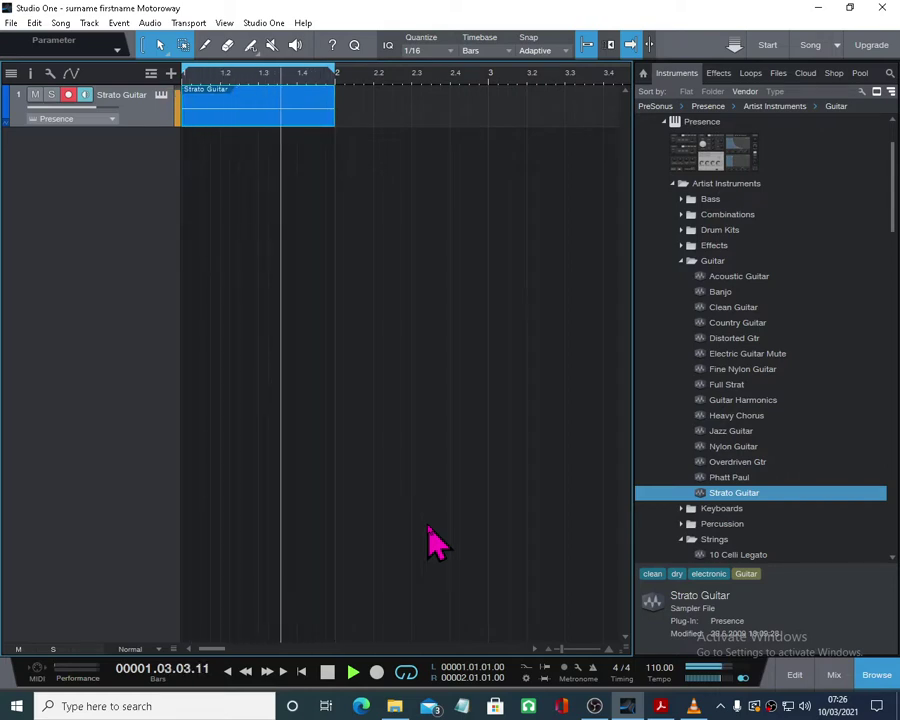
{"action": "left_click", "coordinate": [327, 672]}
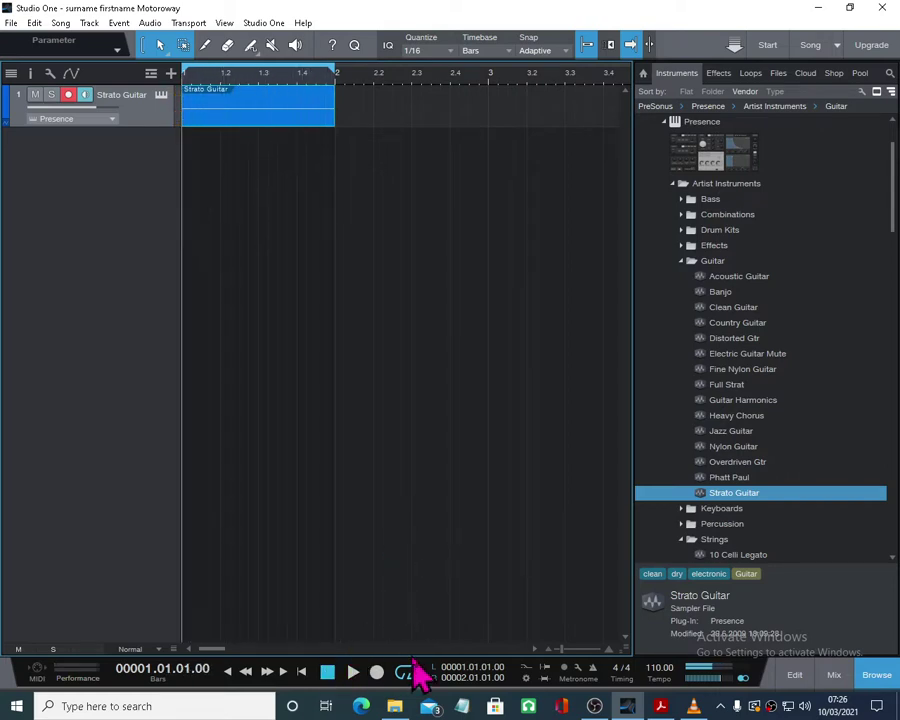
- Switch to VLC media player, listen to Motorway Example.wav for comparison, and minimize the player
{"action": "left_click", "coordinate": [693, 706]}
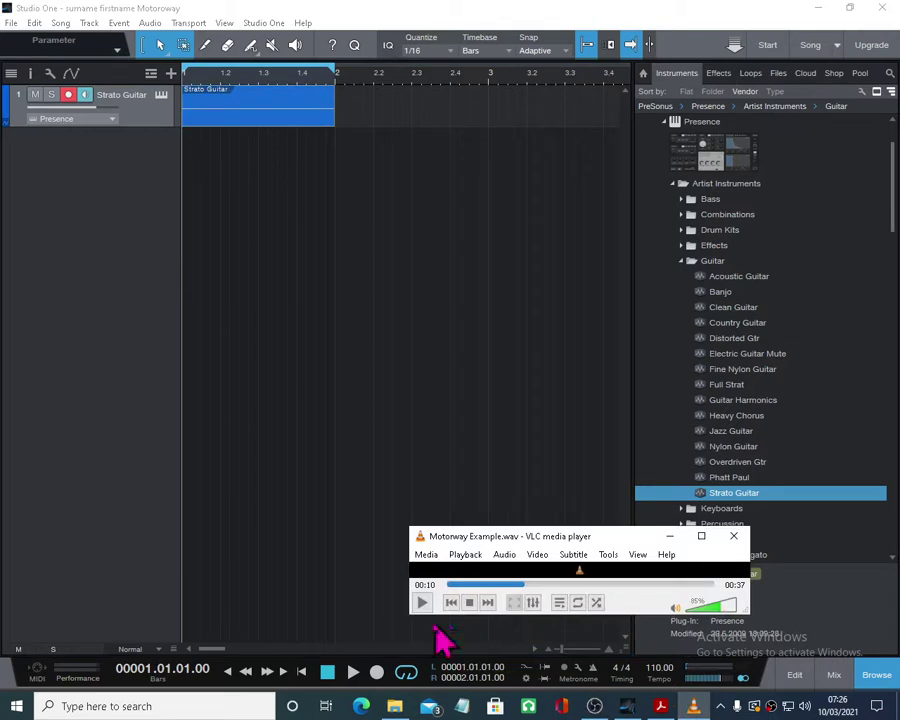
{"action": "left_click", "coordinate": [469, 602]}
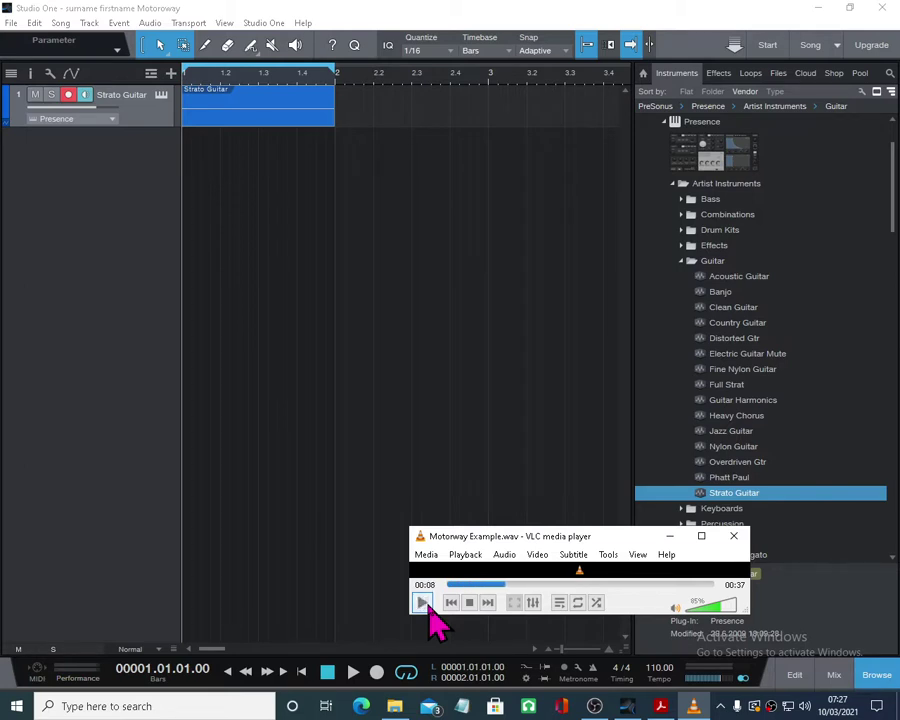
{"action": "left_click", "coordinate": [670, 537]}
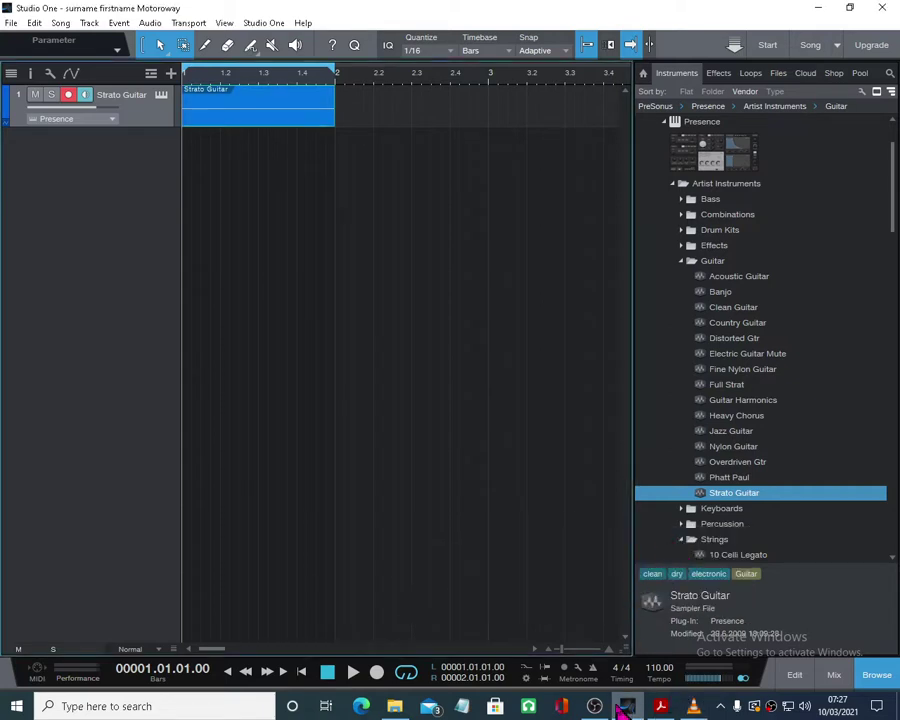
- Switch to the MOTORWAY Instructions 2019 PDF in Acrobat Reader, read the Tambourine section, and minimize the document
{"action": "mouse_move", "coordinate": [603, 708]}
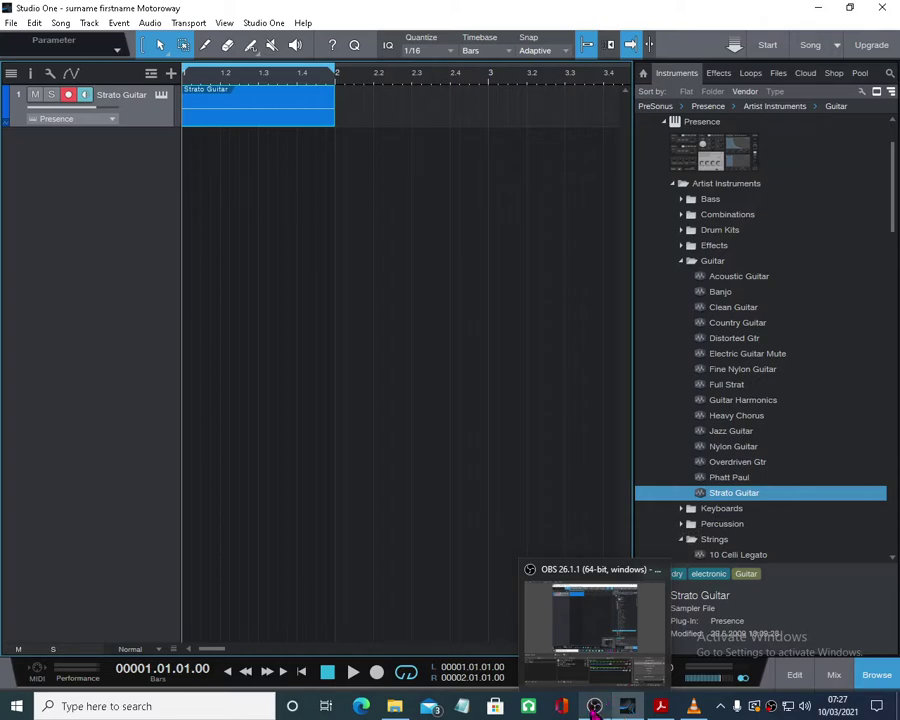
{"action": "left_click", "coordinate": [660, 706]}
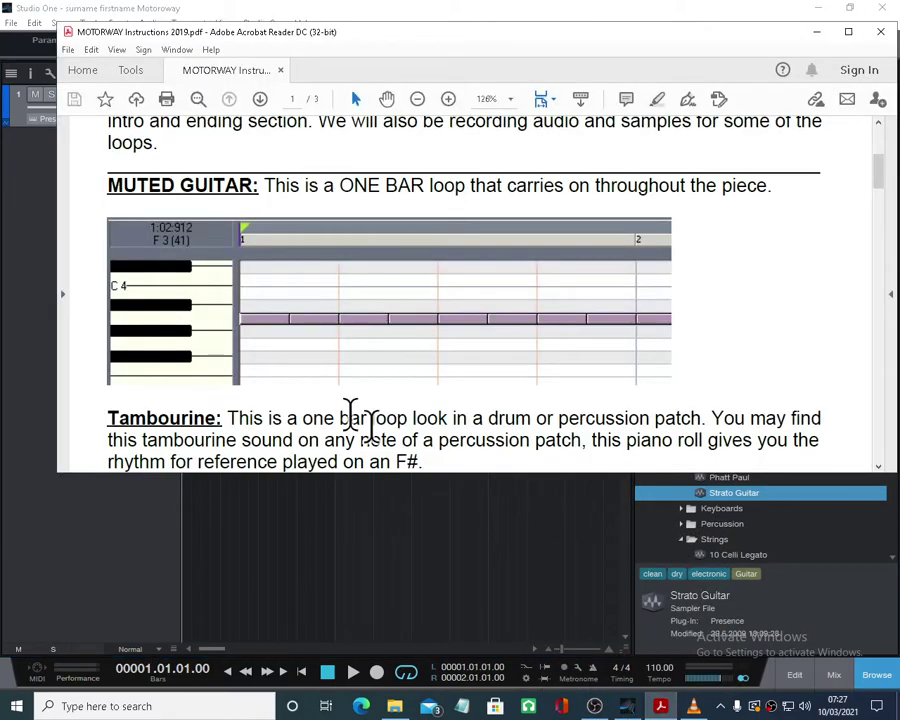
{"action": "scroll", "coordinate": [327, 337], "scroll_direction": "down", "scroll_amount": 5}
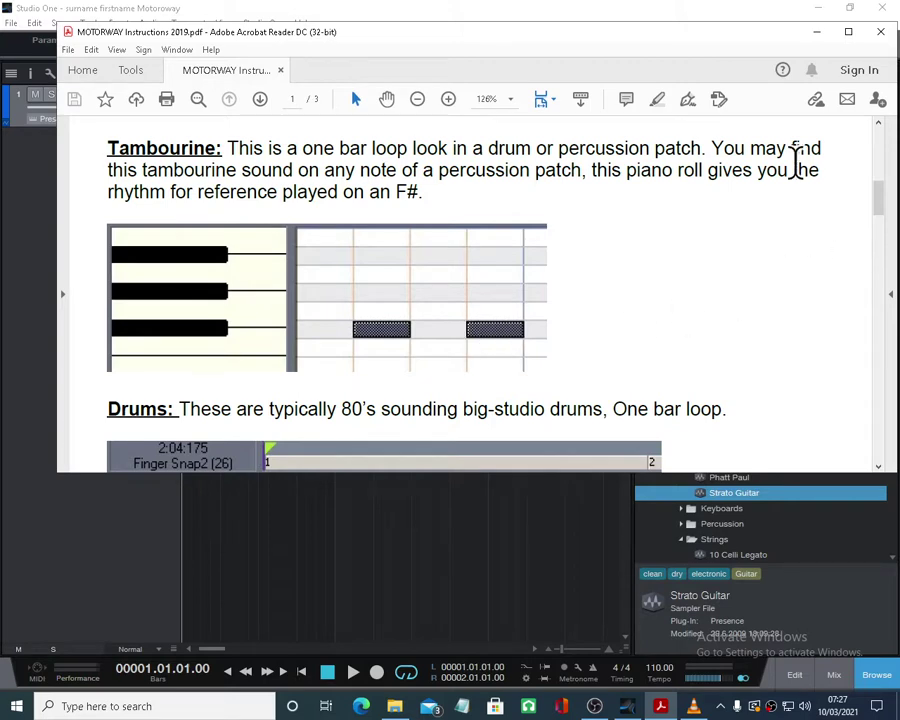
{"action": "left_click", "coordinate": [818, 32]}
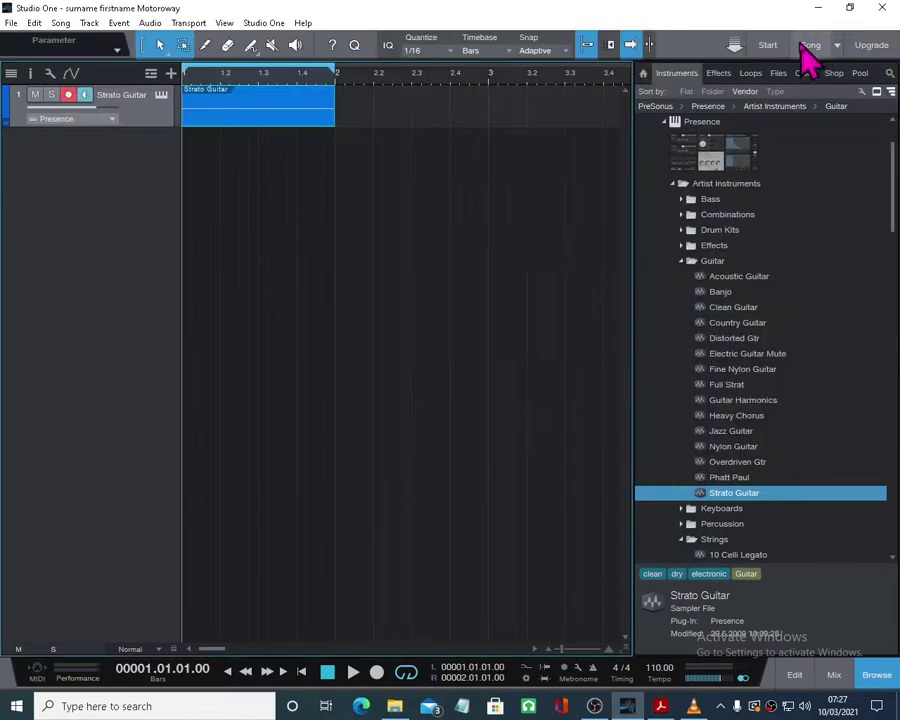
- Add a new instrument track below Strato Guitar using Classic Kit from Presence's Drum Kits
{"action": "left_click", "coordinate": [682, 261]}
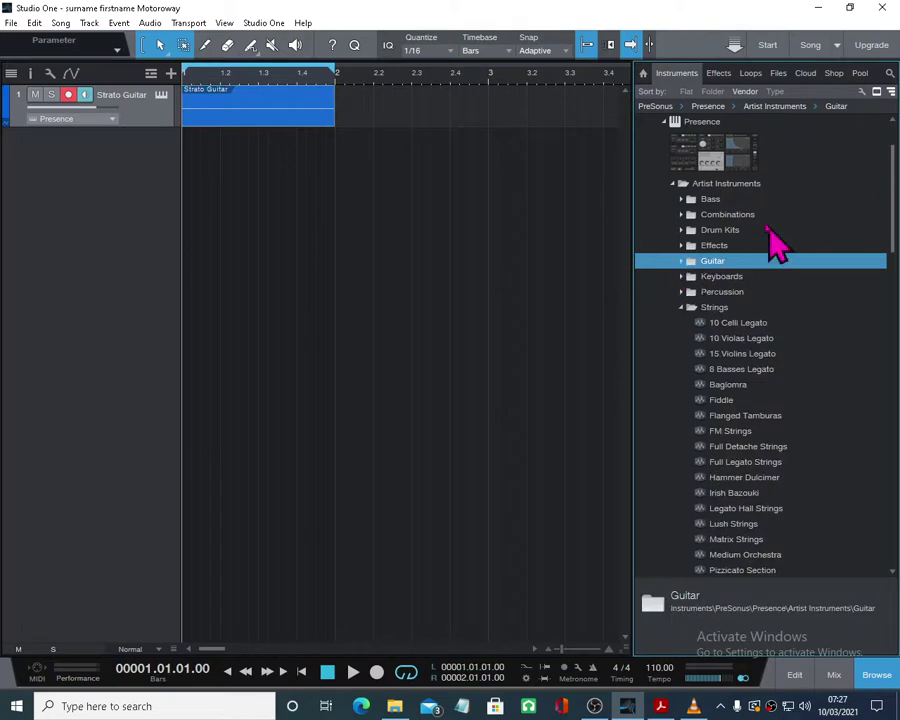
{"action": "left_click", "coordinate": [681, 231]}
{"action": "scroll", "coordinate": [770, 394], "scroll_direction": "down", "scroll_amount": 3}
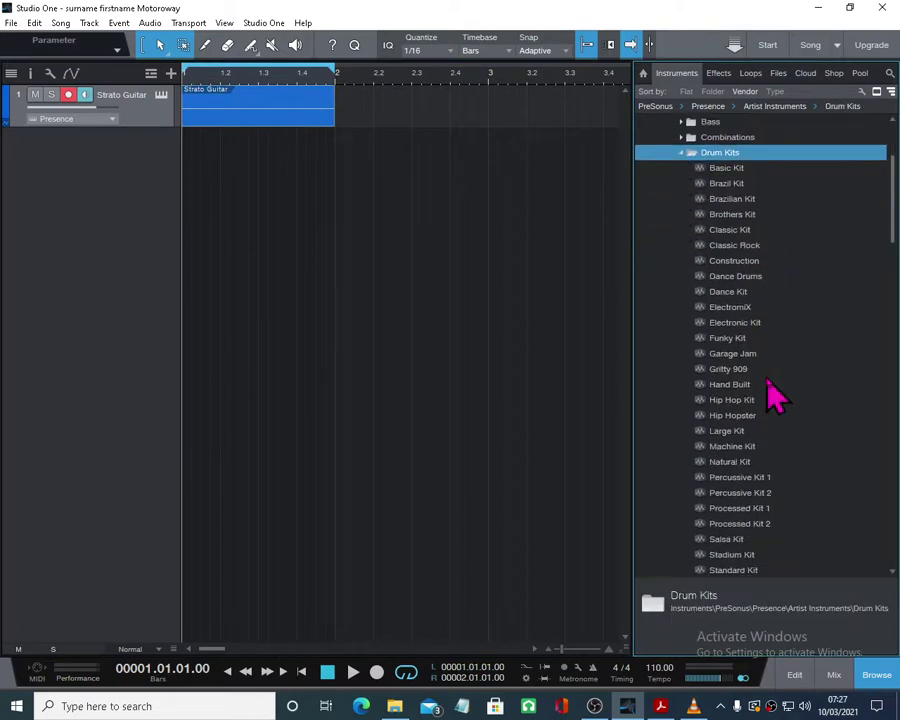
{"action": "scroll", "coordinate": [767, 380], "scroll_direction": "up", "scroll_amount": 2}
{"action": "scroll", "coordinate": [767, 380], "scroll_direction": "down", "scroll_amount": 1}
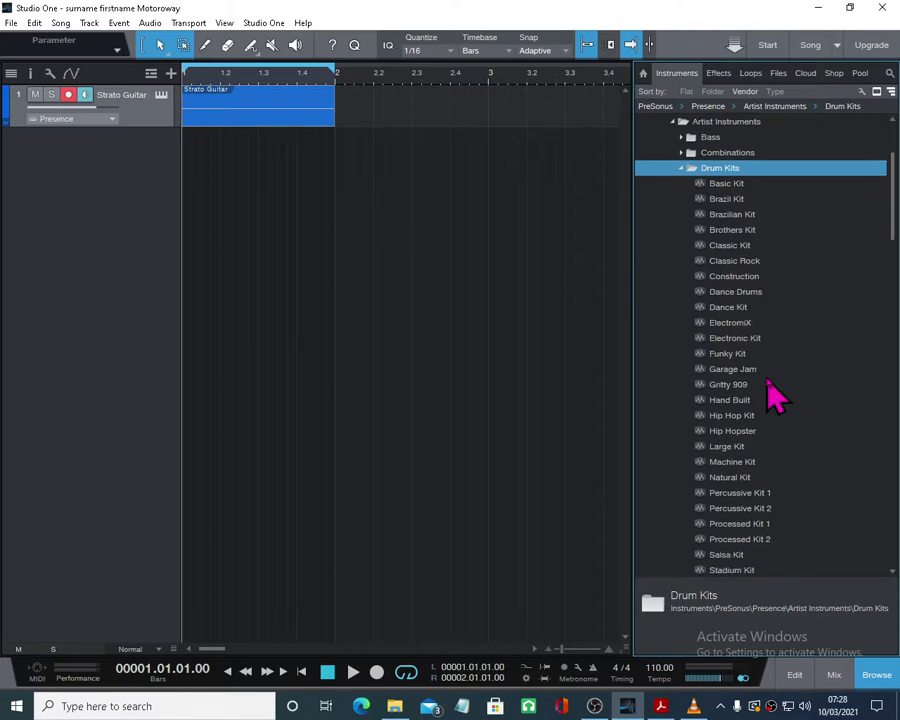
{"action": "left_click", "coordinate": [718, 247]}
{"action": "left_click_drag", "start_coordinate": [720, 250], "coordinate": [90, 195]}
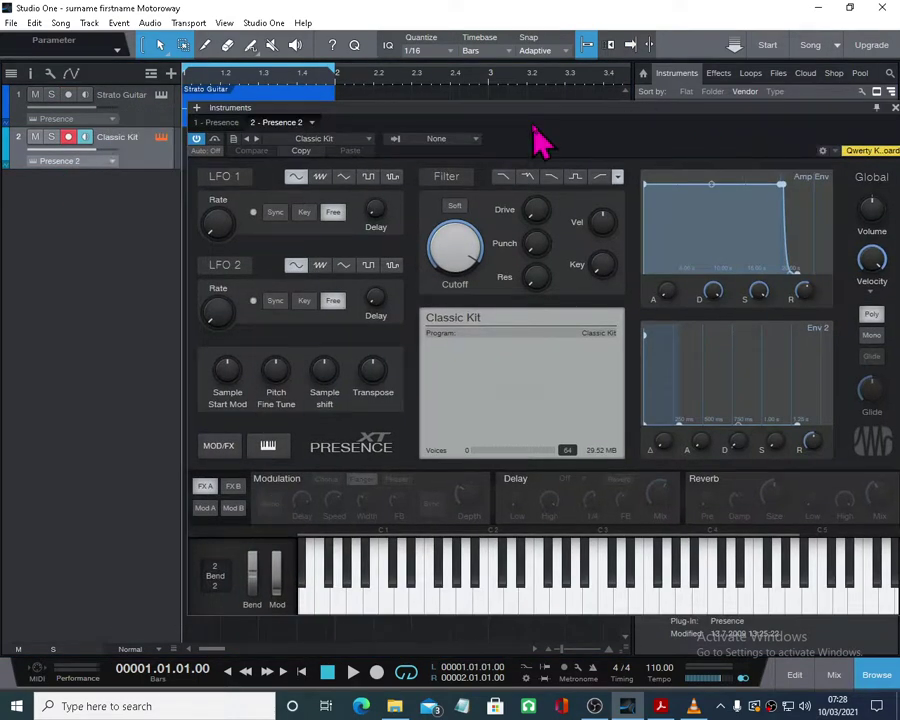
- Change the new drum track's Presence preset to Standard Kit, audition its sounds across the on-screen keyboard, and close the instrument window
{"action": "left_click", "coordinate": [369, 139]}
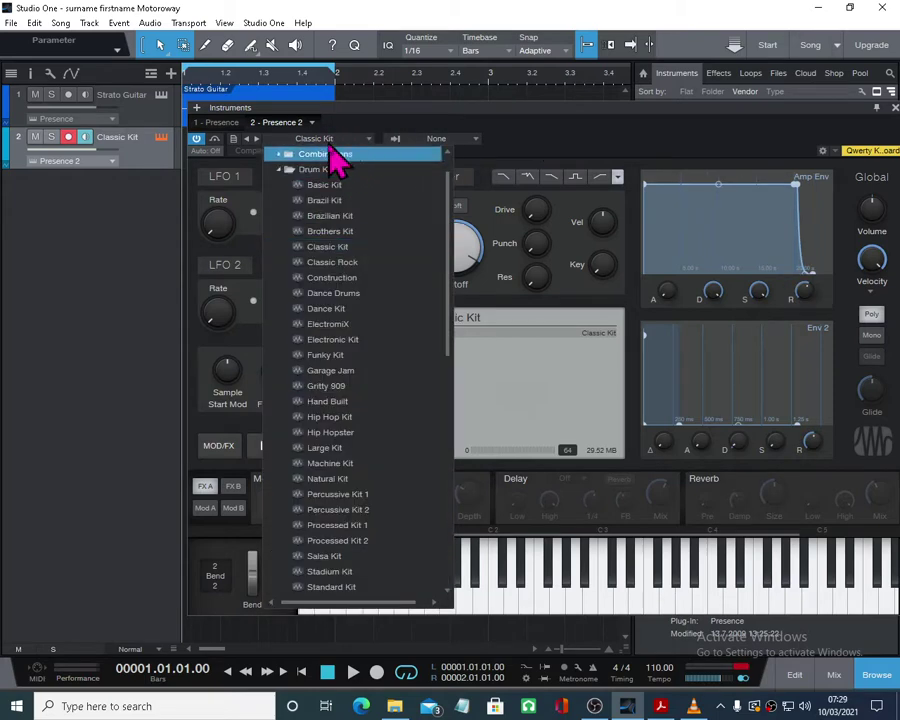
{"action": "left_click", "coordinate": [350, 589]}
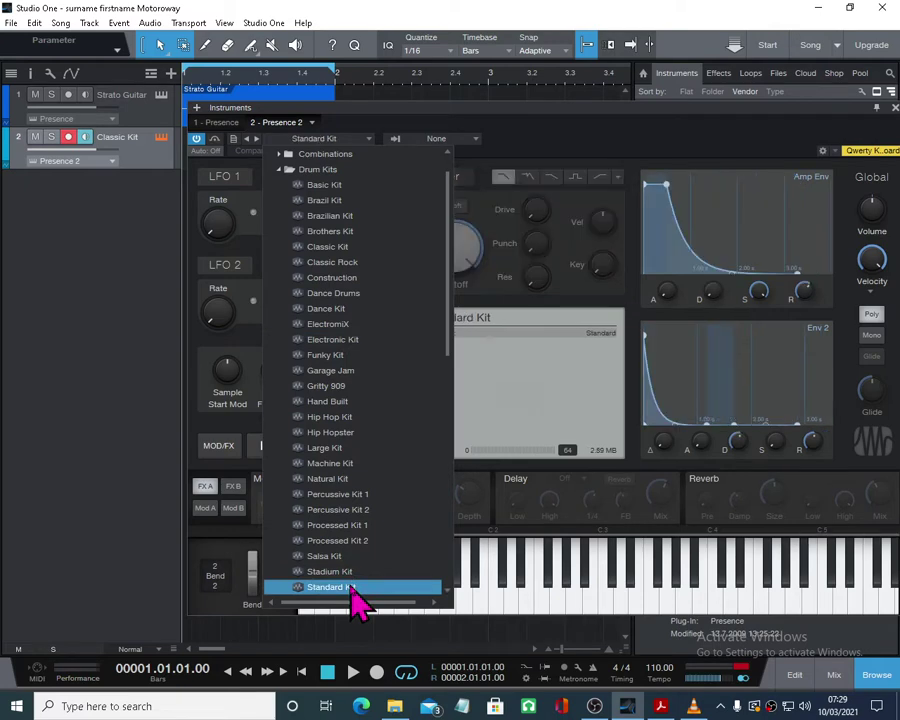
{"action": "left_click", "coordinate": [562, 145]}
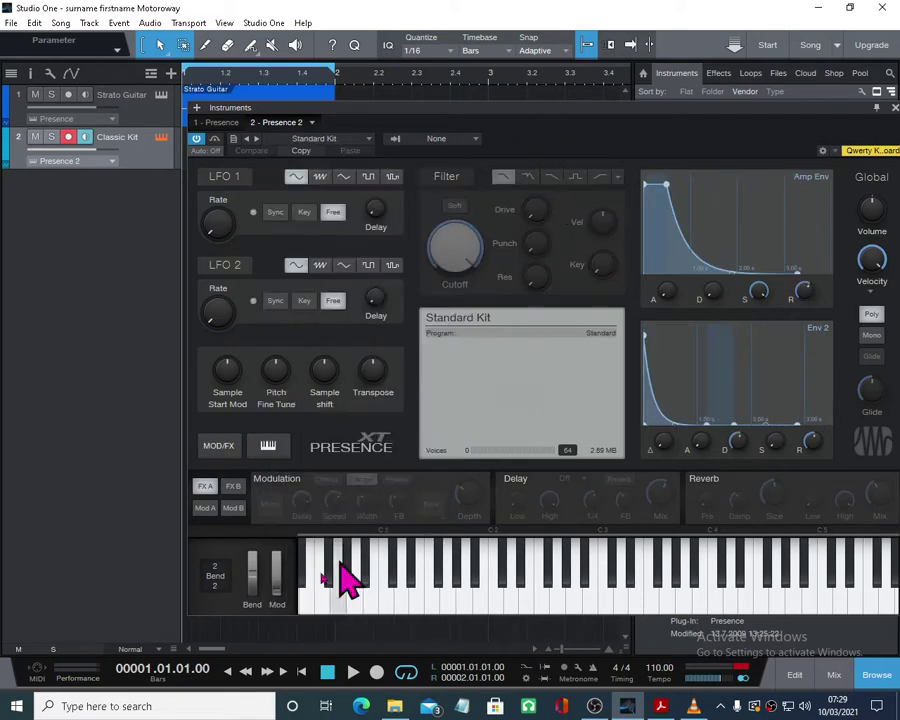
{"action": "mouse_move", "coordinate": [340, 563]}
{"action": "left_mouse_down"}
{"action": "mouse_move", "coordinate": [386, 575]}
{"action": "mouse_move", "coordinate": [547, 580]}
{"action": "left_mouse_up"}
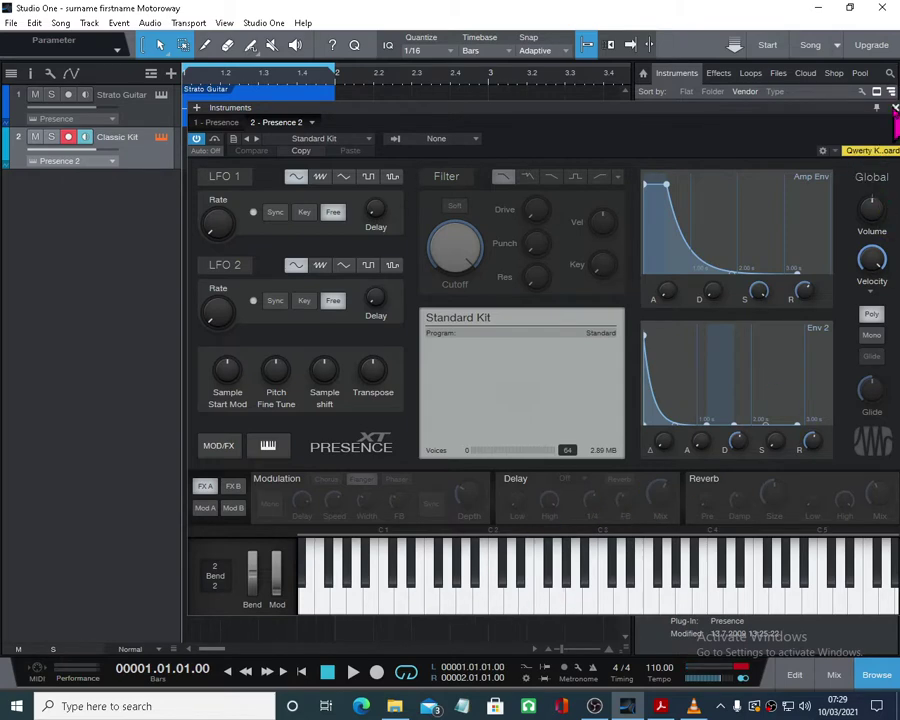
{"action": "left_click", "coordinate": [894, 107]}
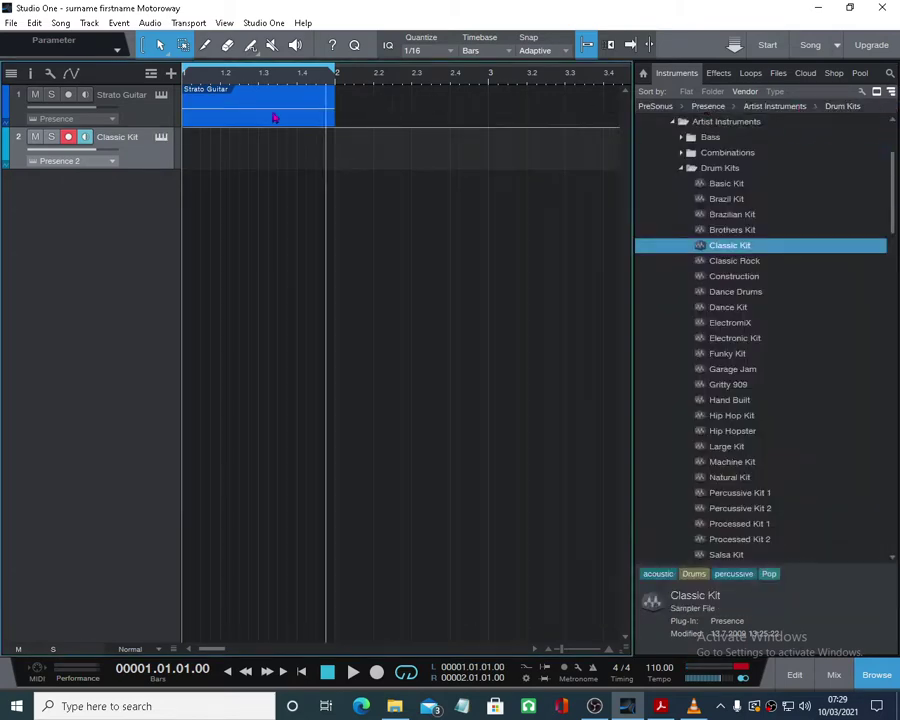
- Create a one-bar part on the Classic Kit track, open it for editing, and check the tambourine rhythm in the MOTORWAY Instructions 2019 PDF
{"action": "double_click", "coordinate": [230, 178]}
{"action": "double_click", "coordinate": [217, 176]}
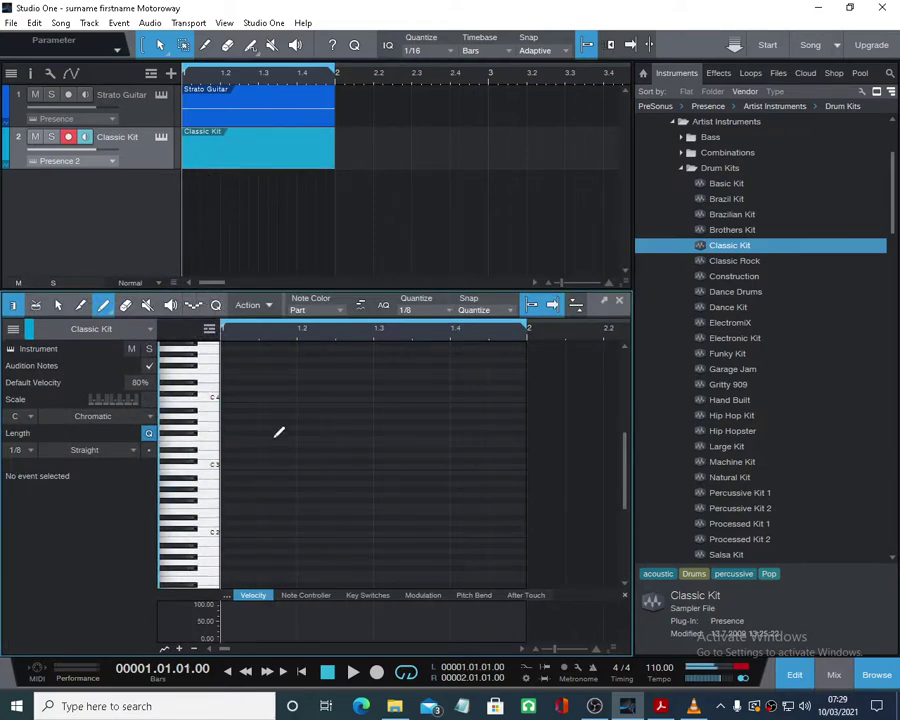
{"action": "mouse_move", "coordinate": [660, 706]}
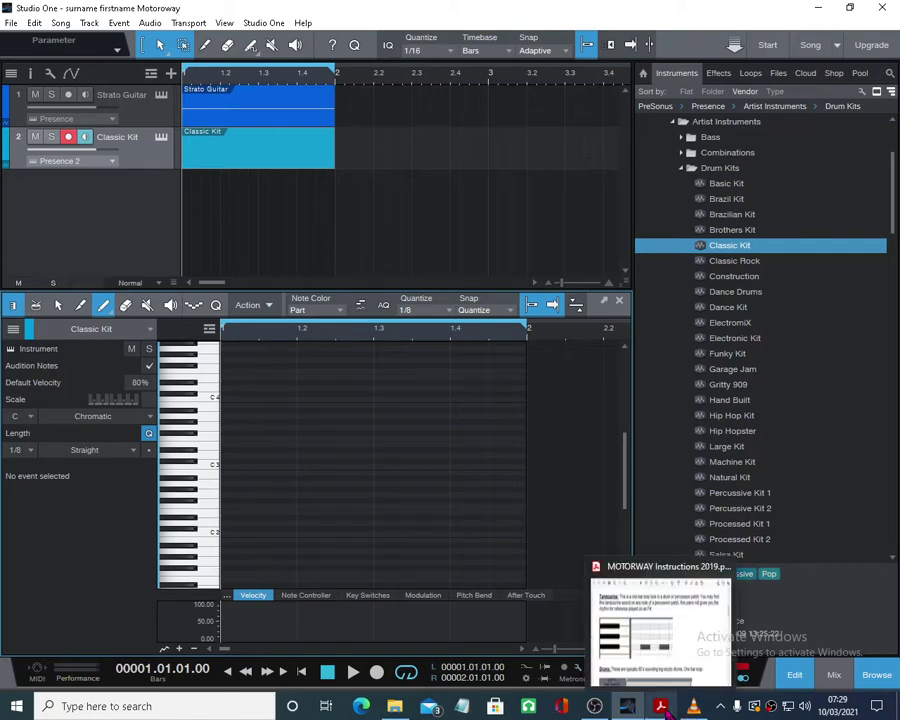
{"action": "left_click", "coordinate": [645, 683]}
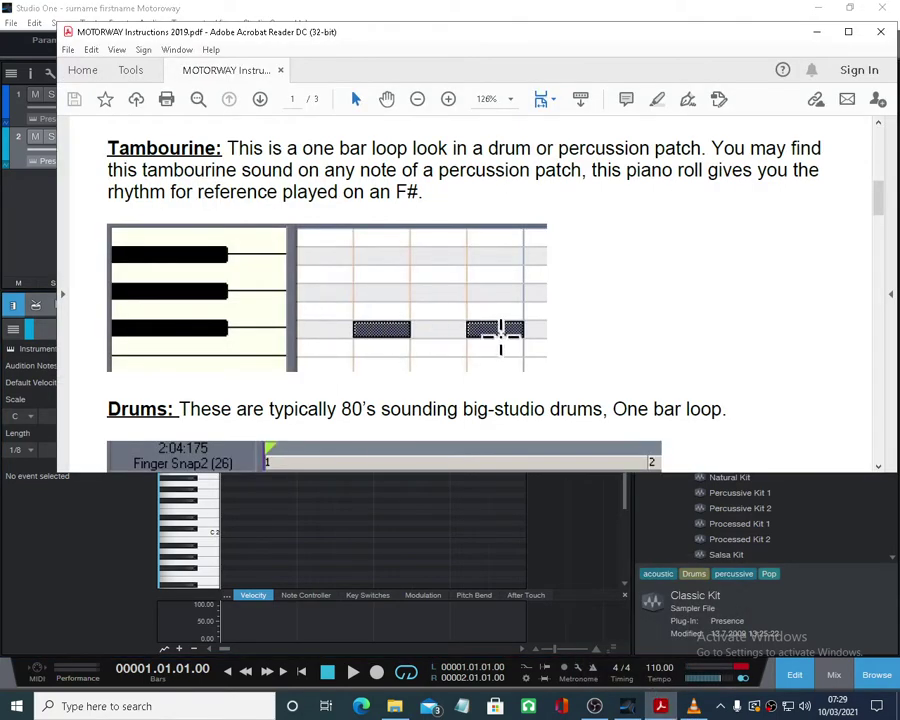
{"action": "left_click", "coordinate": [818, 33]}
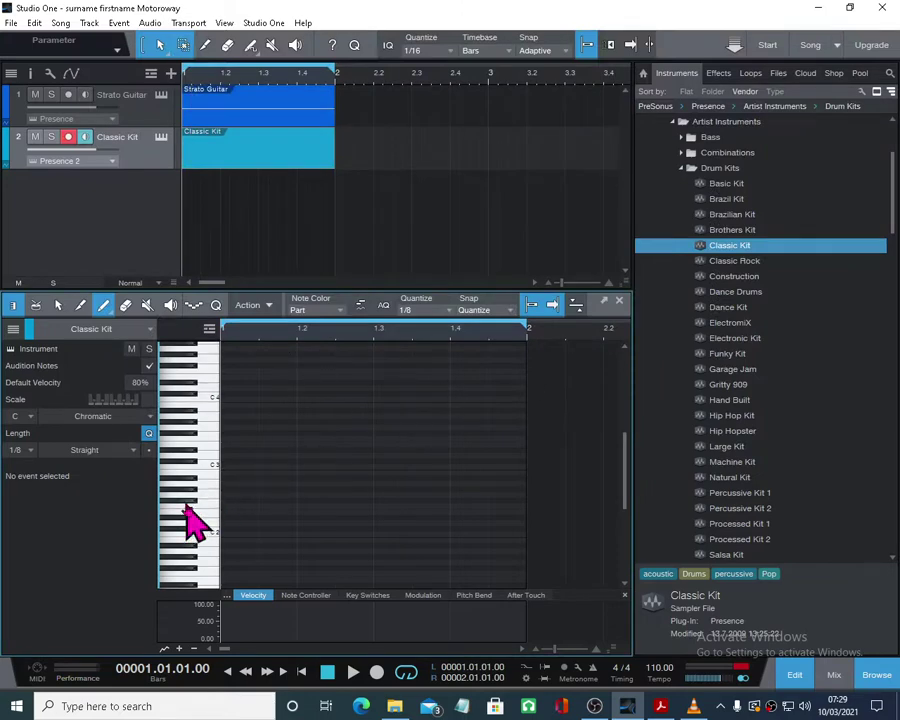
- Enter 1/8 notes on F#2 at beats 2 and 4 of the Classic Kit part, and play the loop back briefly
{"action": "left_click", "coordinate": [299, 498]}
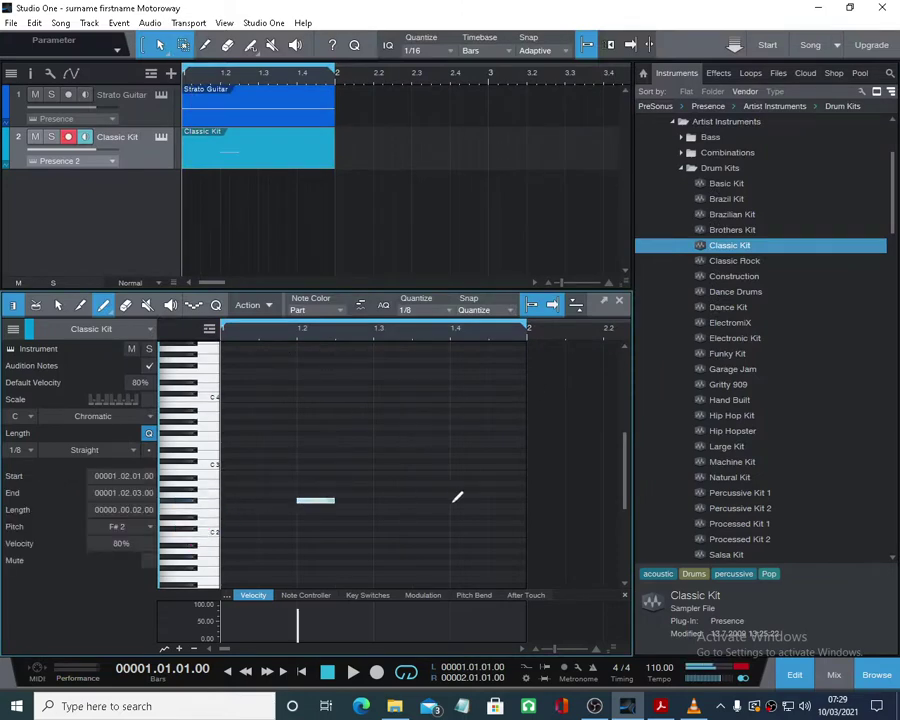
{"action": "left_click", "coordinate": [456, 501]}
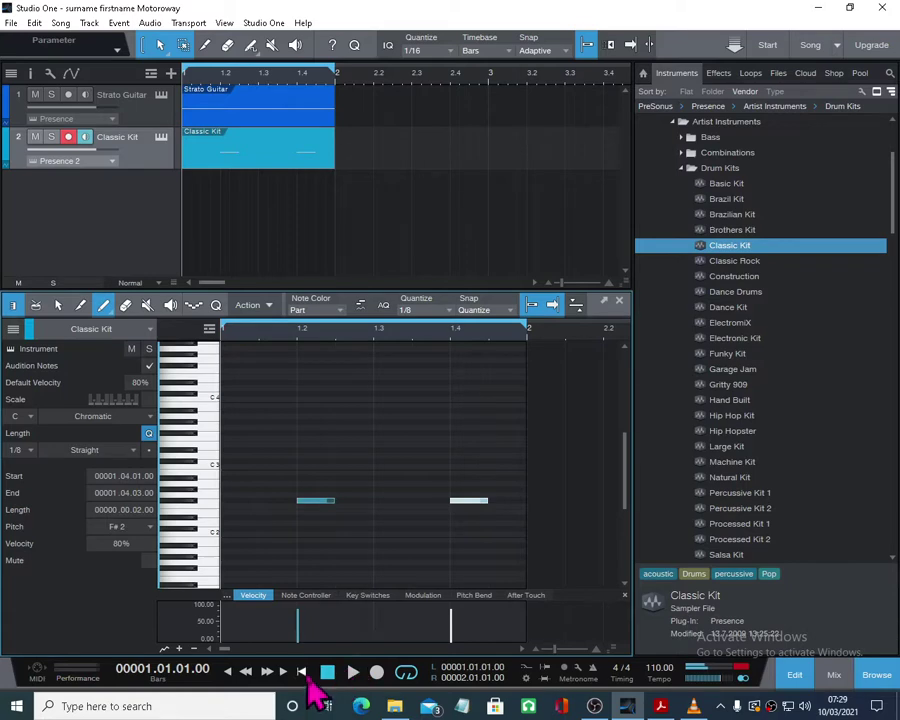
{"action": "left_click", "coordinate": [353, 671]}
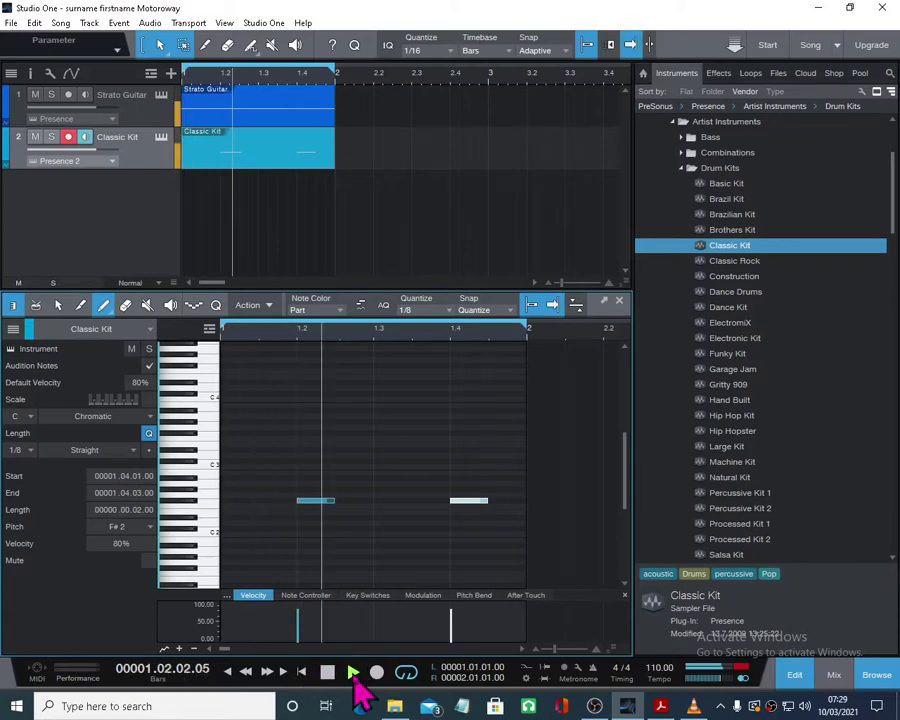
{"action": "left_click", "coordinate": [327, 672]}
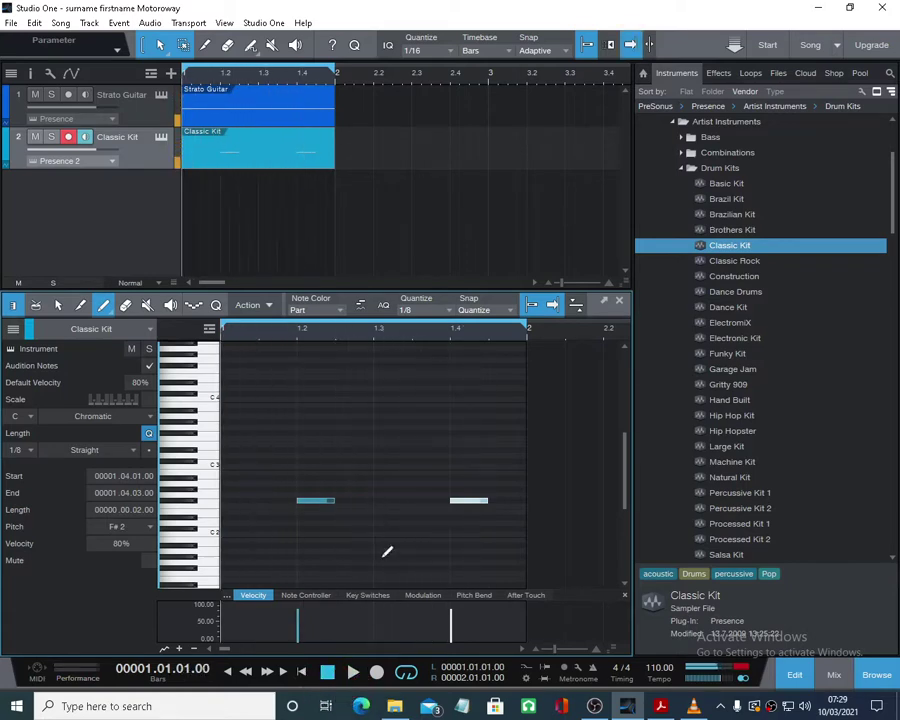
- Open the Classic Kit track's Presence instrument window and turn on its Reverb effect
{"action": "left_click", "coordinate": [162, 137]}
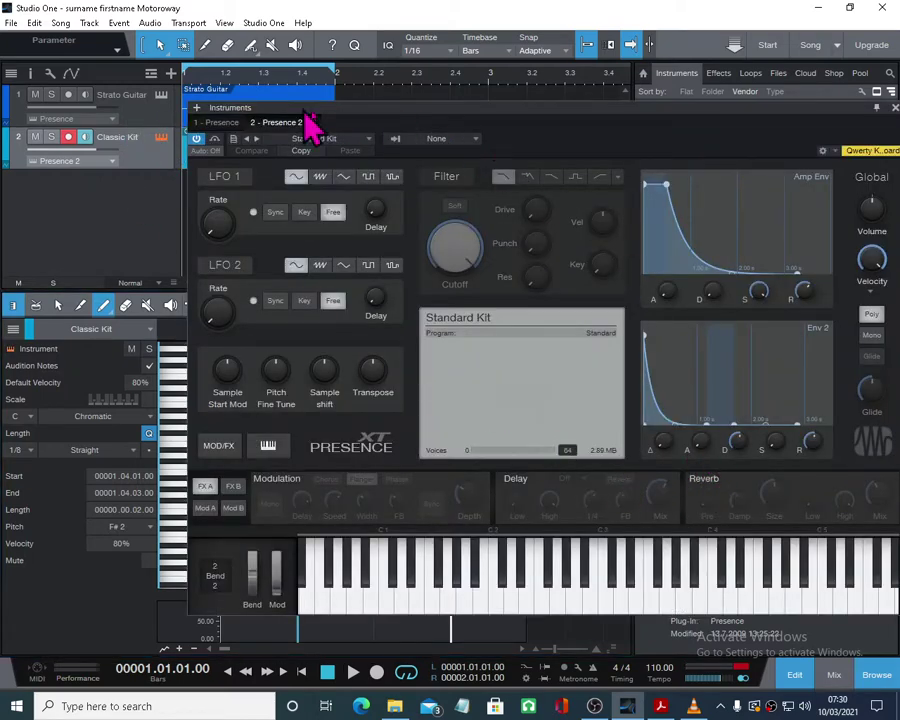
{"action": "left_click", "coordinate": [162, 138]}
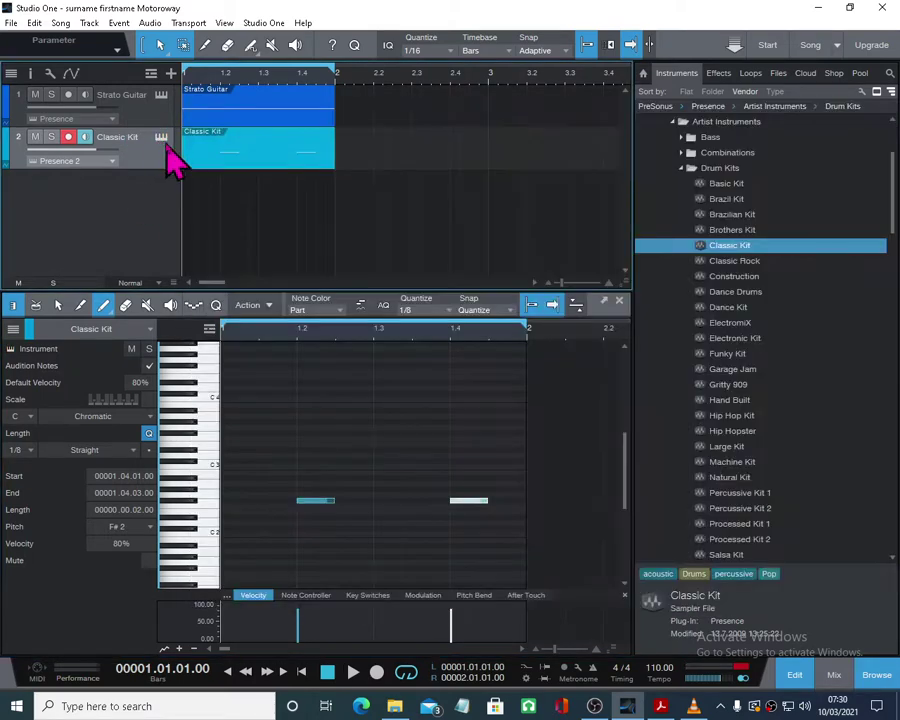
{"action": "left_click", "coordinate": [163, 139]}
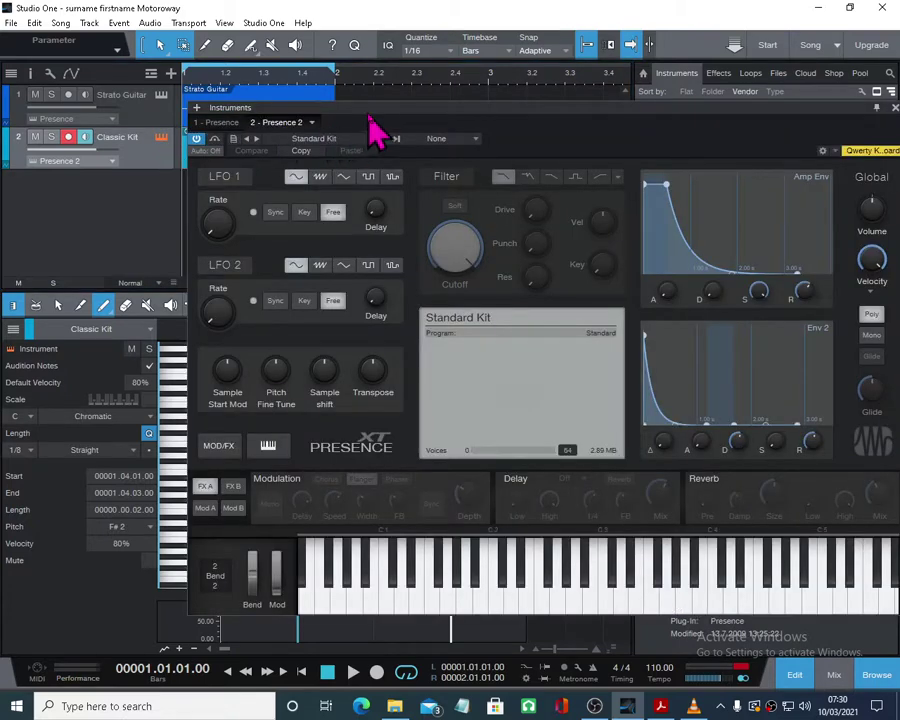
{"action": "left_click_drag", "start_coordinate": [334, 109], "coordinate": [214, 99]}
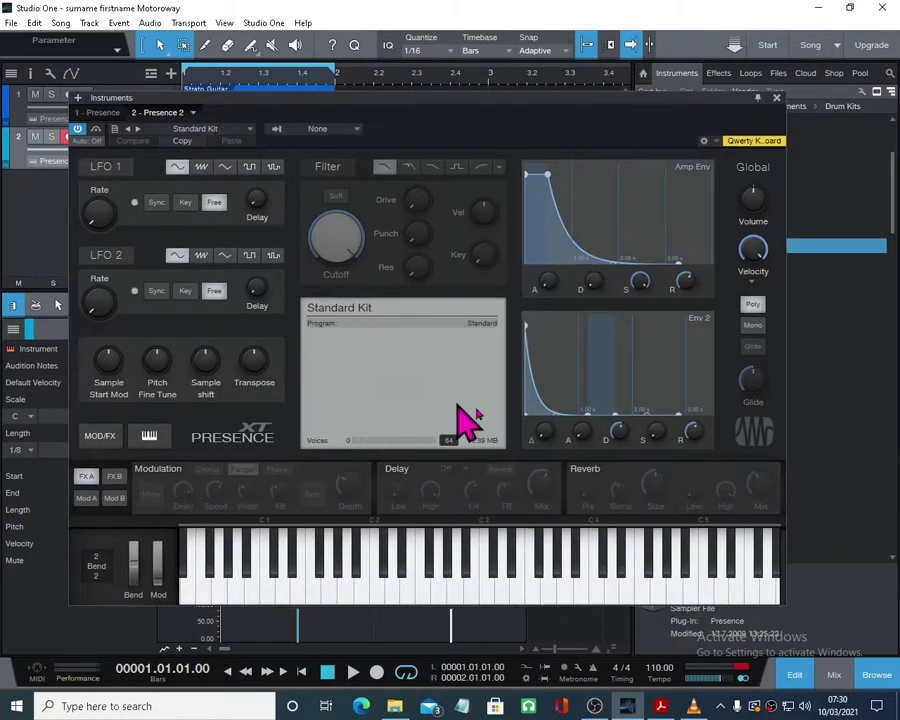
{"action": "left_click", "coordinate": [586, 472]}
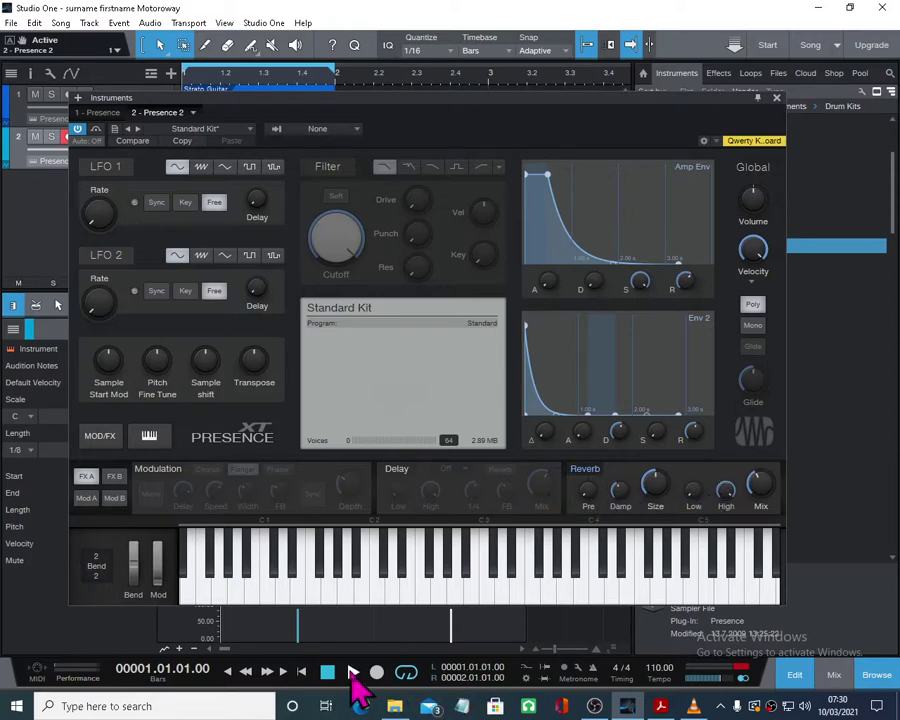
- Set the drum kit's reverb mix to 70% during playback, set the reverb tail to 2.71 s, and close the instrument window
{"action": "left_click", "coordinate": [353, 672]}
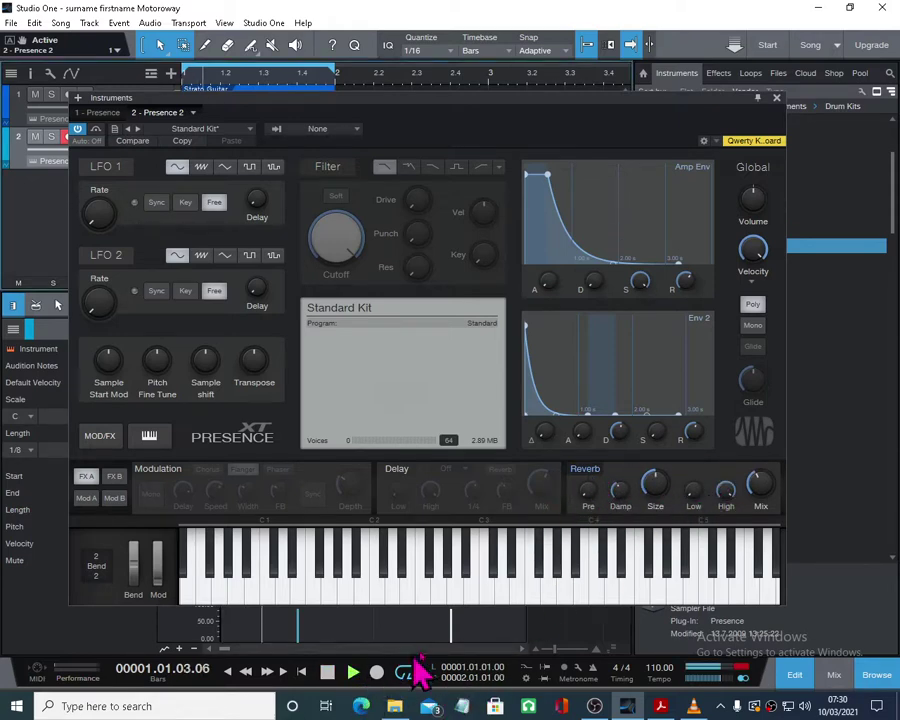
{"action": "mouse_move", "coordinate": [760, 482]}
{"action": "left_click_drag", "start_coordinate": [760, 482], "coordinate": [762, 456]}
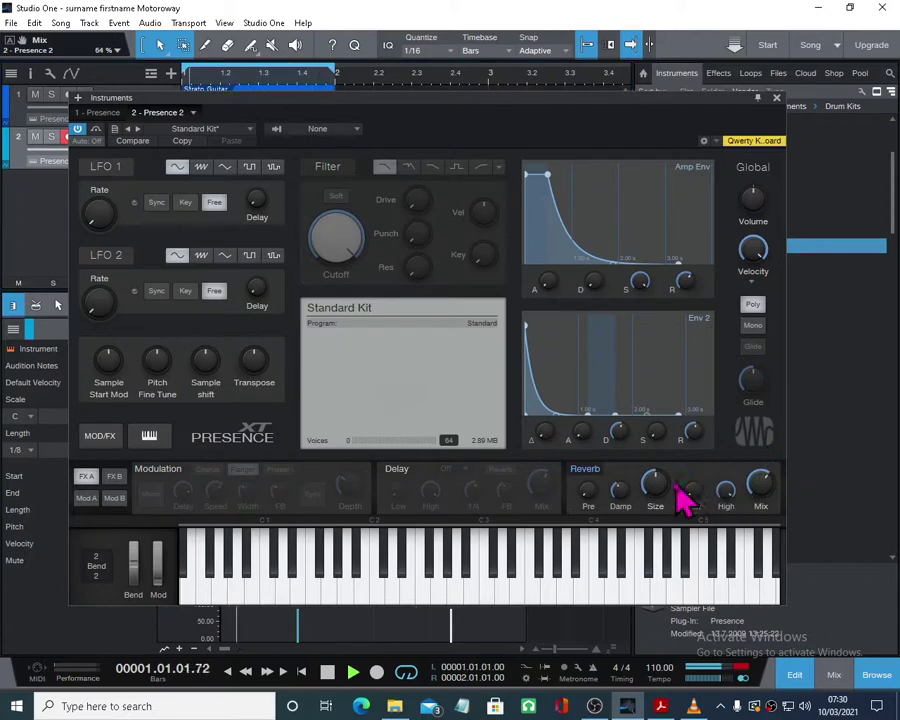
{"action": "mouse_move", "coordinate": [655, 484]}
{"action": "left_mouse_down"}
{"action": "mouse_move", "coordinate": [656, 448]}
{"action": "mouse_move", "coordinate": [656, 484]}
{"action": "left_mouse_up"}
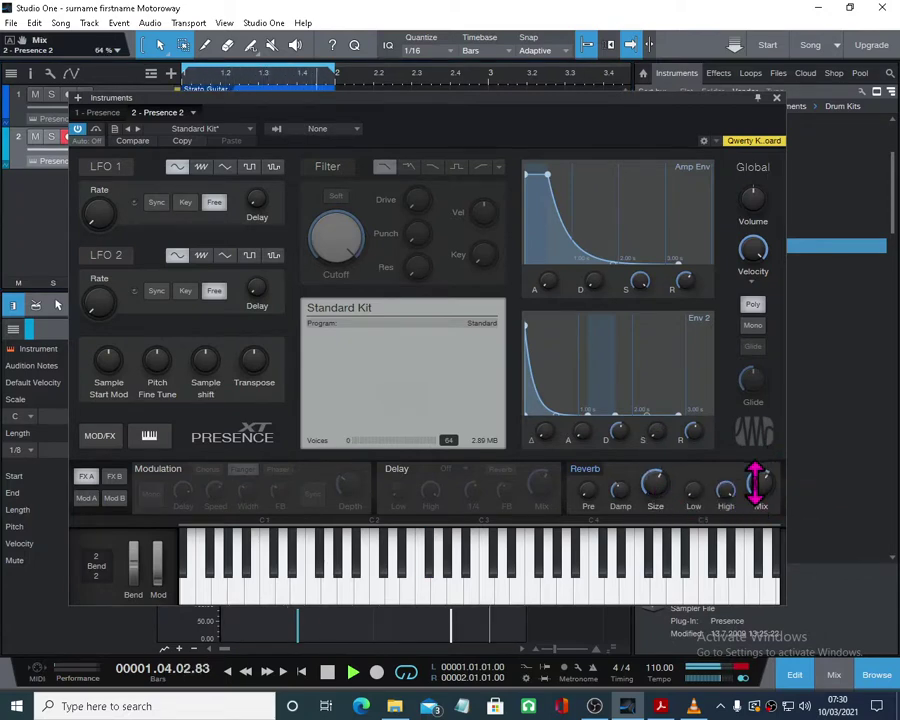
{"action": "left_click", "coordinate": [327, 672]}
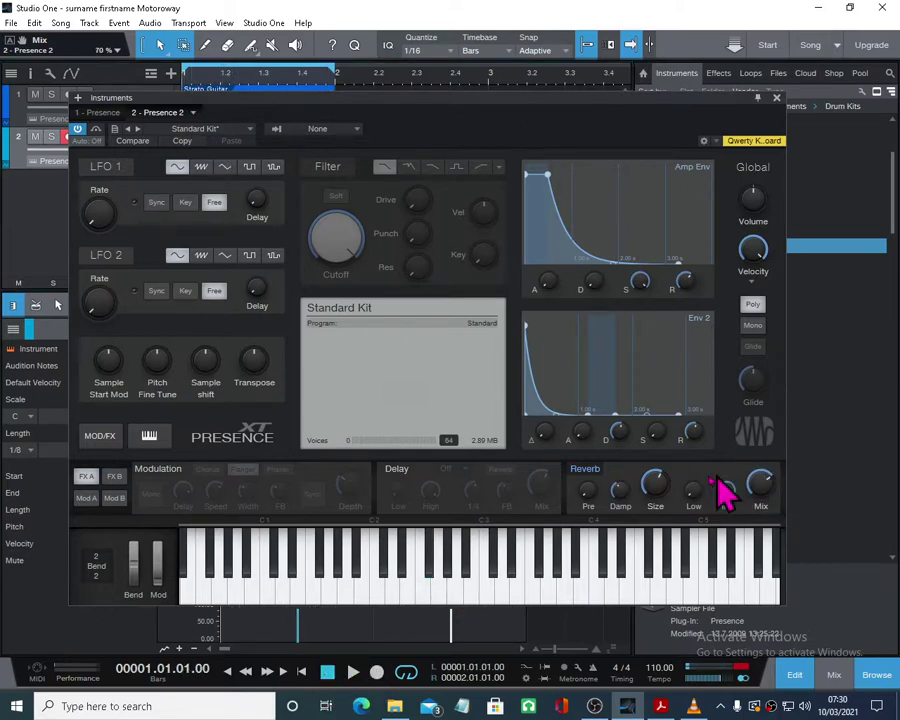
{"action": "left_click_drag", "start_coordinate": [650, 476], "coordinate": [672, 395]}
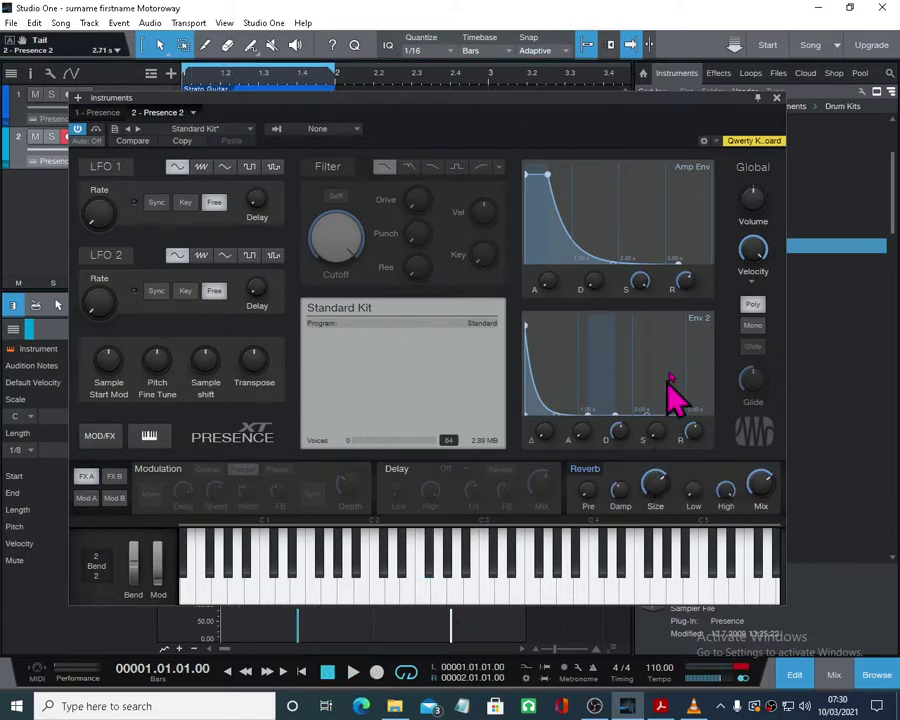
{"action": "left_click", "coordinate": [777, 99]}
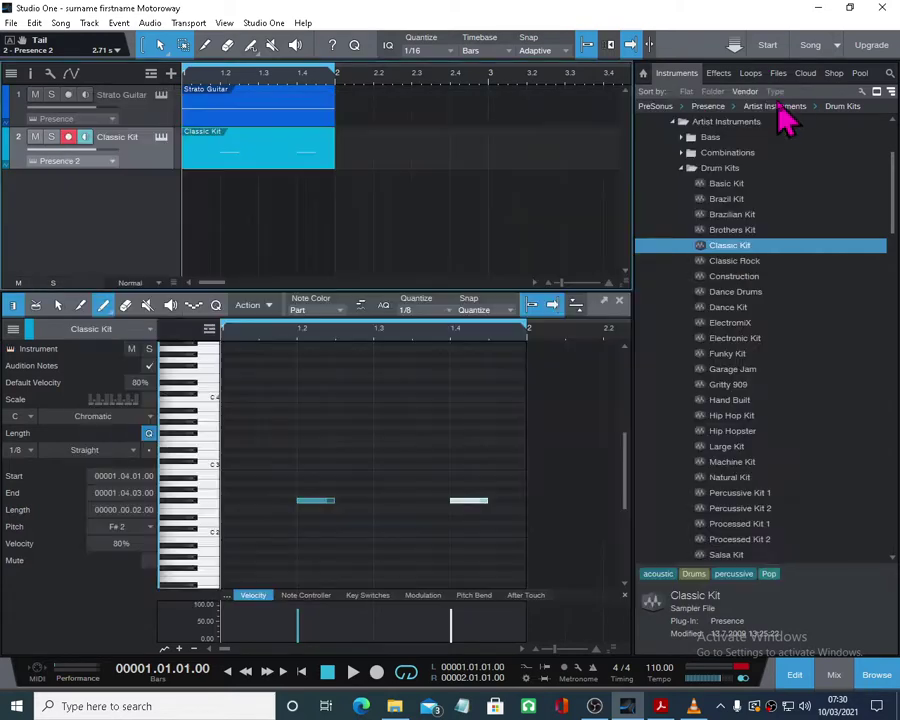
- Open the Strato Guitar track's Presence instrument, start playback, turn on Reverb and set its mix to 48%
{"action": "left_click", "coordinate": [150, 104]}
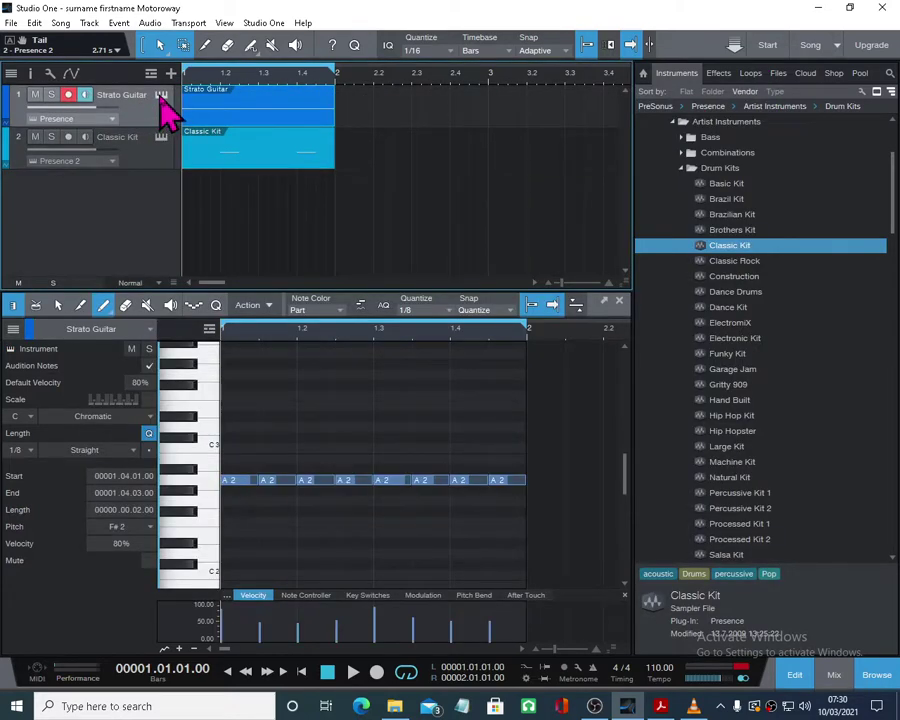
{"action": "left_click", "coordinate": [161, 97]}
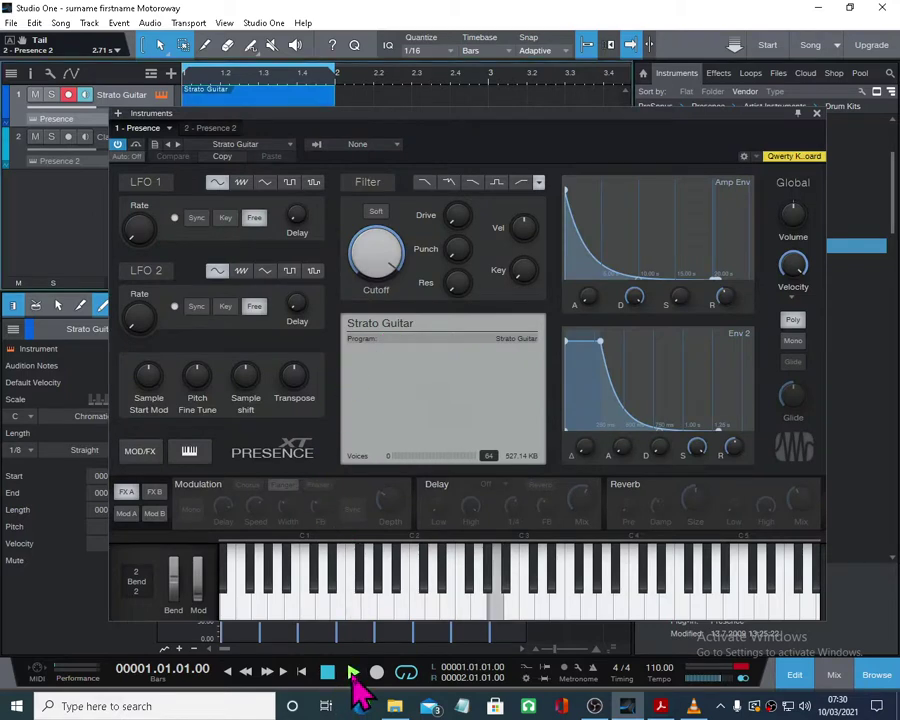
{"action": "left_click", "coordinate": [352, 671]}
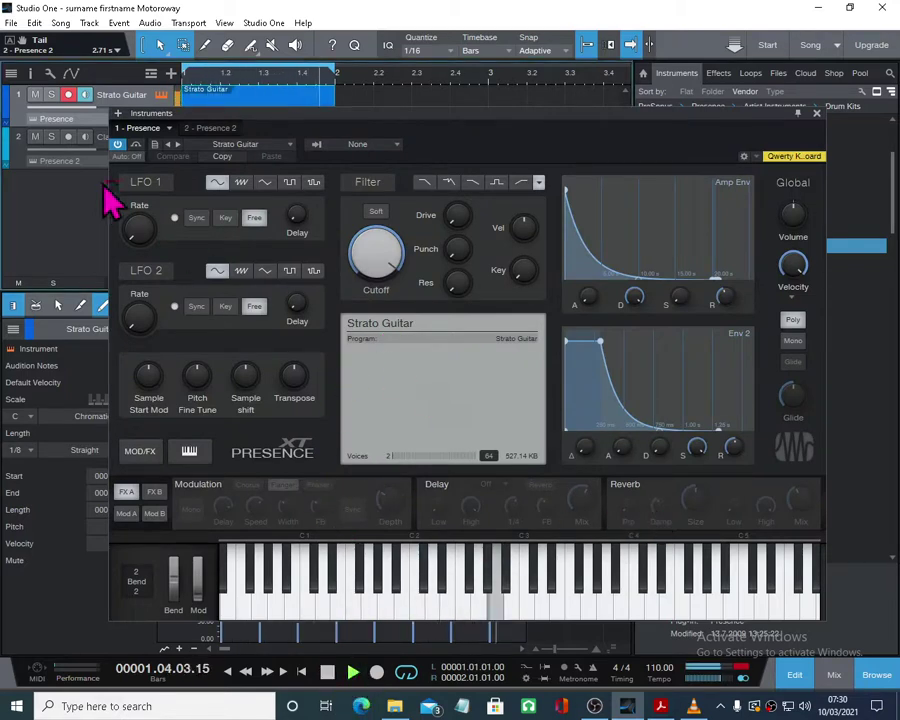
{"action": "left_click", "coordinate": [638, 495]}
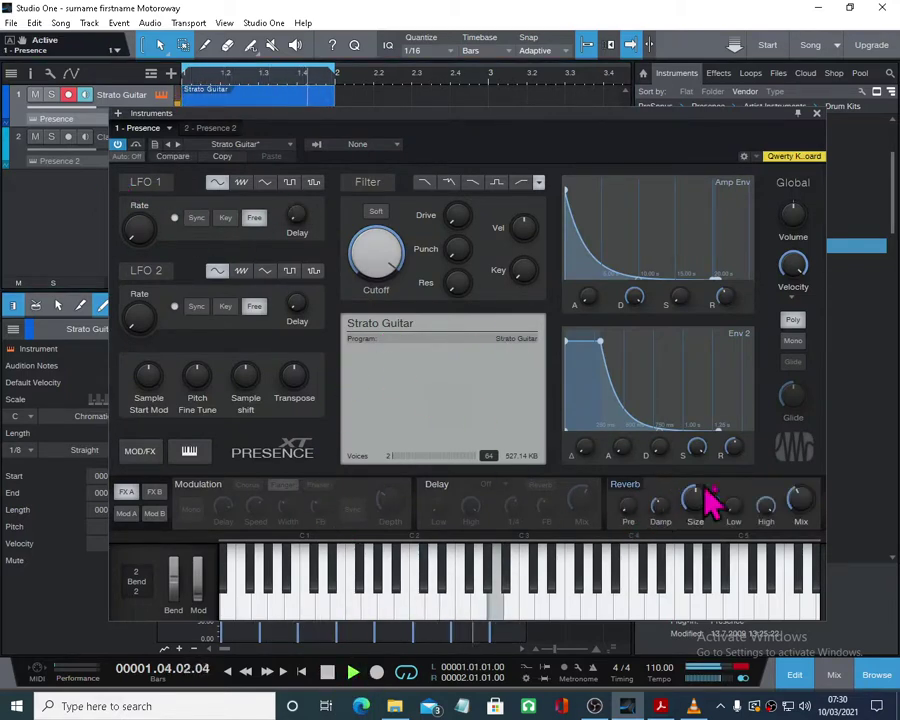
{"action": "left_click_drag", "start_coordinate": [806, 500], "coordinate": [805, 480]}
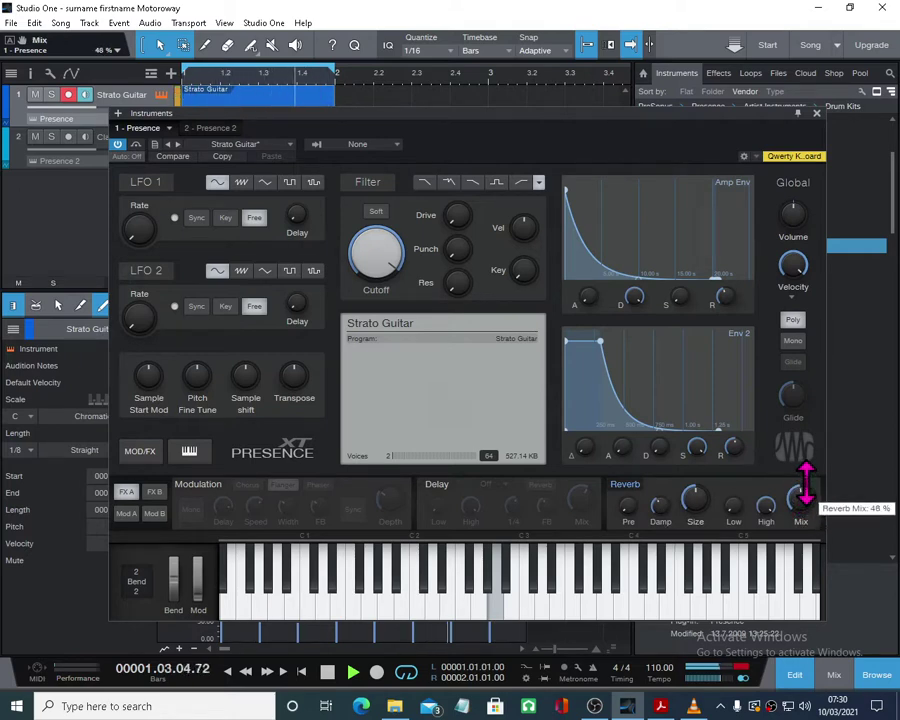
- Turn on the guitar's EQ, lower bands 2 to 4 with band 3 at -7.5 dB, close the instrument window, and stop playback
{"action": "left_click", "coordinate": [155, 493]}
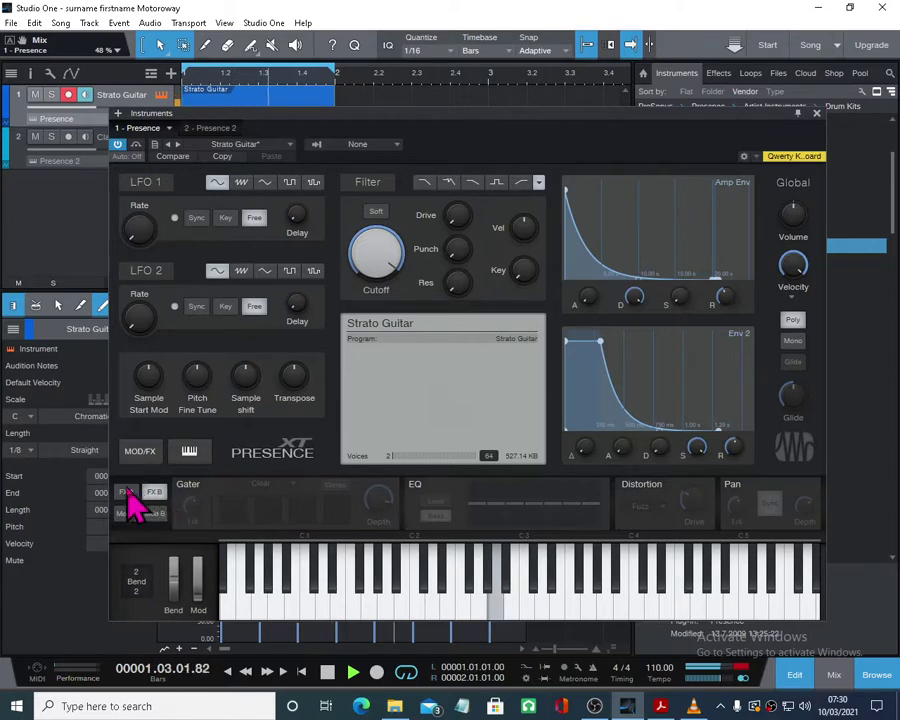
{"action": "left_click", "coordinate": [134, 493]}
{"action": "left_click", "coordinate": [155, 493]}
{"action": "left_click", "coordinate": [415, 489]}
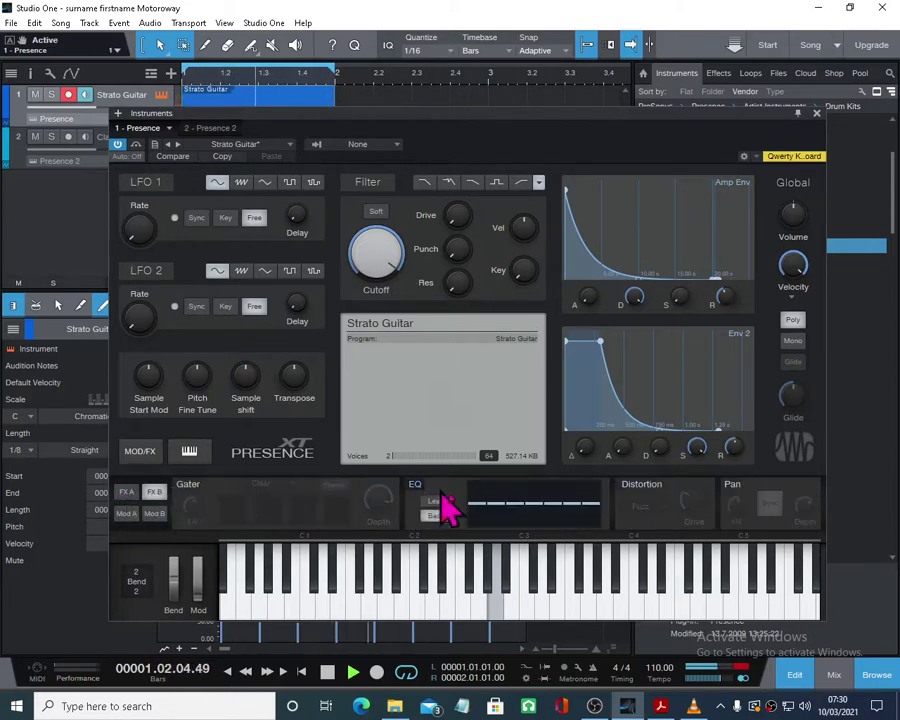
{"action": "mouse_move", "coordinate": [519, 507]}
{"action": "left_mouse_down"}
{"action": "mouse_move", "coordinate": [518, 484]}
{"action": "mouse_move", "coordinate": [520, 510]}
{"action": "mouse_move", "coordinate": [535, 520]}
{"action": "mouse_move", "coordinate": [501, 523]}
{"action": "mouse_move", "coordinate": [550, 525]}
{"action": "mouse_move", "coordinate": [523, 540]}
{"action": "left_mouse_up"}
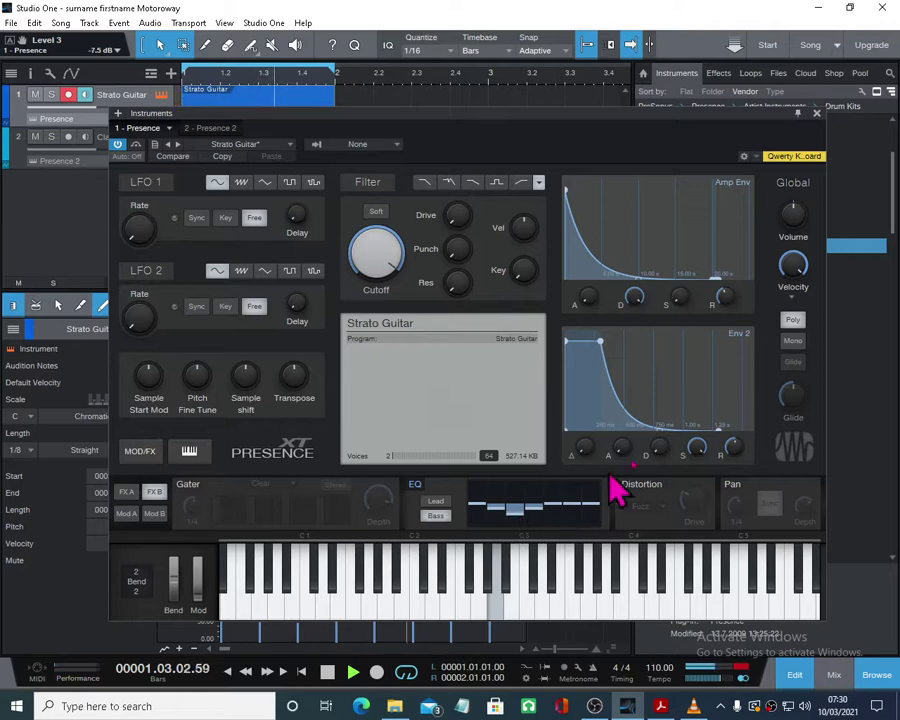
{"action": "left_click", "coordinate": [797, 113]}
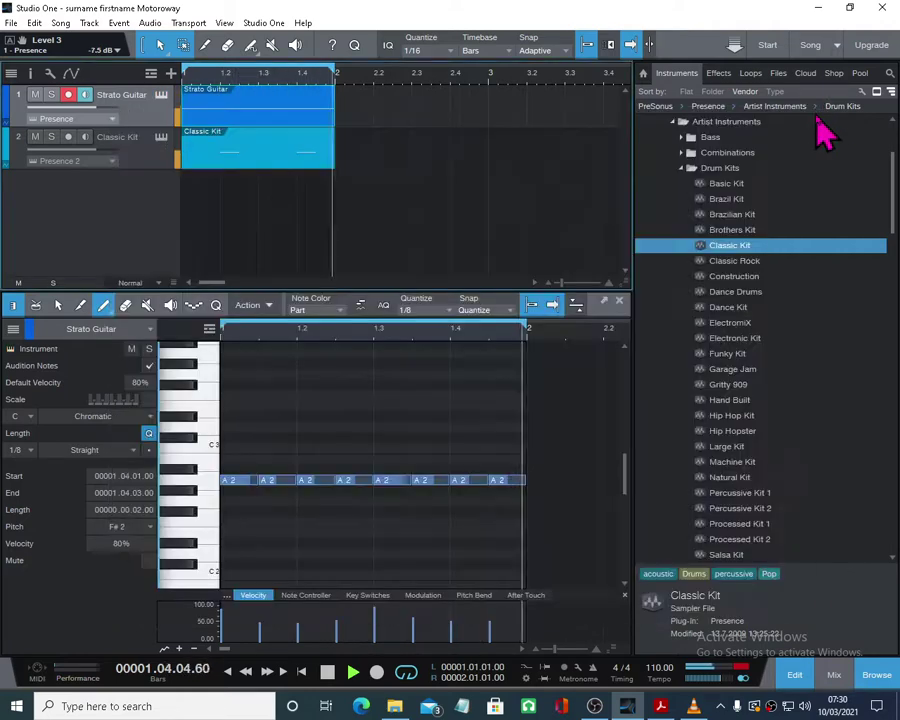
{"action": "left_click", "coordinate": [329, 673]}
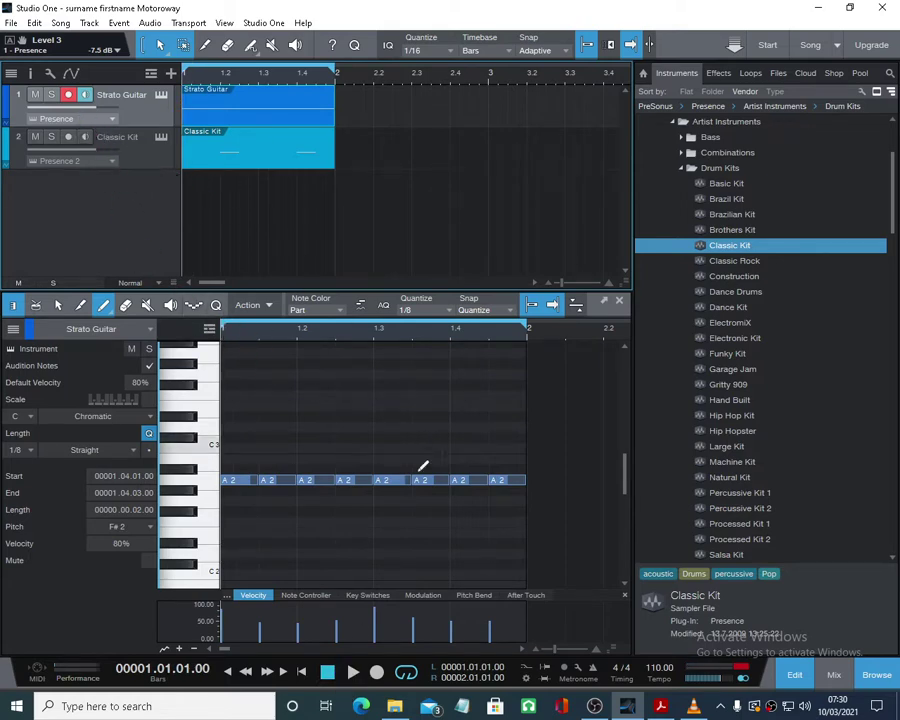
- Switch to the MOTORWAY Instructions 2019 PDF in Acrobat Reader, examine the Drums section's one-bar kick and snare pattern, and minimize the document
{"action": "left_click", "coordinate": [660, 706]}
{"action": "scroll", "coordinate": [308, 345], "scroll_direction": "down", "scroll_amount": 3}
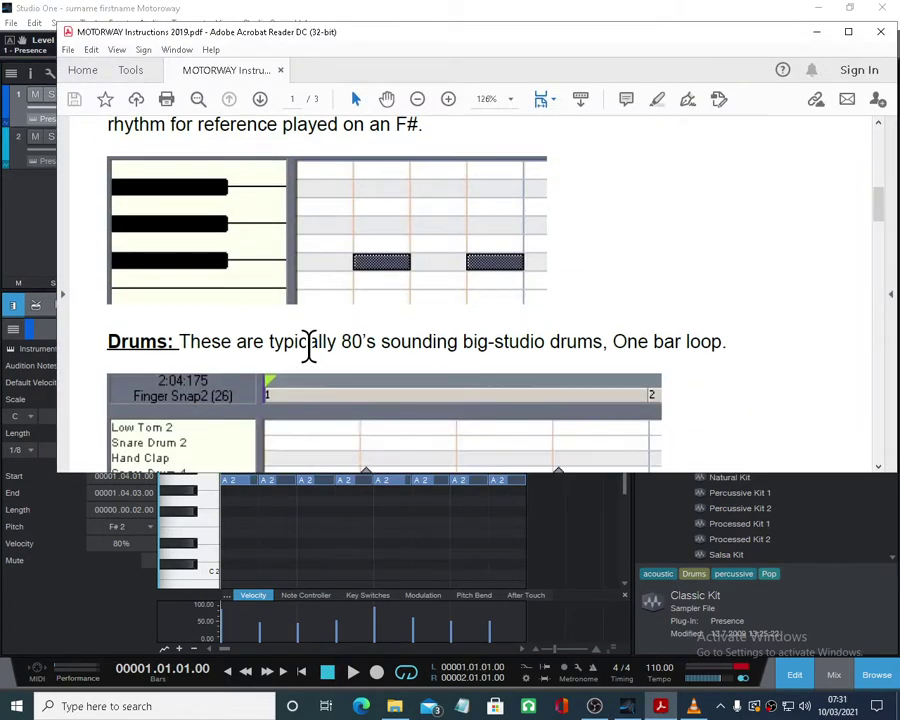
{"action": "scroll", "coordinate": [308, 350], "scroll_direction": "down", "scroll_amount": 1}
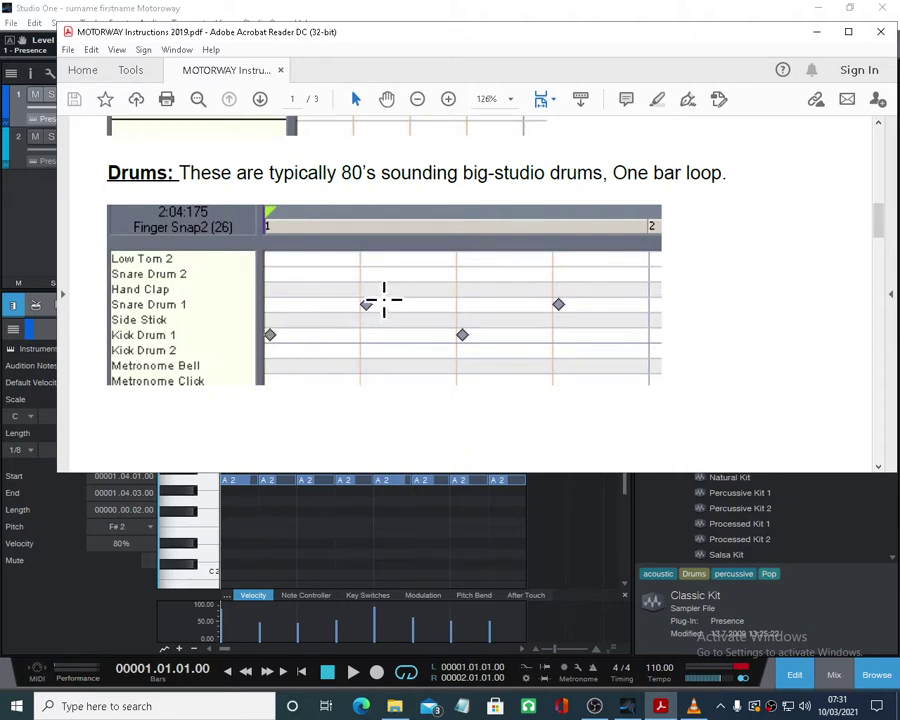
{"action": "left_click", "coordinate": [817, 32]}
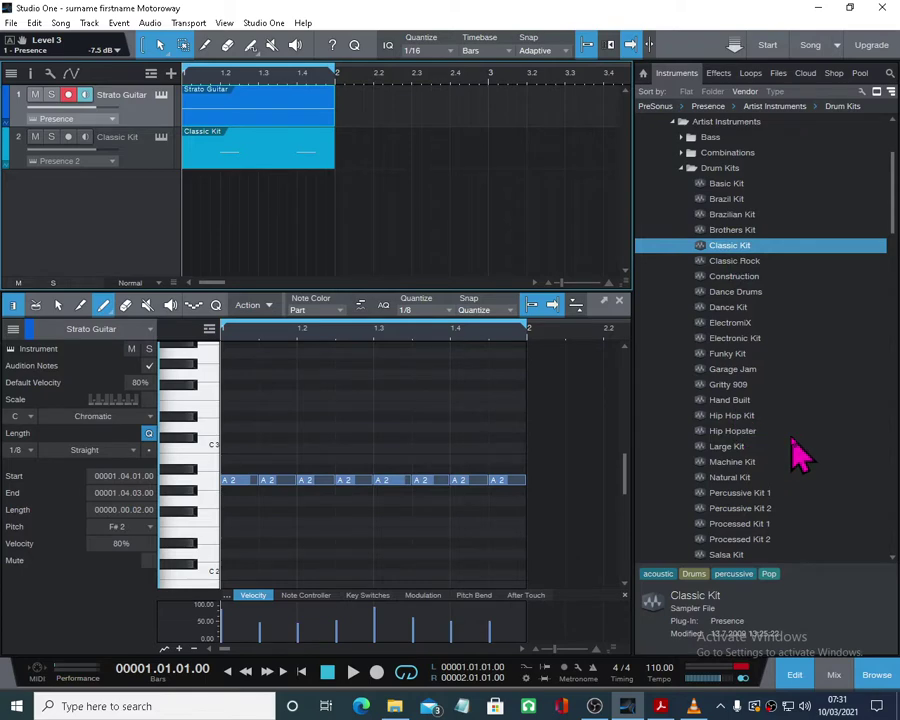
- Find Stadium Kit among the Presence drum kits, add it as a new instrument track, and audition its sound
{"action": "scroll", "coordinate": [800, 455], "scroll_direction": "down", "scroll_amount": 1}
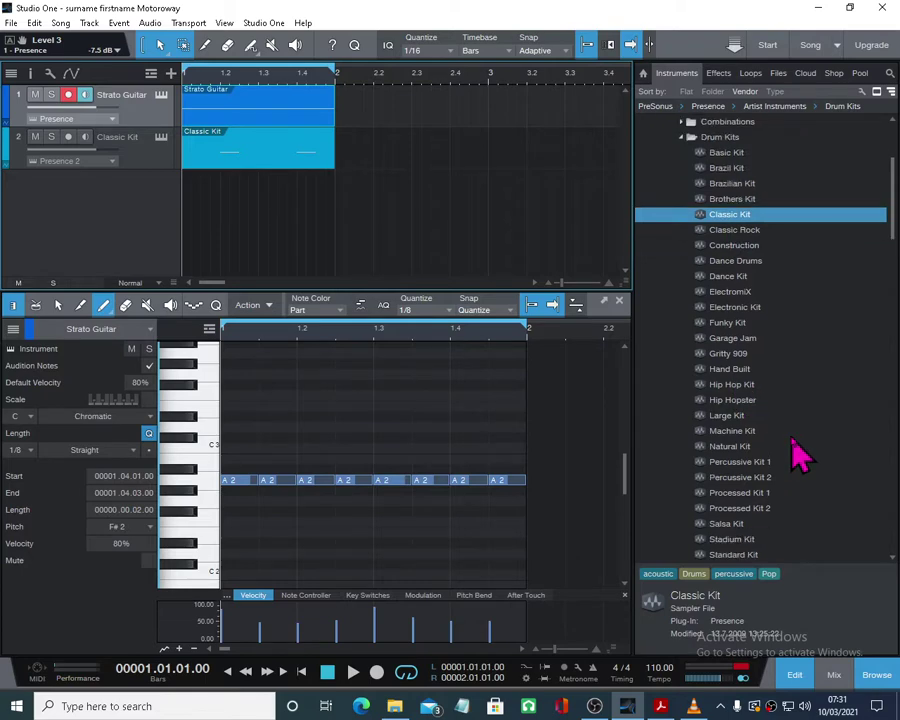
{"action": "left_click", "coordinate": [727, 416]}
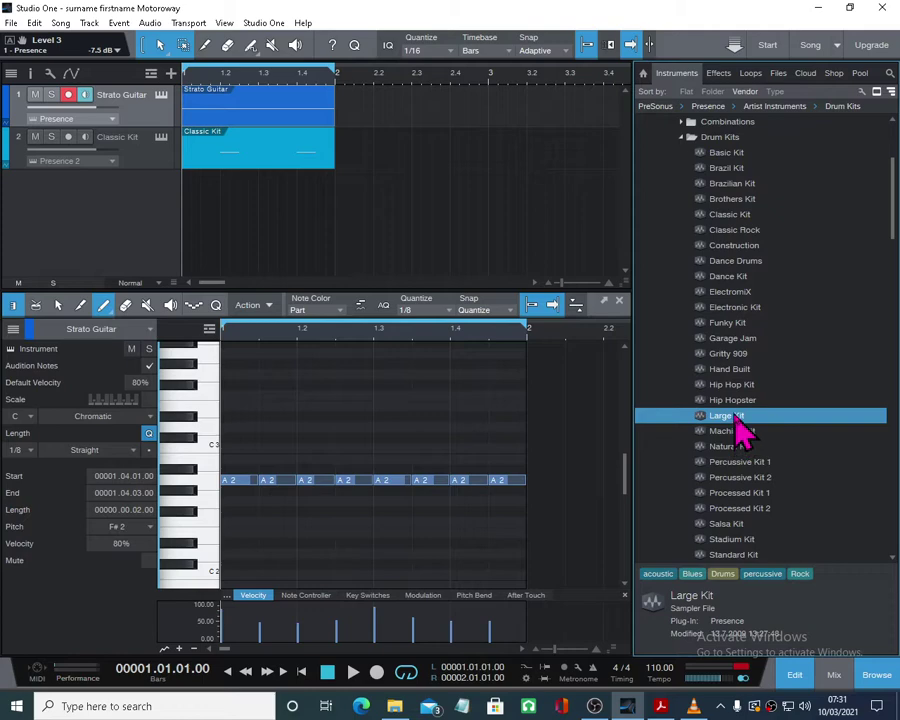
{"action": "scroll", "coordinate": [740, 430], "scroll_direction": "down", "scroll_amount": 1}
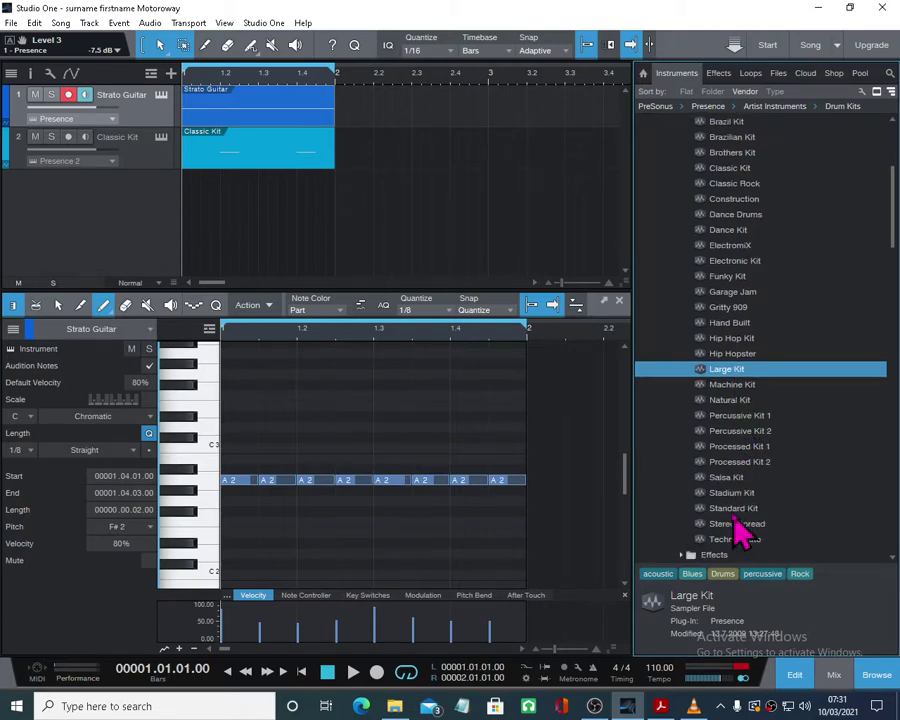
{"action": "left_click_drag", "start_coordinate": [733, 493], "coordinate": [115, 228]}
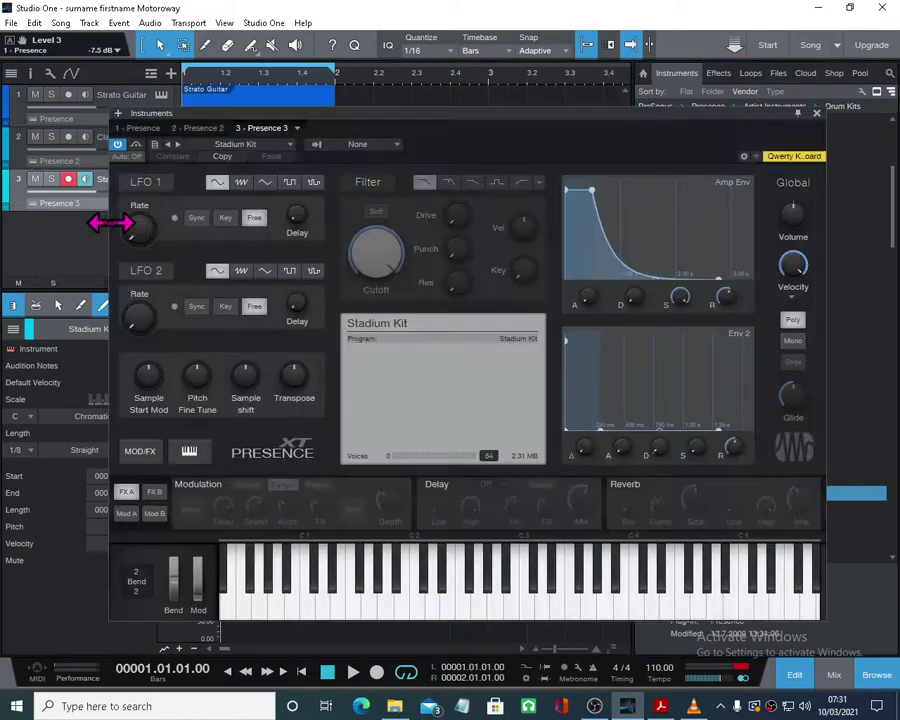
{"action": "left_click", "coordinate": [310, 612]}
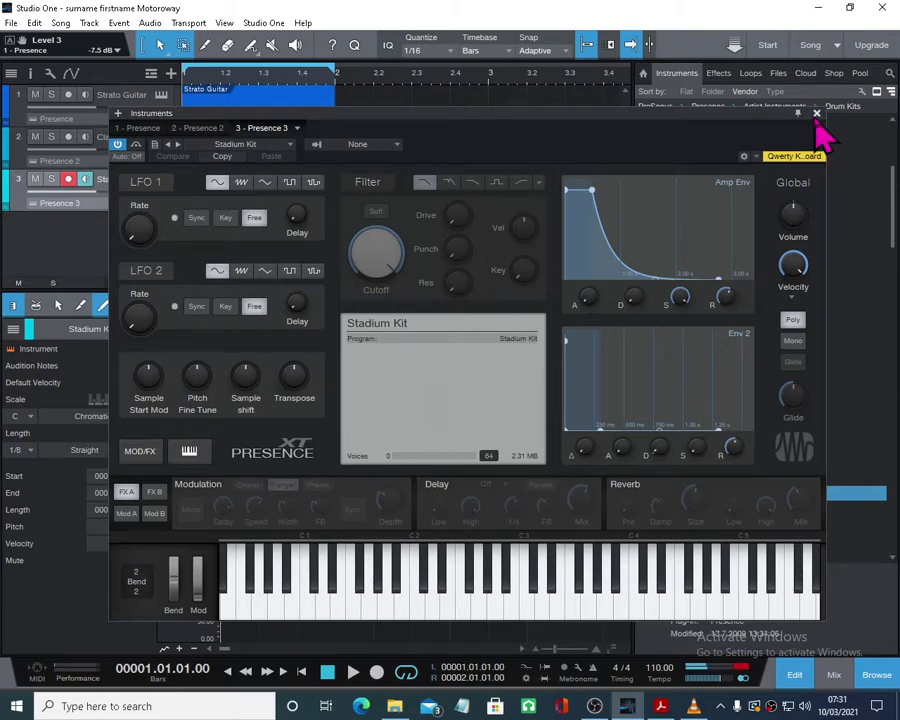
- Turn on the Stadium Kit's Reverb, set its damping to 68%, and close the instrument window
{"action": "left_click_drag", "start_coordinate": [705, 128], "coordinate": [722, 133]}
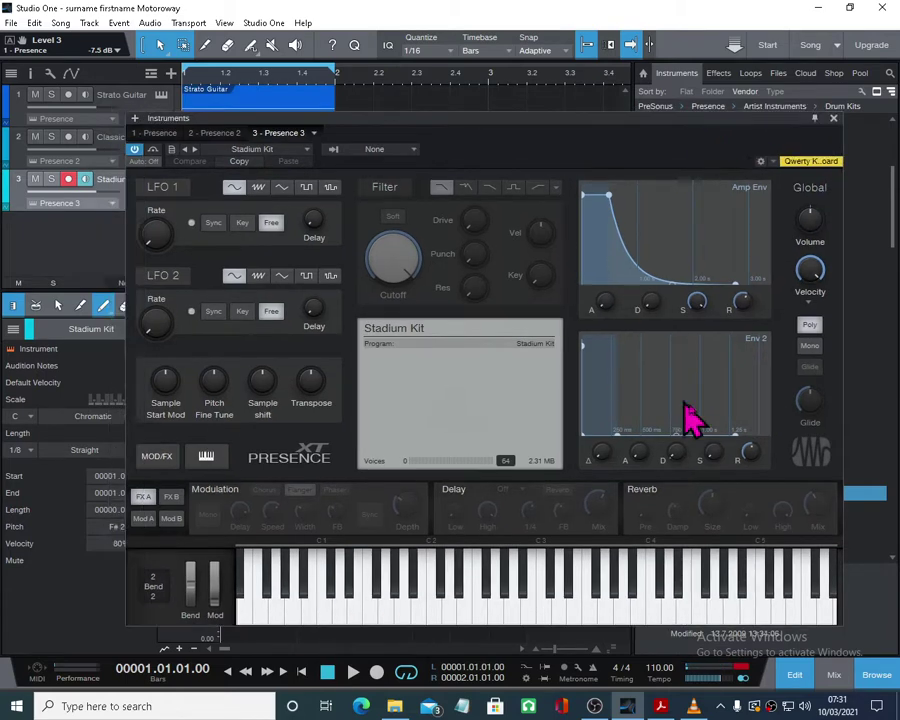
{"action": "left_click", "coordinate": [642, 490]}
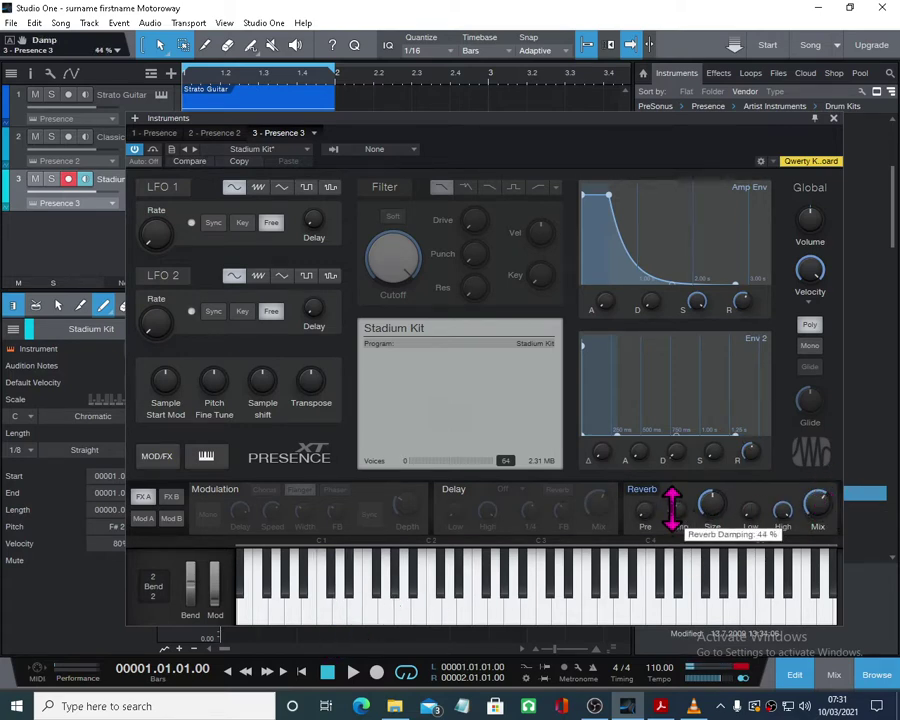
{"action": "left_click_drag", "start_coordinate": [675, 508], "coordinate": [679, 488]}
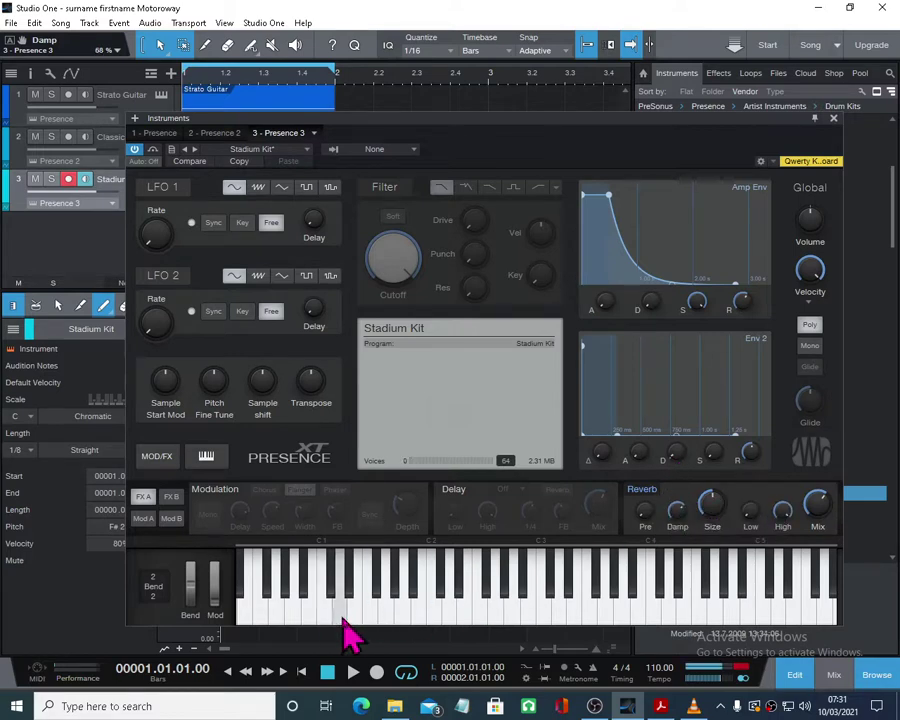
{"action": "left_click", "coordinate": [834, 119]}
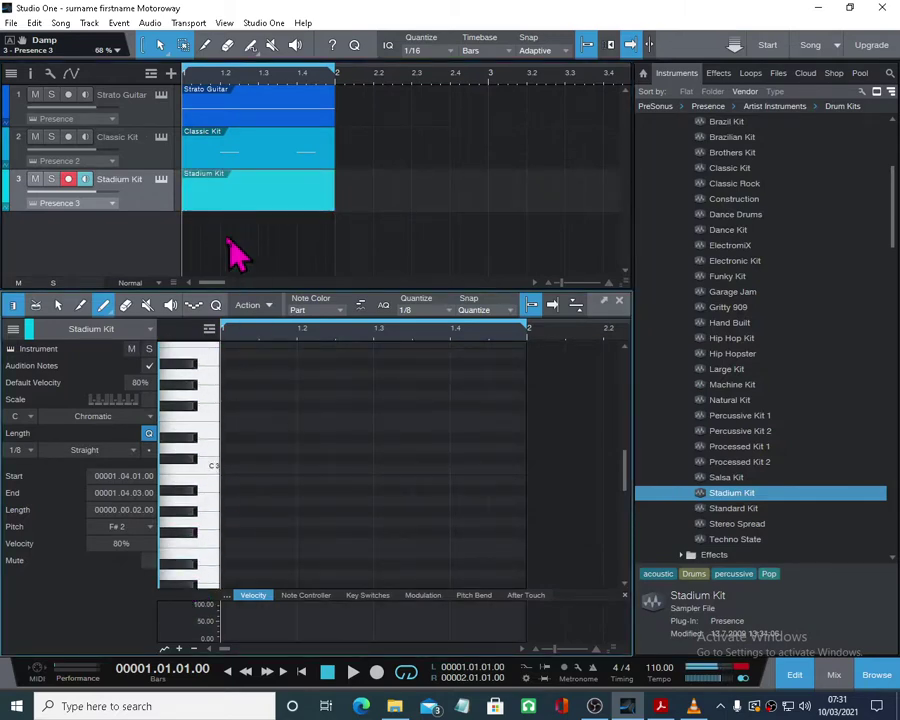
- Open the one-bar Stadium Kit part in the note editor and place a C1 kick note on beat 1
{"action": "left_click", "coordinate": [619, 301]}
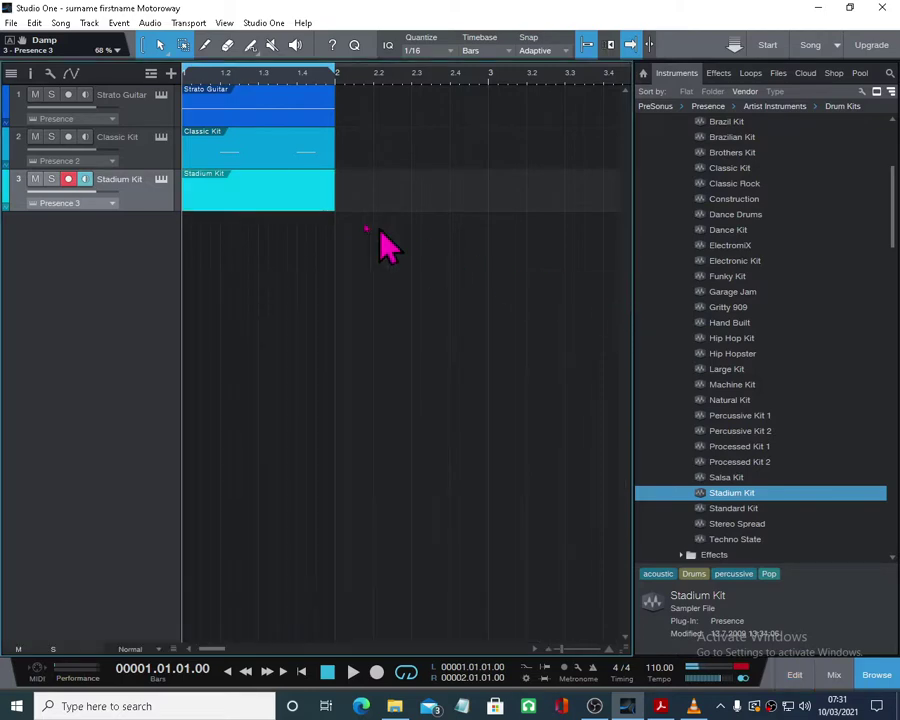
{"action": "double_click", "coordinate": [241, 205]}
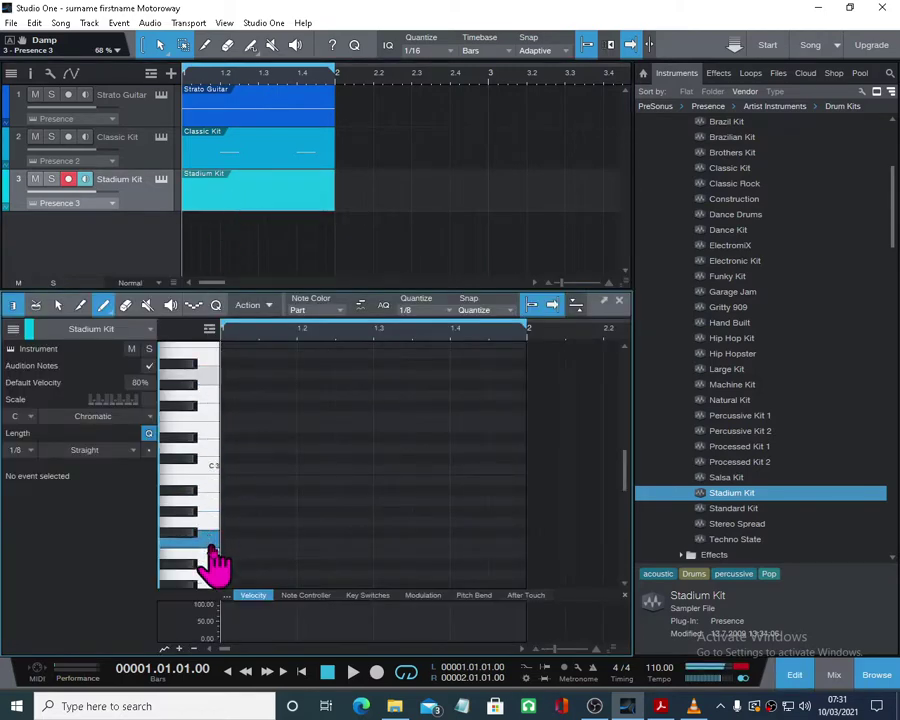
{"action": "scroll", "coordinate": [215, 570], "scroll_direction": "up", "scroll_amount": 3}
{"action": "scroll", "coordinate": [209, 560], "scroll_direction": "down", "scroll_amount": 6}
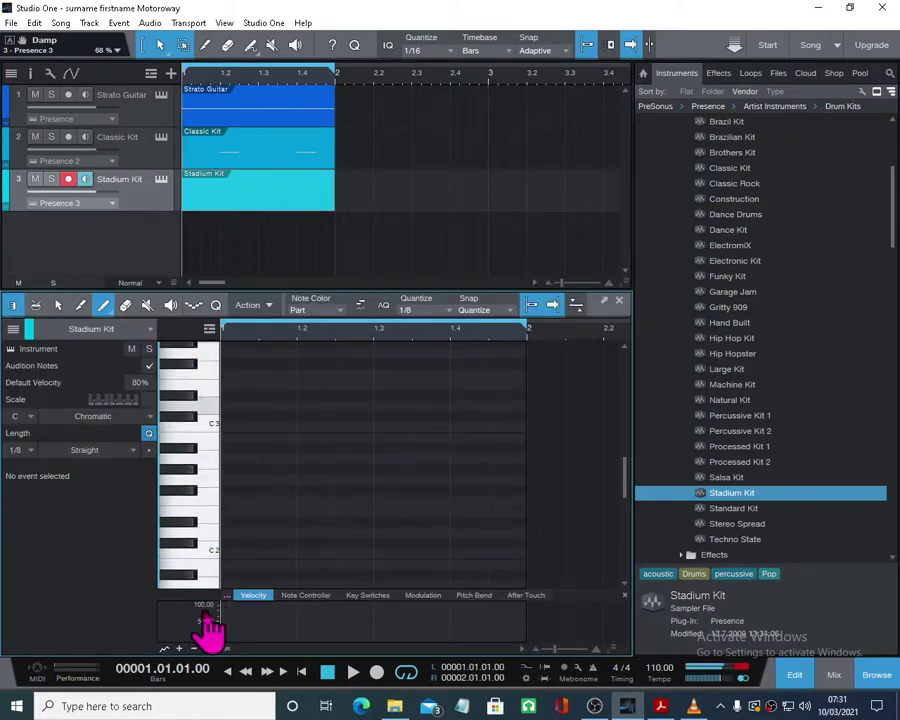
{"action": "scroll", "coordinate": [211, 540], "scroll_direction": "down", "scroll_amount": 3}
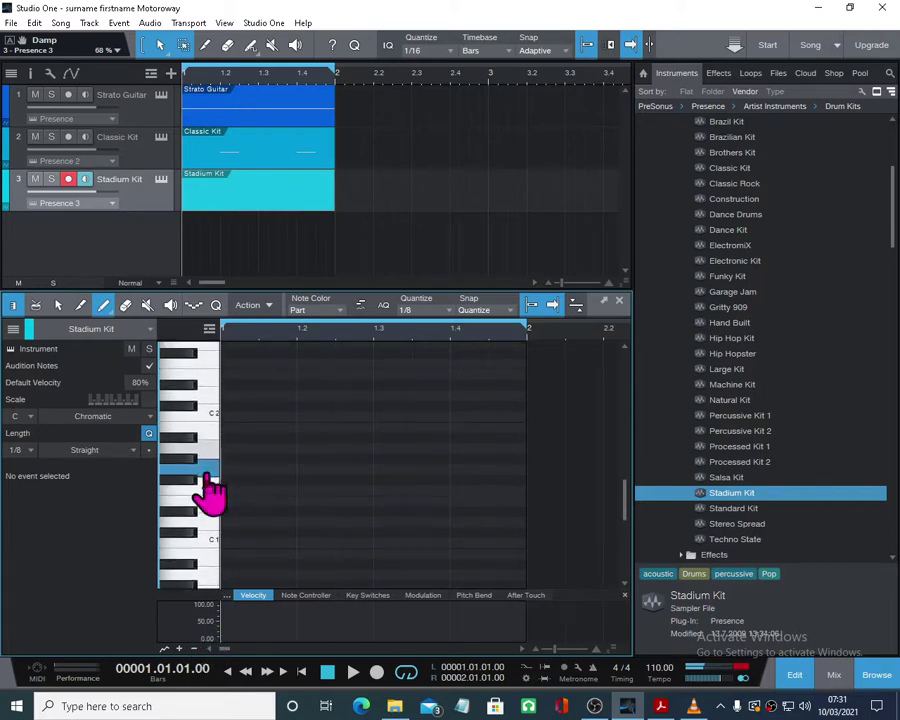
{"action": "left_click", "coordinate": [226, 541]}
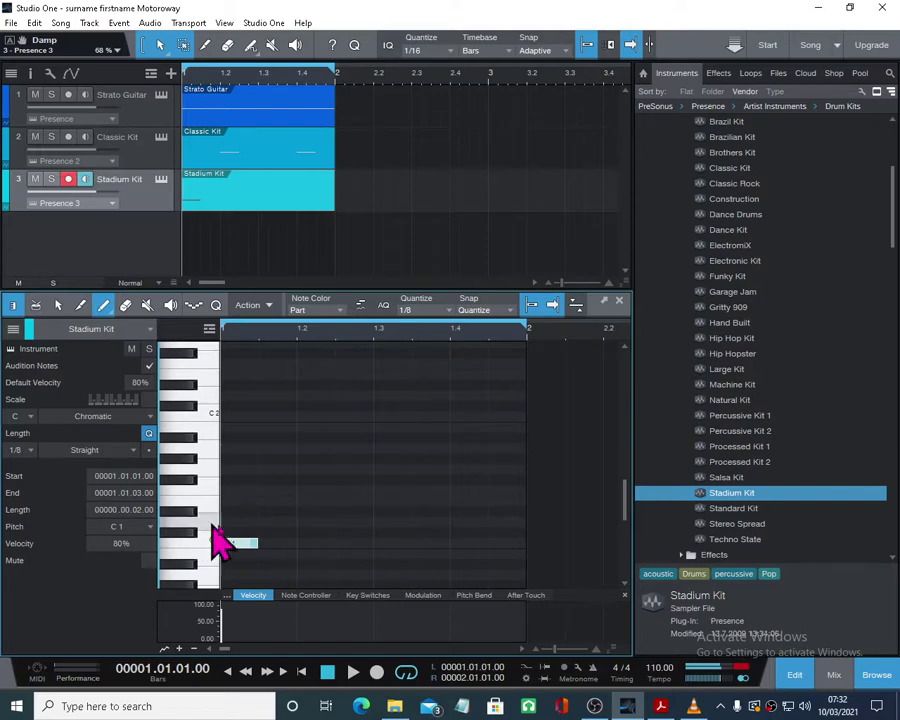
- Complete the Stadium Kit pattern with E1 snare notes on beats 2 and 4 and a C1 kick on beat 3
{"action": "left_click", "coordinate": [304, 520]}
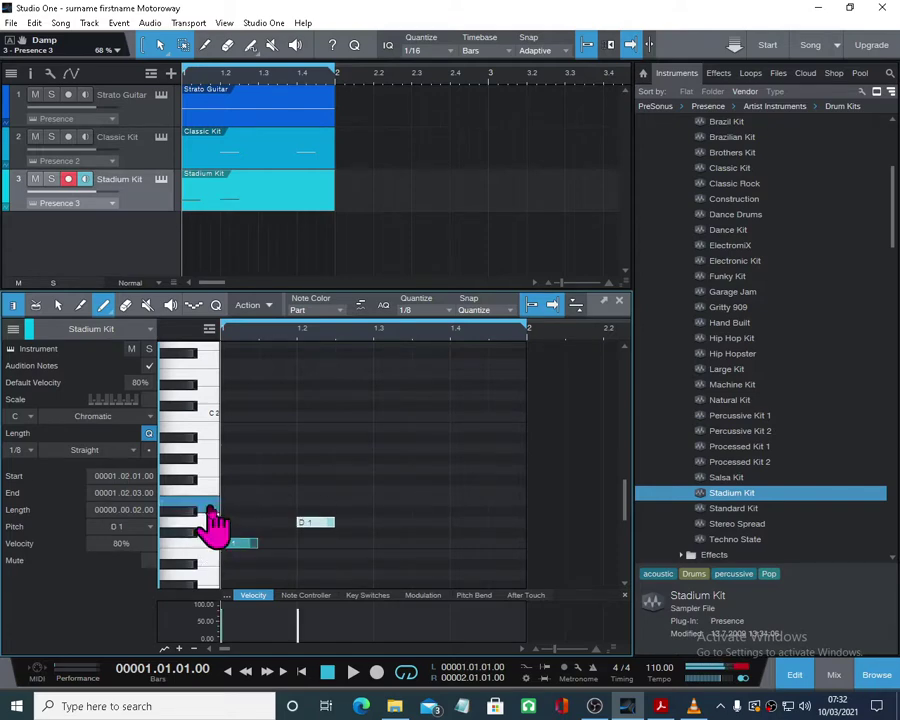
{"action": "left_click", "coordinate": [304, 499]}
{"action": "left_click", "coordinate": [378, 543]}
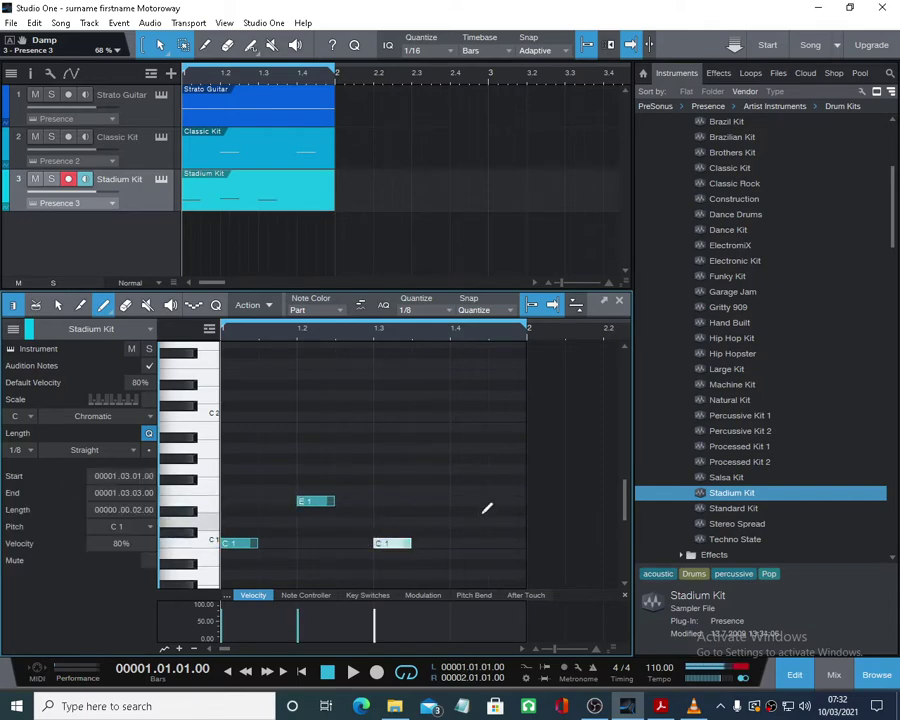
{"action": "left_click", "coordinate": [455, 500]}
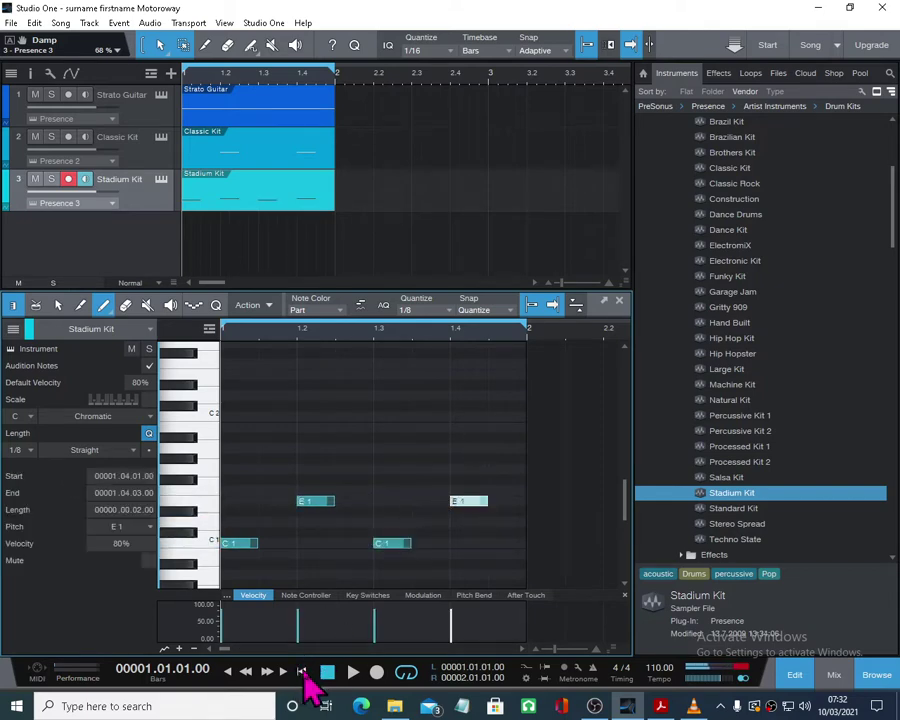
- Play the song to check the Stadium Kit pattern, stop playback, and close the note editor
{"action": "left_click", "coordinate": [352, 673]}
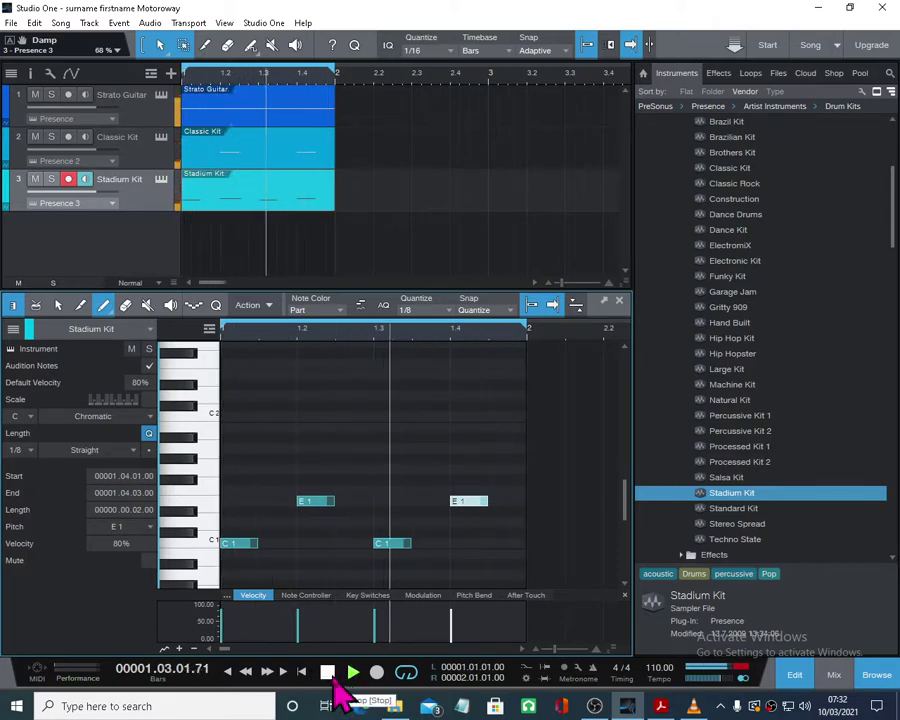
{"action": "left_click", "coordinate": [328, 673]}
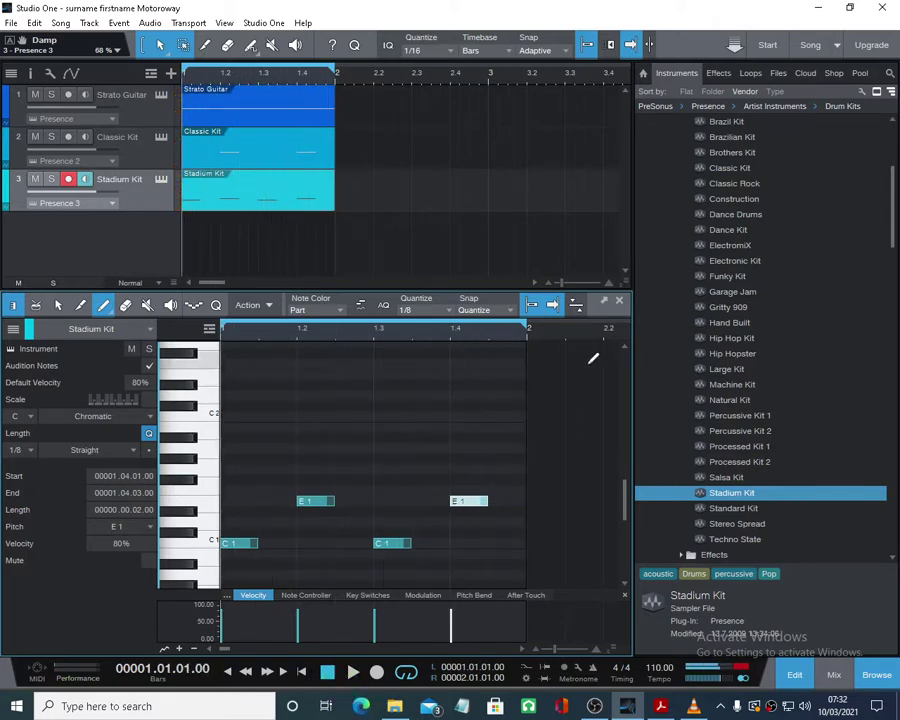
{"action": "left_click", "coordinate": [620, 303]}
- Switch to the MOTORWAY Instructions PDF in Acrobat Reader, examine the Organ section's four-bar chord loop, and minimize the document
{"action": "left_click", "coordinate": [660, 706]}
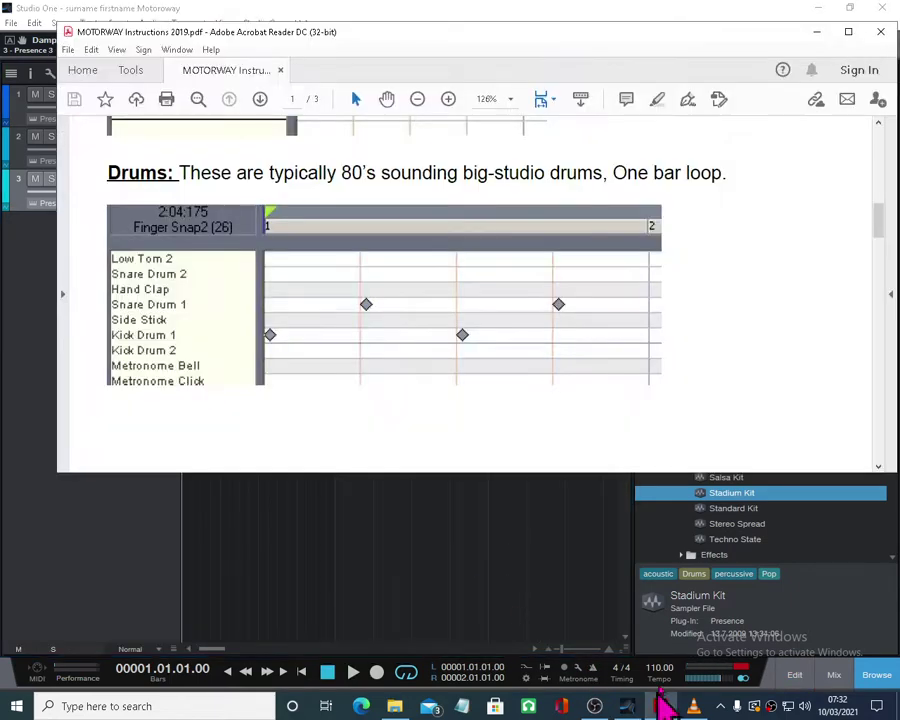
{"action": "scroll", "coordinate": [290, 300], "scroll_direction": "down", "scroll_amount": 5}
{"action": "scroll", "coordinate": [292, 305], "scroll_direction": "down", "scroll_amount": 3}
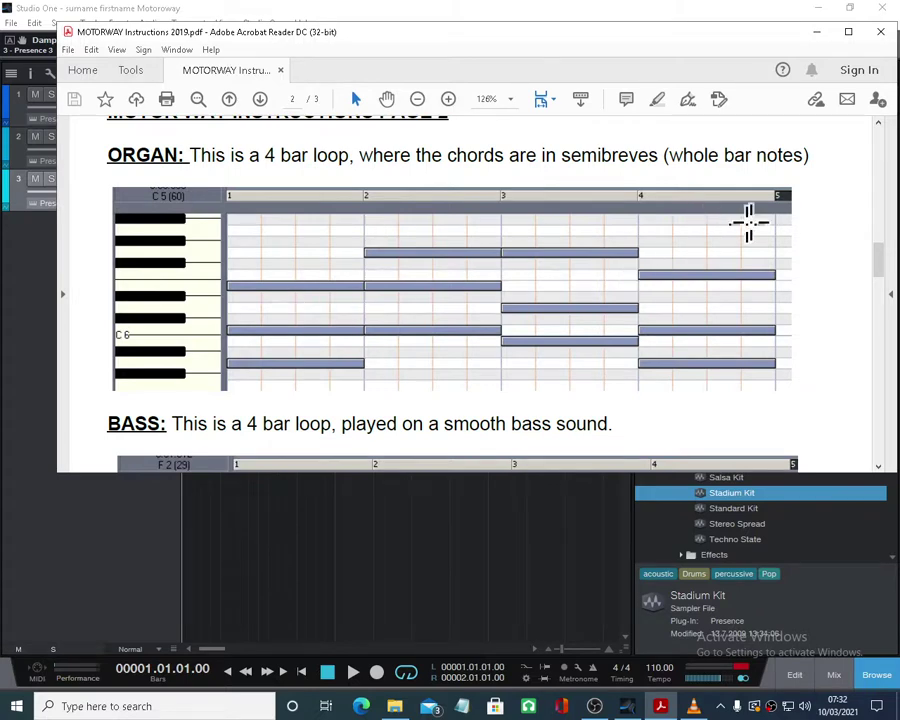
{"action": "left_click", "coordinate": [816, 32]}
- Duplicate the guitar, Classic Kit and Stadium Kit parts three times to fill four bars, and extend the loop range to bar 5
{"action": "left_click_drag", "start_coordinate": [341, 251], "coordinate": [231, 151]}
{"action": "left_click_drag", "start_coordinate": [336, 252], "coordinate": [167, 110]}
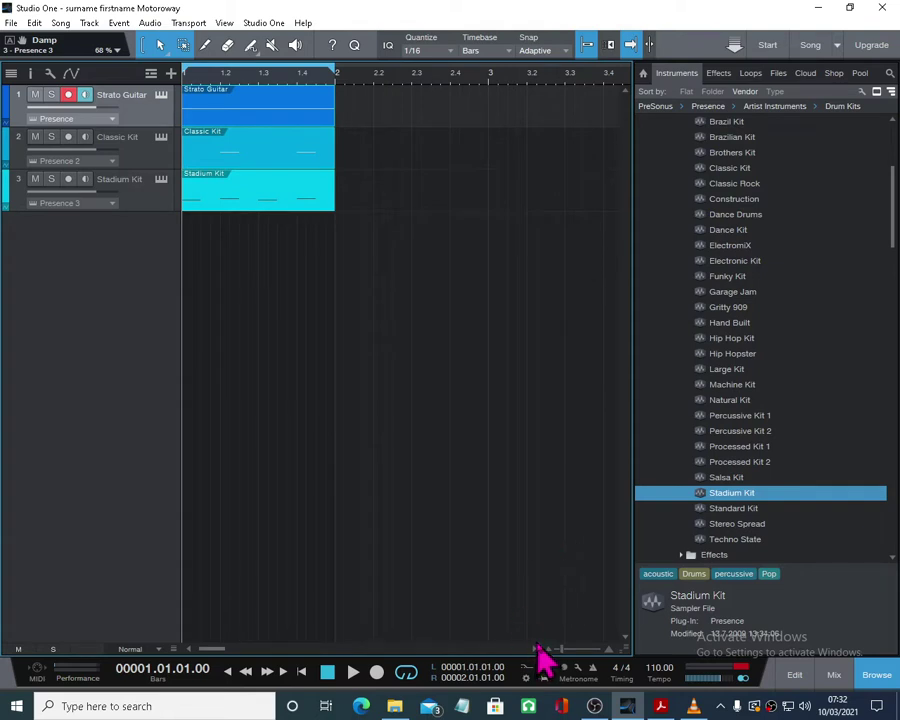
{"action": "key", "text": "w"}
{"action": "key", "text": "w"}
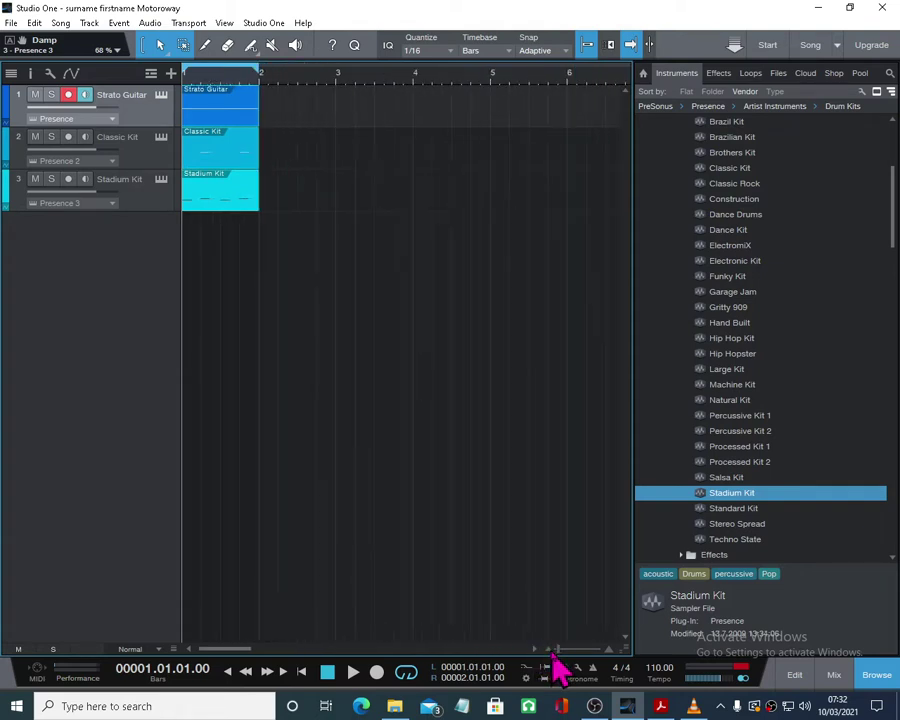
{"action": "key", "text": "d"}
{"action": "key", "text": "d"}
{"action": "key", "text": "d"}
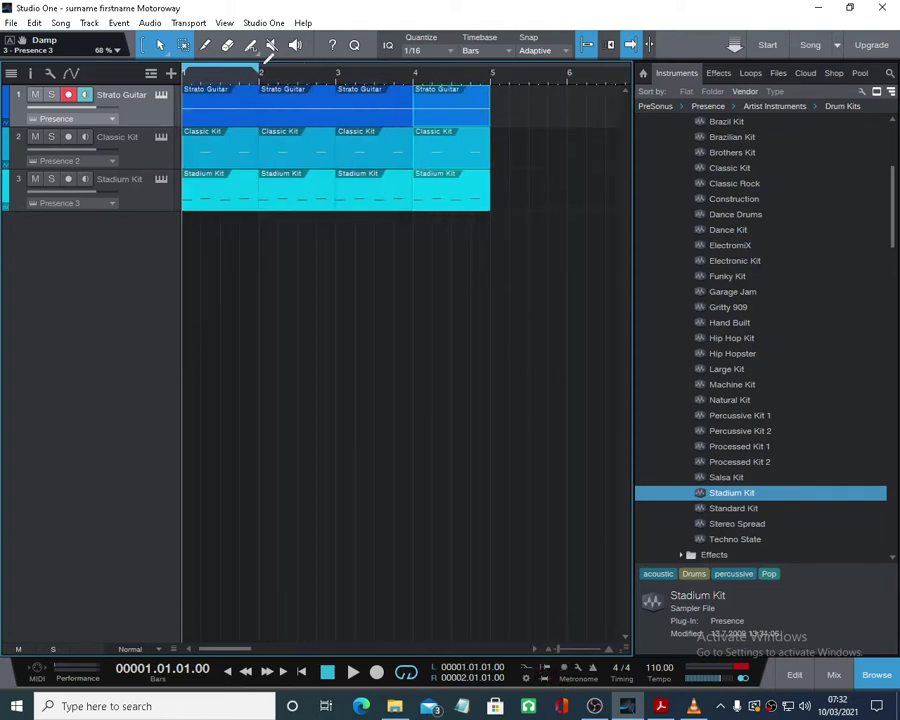
{"action": "left_click_drag", "start_coordinate": [264, 70], "coordinate": [383, 72]}
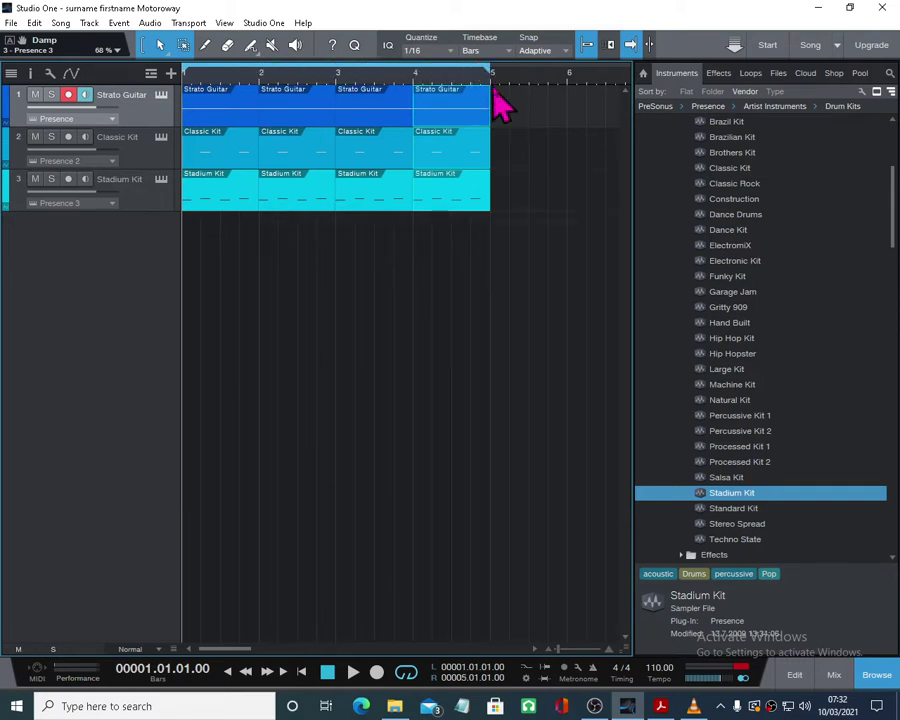
- Play the four-bar loop while collapsing the Drum Kits and Strings folders and expanding the Keyboards folder, and stop playback
{"action": "key", "text": "space"}
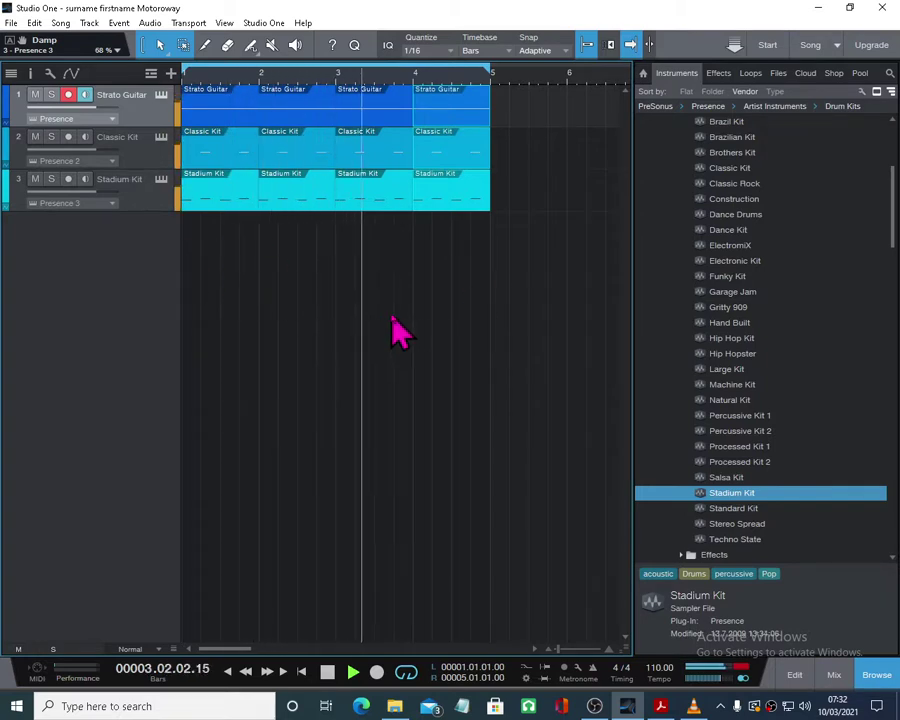
{"action": "scroll", "coordinate": [755, 395], "scroll_direction": "up", "scroll_amount": 2}
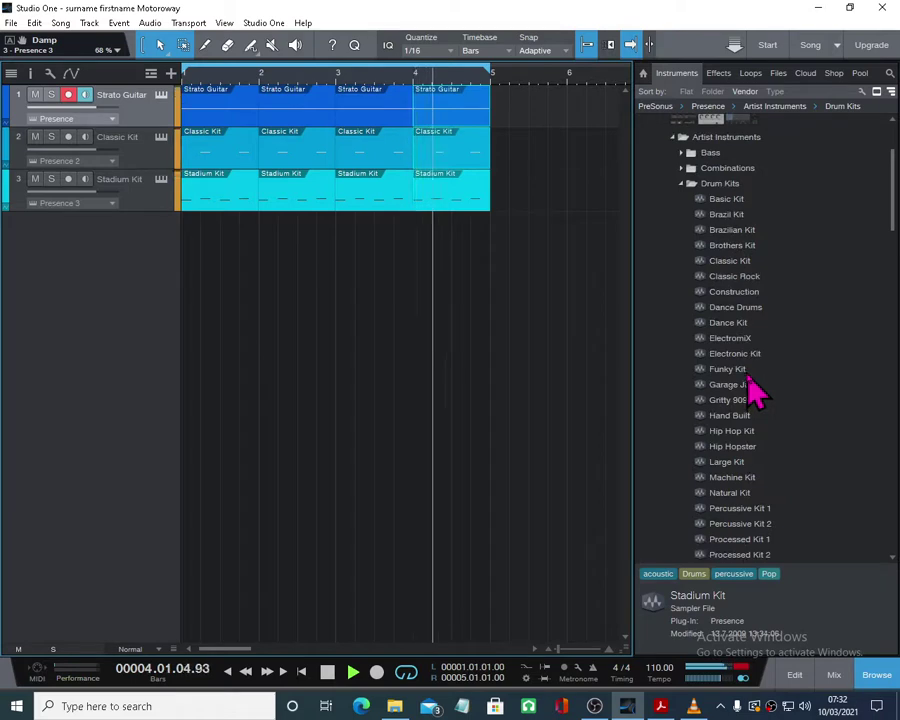
{"action": "left_click", "coordinate": [684, 183]}
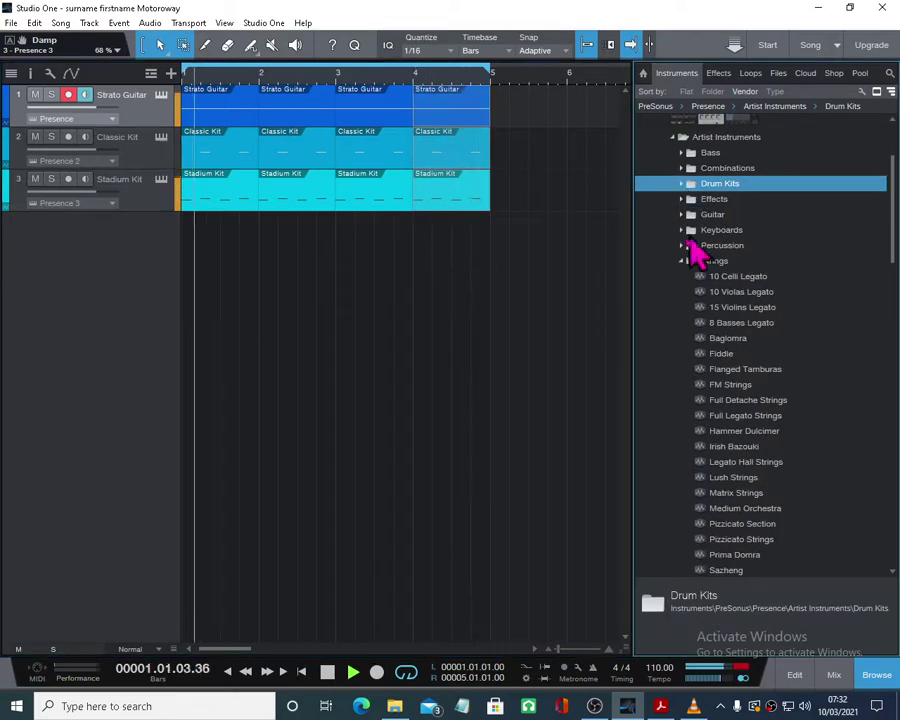
{"action": "left_click", "coordinate": [686, 263]}
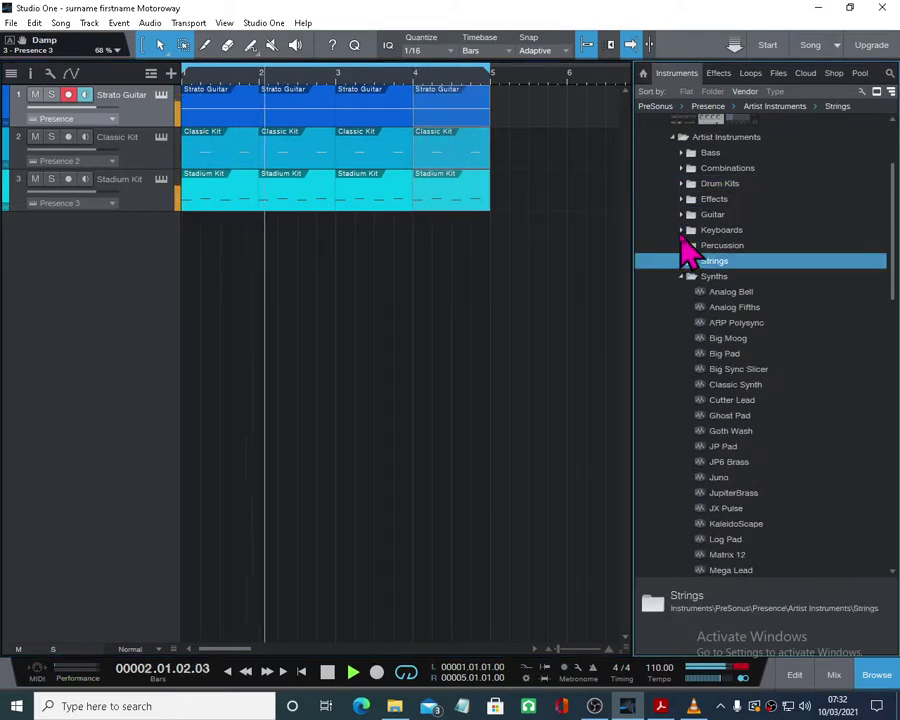
{"action": "left_click", "coordinate": [681, 235]}
{"action": "key", "text": "space"}
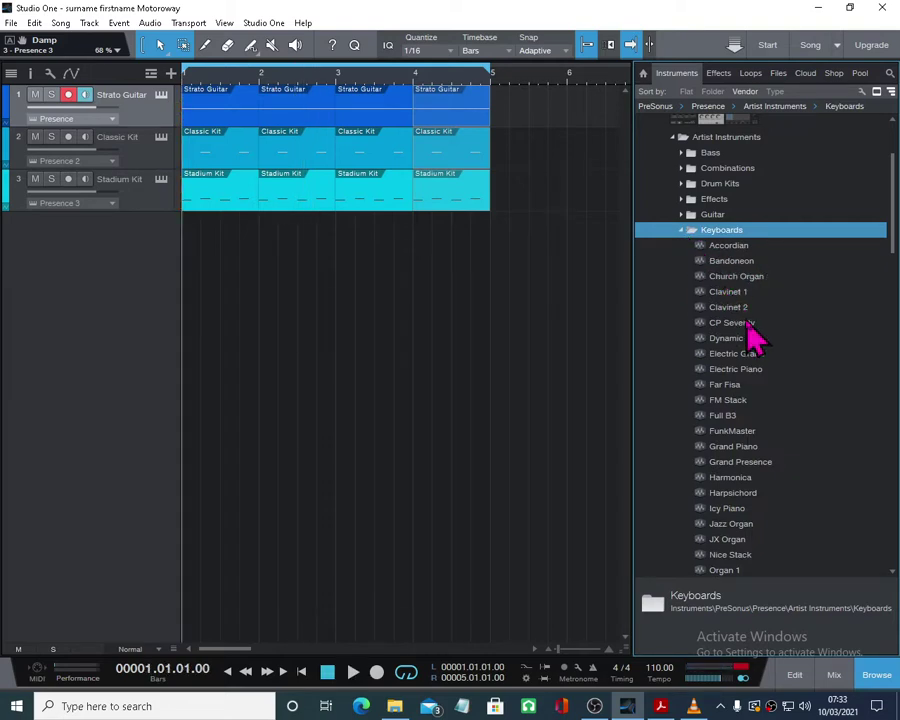
- Add the Far Fisa keyboard preset as a new instrument track and audition several notes across its keyboard
{"action": "scroll", "coordinate": [752, 340], "scroll_direction": "down", "scroll_amount": 1}
{"action": "left_click_drag", "start_coordinate": [724, 356], "coordinate": [102, 258]}
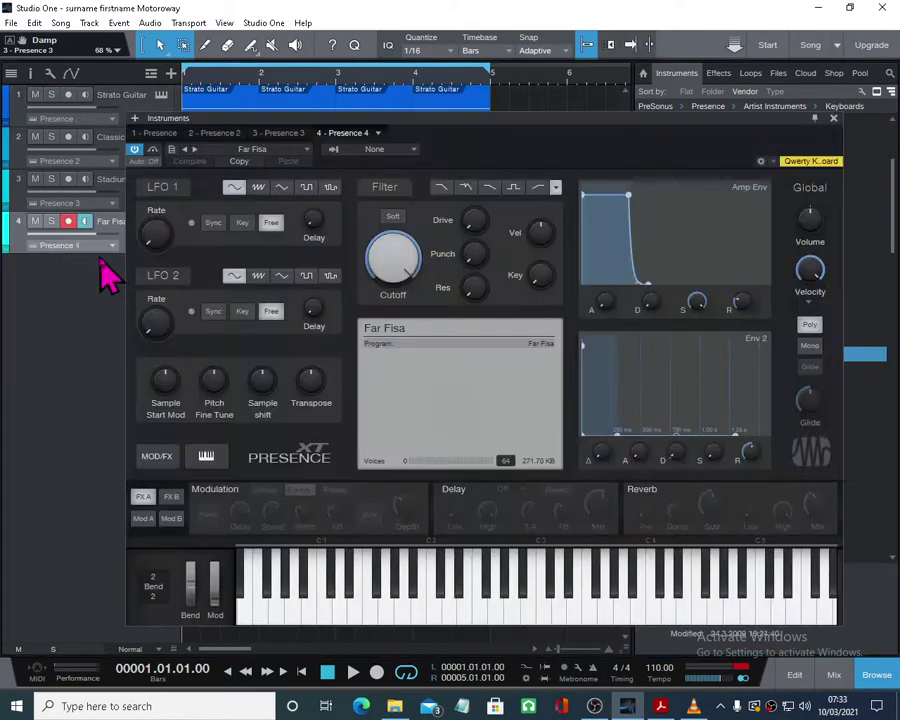
{"action": "left_click", "coordinate": [500, 608]}
{"action": "left_click", "coordinate": [488, 610]}
{"action": "left_click", "coordinate": [540, 606]}
{"action": "left_click", "coordinate": [604, 608]}
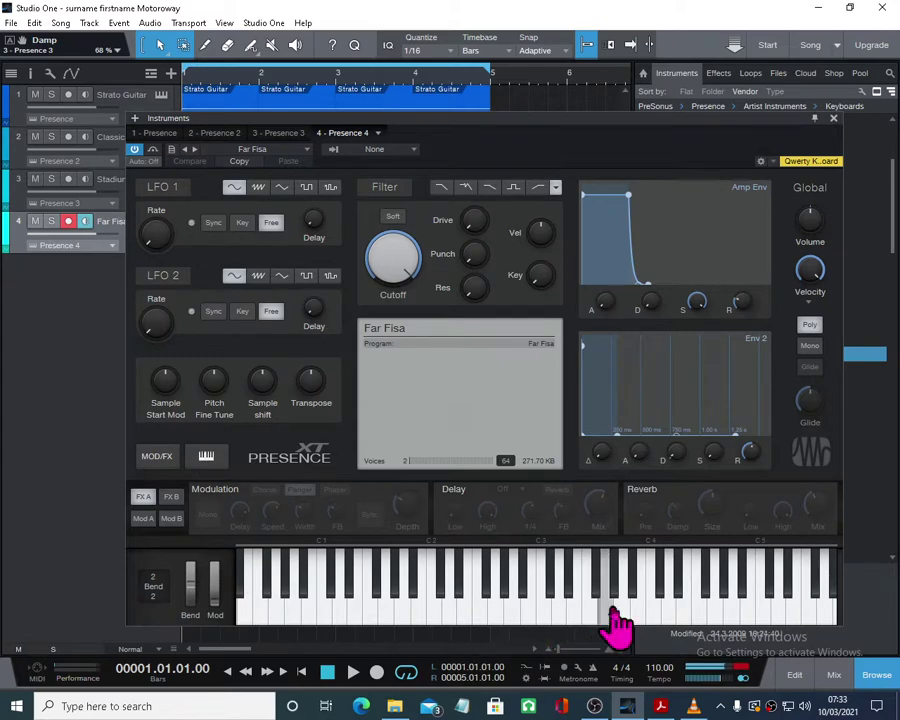
{"action": "left_click", "coordinate": [476, 612]}
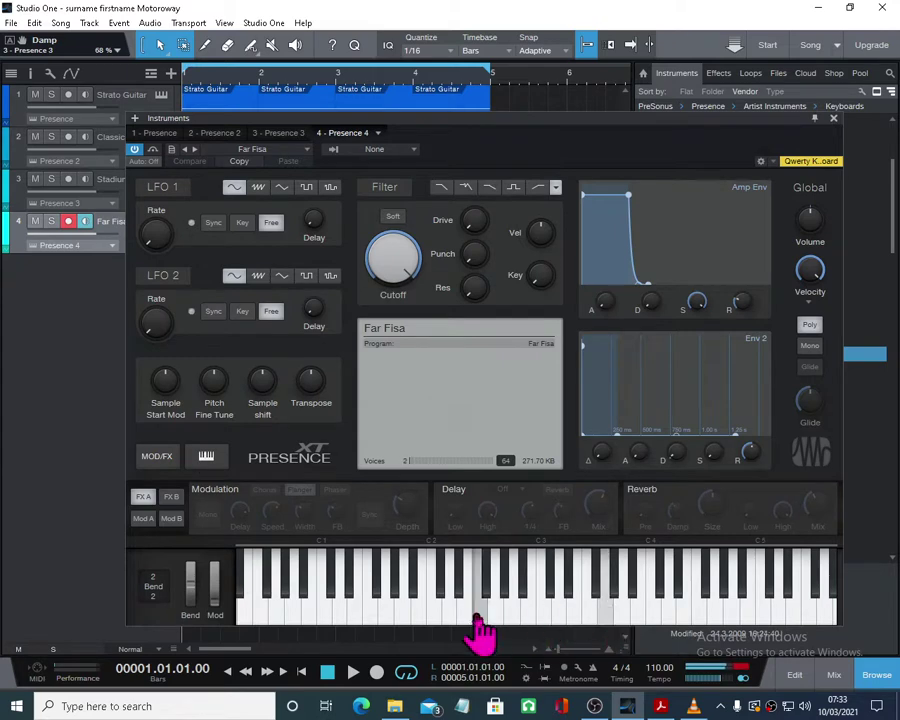
- Turn on the Far Fisa's Reverb with a 64% mix and audition notes with the effect
{"action": "left_click", "coordinate": [651, 490]}
{"action": "left_click", "coordinate": [540, 612]}
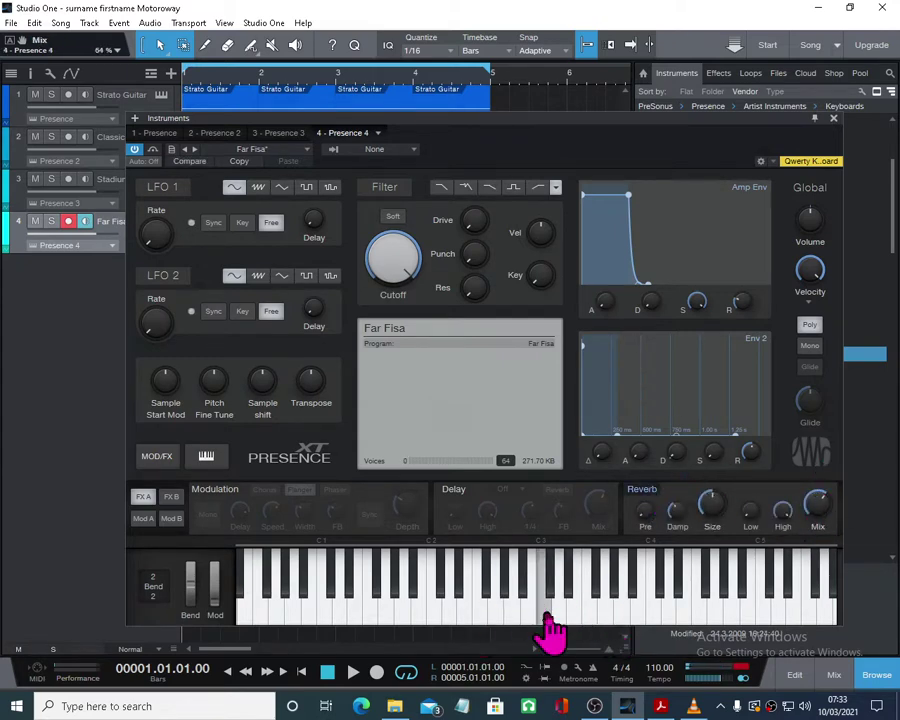
{"action": "left_click", "coordinate": [596, 614]}
{"action": "left_click", "coordinate": [472, 612]}
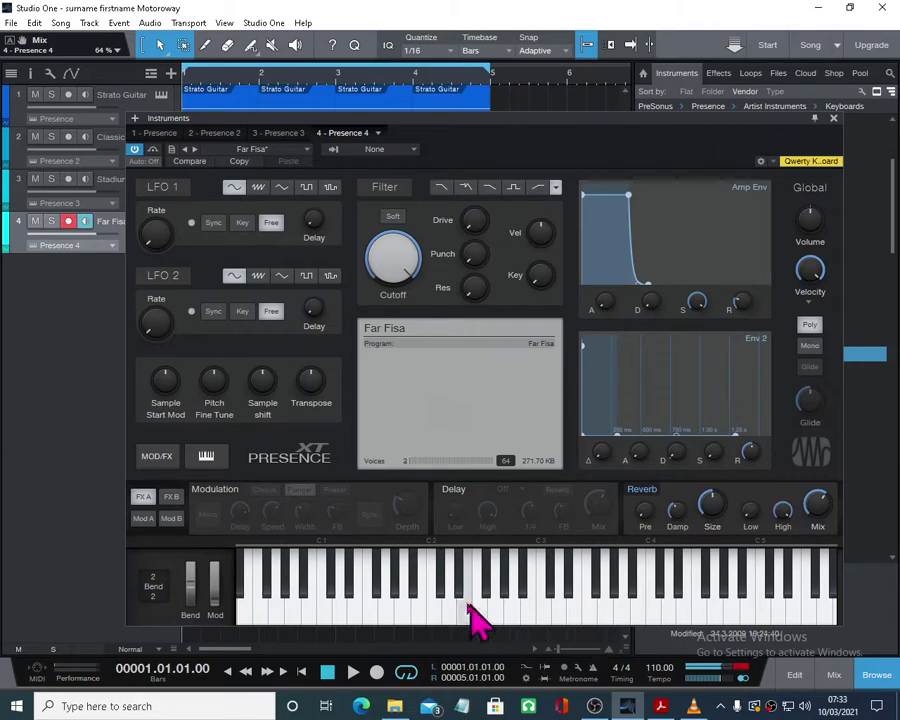
- Close the instrument window, lower the Far Fisa track's volume to -8.1 dB, and check the organ chords in the PDF instructions
{"action": "left_click", "coordinate": [835, 121]}
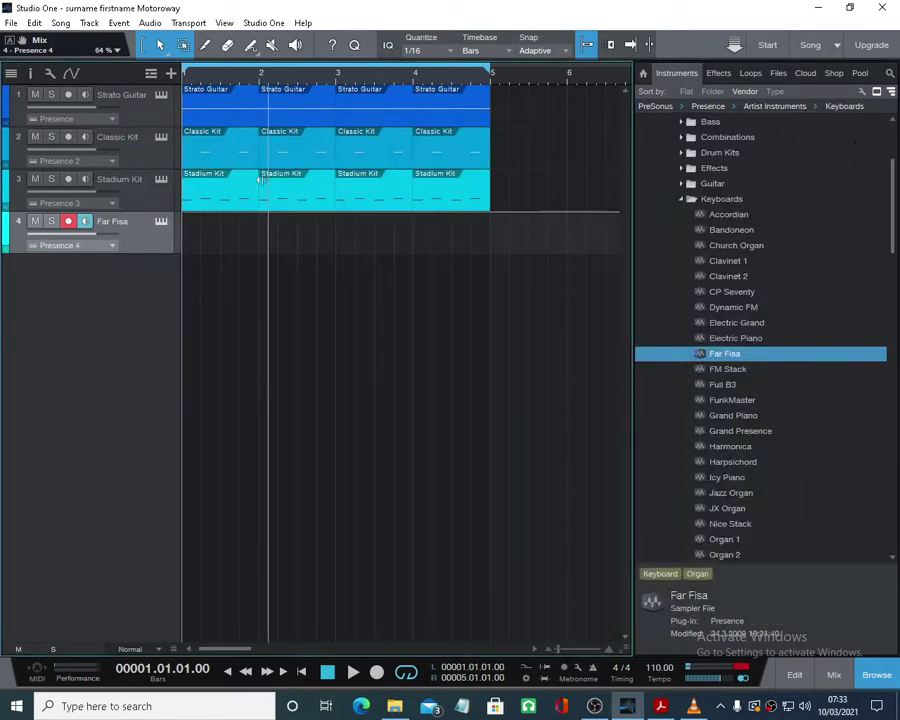
{"action": "left_click_drag", "start_coordinate": [100, 241], "coordinate": [84, 241]}
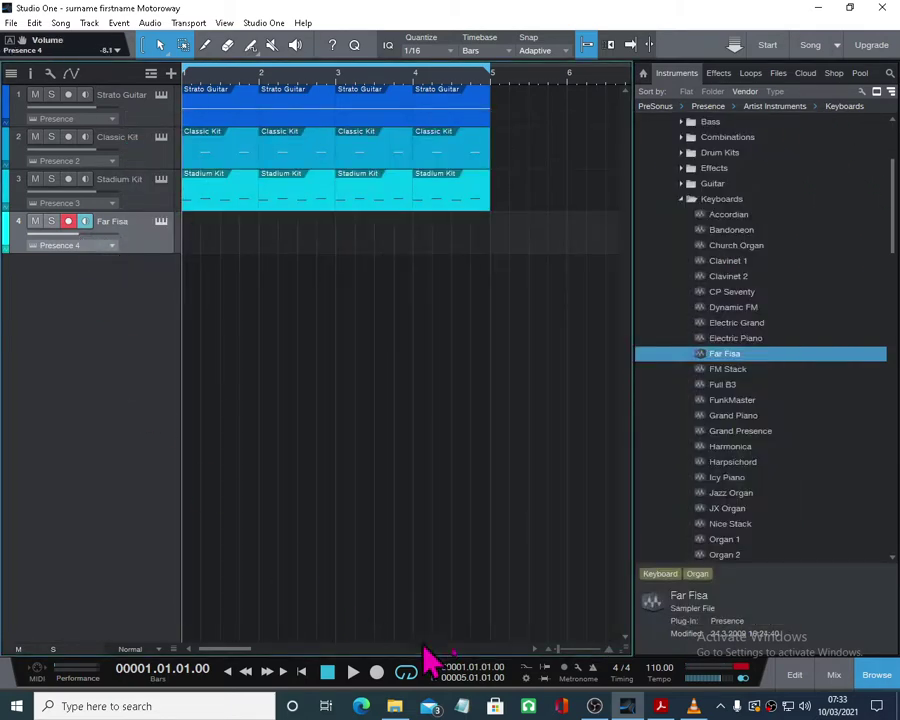
{"action": "left_click", "coordinate": [660, 706]}
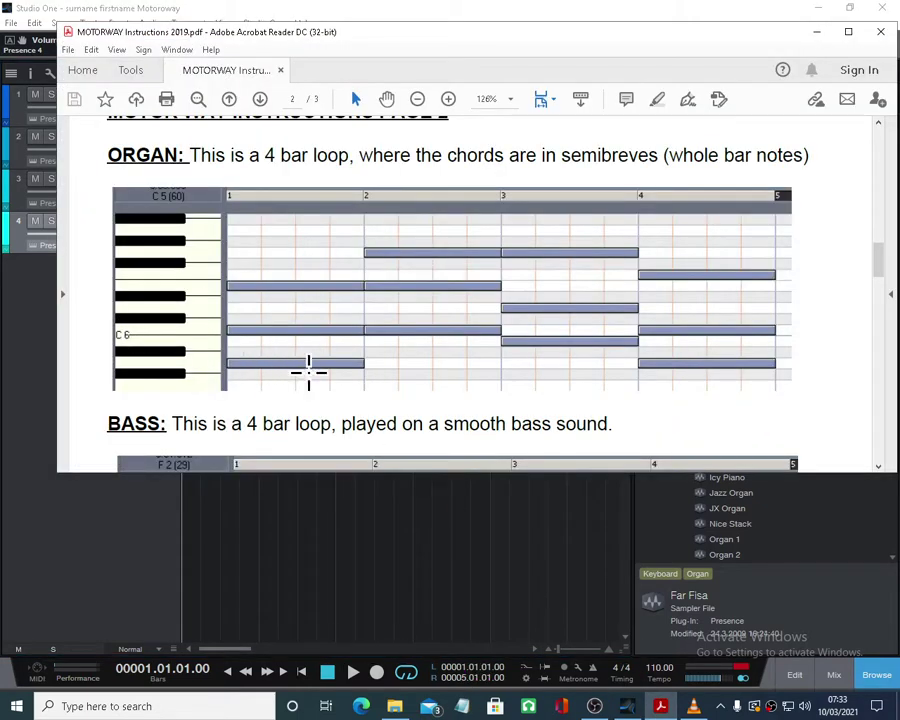
{"action": "left_click", "coordinate": [207, 360]}
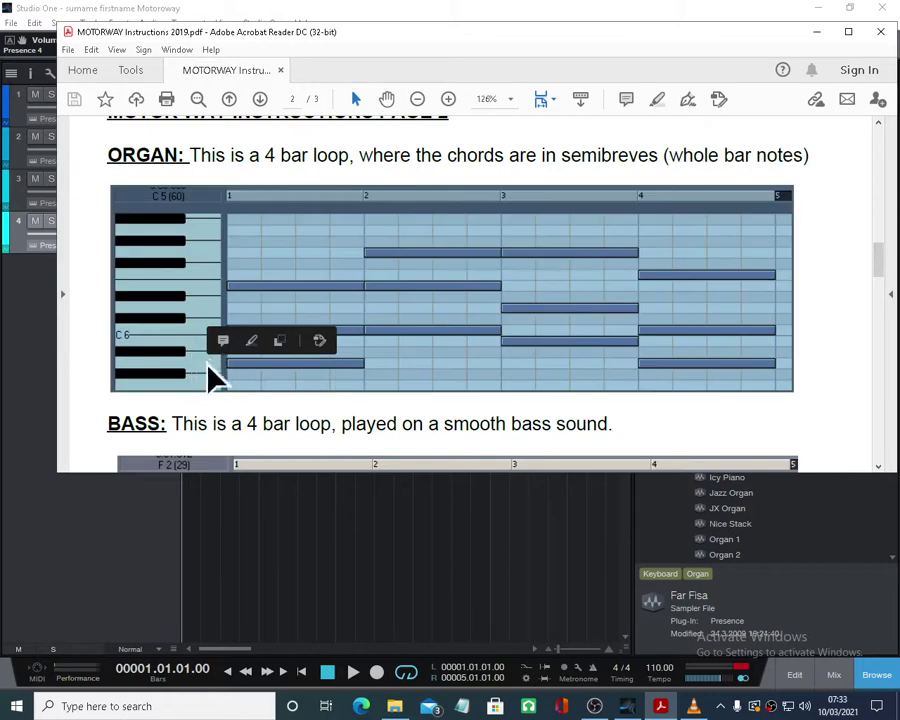
{"action": "left_click", "coordinate": [201, 374]}
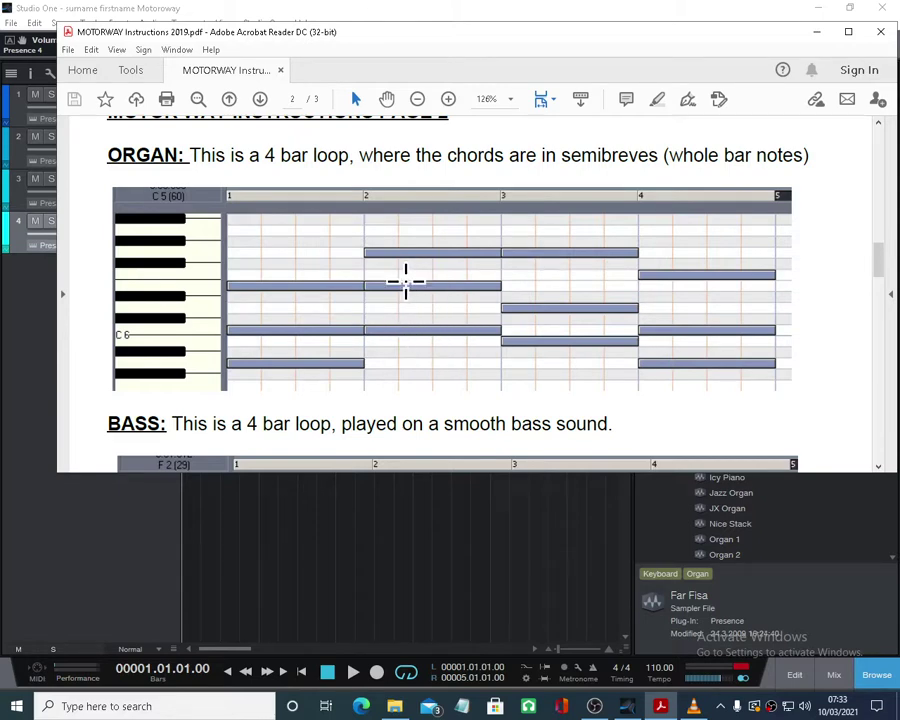
{"action": "left_click", "coordinate": [816, 33]}
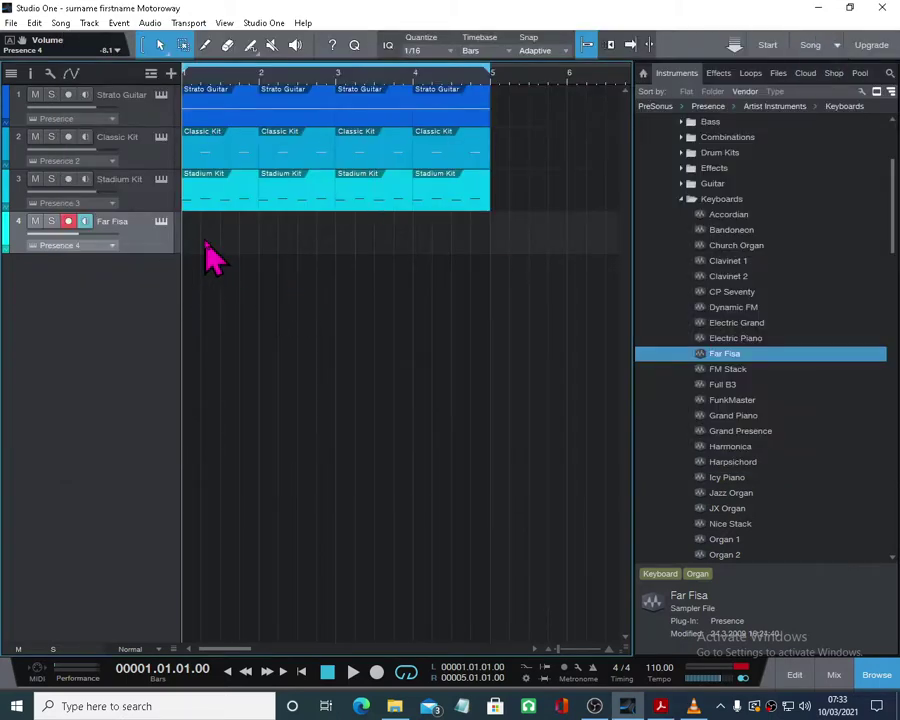
- Create a four-bar part on the Far Fisa track and open it for note editing with quantize set to 1/1
{"action": "double_click", "coordinate": [218, 243]}
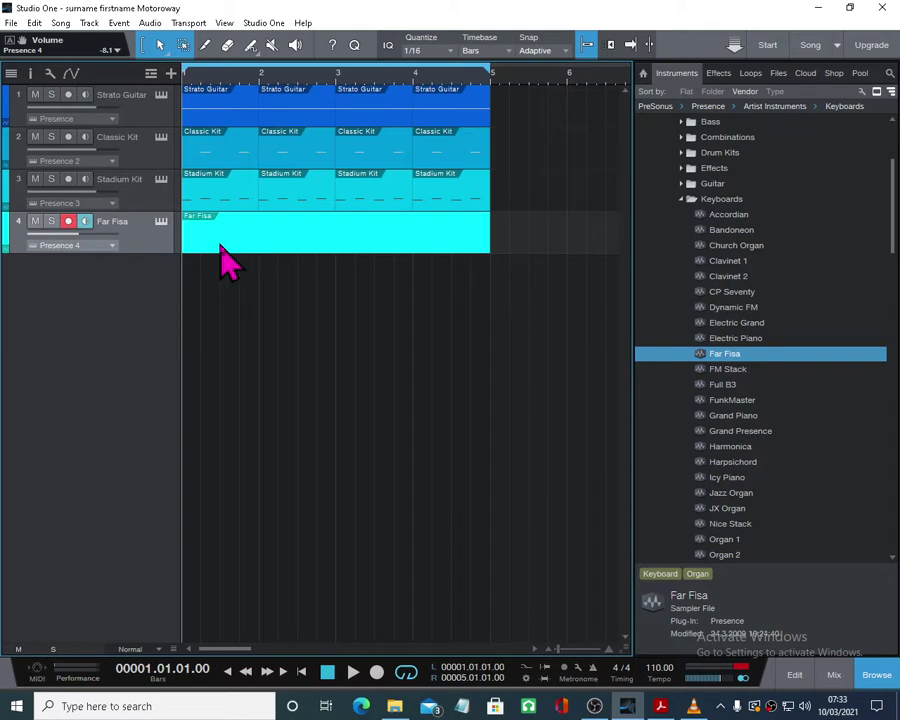
{"action": "double_click", "coordinate": [221, 246]}
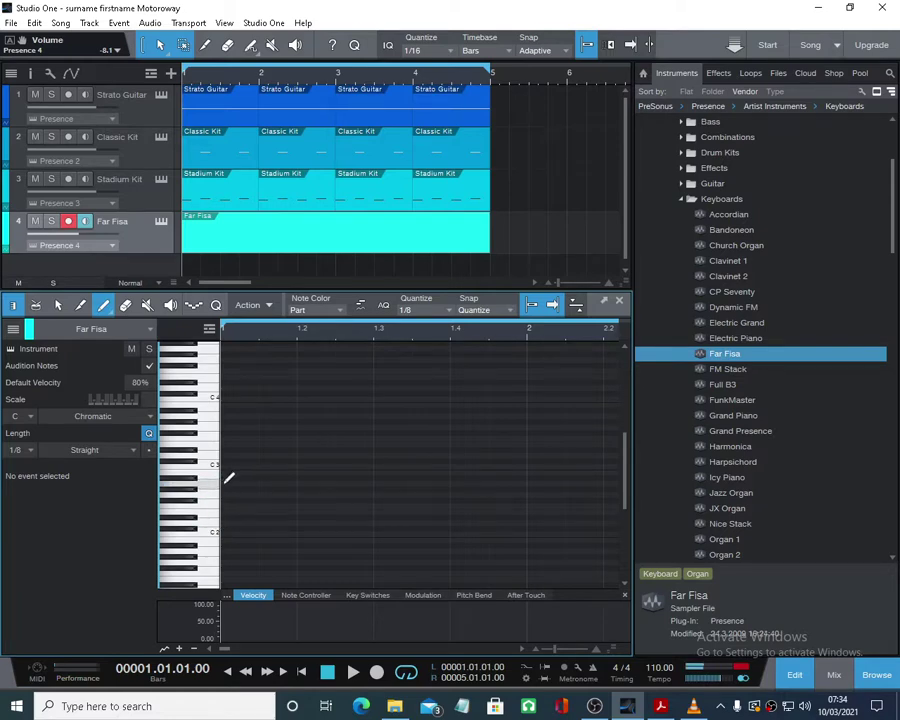
{"action": "left_click", "coordinate": [455, 325]}
{"action": "left_click", "coordinate": [422, 332]}
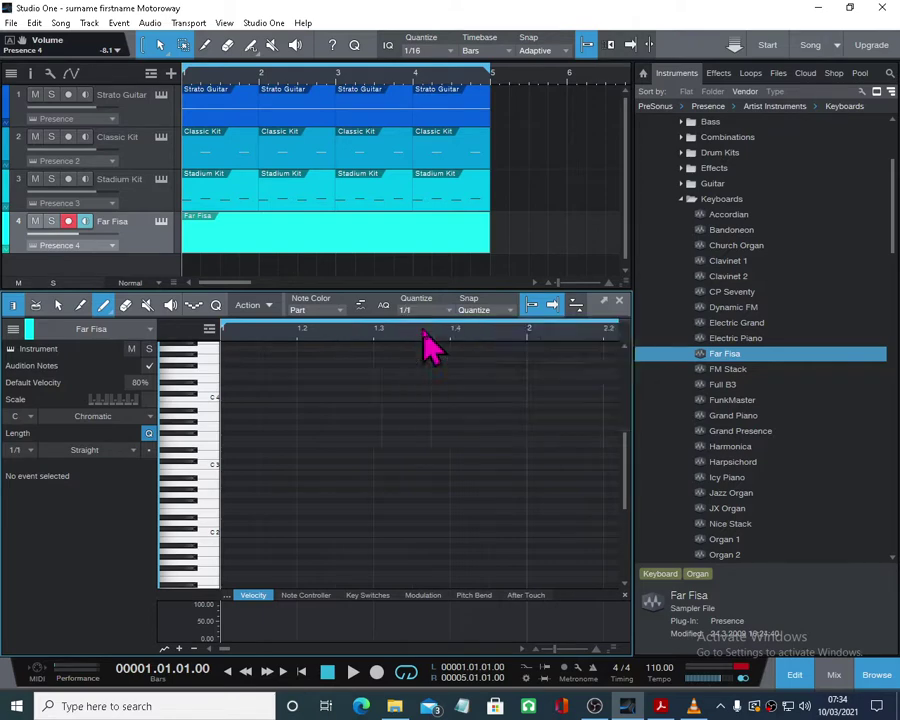
- Draw a whole-bar chord of A2, C3 and E3 in bar 1 of the Far Fisa part
{"action": "left_click", "coordinate": [228, 482]}
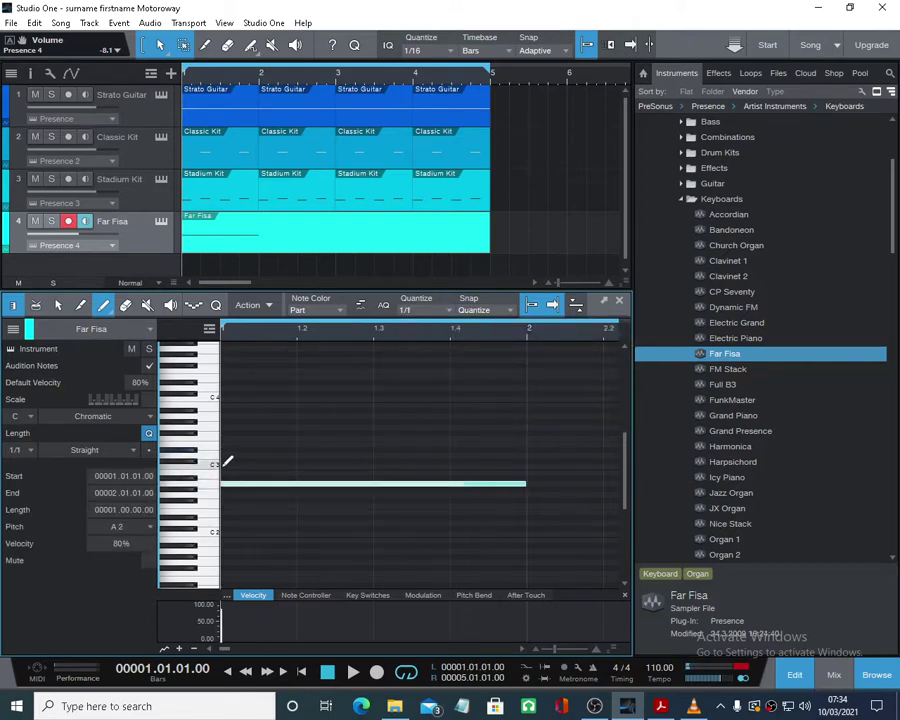
{"action": "left_click", "coordinate": [226, 467]}
{"action": "left_click", "coordinate": [226, 445]}
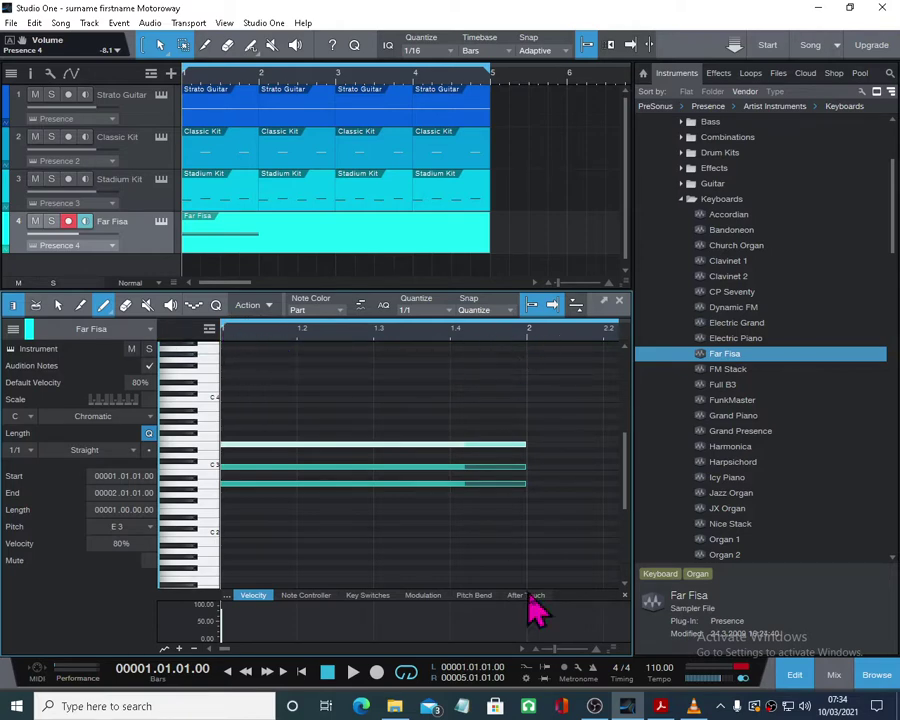
- Draw a whole-bar chord of C3, E3 and G3 in bar 2 of the Far Fisa part
{"action": "scroll", "coordinate": [524, 652], "scroll_direction": "right", "scroll_amount": 6}
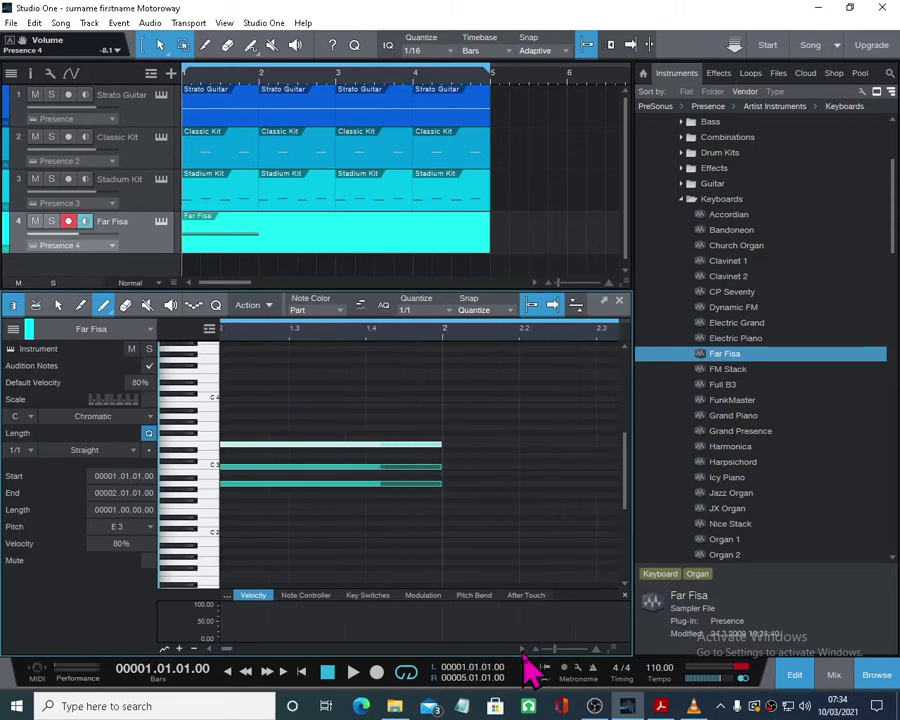
{"action": "left_click", "coordinate": [306, 467]}
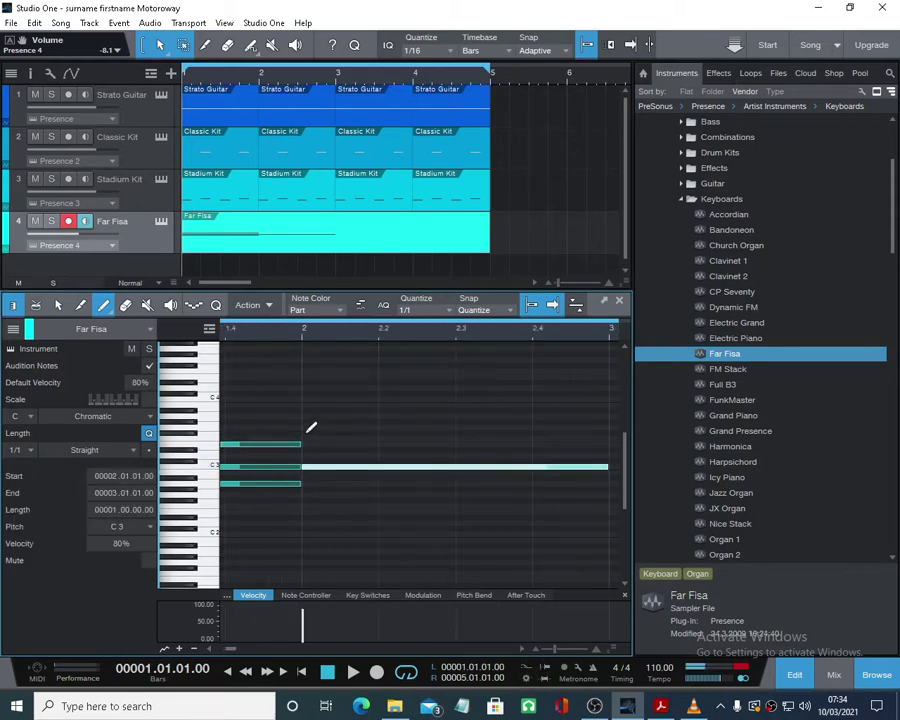
{"action": "left_click_drag", "start_coordinate": [607, 658], "coordinate": [612, 572]}
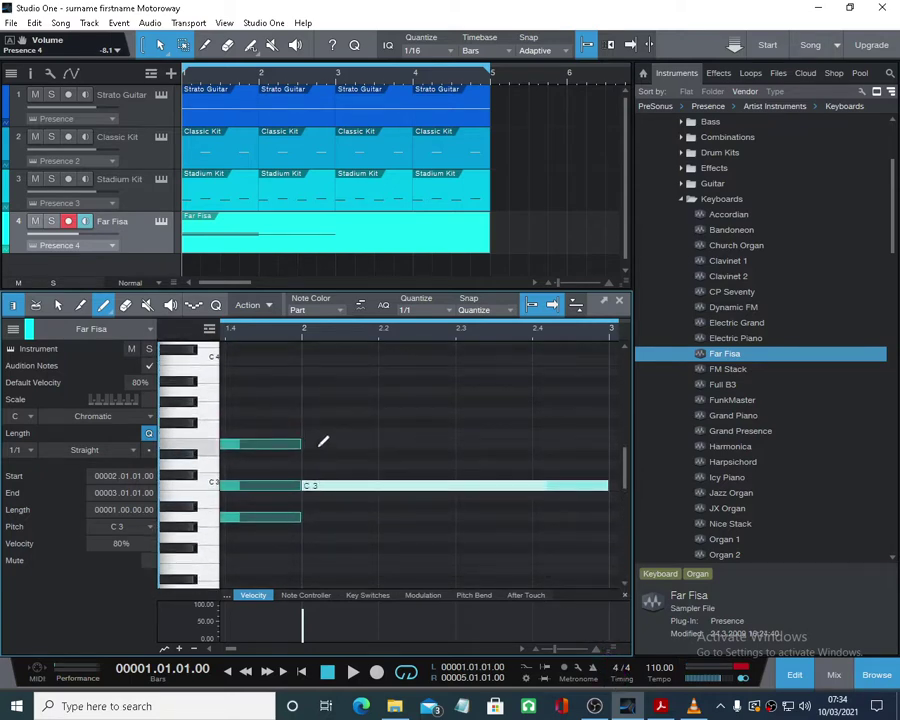
{"action": "left_click", "coordinate": [311, 443]}
{"action": "left_click", "coordinate": [307, 411]}
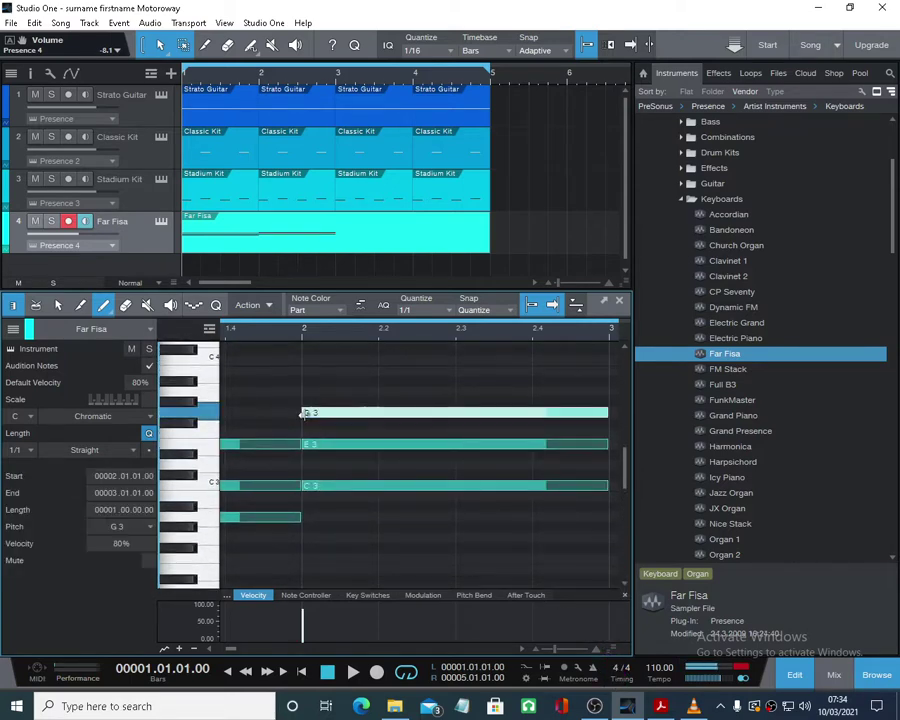
- Check the PDF's third organ chord and draw whole-bar notes B2, D3 and G3 in bar 3 of the Far Fisa part
{"action": "scroll", "coordinate": [521, 648], "scroll_direction": "right", "scroll_amount": 5}
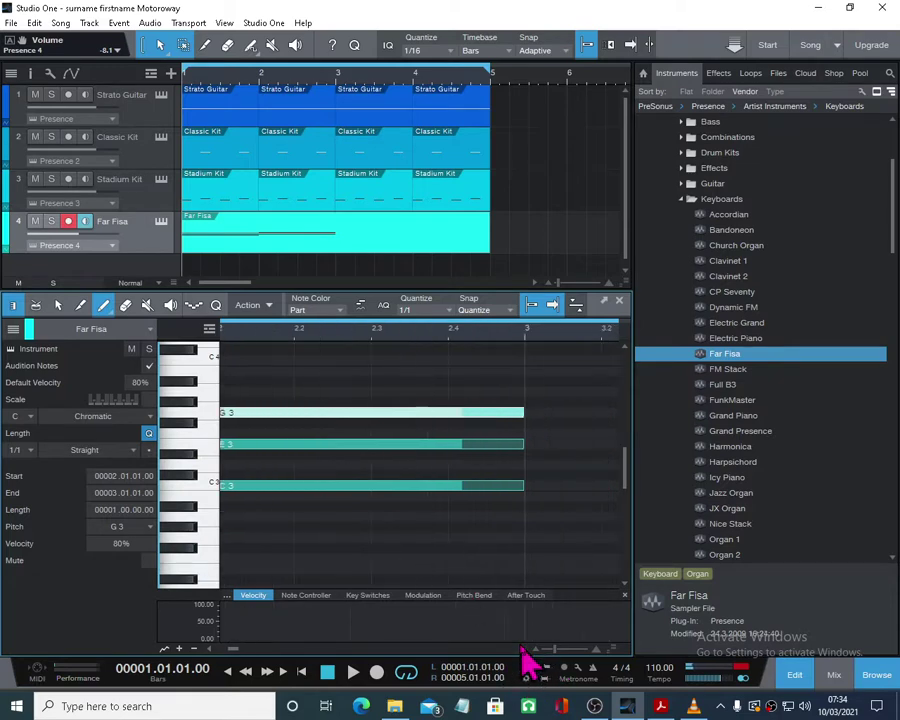
{"action": "scroll", "coordinate": [523, 652], "scroll_direction": "right", "scroll_amount": 3}
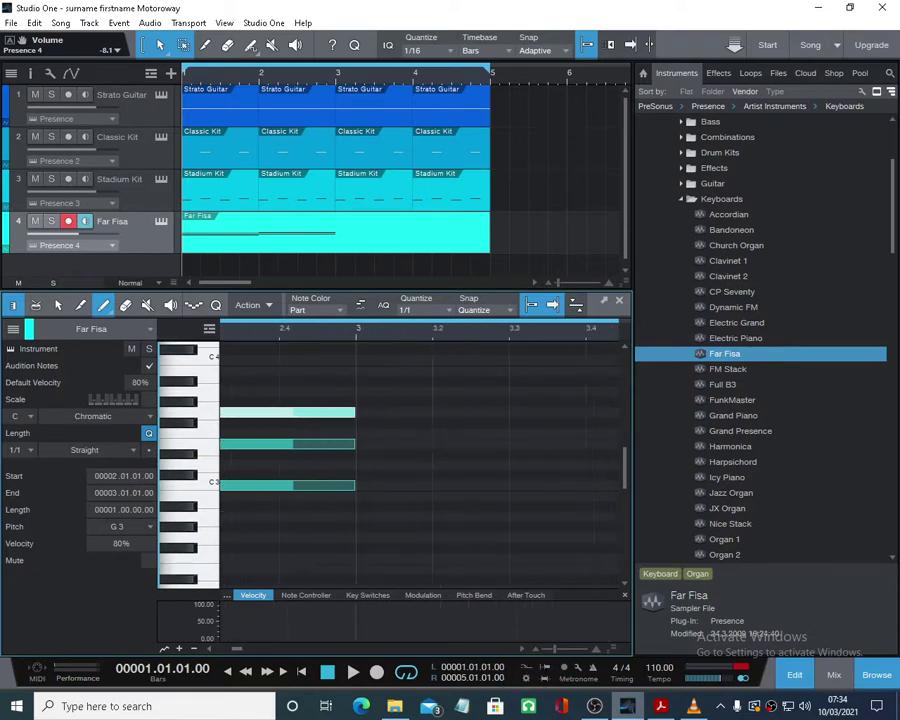
{"action": "left_click", "coordinate": [660, 706]}
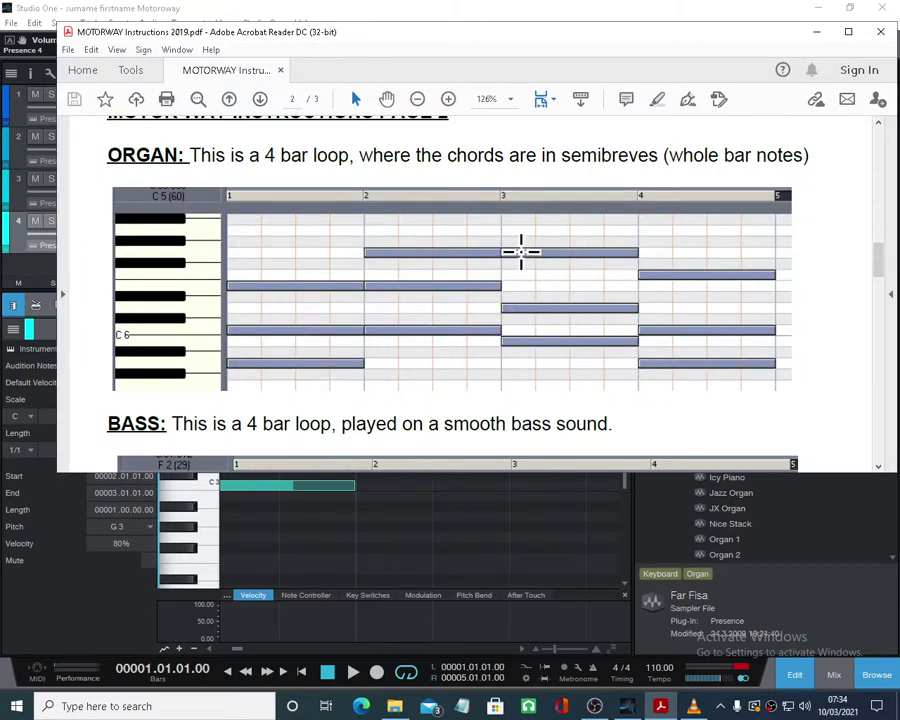
{"action": "left_click", "coordinate": [816, 32]}
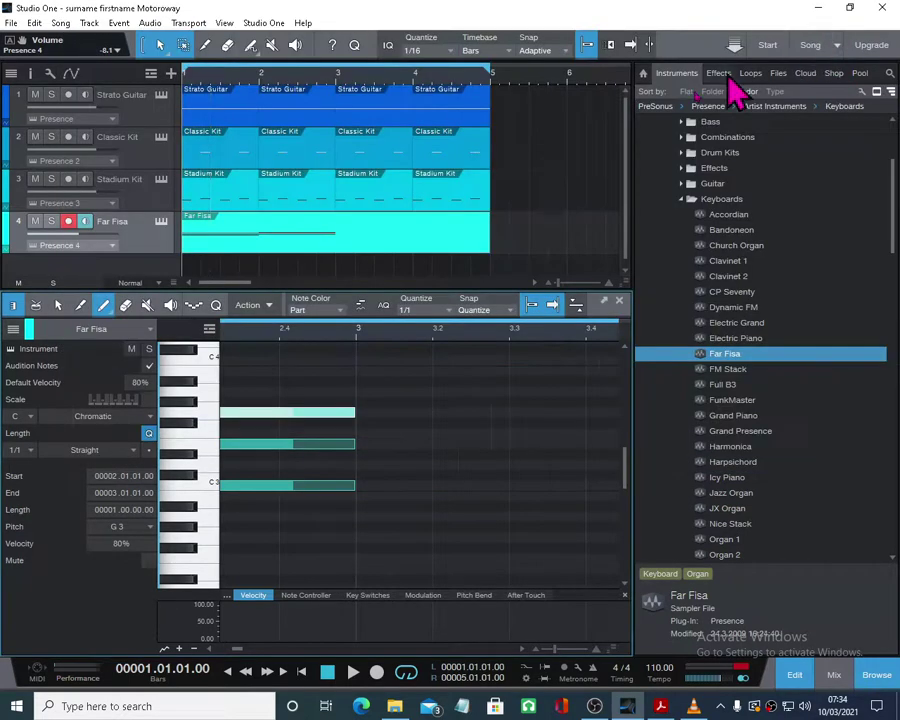
{"action": "left_click", "coordinate": [363, 496]}
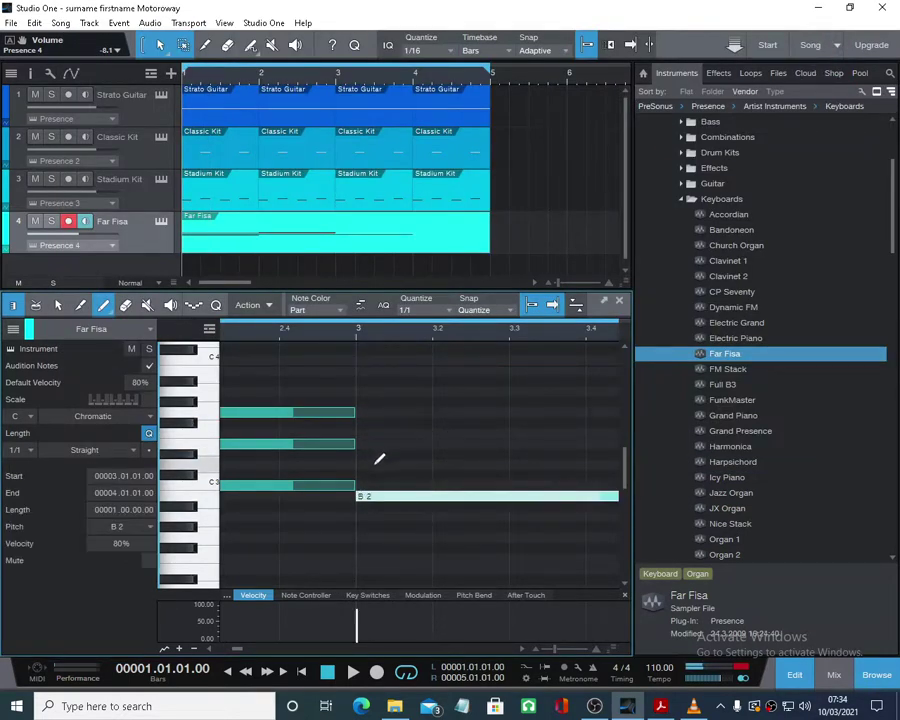
{"action": "left_click", "coordinate": [365, 464]}
{"action": "left_click", "coordinate": [365, 412]}
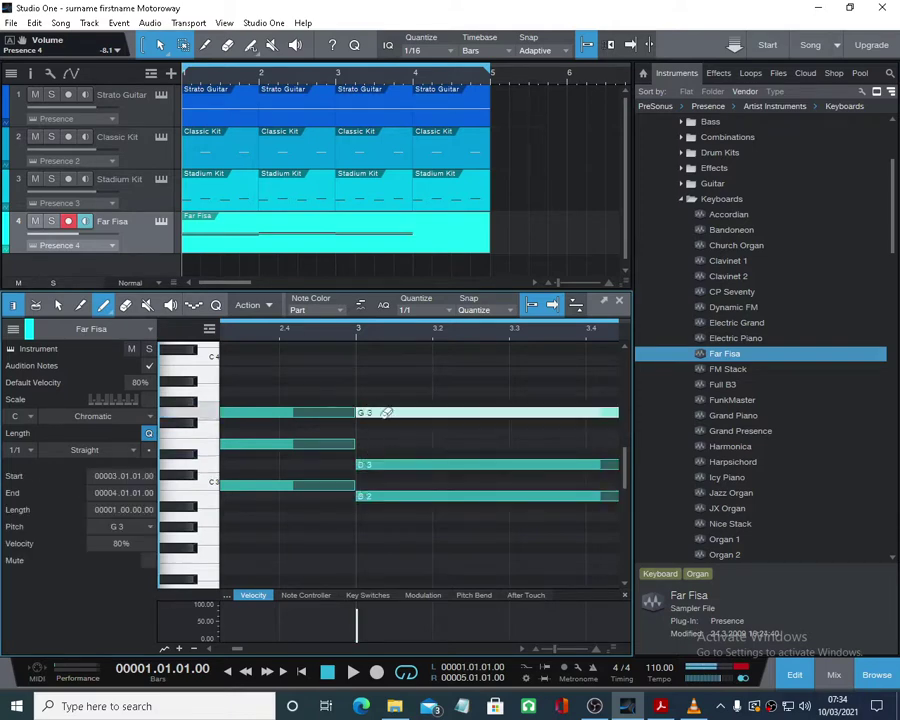
- Check the PDF's fourth organ chord and draw whole-bar notes A2, C3 and F3 in bar 4 of the Far Fisa part
{"action": "scroll", "coordinate": [527, 658], "scroll_direction": "right", "scroll_amount": 5}
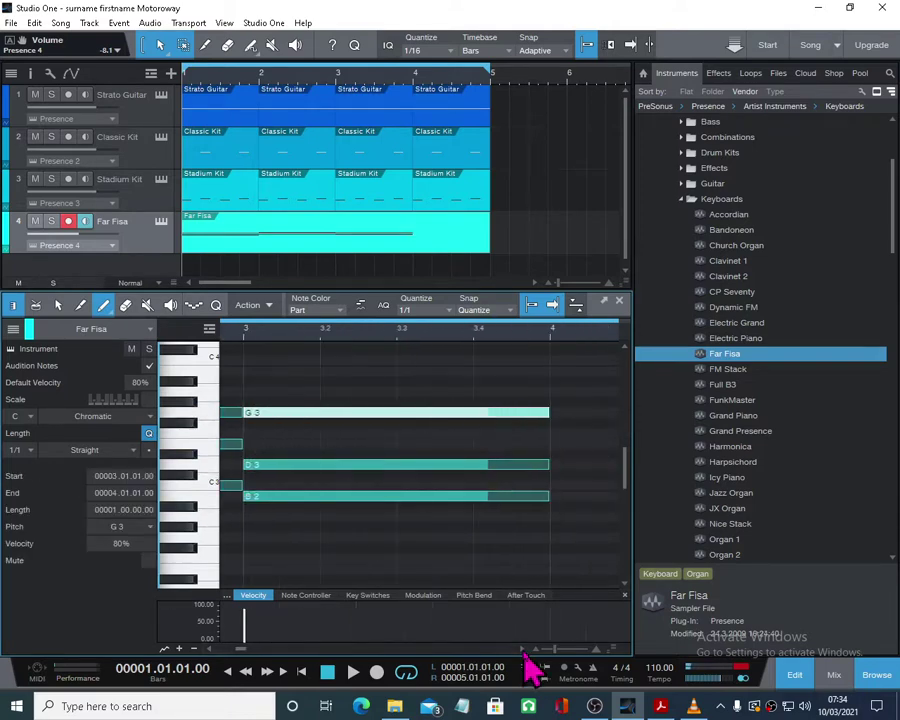
{"action": "scroll", "coordinate": [530, 668], "scroll_direction": "right", "scroll_amount": 2}
{"action": "left_click", "coordinate": [660, 706]}
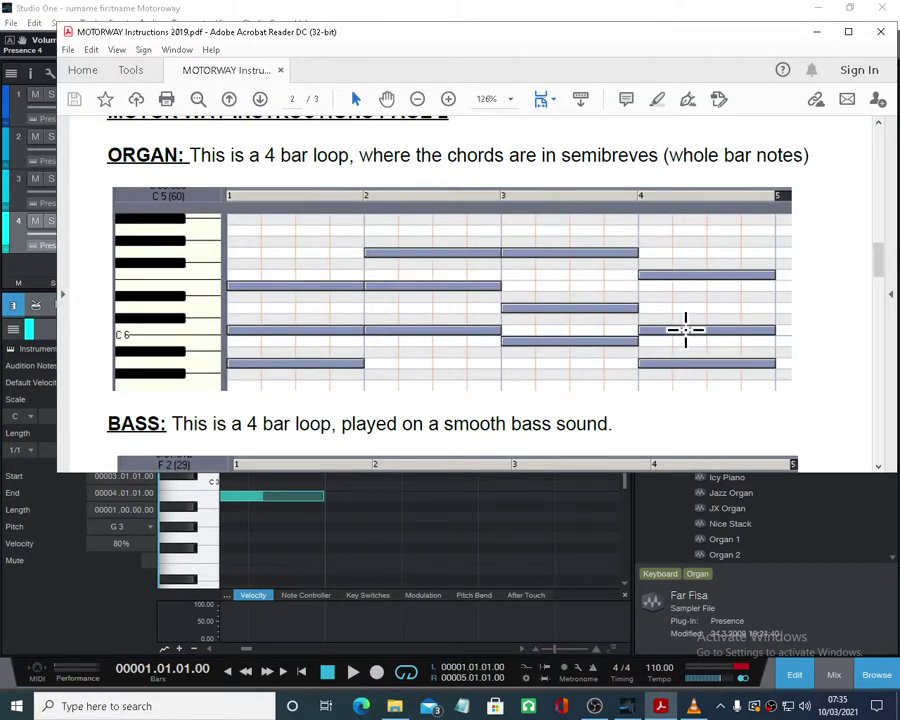
{"action": "left_click", "coordinate": [816, 32]}
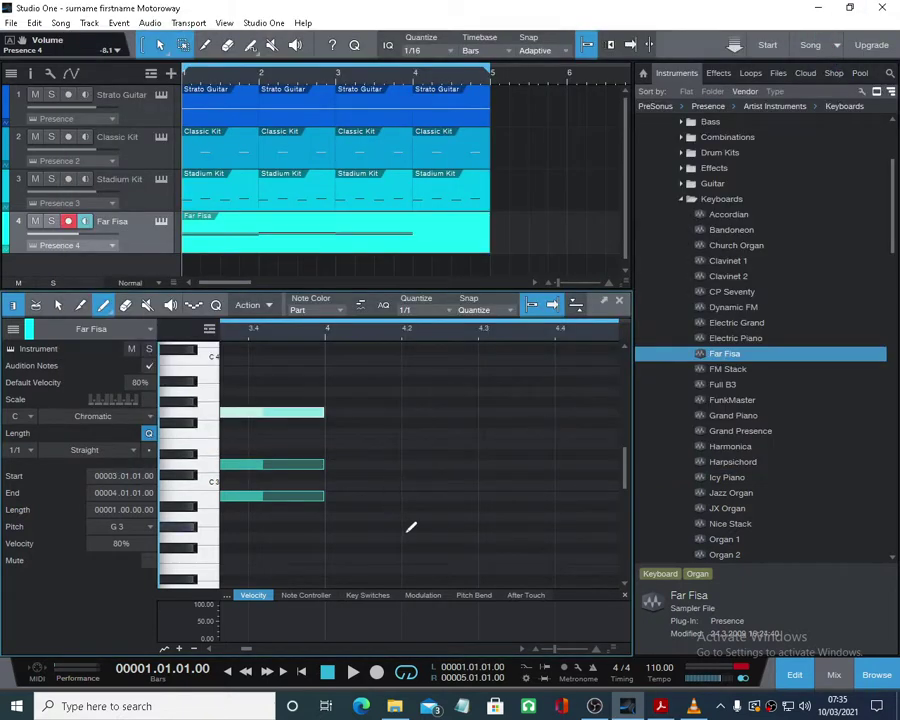
{"action": "left_click", "coordinate": [331, 517]}
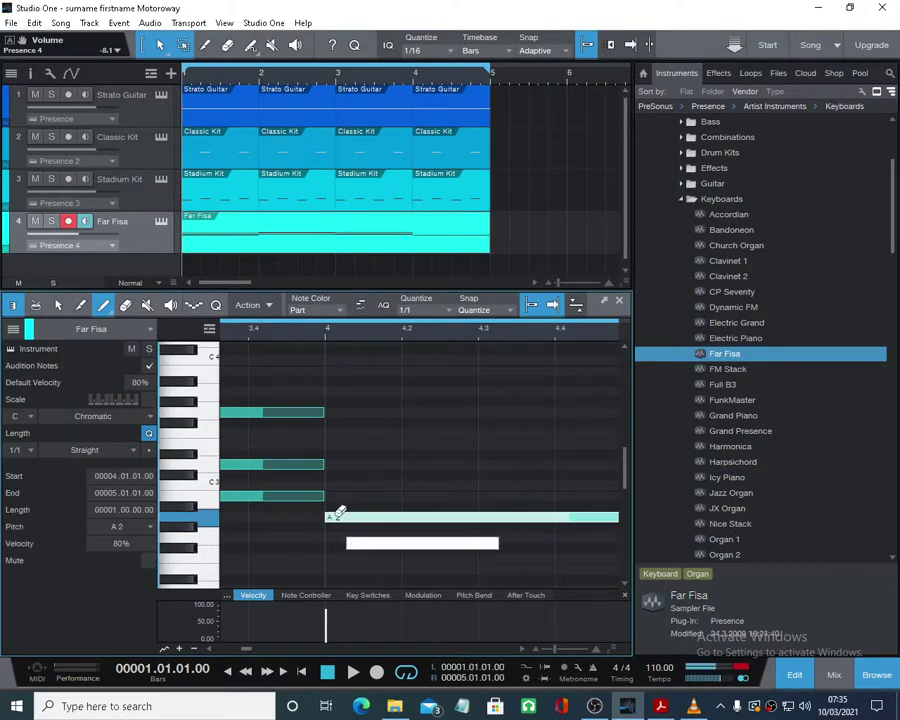
{"action": "left_click", "coordinate": [372, 482]}
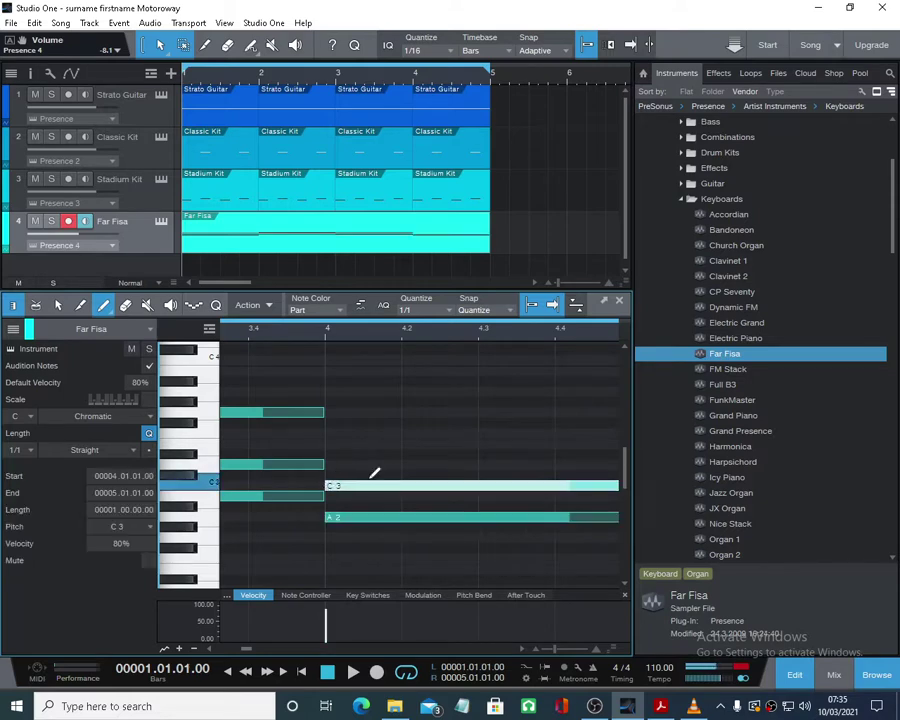
{"action": "left_click", "coordinate": [335, 433]}
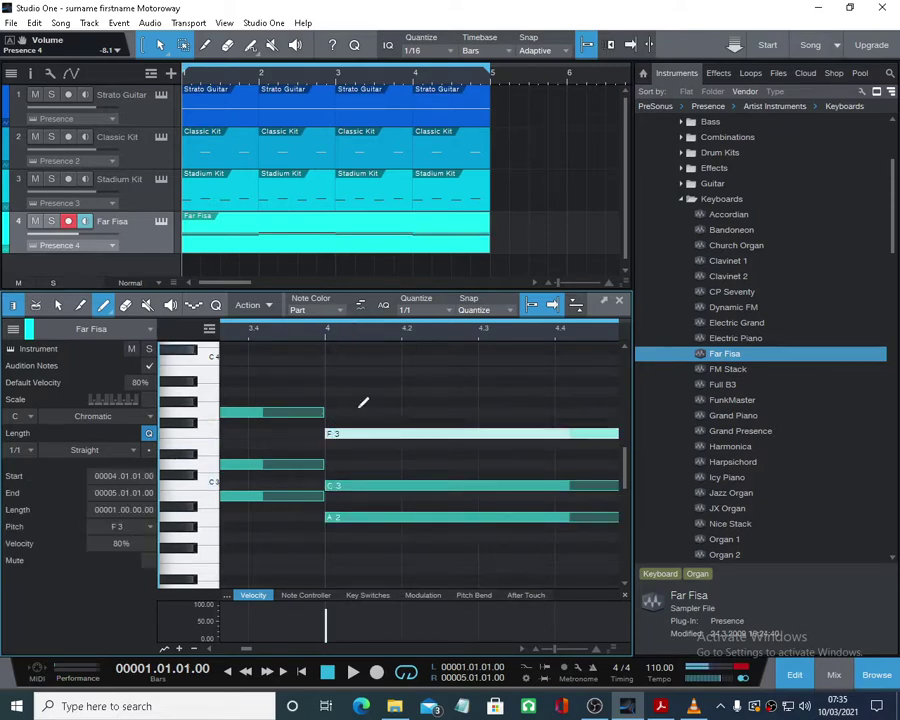
- Play the loop from the start and lower the Far Fisa track's volume further
{"action": "left_click", "coordinate": [301, 671]}
{"action": "left_click", "coordinate": [352, 672]}
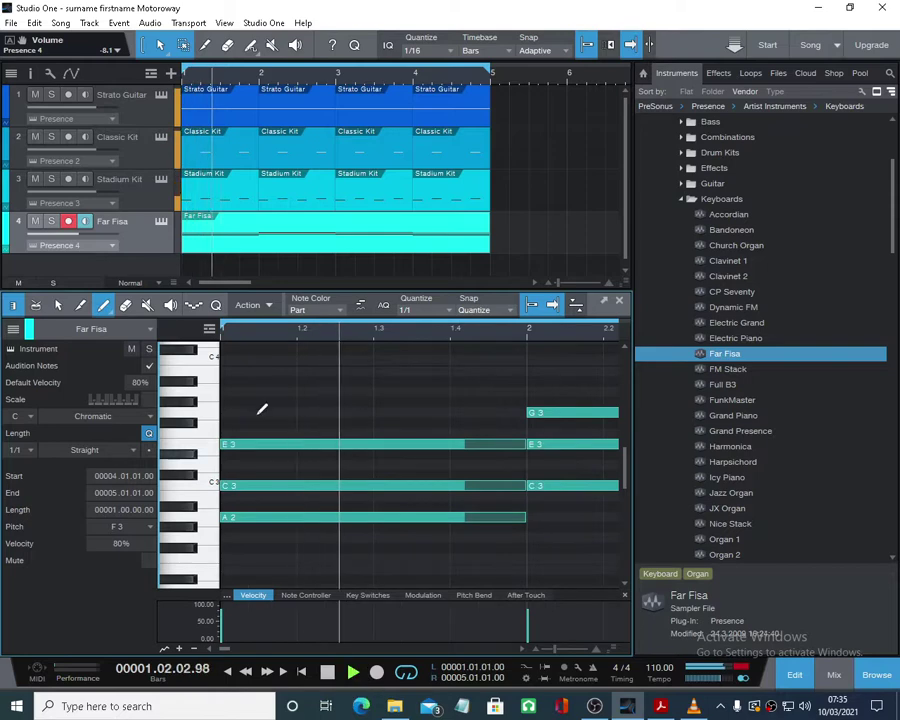
{"action": "left_click_drag", "start_coordinate": [89, 242], "coordinate": [82, 251]}
- Turn on the Far Fisa's Modulation during playback and try the Phaser type, setting its LFO Width to 40%
{"action": "left_click", "coordinate": [160, 222]}
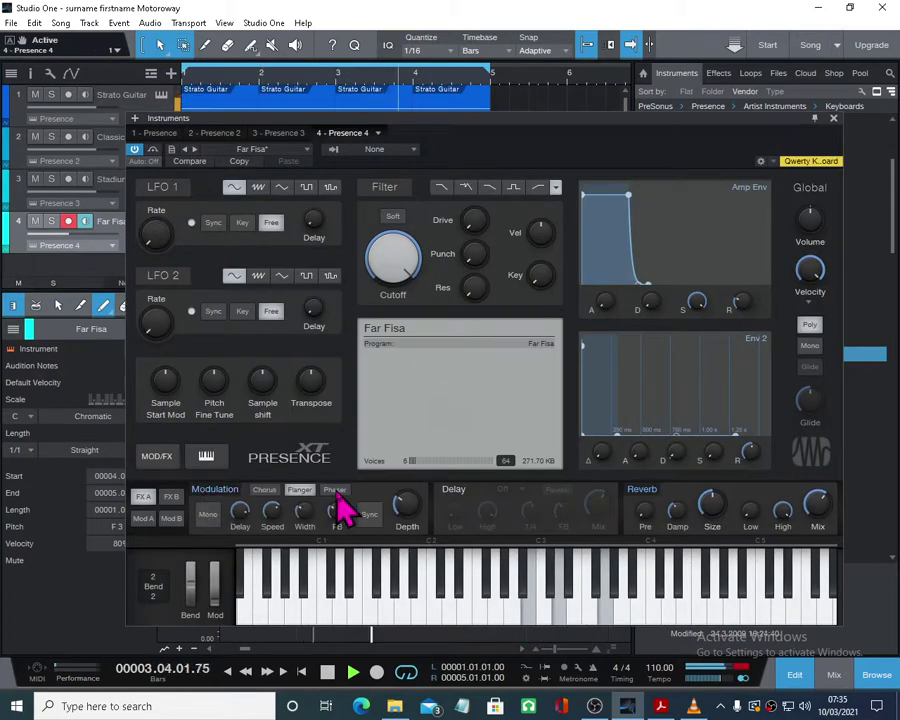
{"action": "left_click", "coordinate": [335, 490]}
{"action": "mouse_move", "coordinate": [407, 508]}
{"action": "left_mouse_down"}
{"action": "mouse_move", "coordinate": [412, 486]}
{"action": "mouse_move", "coordinate": [414, 502]}
{"action": "left_mouse_up"}
{"action": "left_click", "coordinate": [273, 512]}
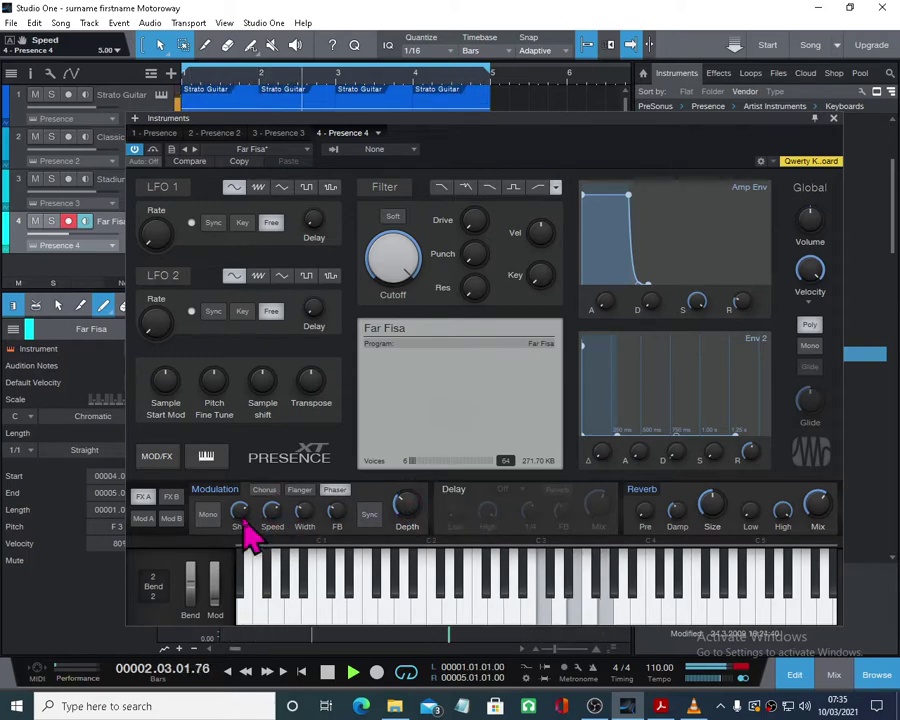
{"action": "left_click", "coordinate": [239, 516]}
{"action": "left_click_drag", "start_coordinate": [305, 512], "coordinate": [307, 496]}
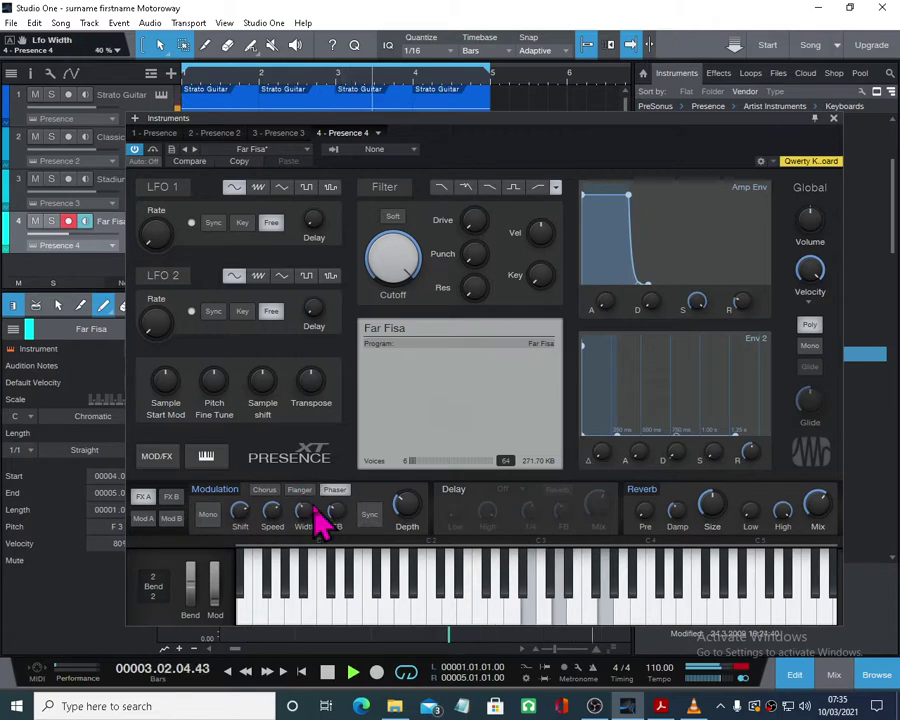
- Switch the Far Fisa's Modulation to Flanger with 38% depth and turn on its Delay with a 34% mix
{"action": "left_click", "coordinate": [299, 489]}
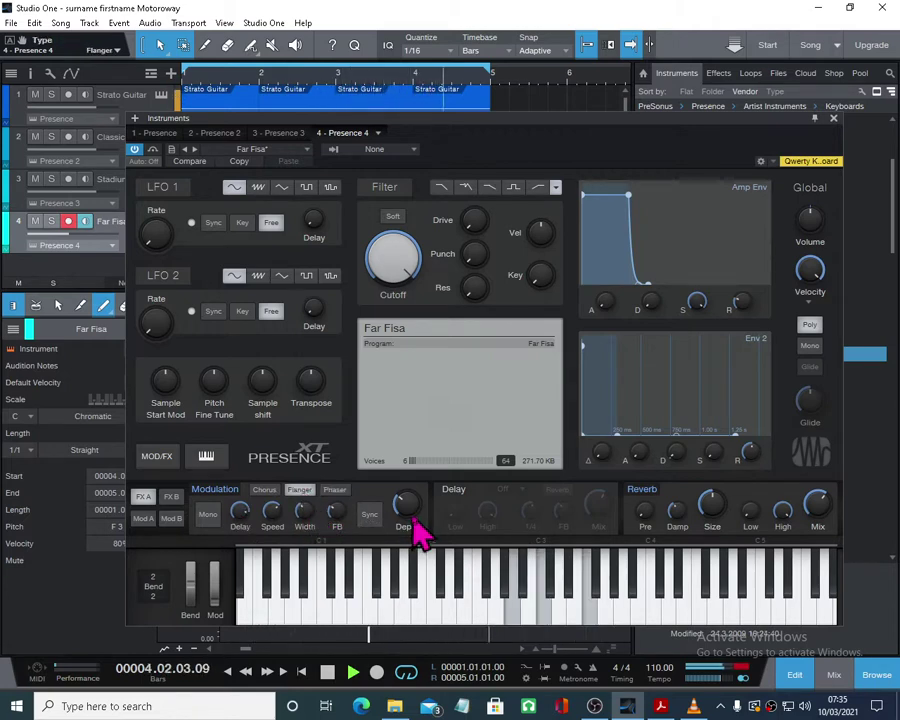
{"action": "left_click_drag", "start_coordinate": [406, 504], "coordinate": [406, 500]}
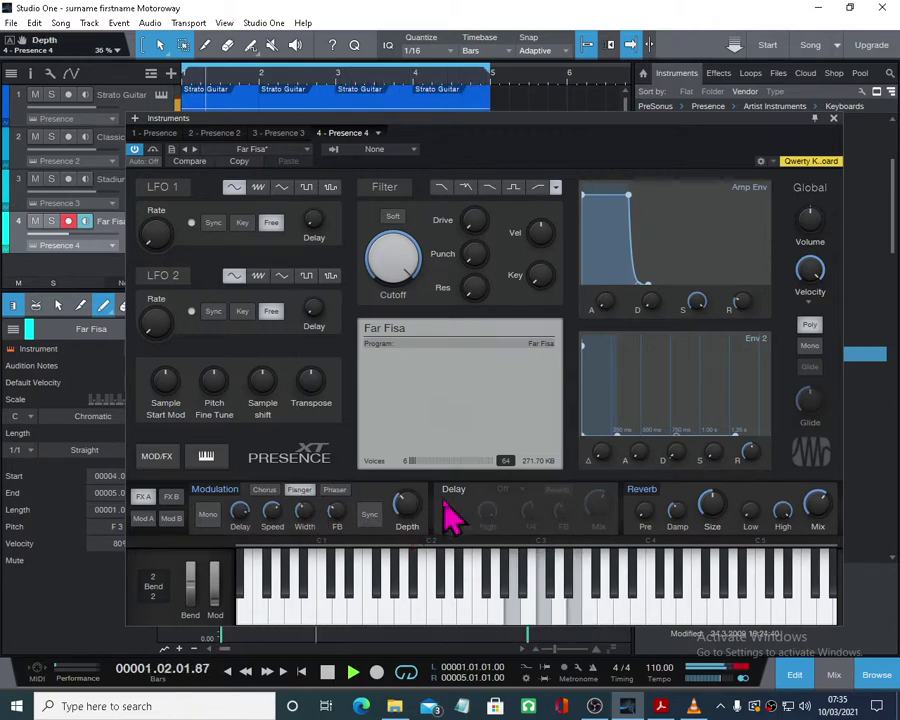
{"action": "left_click", "coordinate": [451, 492]}
{"action": "left_click_drag", "start_coordinate": [597, 512], "coordinate": [597, 495]}
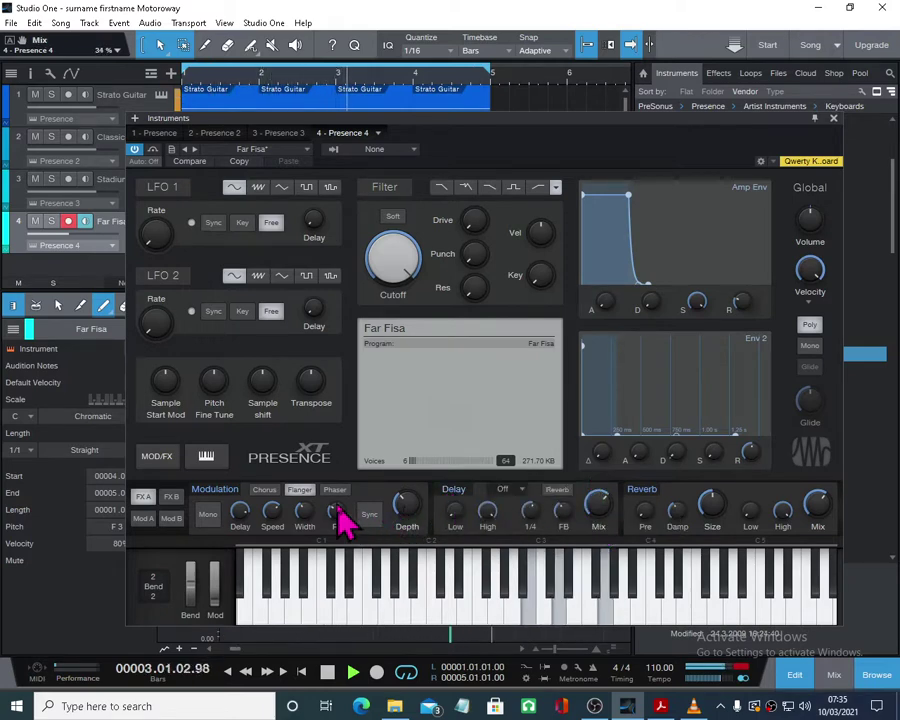
{"action": "left_click_drag", "start_coordinate": [414, 522], "coordinate": [412, 512]}
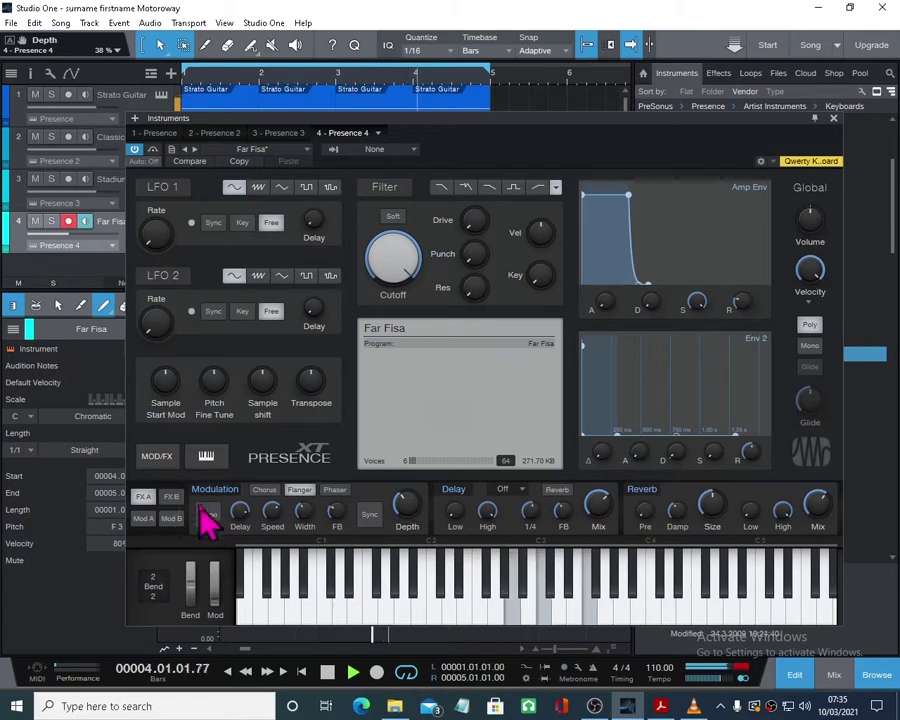
- Turn on the Far Fisa's EQ, cut its two lowest bands with the second at -9.5 dB, and stop playback
{"action": "left_click", "coordinate": [172, 499]}
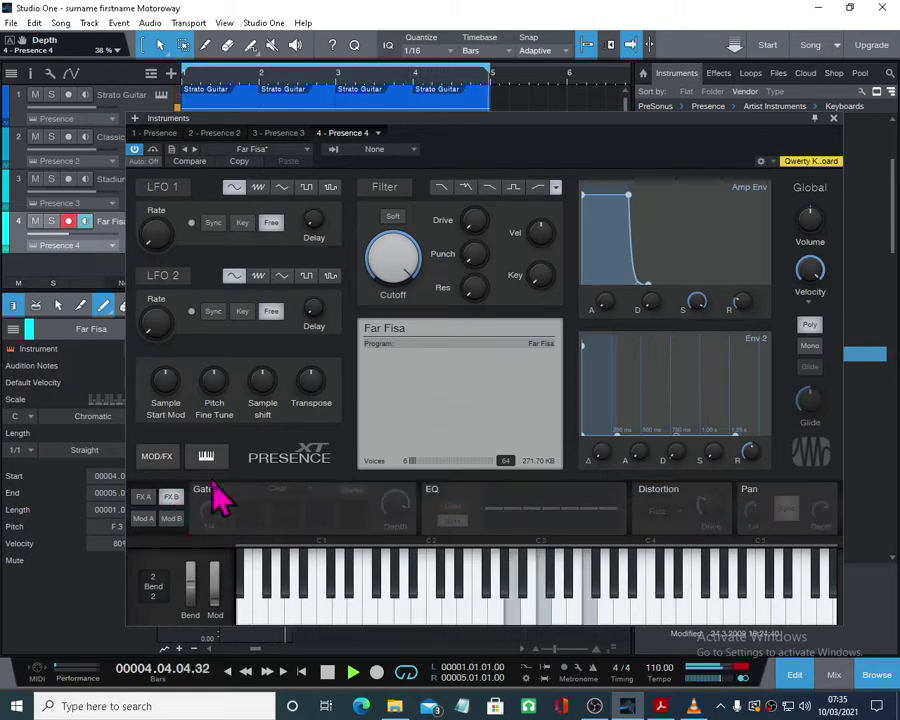
{"action": "left_click", "coordinate": [438, 492]}
{"action": "left_click_drag", "start_coordinate": [492, 520], "coordinate": [514, 539]}
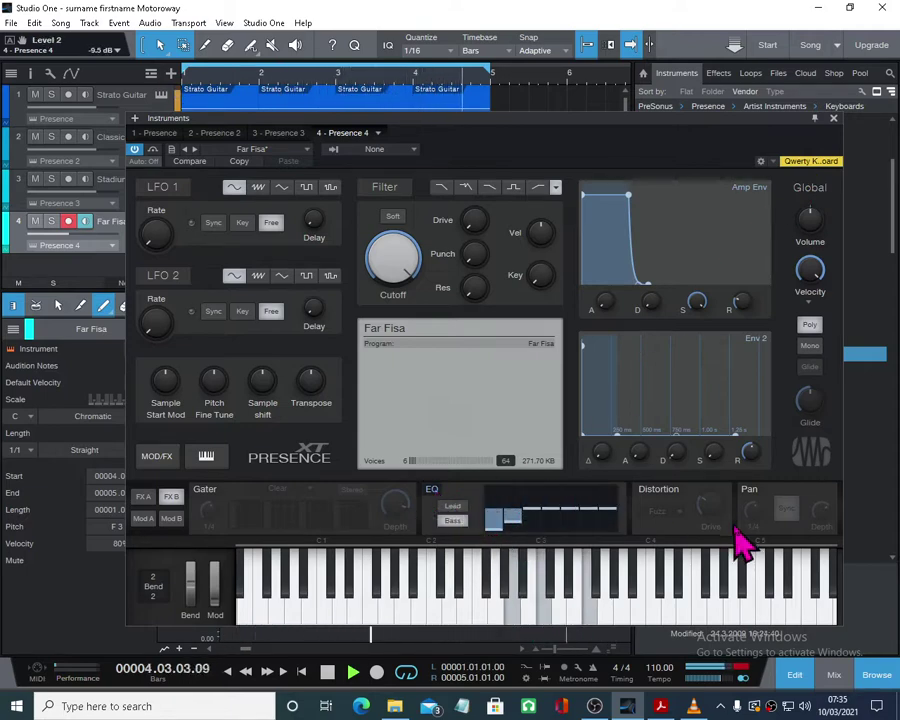
{"action": "left_click", "coordinate": [834, 119]}
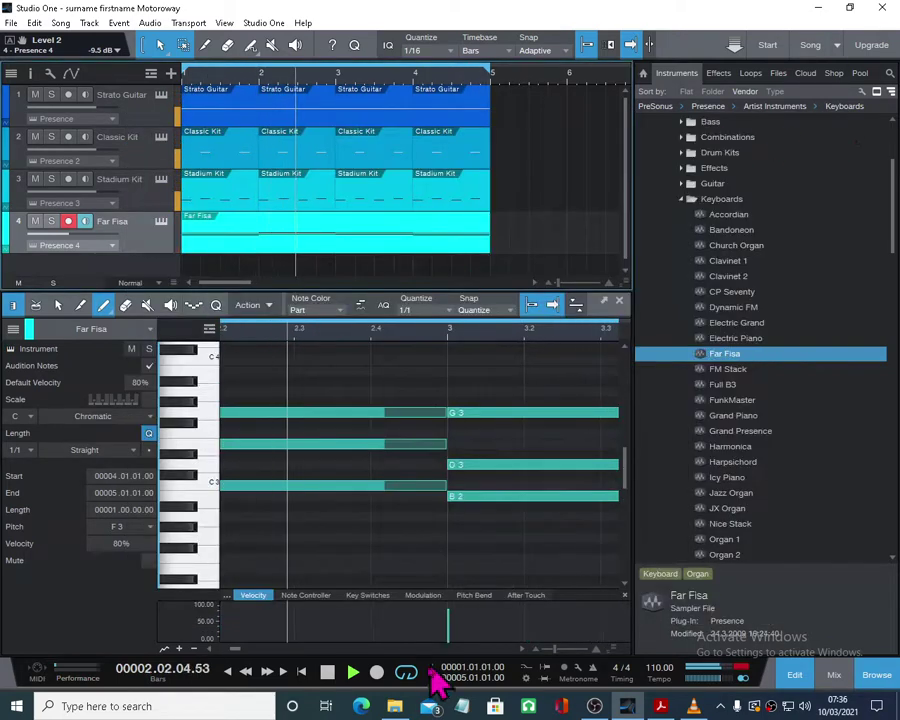
{"action": "left_click", "coordinate": [327, 672]}
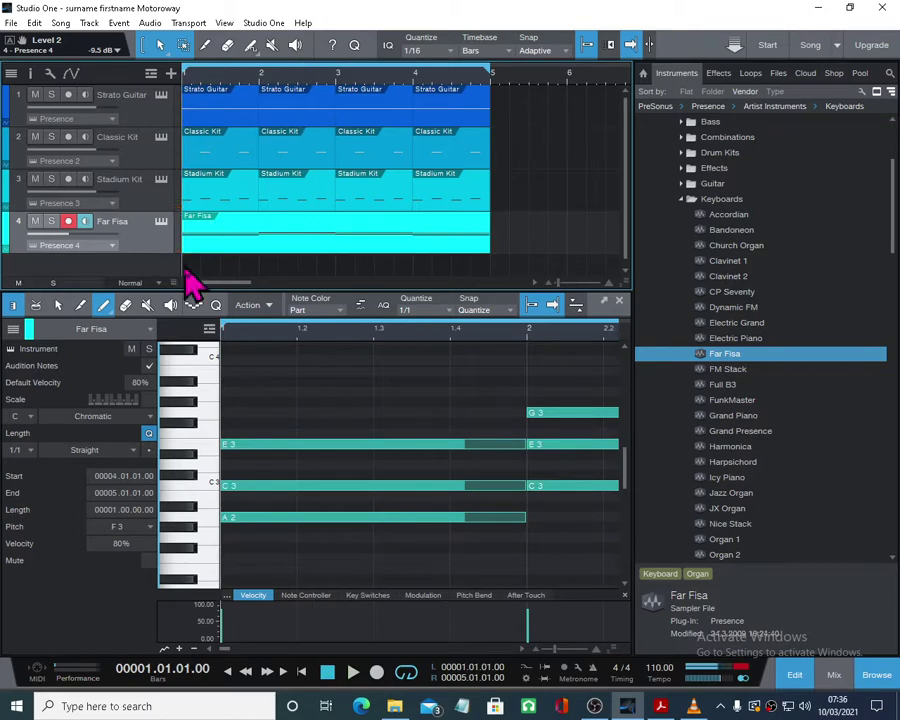
{"action": "scroll", "coordinate": [396, 258], "scroll_direction": "down", "scroll_amount": 1}
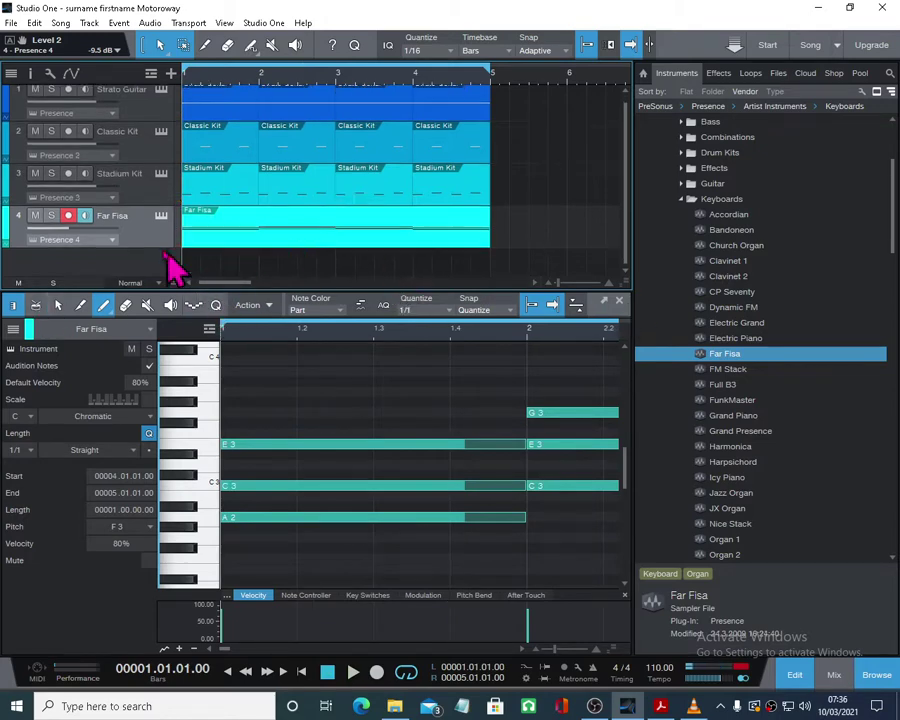
{"action": "left_click", "coordinate": [620, 303]}
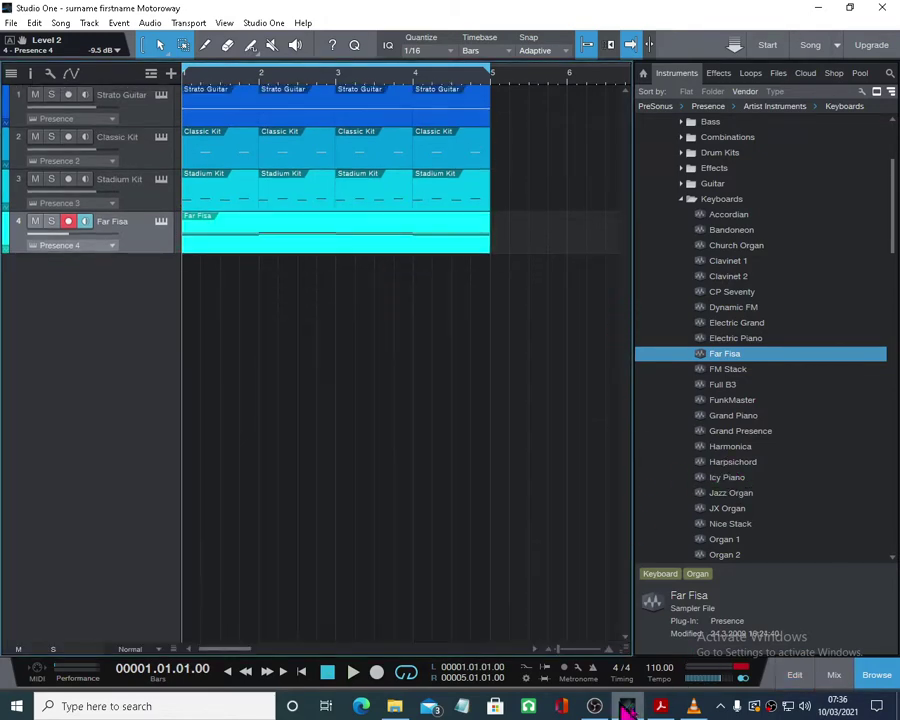
- Switch to the MOTORWAY Instructions PDF and read the description and note pattern of the four-bar bass loop
{"action": "key", "text": "alt+Tab"}
{"action": "scroll", "coordinate": [377, 380], "scroll_direction": "down", "scroll_amount": 5}
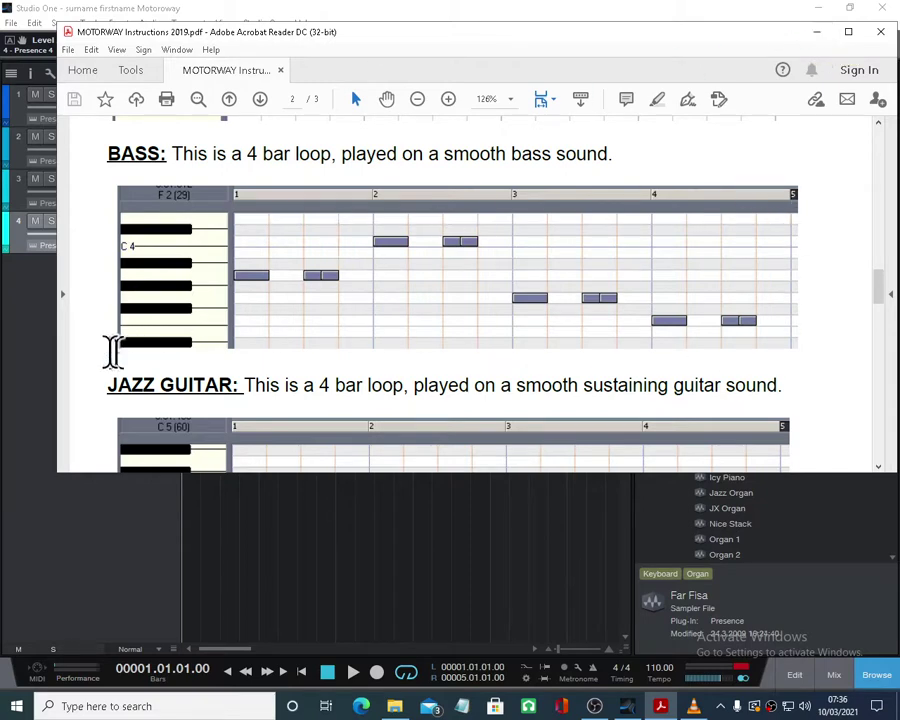
{"action": "left_click_drag", "start_coordinate": [55, 349], "coordinate": [88, 351]}
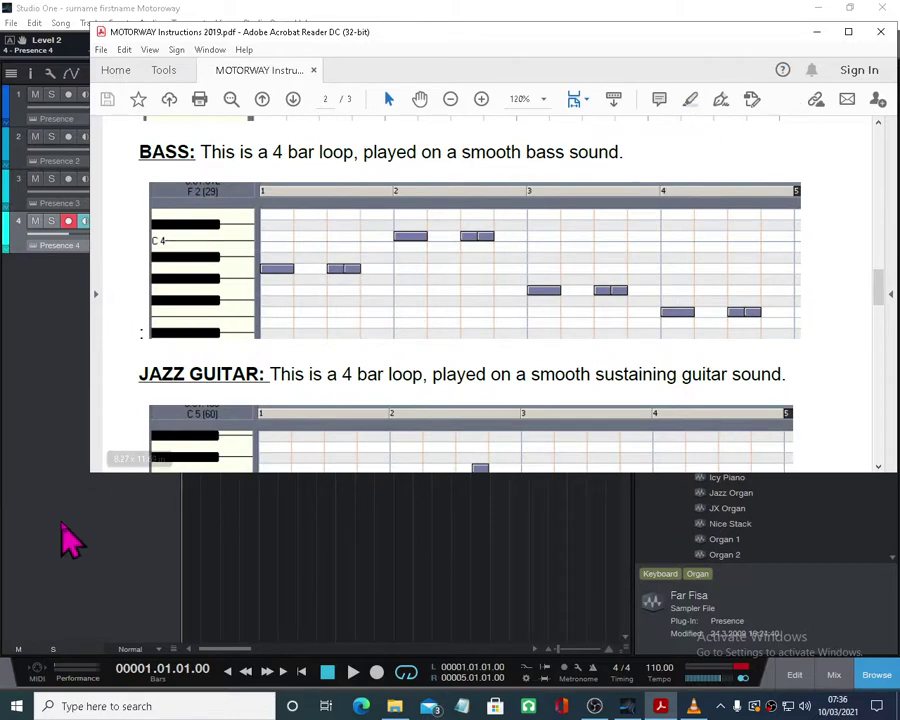
{"action": "left_click", "coordinate": [145, 520]}
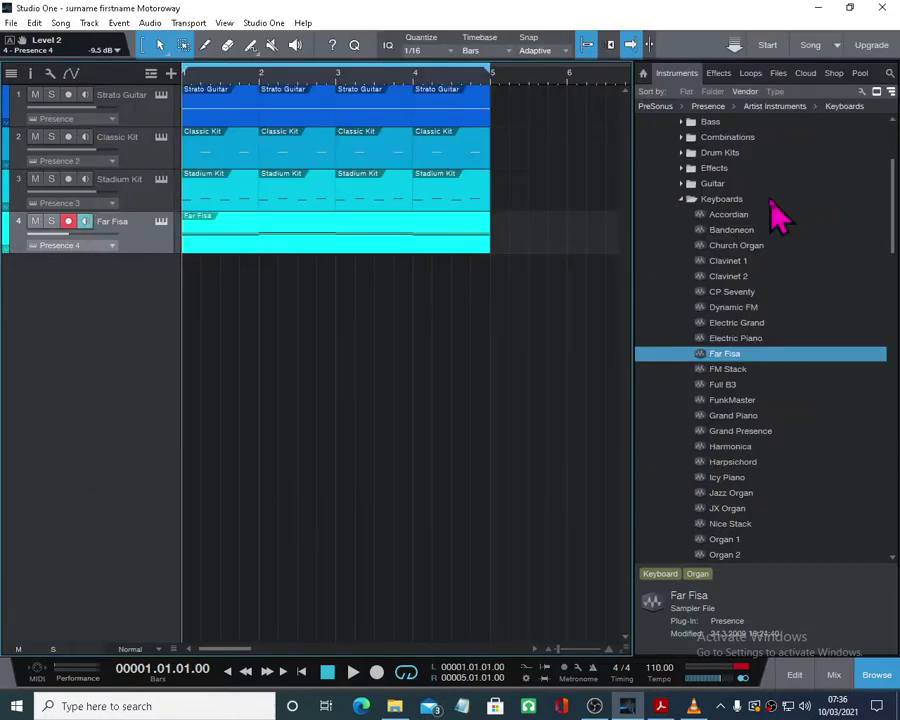
- Add a new instrument track with the Presence bass preset Fat Fingers and audition a few of its notes
{"action": "left_click", "coordinate": [689, 200]}
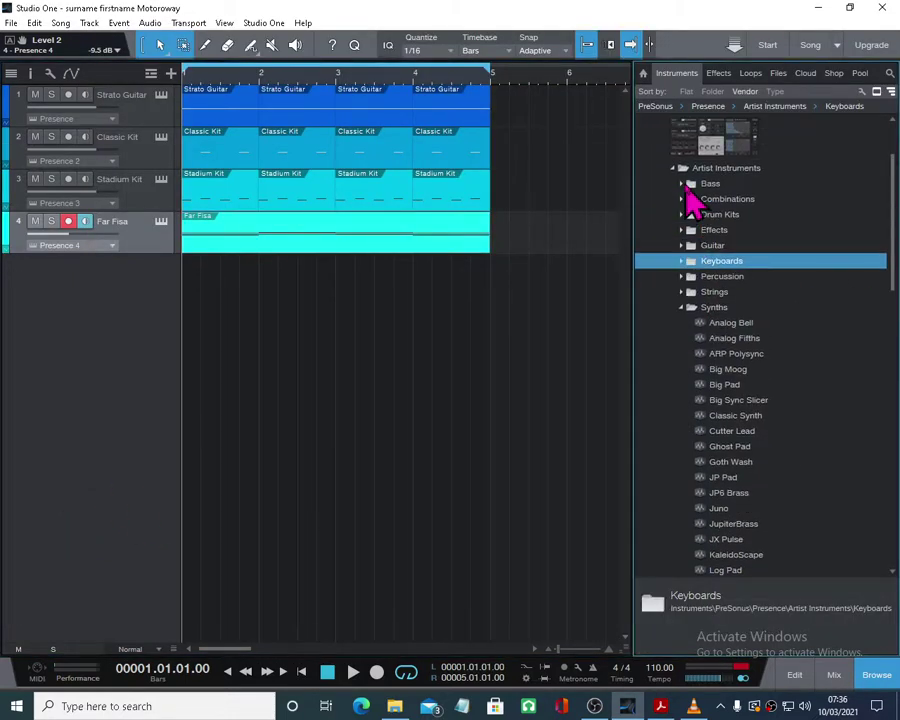
{"action": "left_click", "coordinate": [688, 187]}
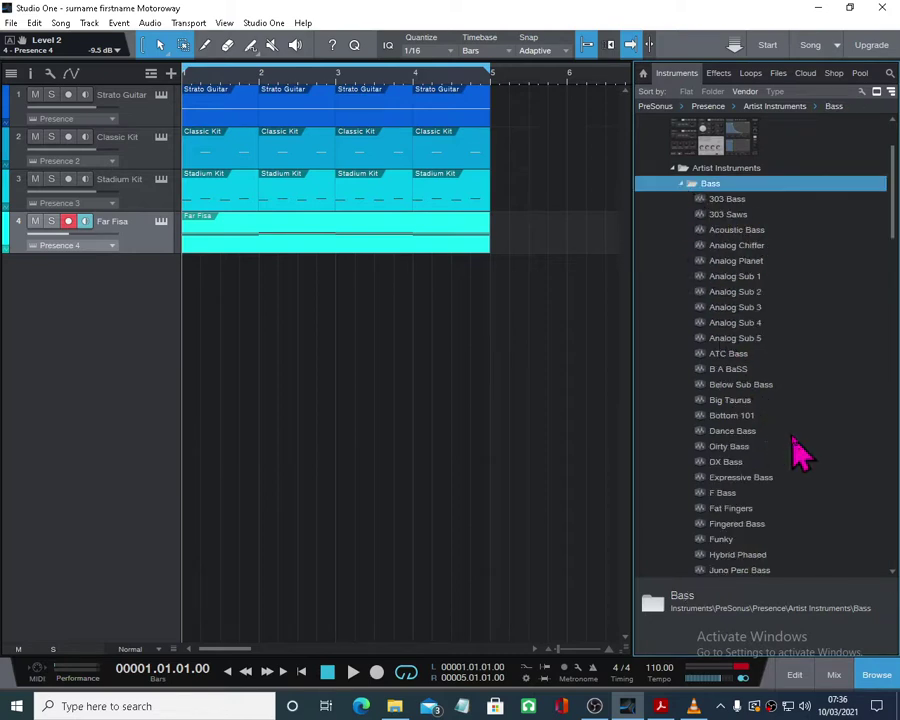
{"action": "scroll", "coordinate": [800, 452], "scroll_direction": "down", "scroll_amount": 3}
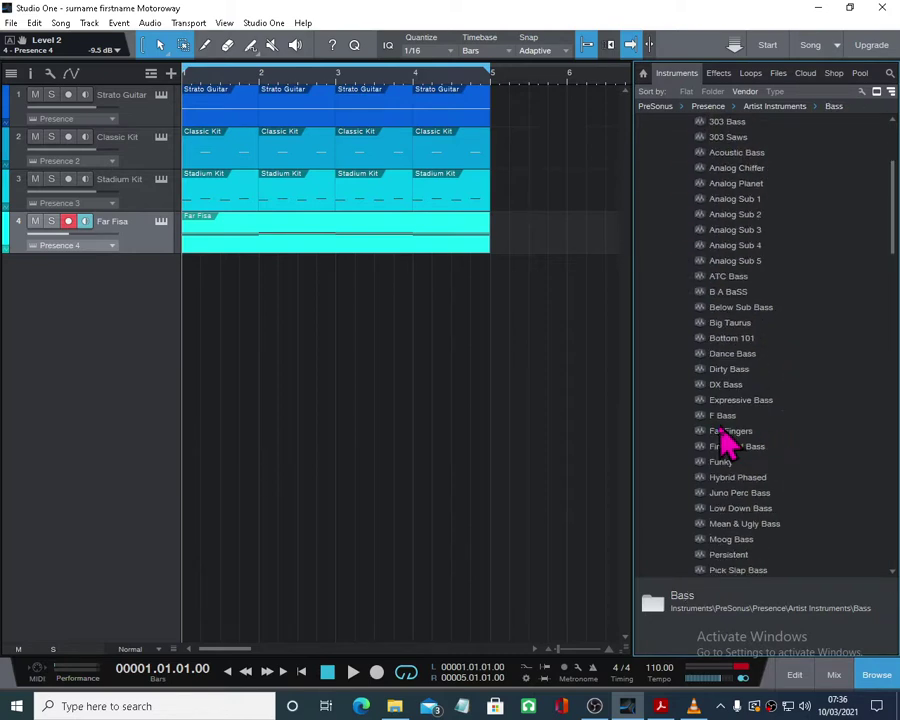
{"action": "left_click", "coordinate": [730, 435]}
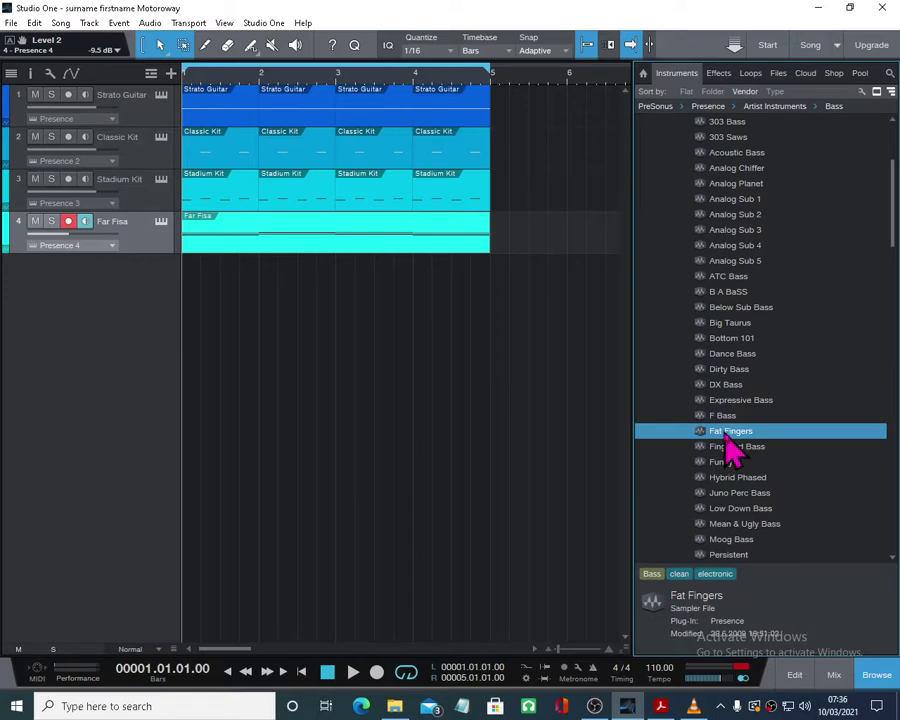
{"action": "left_click_drag", "start_coordinate": [729, 443], "coordinate": [106, 314]}
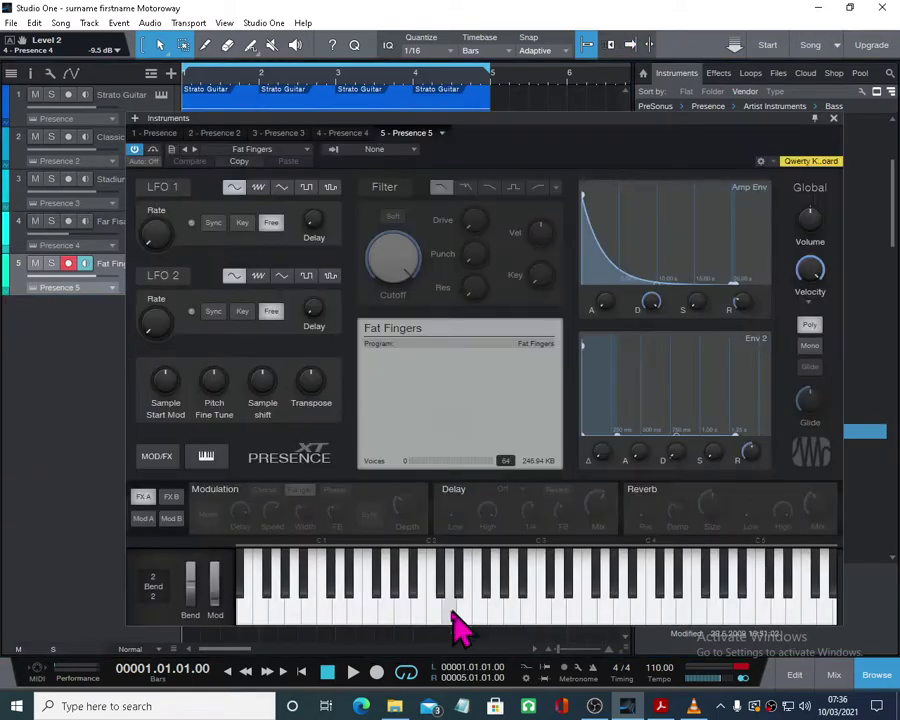
{"action": "left_click", "coordinate": [552, 608]}
{"action": "left_click", "coordinate": [460, 610]}
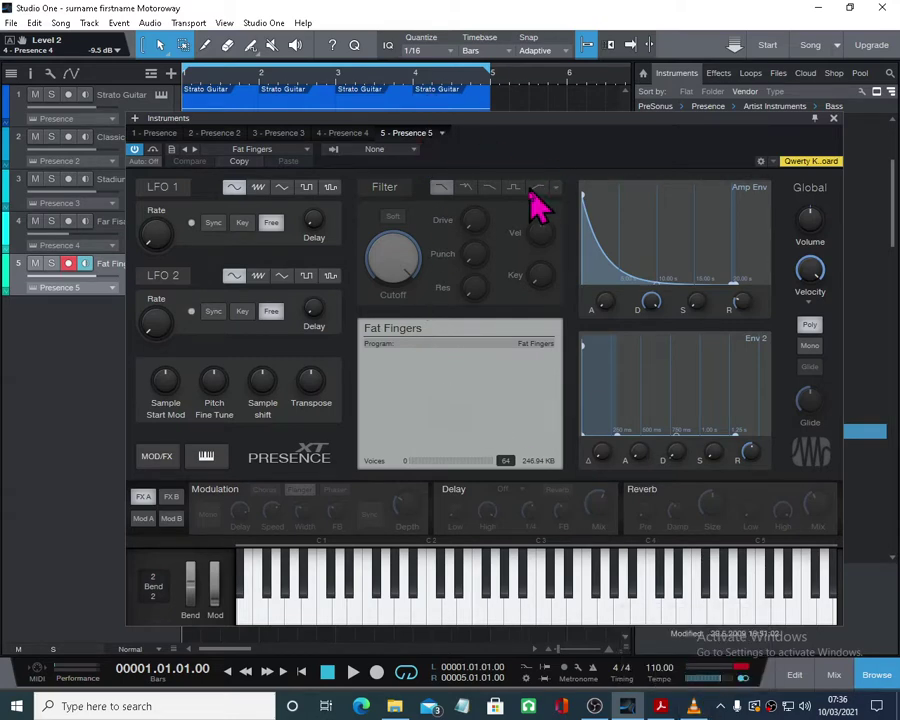
{"action": "left_click", "coordinate": [834, 118]}
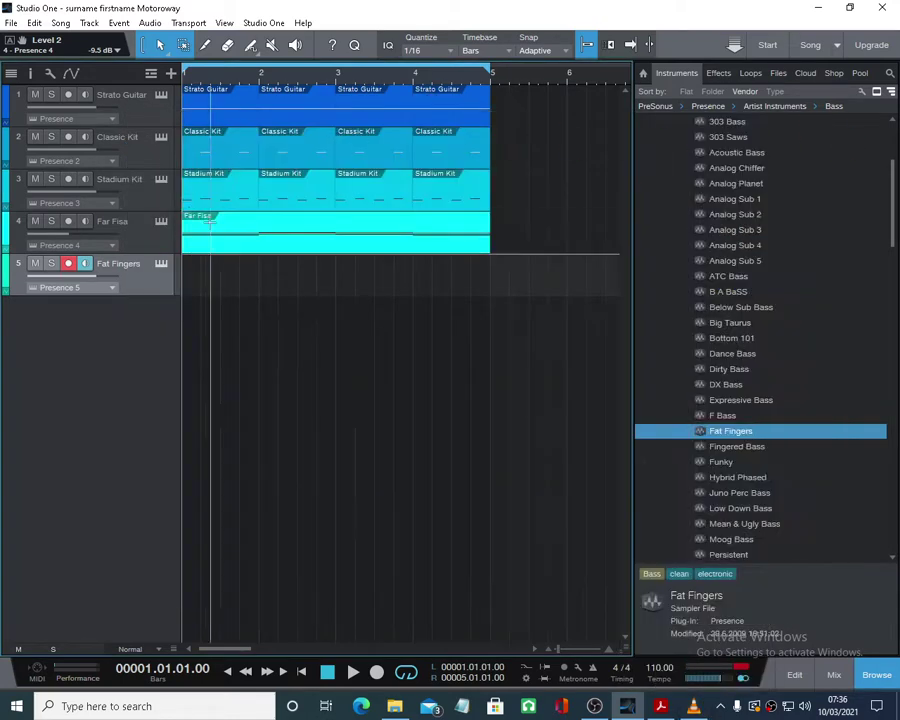
- Create an empty four-bar part on the Fat Fingers track, open it for editing and check the bass pattern in the PDF
{"action": "double_click", "coordinate": [226, 284]}
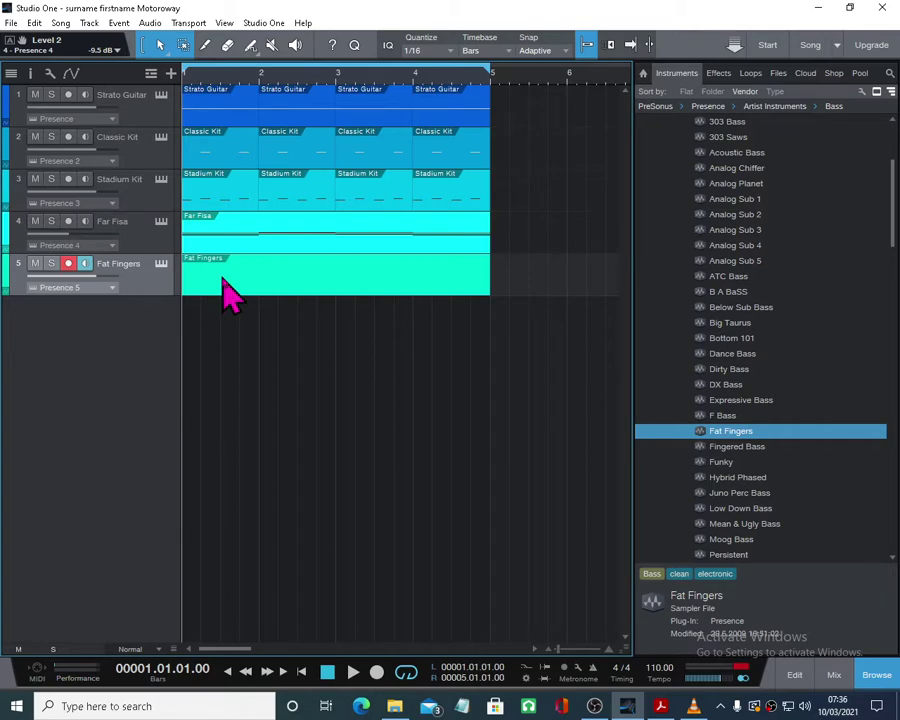
{"action": "double_click", "coordinate": [226, 284]}
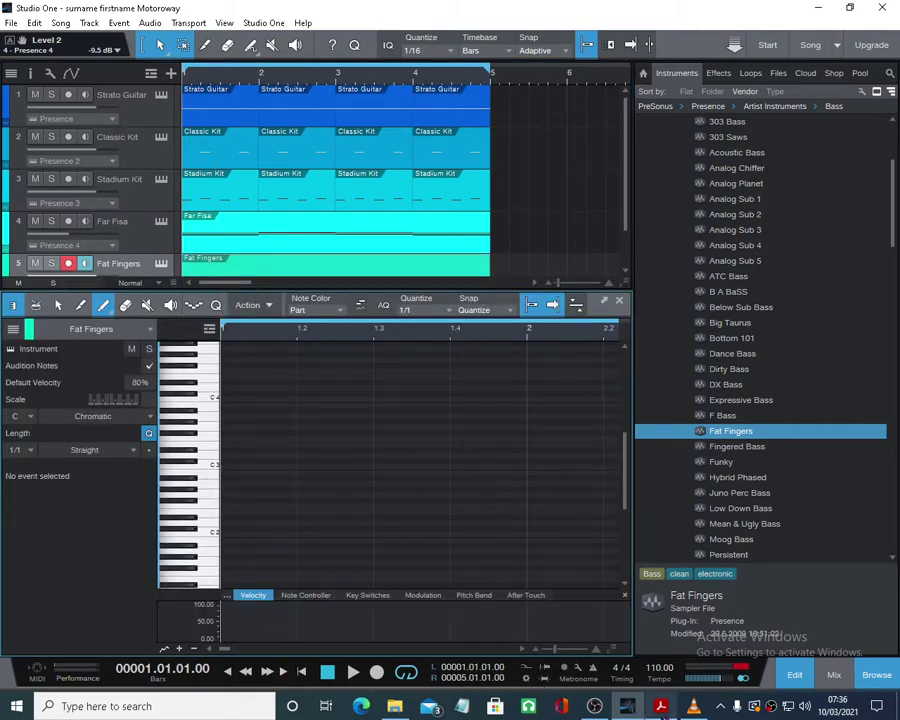
{"action": "left_click", "coordinate": [660, 706]}
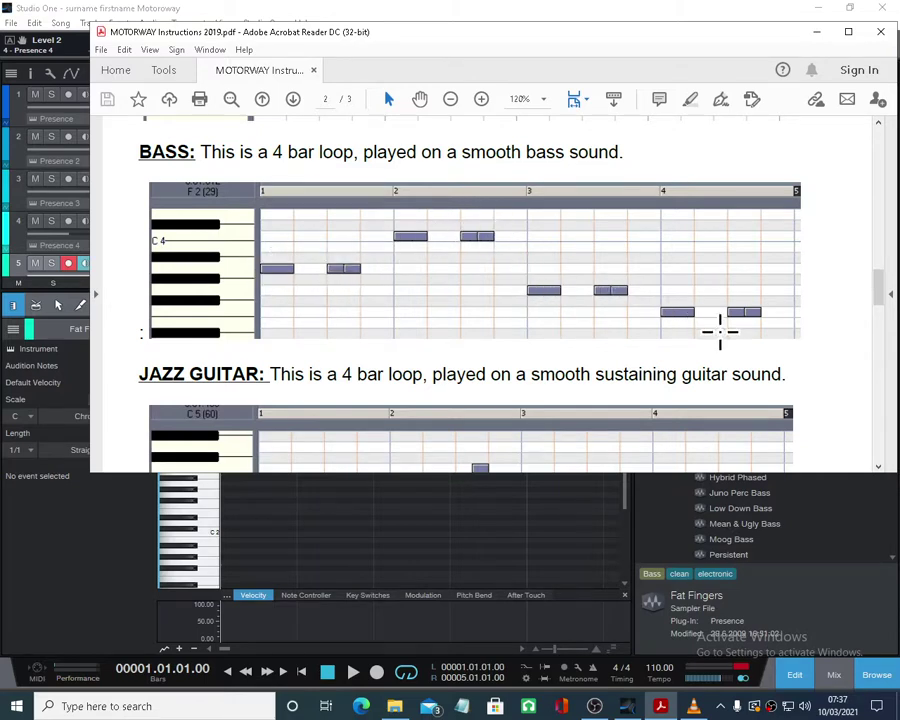
{"action": "left_click", "coordinate": [829, 42]}
{"action": "scroll", "coordinate": [362, 225], "scroll_direction": "down", "scroll_amount": 2}
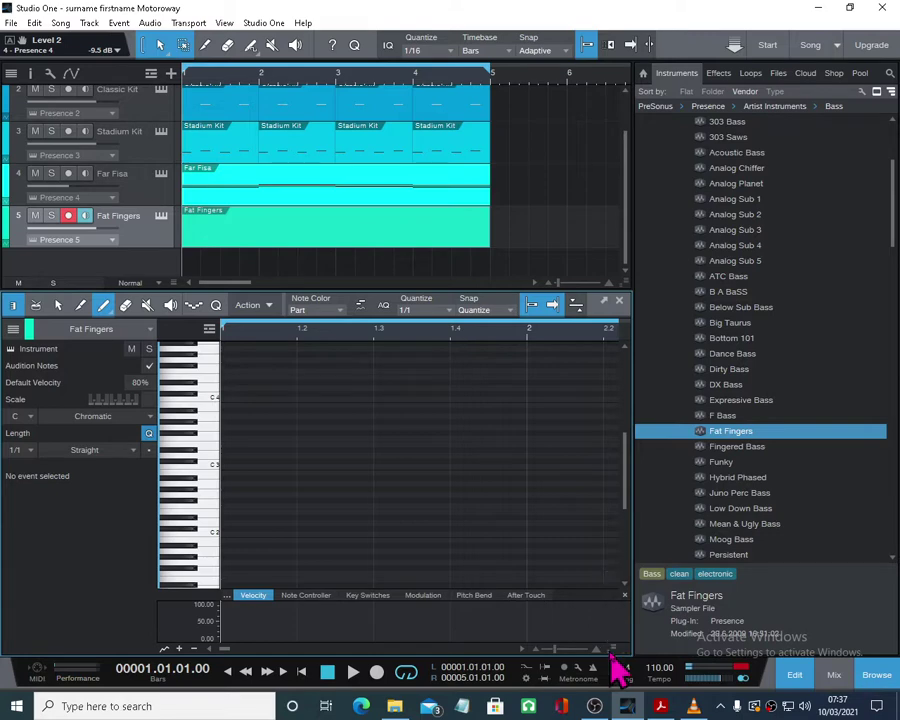
- Set the note editor's Quantize value to 1/8 for the Fat Fingers part
{"action": "left_click_drag", "start_coordinate": [612, 672], "coordinate": [608, 590]}
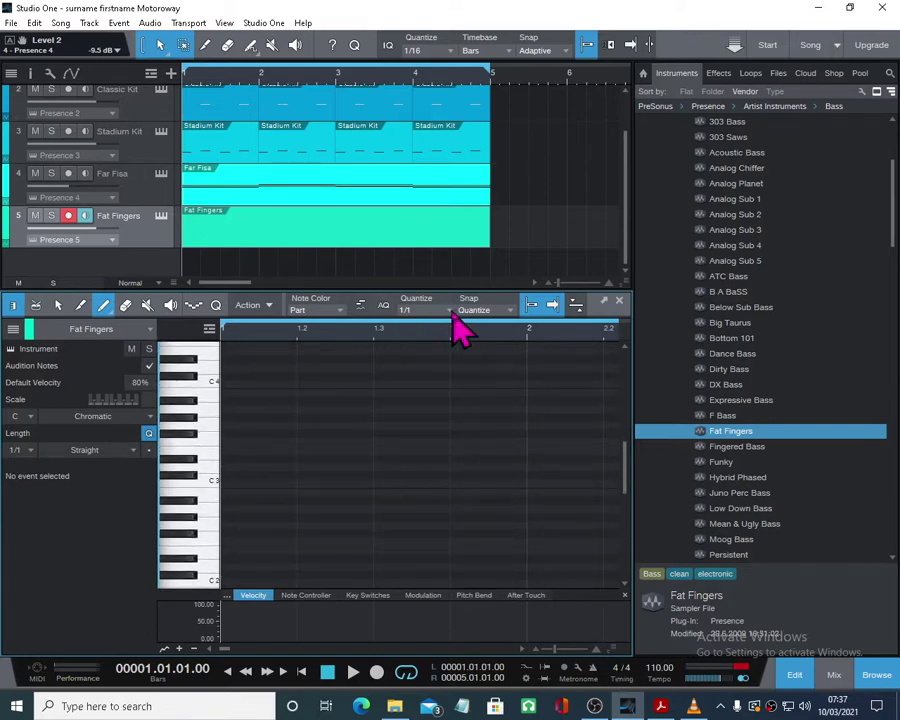
{"action": "left_click", "coordinate": [420, 311]}
{"action": "left_click", "coordinate": [520, 338]}
{"action": "left_click", "coordinate": [232, 509]}
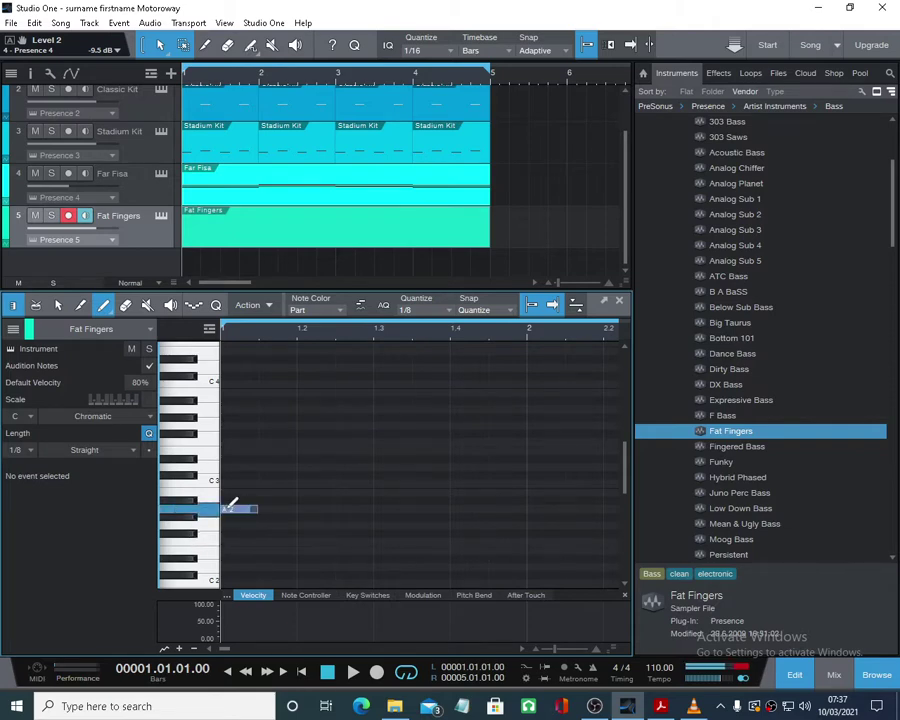
{"action": "left_click", "coordinate": [310, 509]}
{"action": "left_click", "coordinate": [350, 509]}
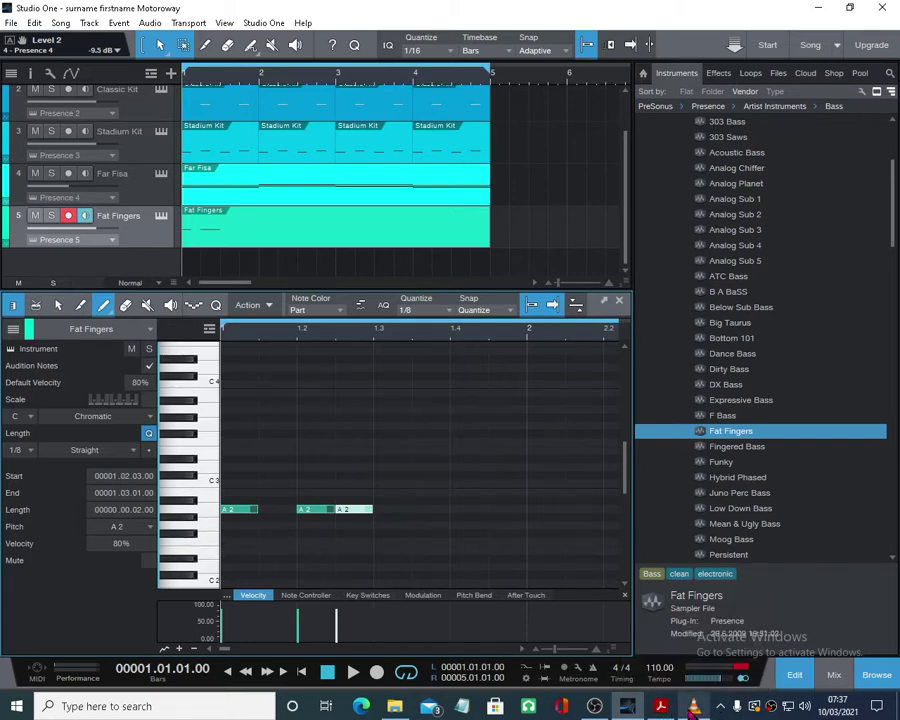
{"action": "left_click", "coordinate": [660, 706]}
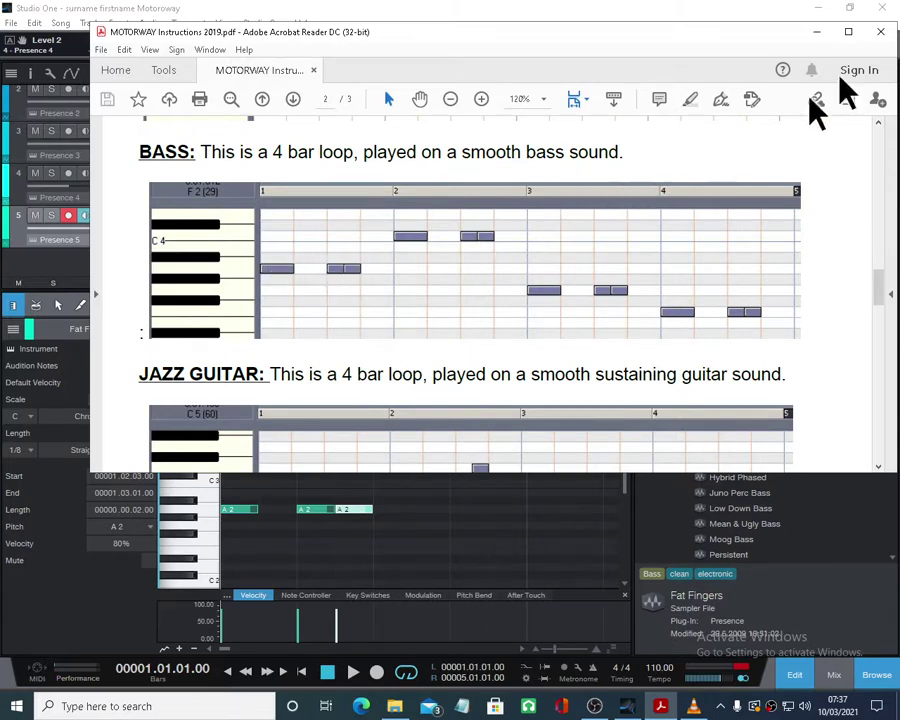
{"action": "left_click", "coordinate": [816, 31]}
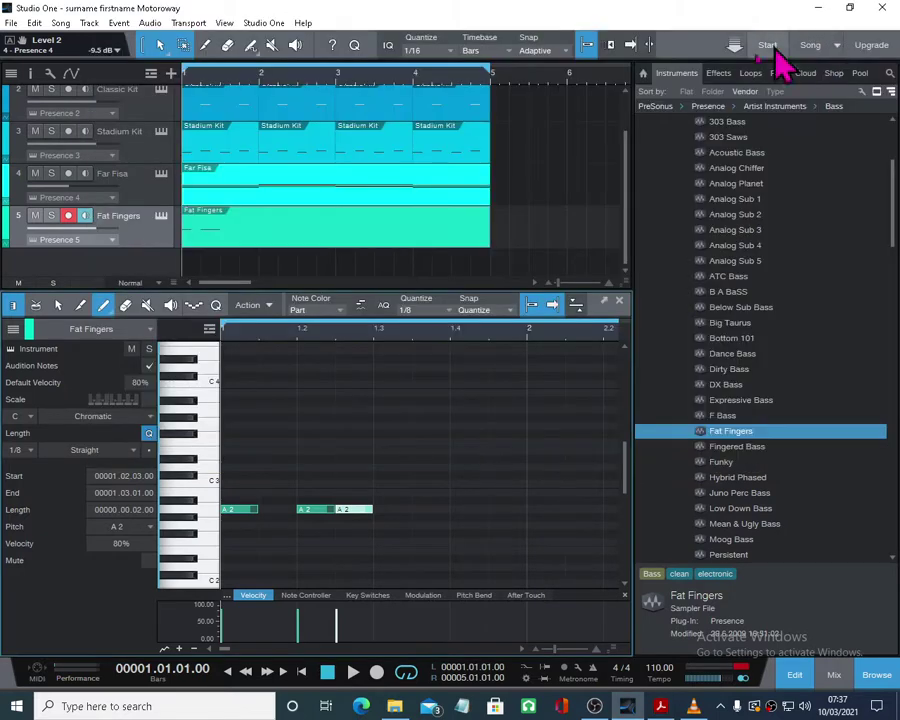
{"action": "left_click", "coordinate": [320, 511]}
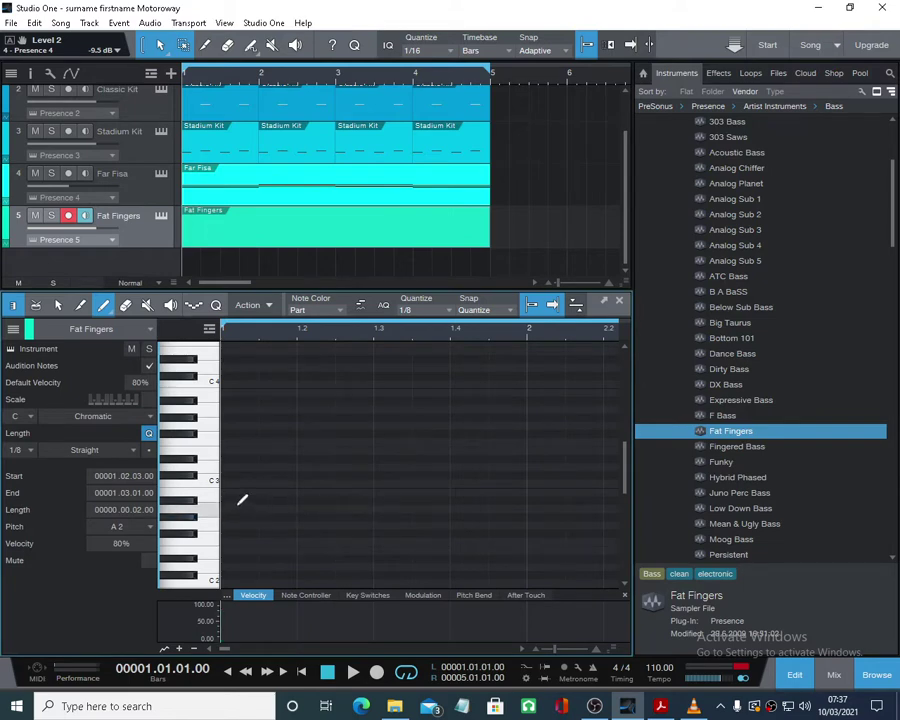
- Draw a quarter-note A2 on beat 1 of bar 1 and two consecutive eighth-note A2s from beat 3, and play them back
{"action": "left_click", "coordinate": [232, 507]}
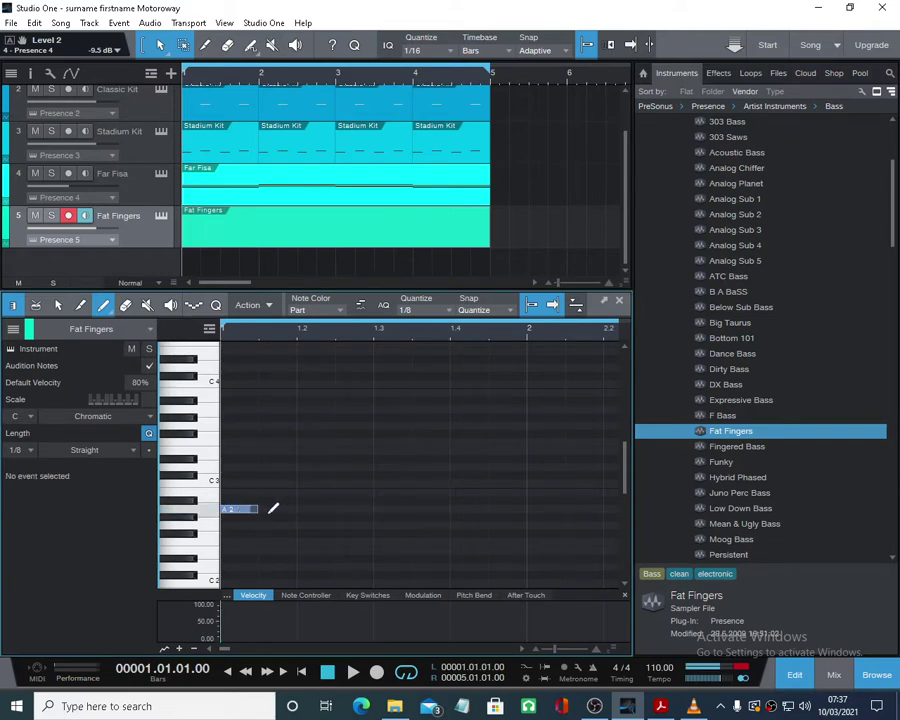
{"action": "left_click_drag", "start_coordinate": [273, 508], "coordinate": [296, 511]}
{"action": "left_click", "coordinate": [378, 508]}
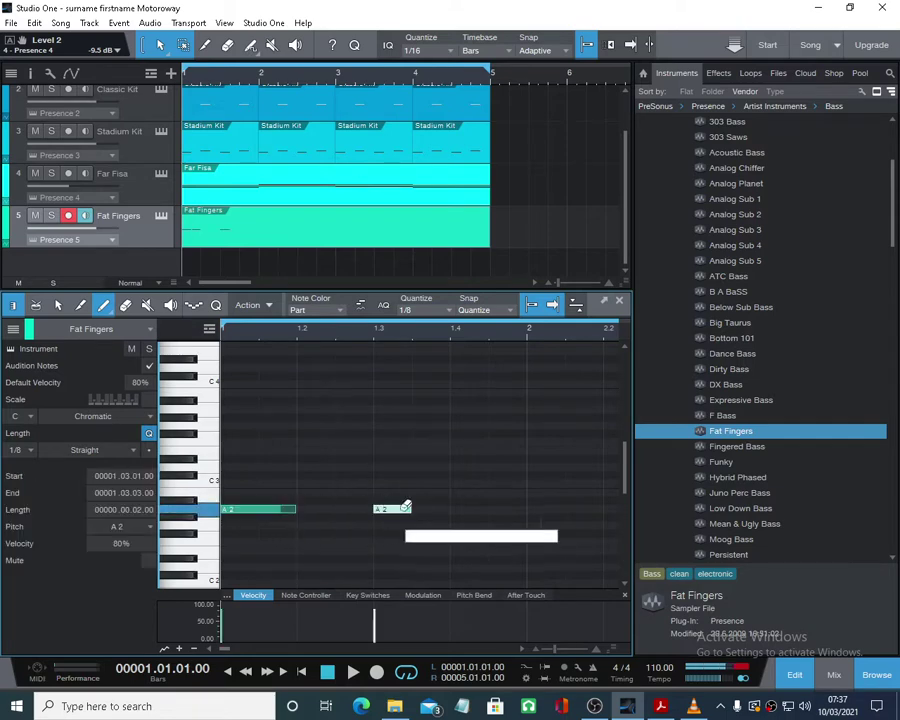
{"action": "left_click", "coordinate": [418, 508]}
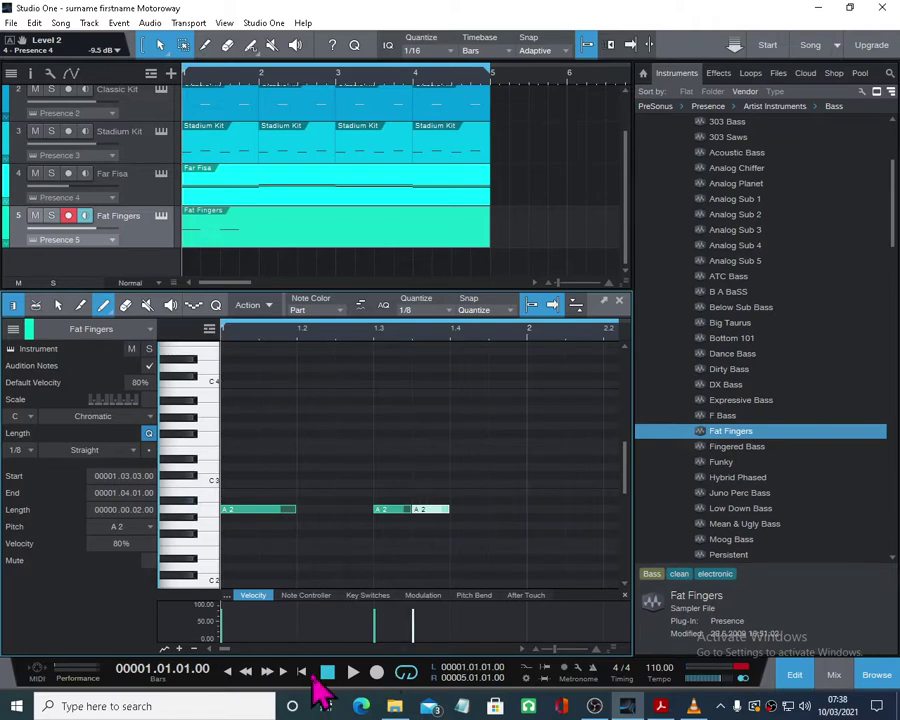
{"action": "left_click", "coordinate": [352, 672]}
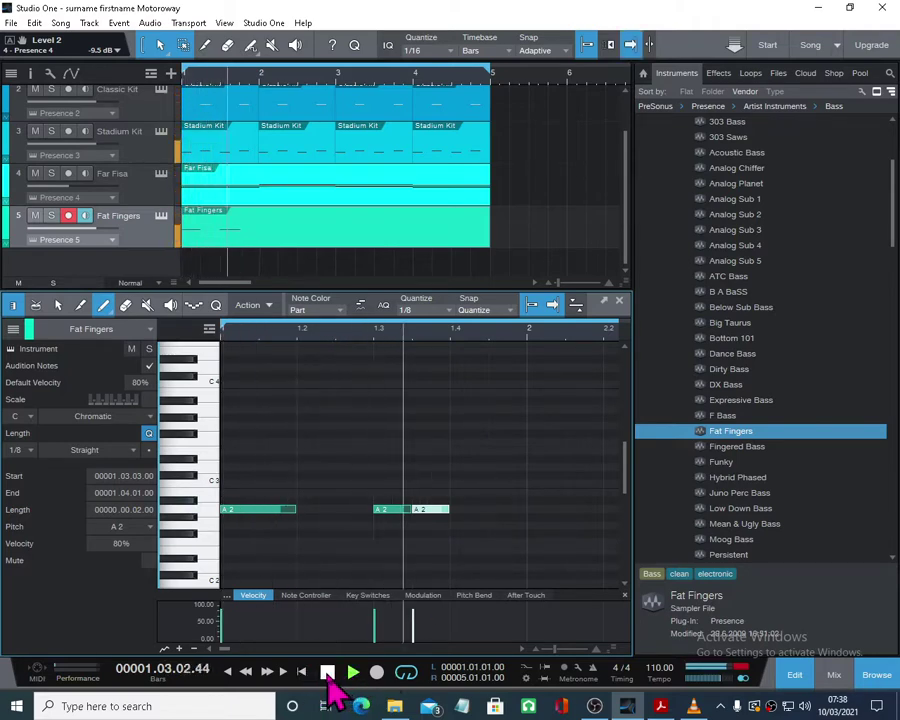
{"action": "left_click", "coordinate": [328, 672]}
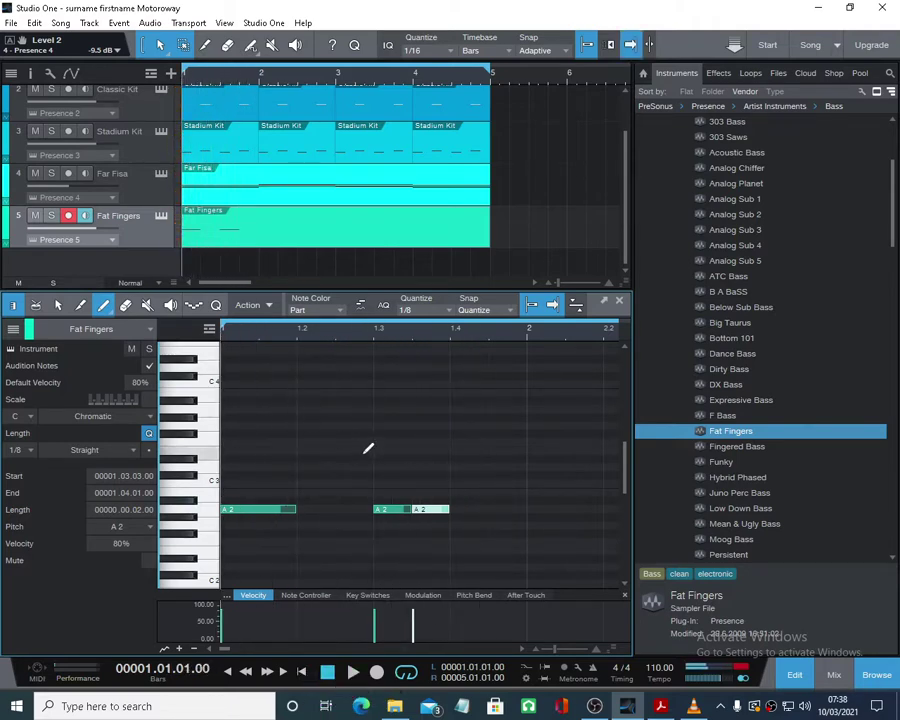
- Draw a quarter-note C3 on beat 1 of bar 2 and two consecutive eighth-note C3s from beat 3
{"action": "scroll", "coordinate": [522, 650], "scroll_direction": "right", "scroll_amount": 1}
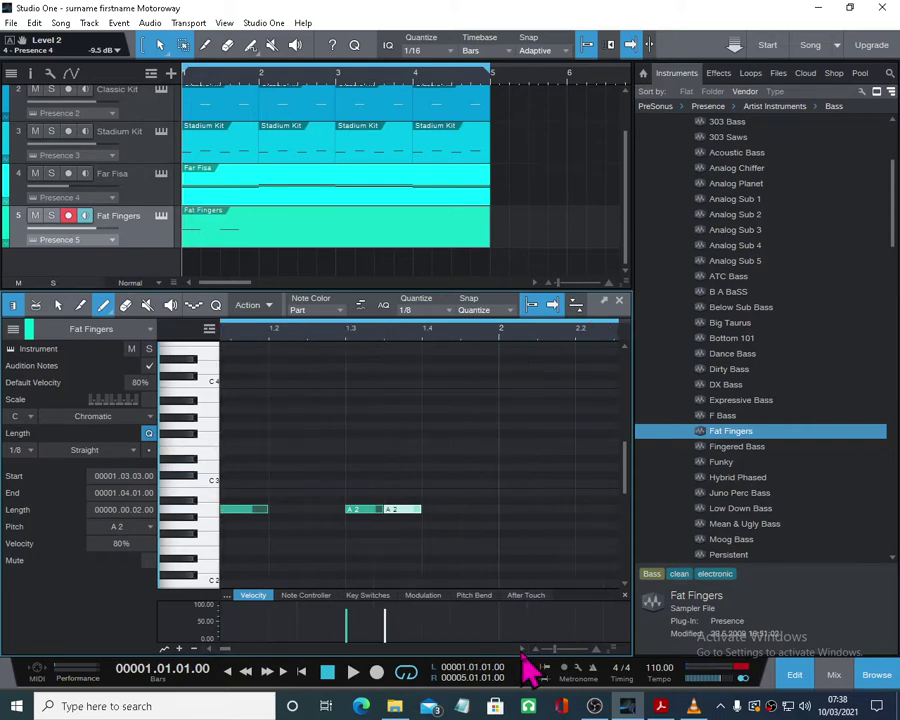
{"action": "scroll", "coordinate": [522, 650], "scroll_direction": "right", "scroll_amount": 6}
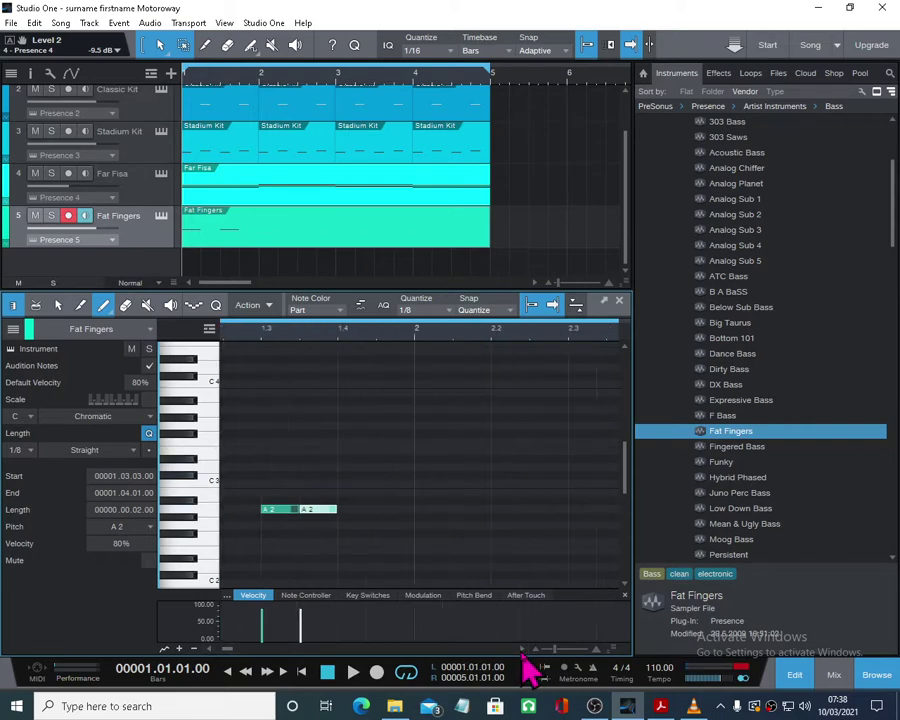
{"action": "left_click", "coordinate": [339, 480]}
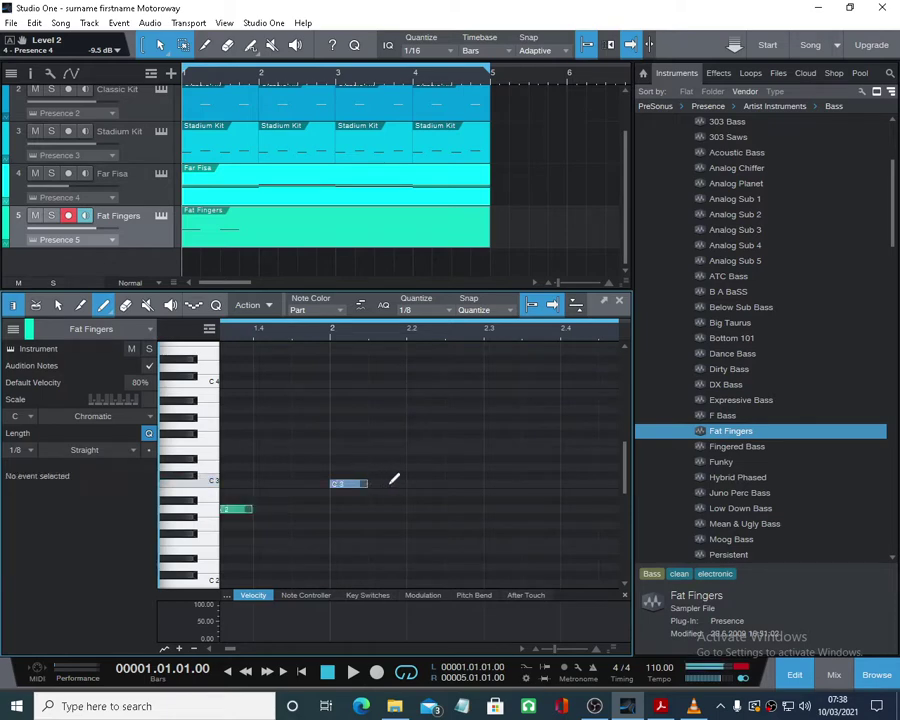
{"action": "left_click", "coordinate": [403, 476]}
{"action": "left_click", "coordinate": [341, 483]}
{"action": "left_click_drag", "start_coordinate": [417, 480], "coordinate": [418, 480]}
{"action": "left_click", "coordinate": [499, 480]}
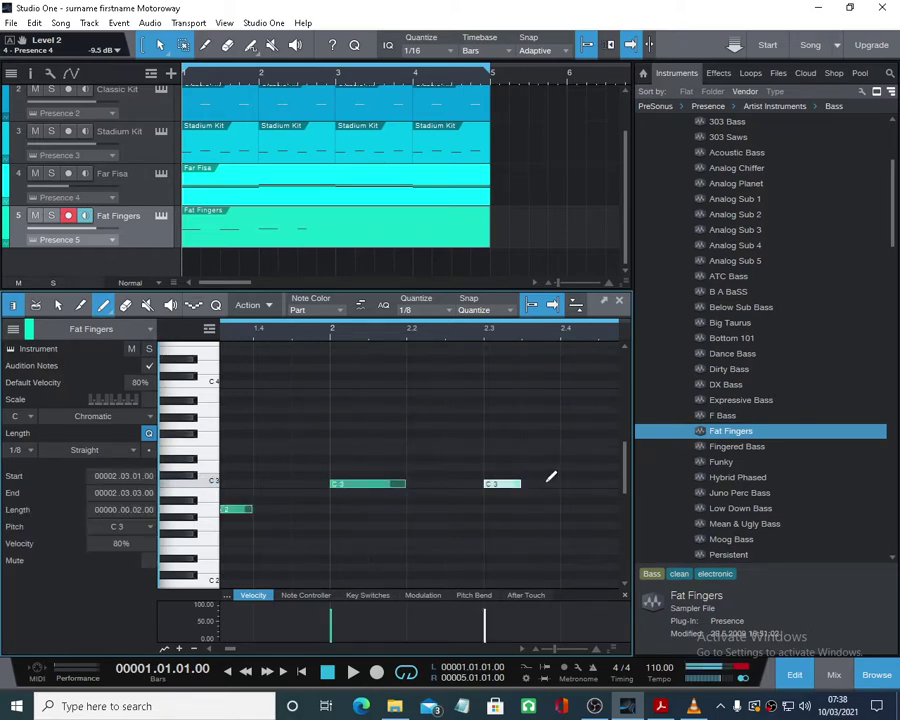
{"action": "left_click", "coordinate": [540, 480]}
- Draw a quarter-note G2 on beat 1 of bar 3 and two consecutive eighth-note G2s from beat 3
{"action": "scroll", "coordinate": [522, 652], "scroll_direction": "right", "scroll_amount": 5}
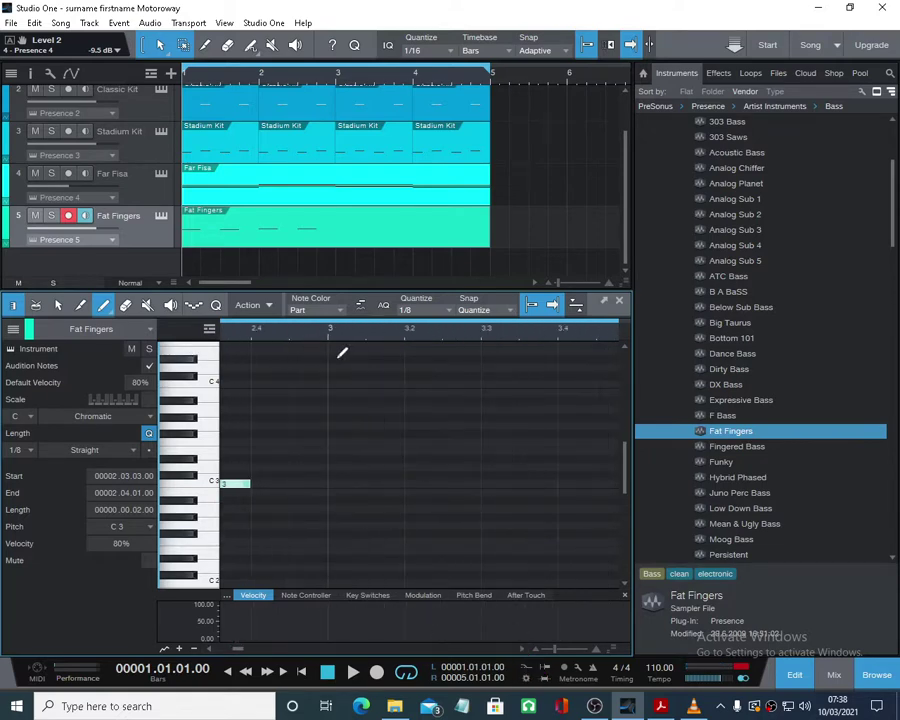
{"action": "left_click", "coordinate": [338, 537]}
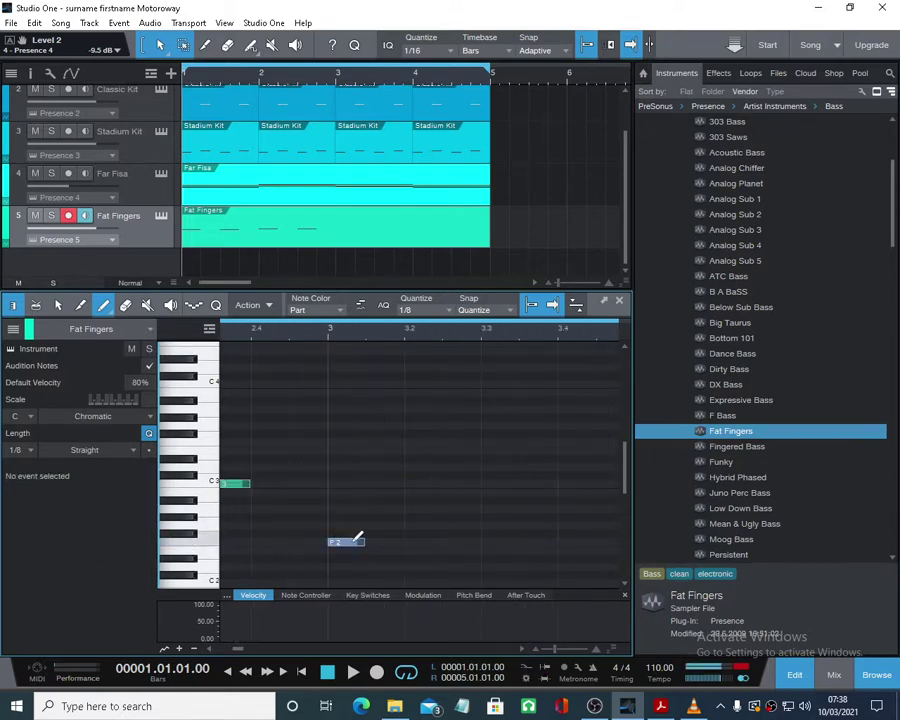
{"action": "left_click", "coordinate": [337, 525]}
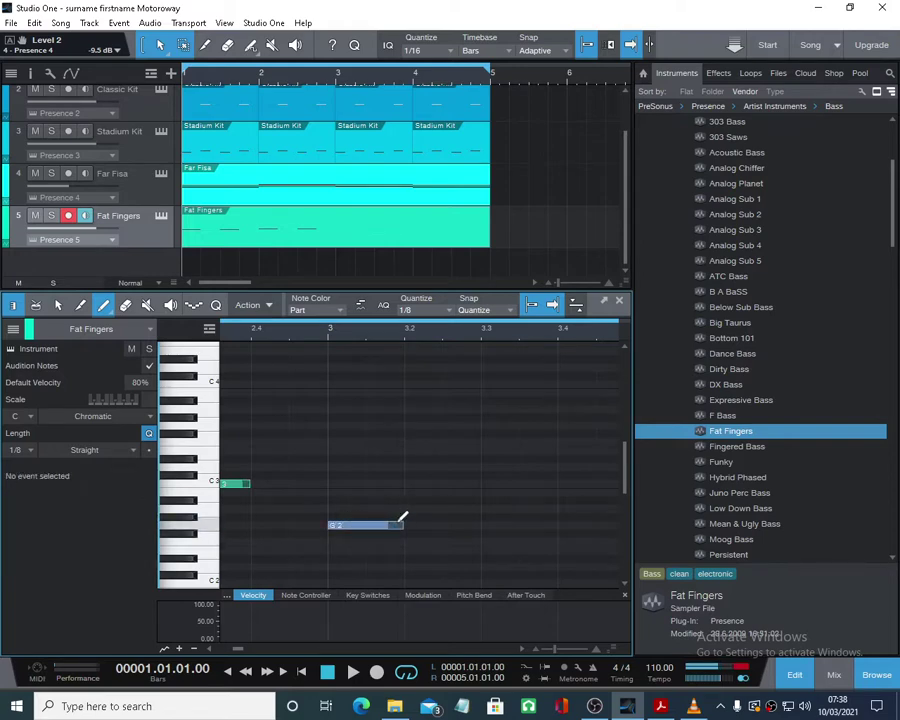
{"action": "left_click_drag", "start_coordinate": [402, 519], "coordinate": [403, 520]}
{"action": "left_click", "coordinate": [505, 525]}
{"action": "left_click", "coordinate": [550, 525]}
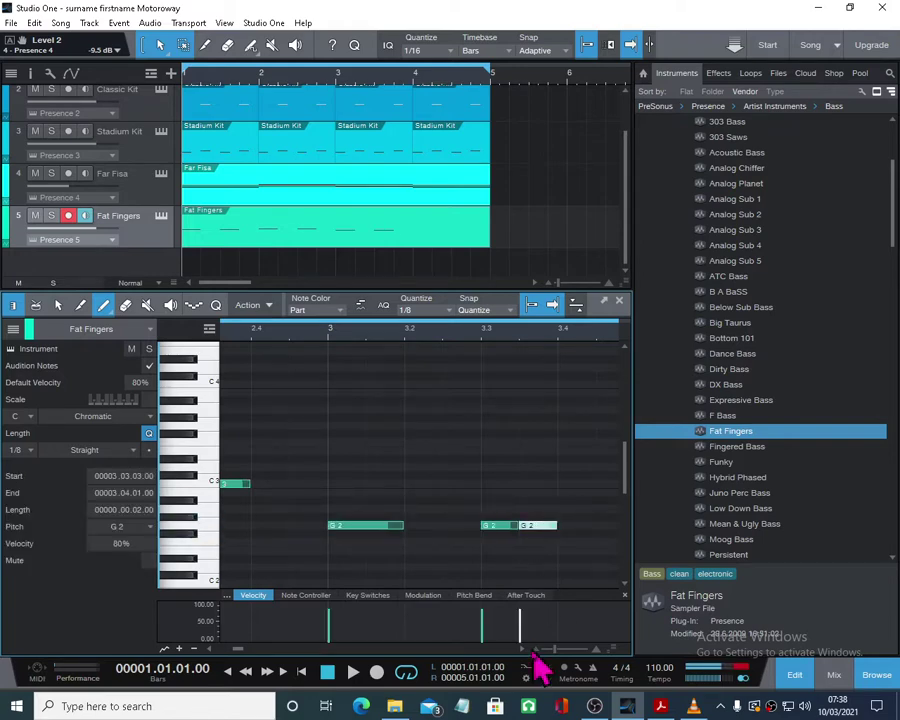
- Draw a quarter-note F2 on beat 1 of bar 4 and two consecutive eighth-note F2s from beat 3
{"action": "scroll", "coordinate": [525, 650], "scroll_direction": "right", "scroll_amount": 4}
{"action": "scroll", "coordinate": [530, 660], "scroll_direction": "right", "scroll_amount": 1}
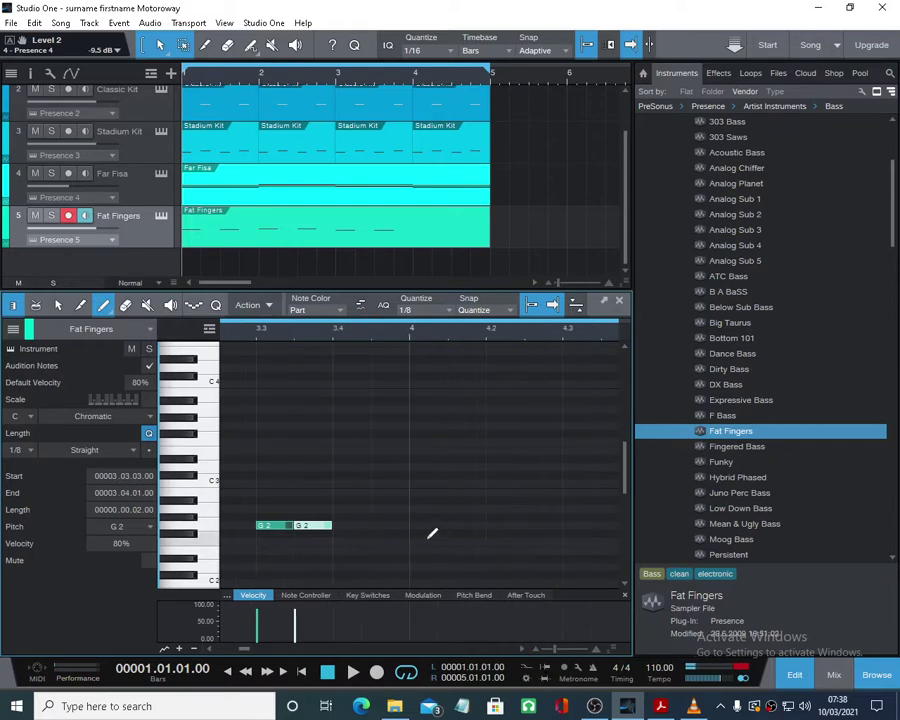
{"action": "left_click_drag", "start_coordinate": [419, 541], "coordinate": [492, 540]}
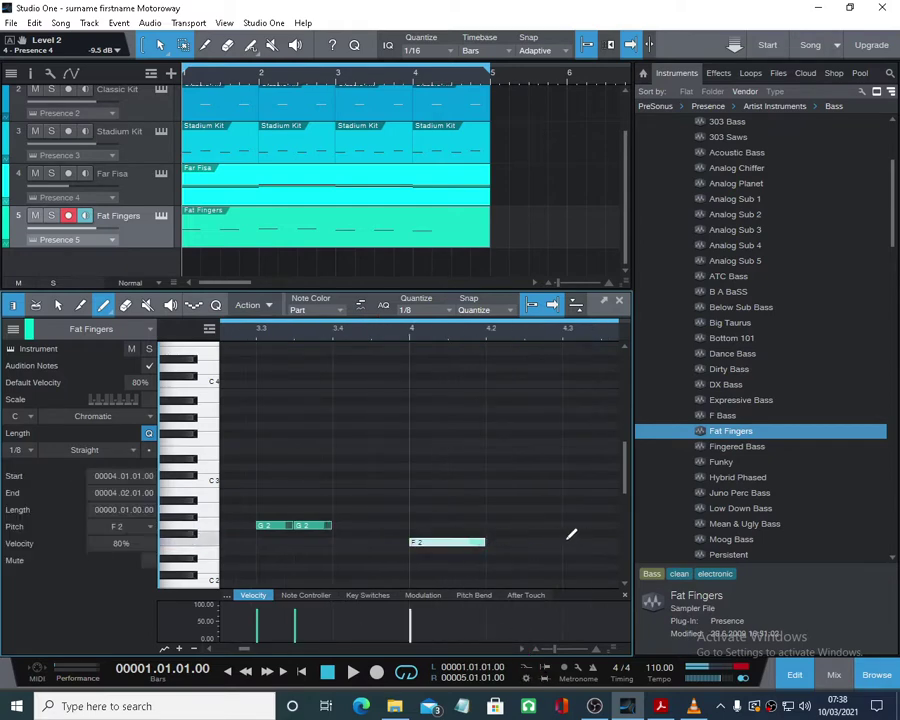
{"action": "left_click", "coordinate": [571, 541]}
{"action": "left_click", "coordinate": [604, 541]}
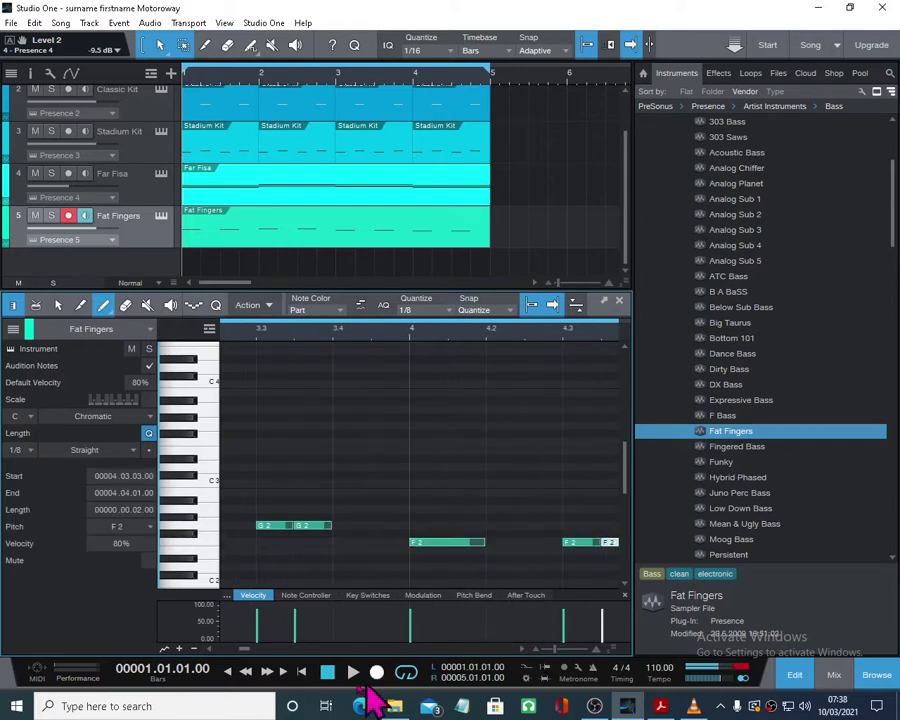
- Play the loop from the start, audition the F Bass preset on the Fat Fingers track and switch its instrument to Fingered Bass
{"action": "left_click", "coordinate": [303, 673]}
{"action": "left_click", "coordinate": [354, 673]}
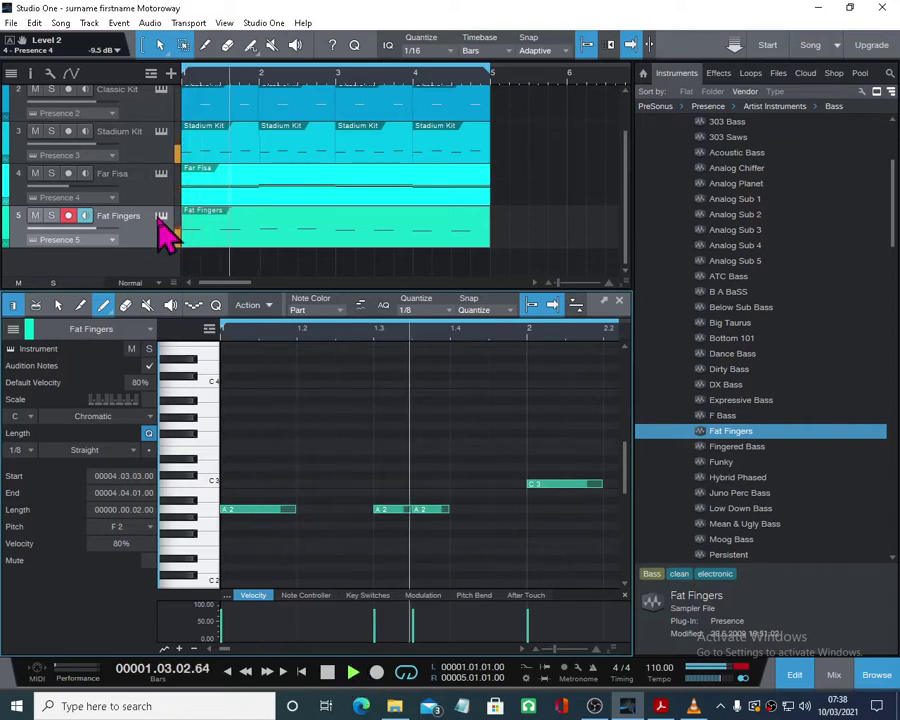
{"action": "left_click", "coordinate": [161, 216]}
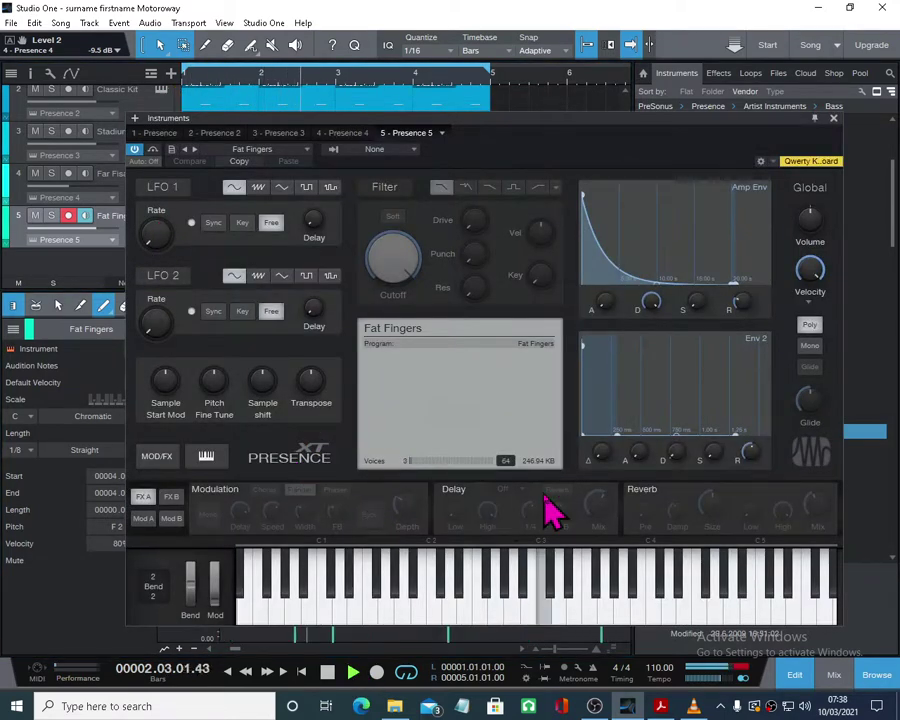
{"action": "left_click", "coordinate": [305, 147]}
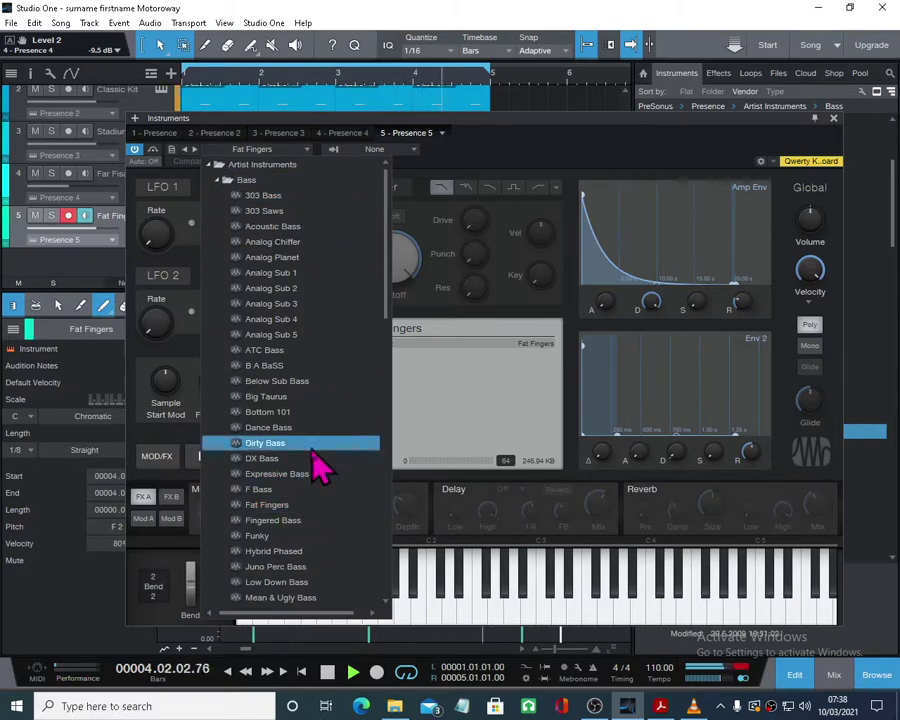
{"action": "left_click", "coordinate": [288, 492]}
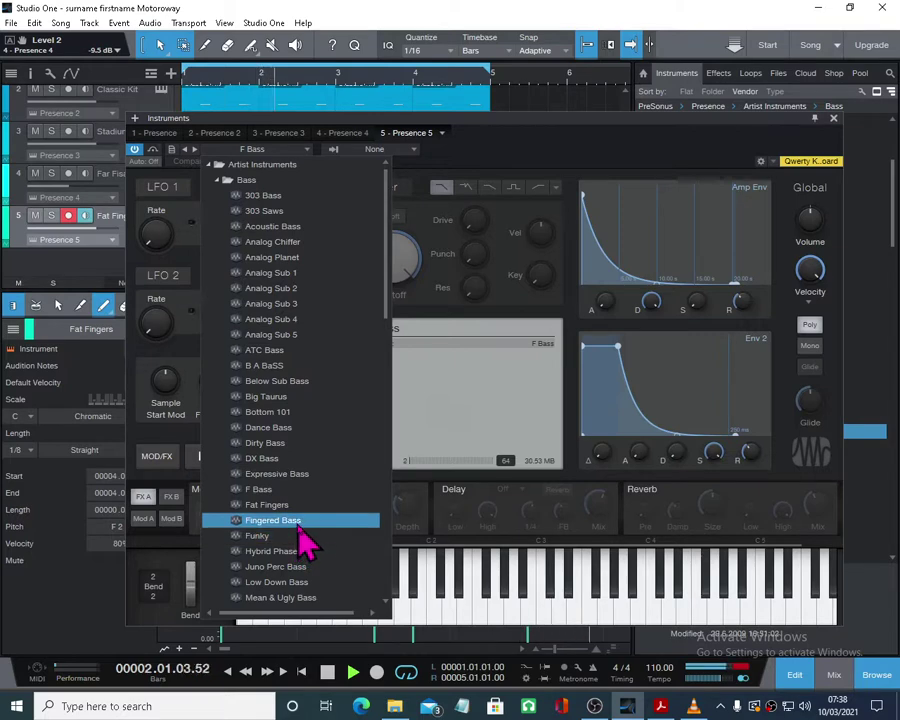
{"action": "left_click", "coordinate": [298, 526]}
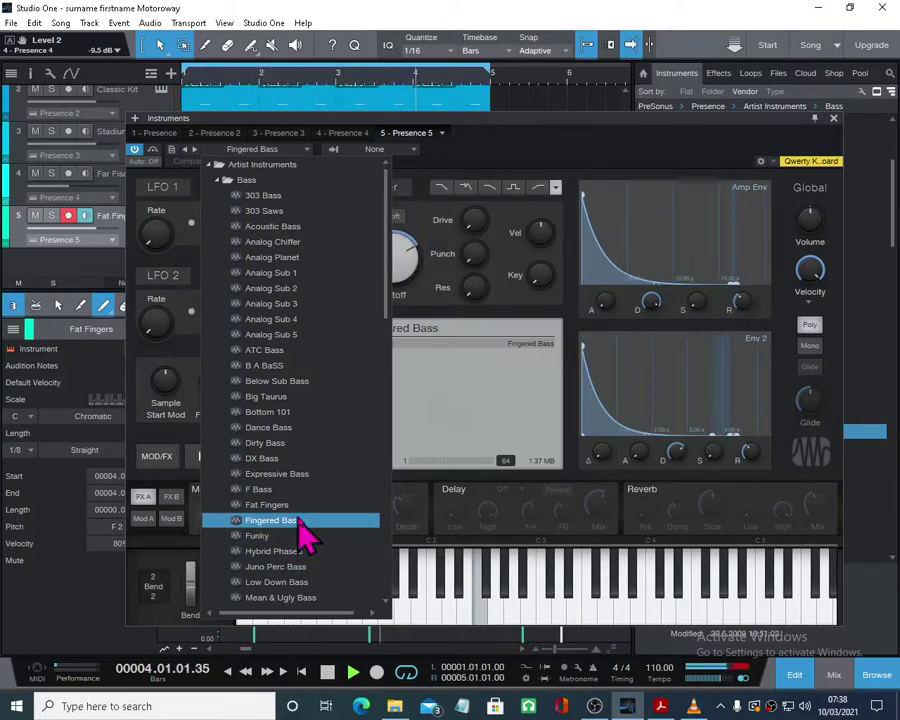
{"action": "key", "text": "Up"}
{"action": "key", "text": "Up"}
{"action": "key", "text": "Up"}
{"action": "key", "text": "Up"}
{"action": "key", "text": "Up"}
{"action": "left_click", "coordinate": [834, 119]}
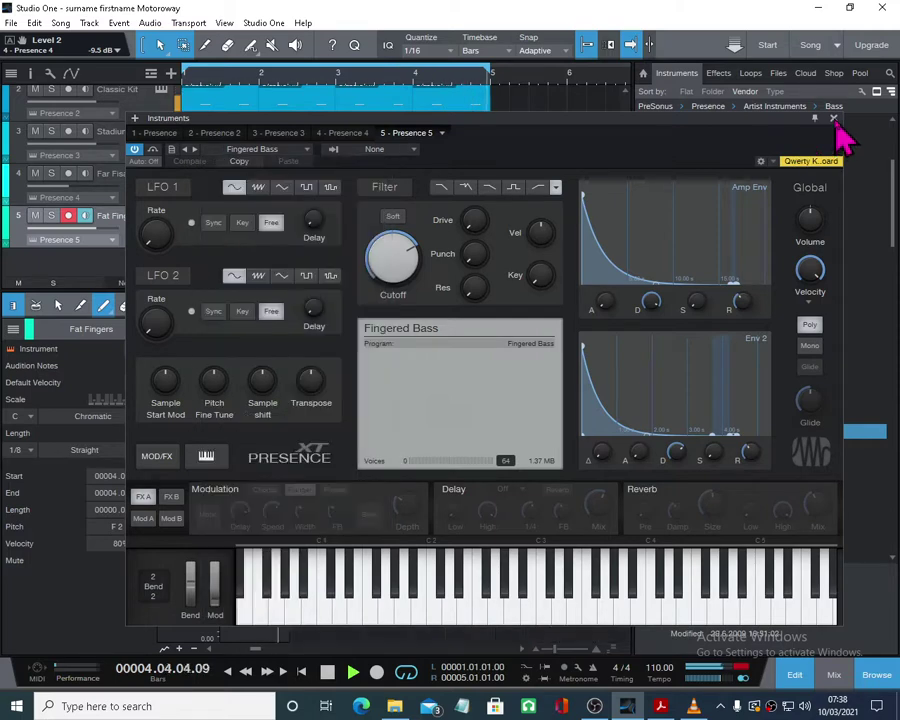
{"action": "left_click", "coordinate": [834, 119]}
- Raise the Fat Fingers track's volume to about +5.2 dB, stop playback and review its instrument's bass preset list
{"action": "left_click_drag", "start_coordinate": [122, 234], "coordinate": [131, 235]}
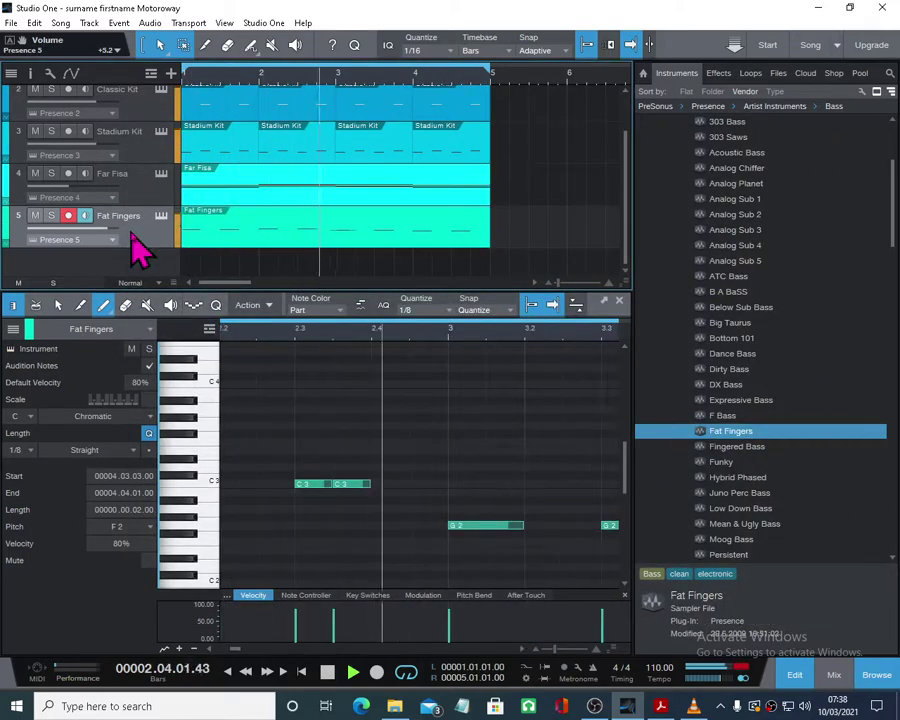
{"action": "left_click", "coordinate": [327, 672]}
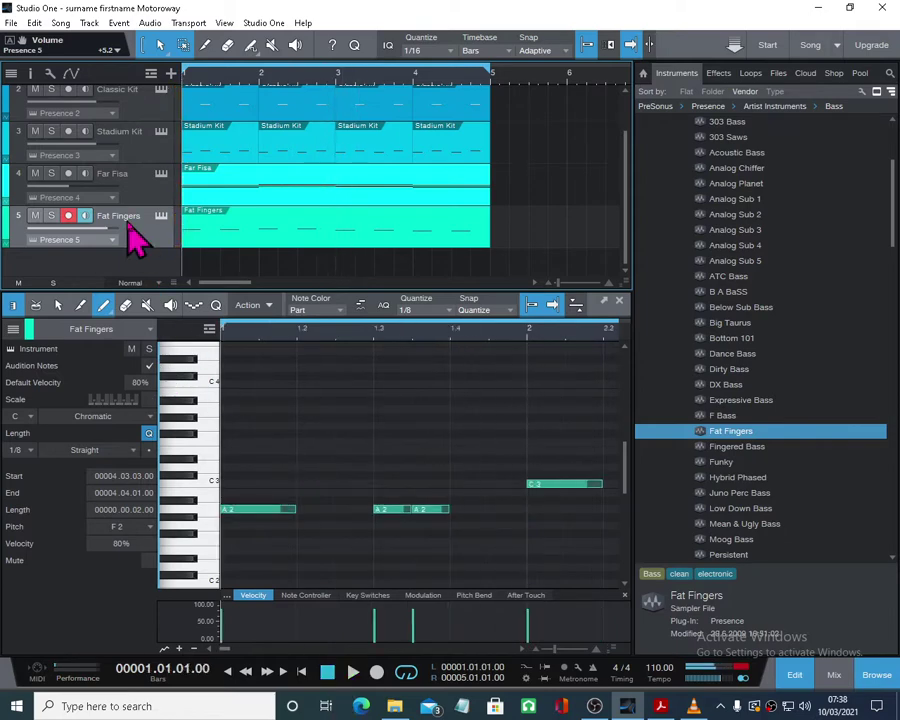
{"action": "left_click", "coordinate": [161, 216]}
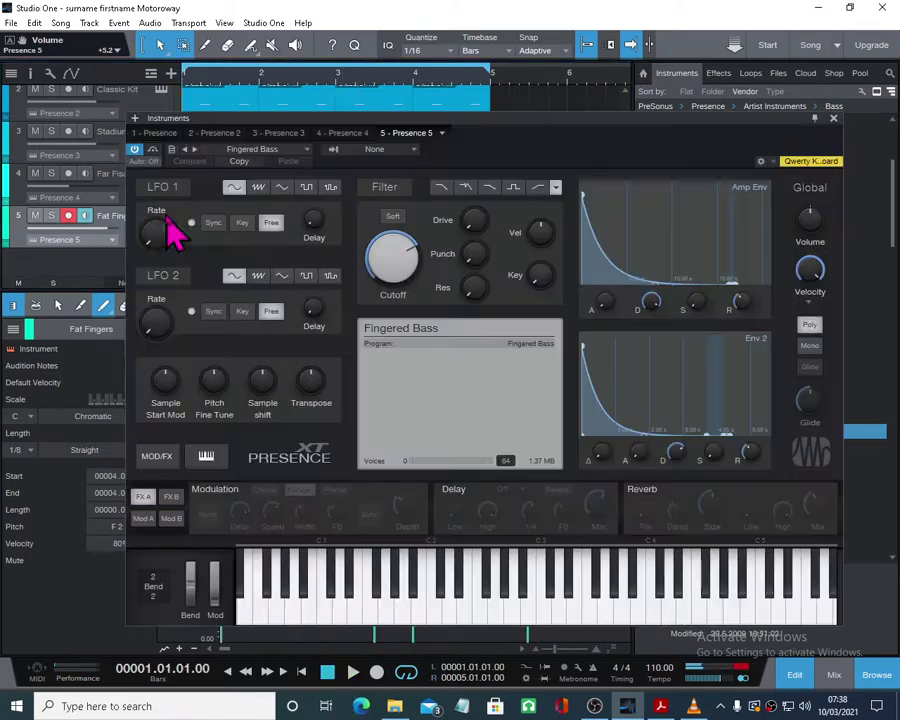
{"action": "left_click", "coordinate": [309, 153]}
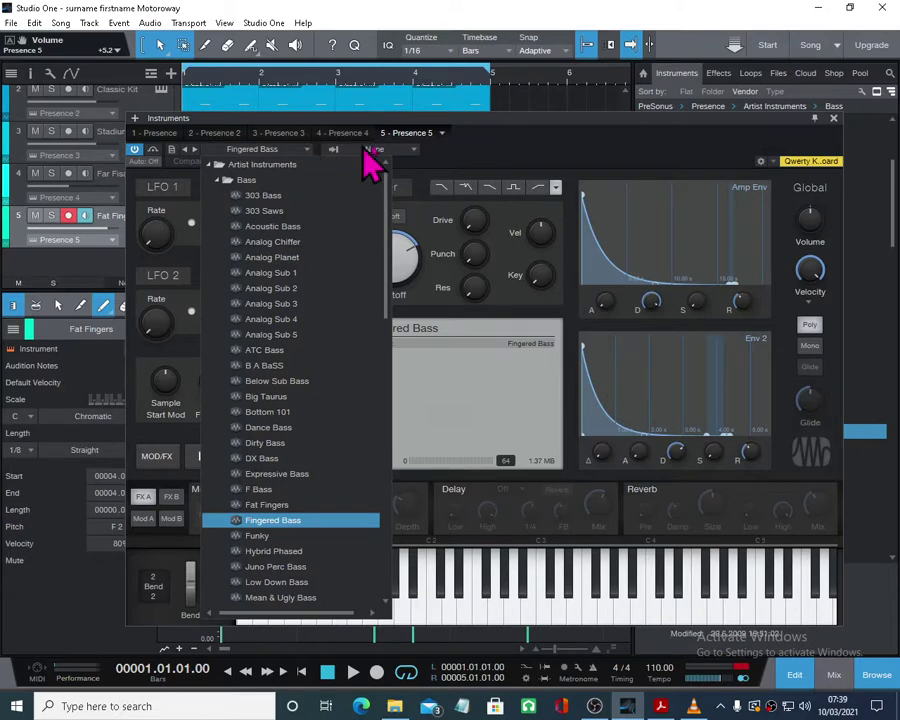
{"action": "left_click", "coordinate": [830, 122]}
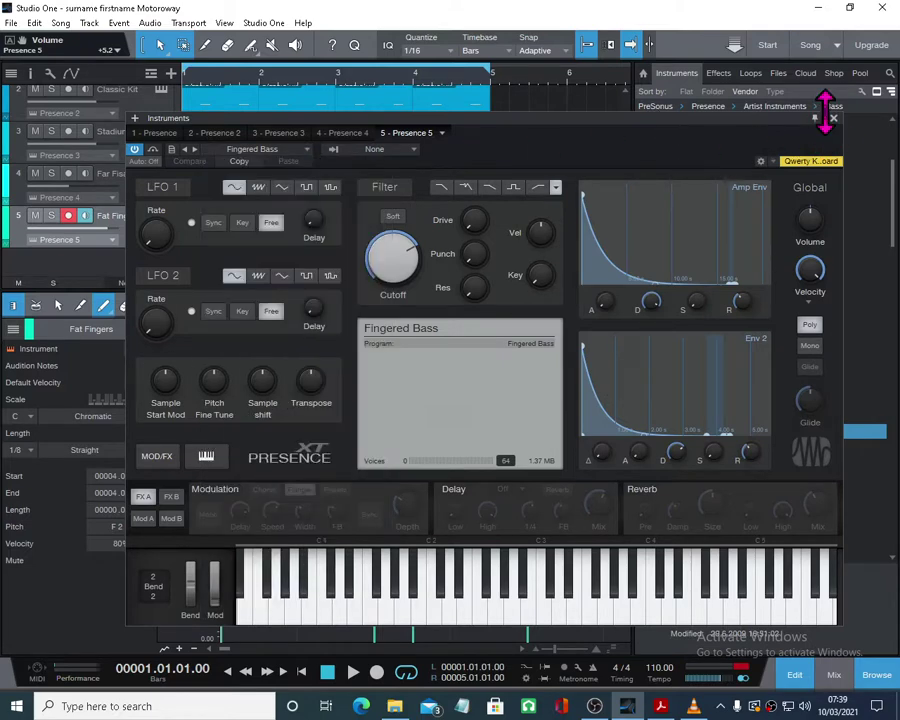
{"action": "left_click", "coordinate": [834, 119]}
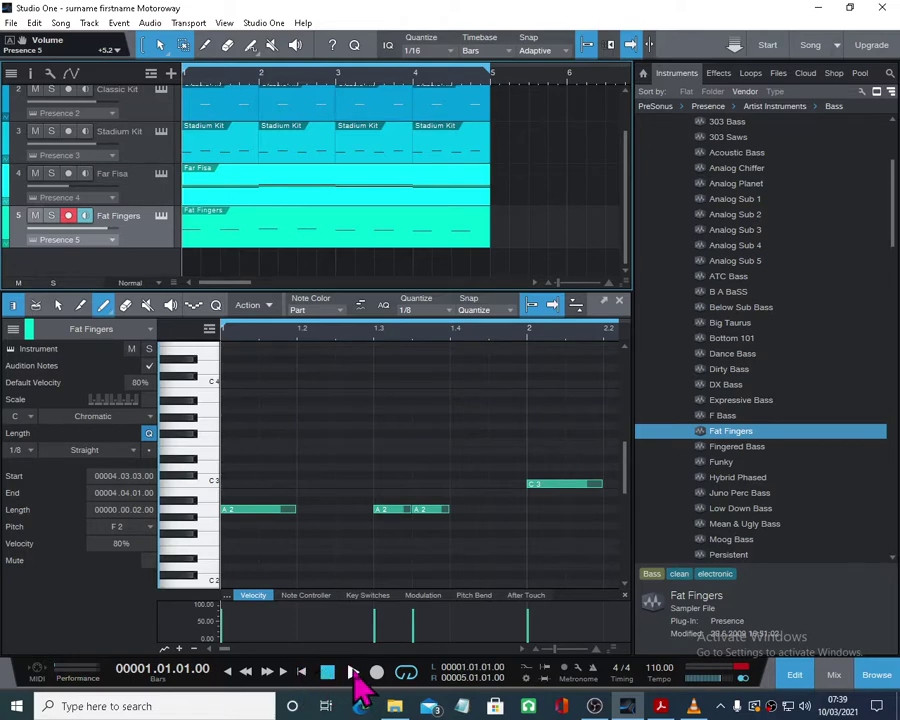
- During playback with the note editor closed, set Far Fisa to about -16.8 dB and Strato Guitar to about +1.6 dB, and disarm Fat Fingers
{"action": "left_click", "coordinate": [353, 670]}
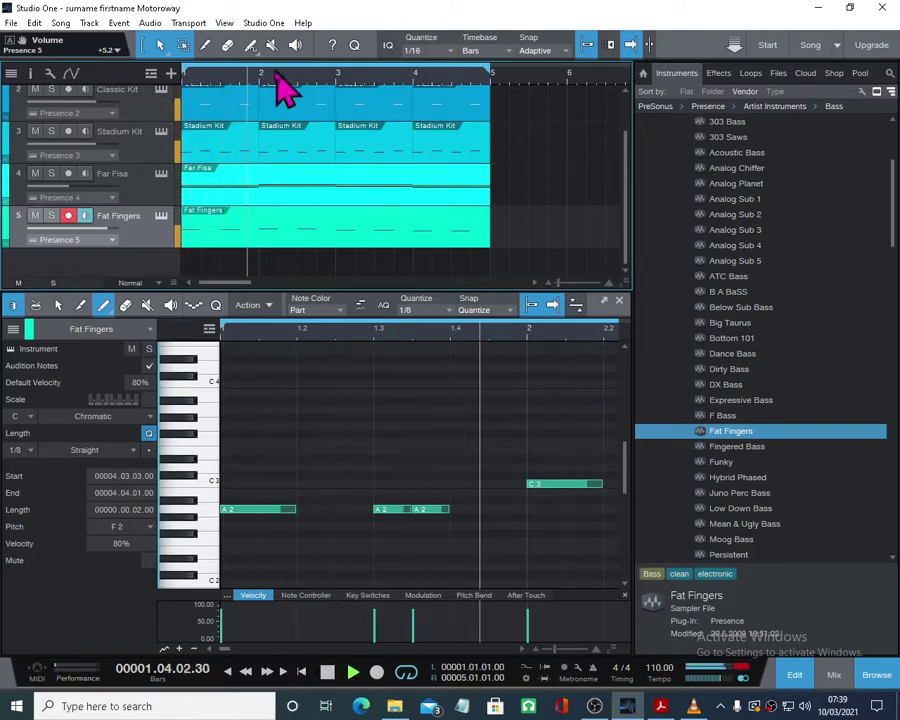
{"action": "left_click_drag", "start_coordinate": [271, 74], "coordinate": [260, 60]}
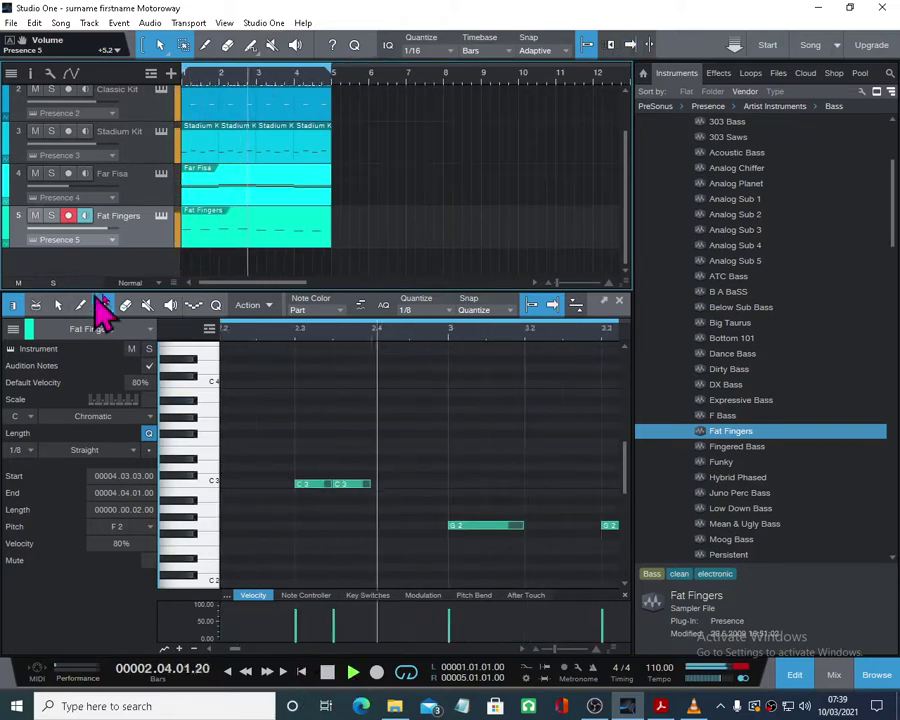
{"action": "left_click", "coordinate": [619, 300]}
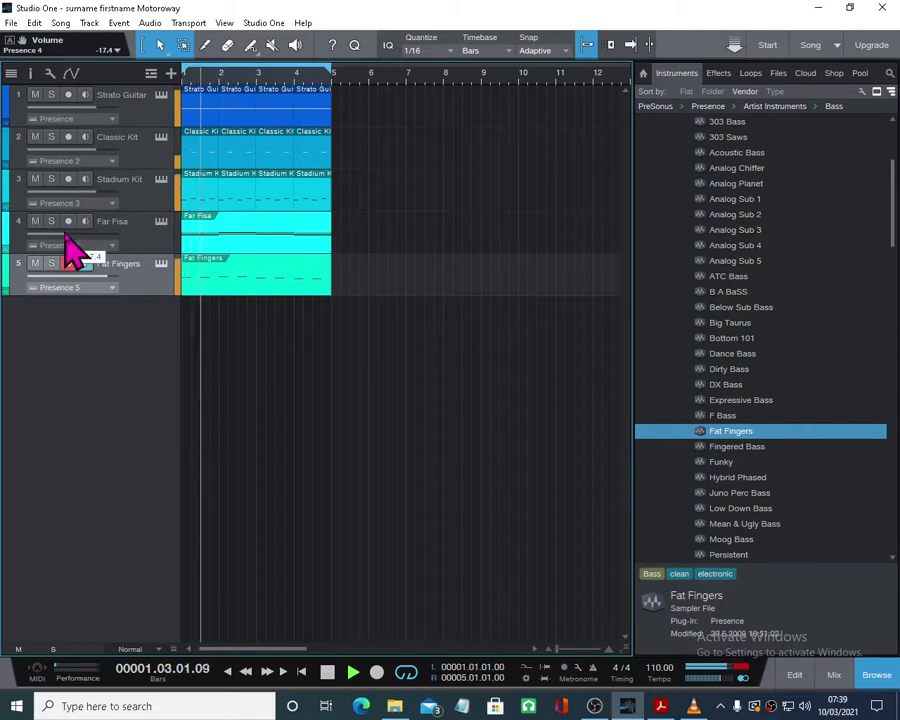
{"action": "left_click", "coordinate": [68, 263]}
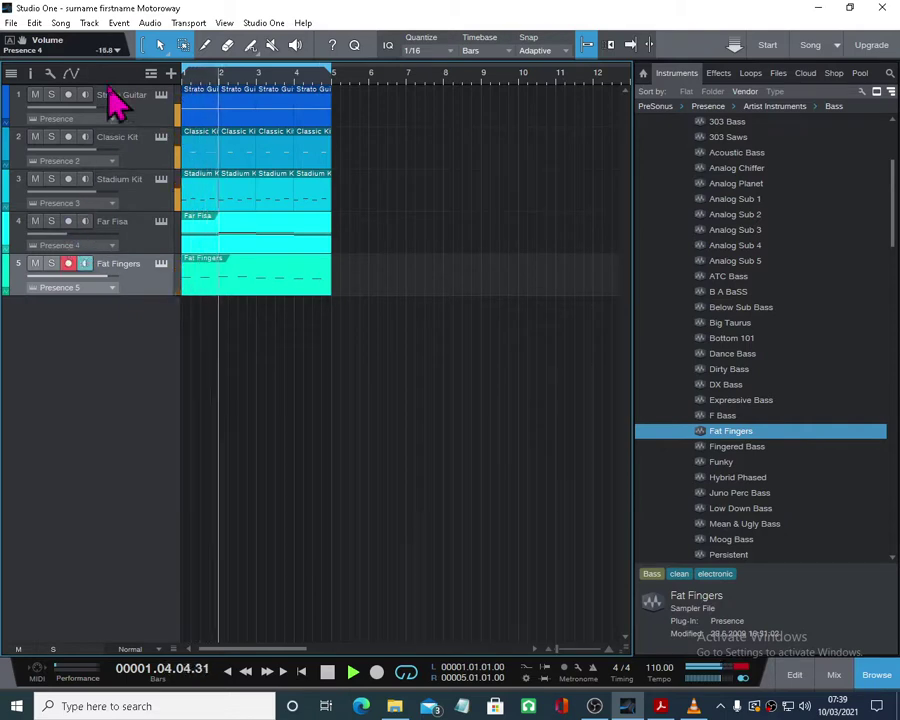
{"action": "left_click", "coordinate": [326, 671]}
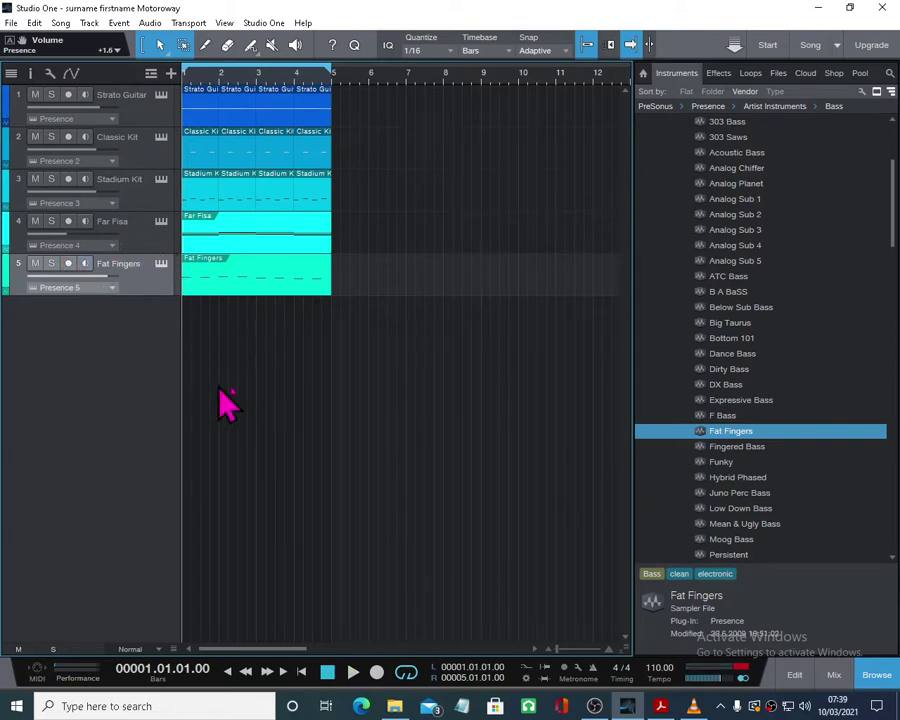
- Examine the Jazz Guitar section of the Motorway instructions PDF, comparing its four-bar note pattern with the bass pattern, and return to the song
{"action": "left_click", "coordinate": [660, 706]}
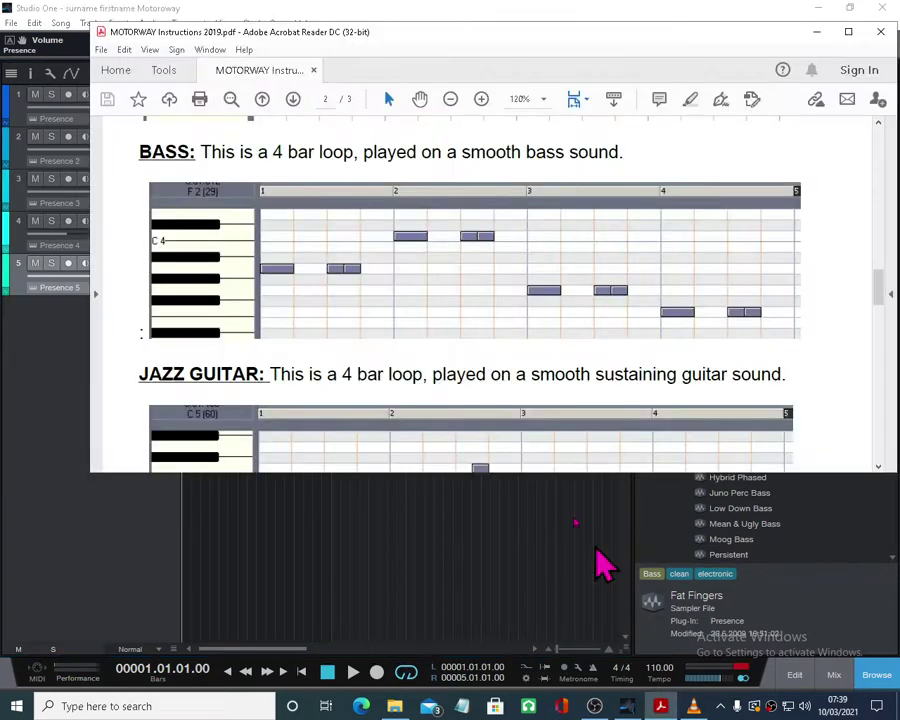
{"action": "scroll", "coordinate": [298, 307], "scroll_direction": "down", "scroll_amount": 4}
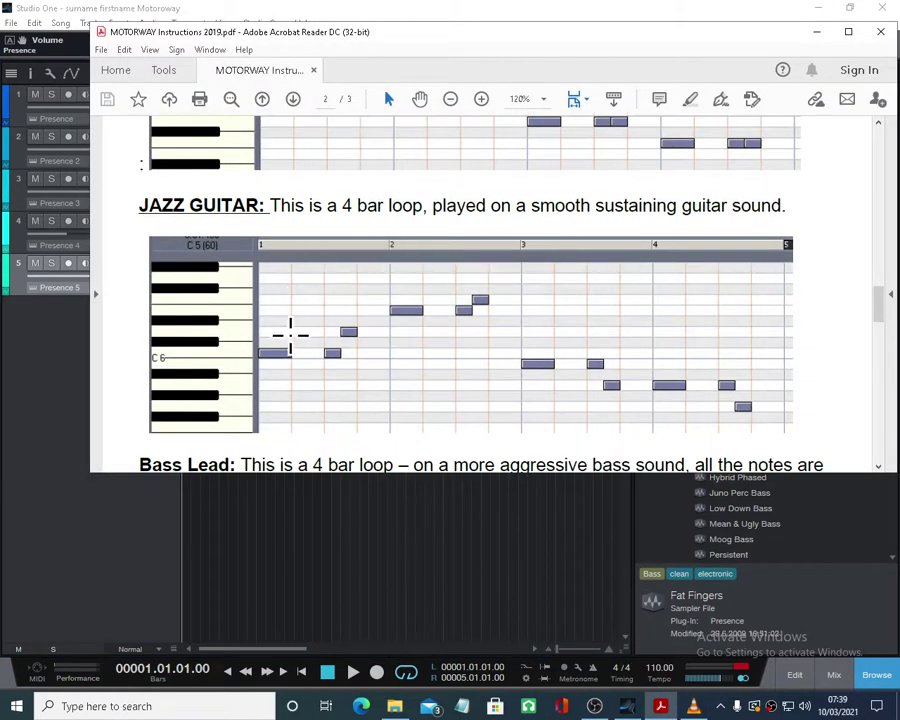
{"action": "scroll", "coordinate": [300, 330], "scroll_direction": "up", "scroll_amount": 3}
{"action": "scroll", "coordinate": [314, 320], "scroll_direction": "down", "scroll_amount": 3}
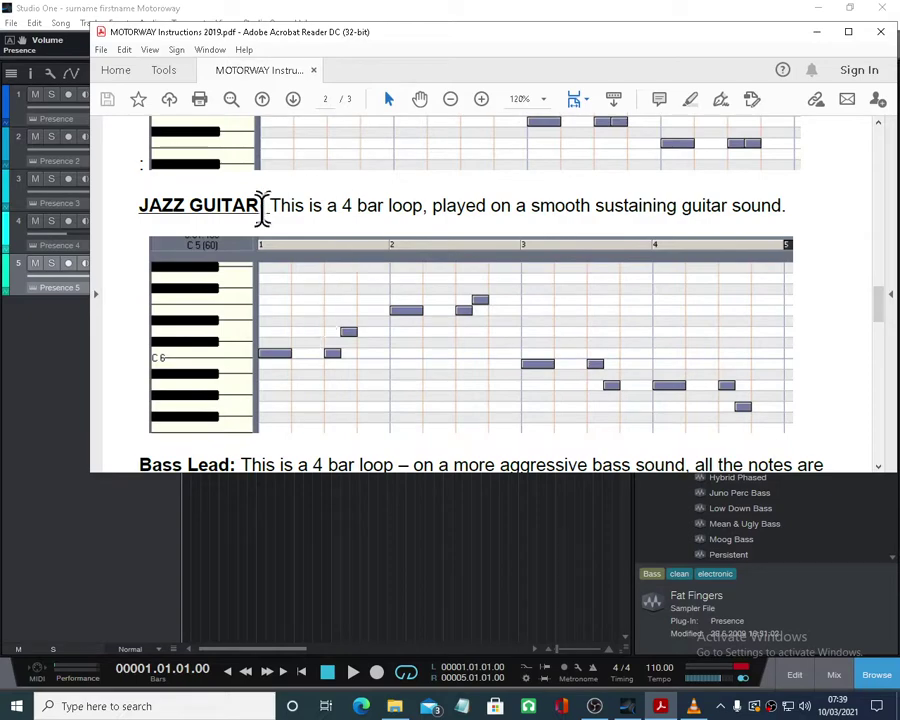
{"action": "scroll", "coordinate": [402, 296], "scroll_direction": "up", "scroll_amount": 2}
{"action": "scroll", "coordinate": [336, 320], "scroll_direction": "down", "scroll_amount": 1}
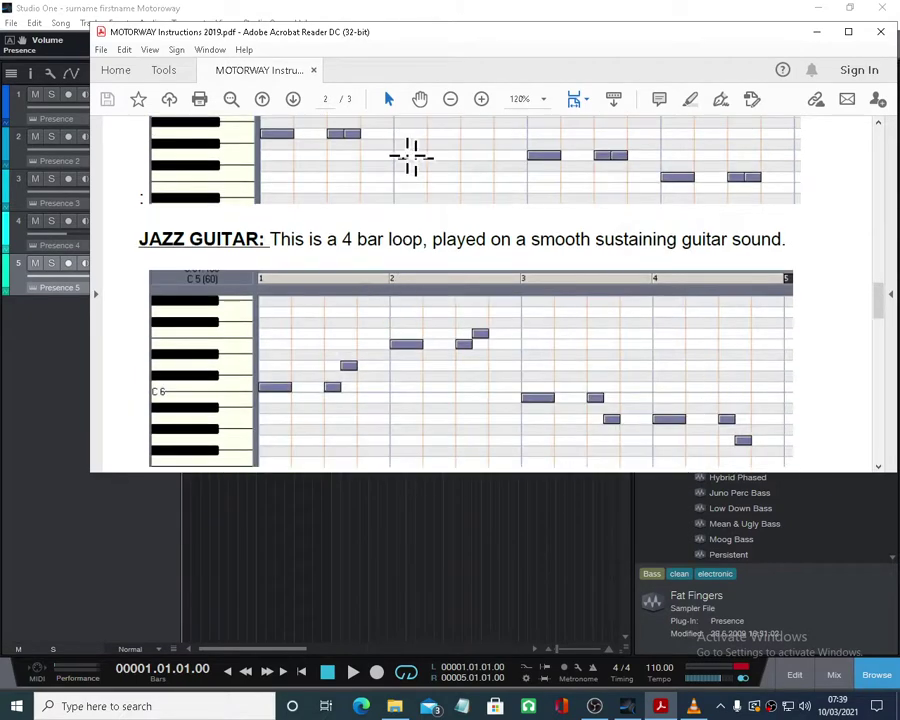
{"action": "scroll", "coordinate": [412, 231], "scroll_direction": "down", "scroll_amount": 2}
{"action": "scroll", "coordinate": [412, 227], "scroll_direction": "up", "scroll_amount": 3}
{"action": "scroll", "coordinate": [416, 229], "scroll_direction": "down", "scroll_amount": 1}
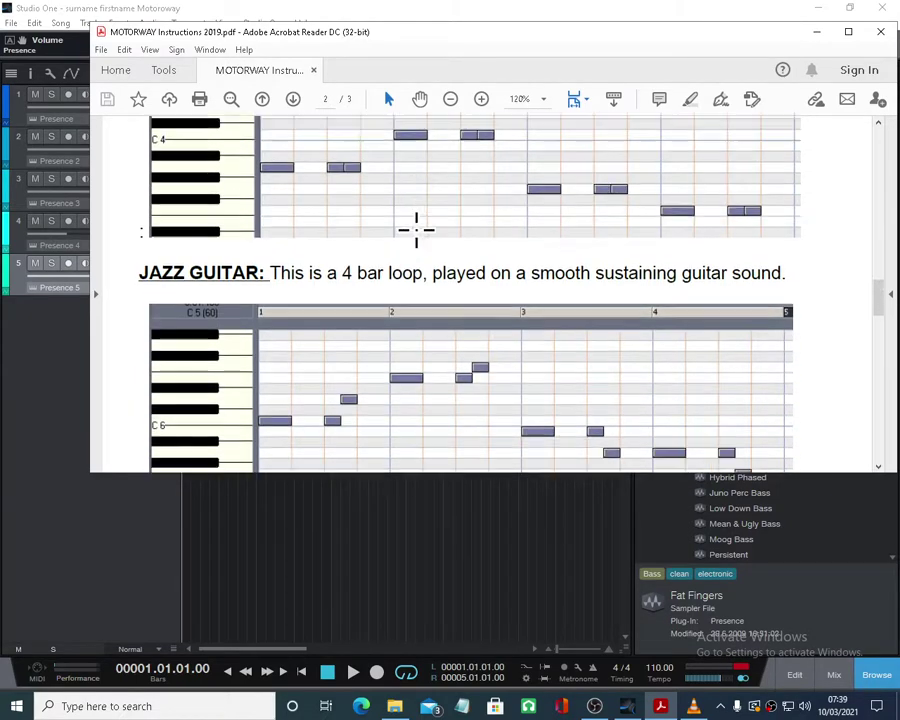
{"action": "scroll", "coordinate": [416, 229], "scroll_direction": "down", "scroll_amount": 2}
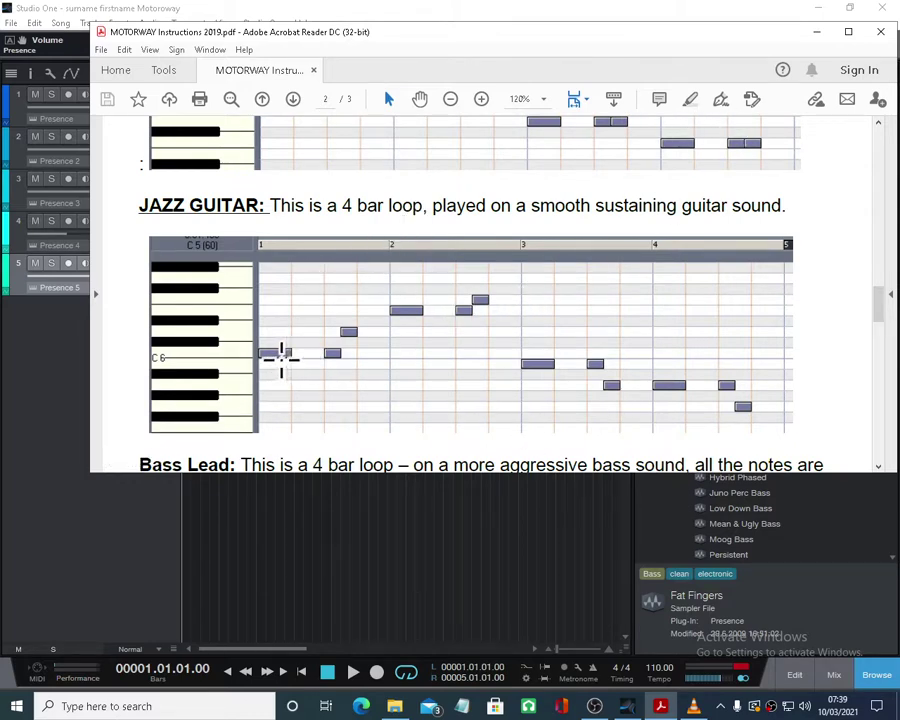
{"action": "left_click", "coordinate": [817, 32]}
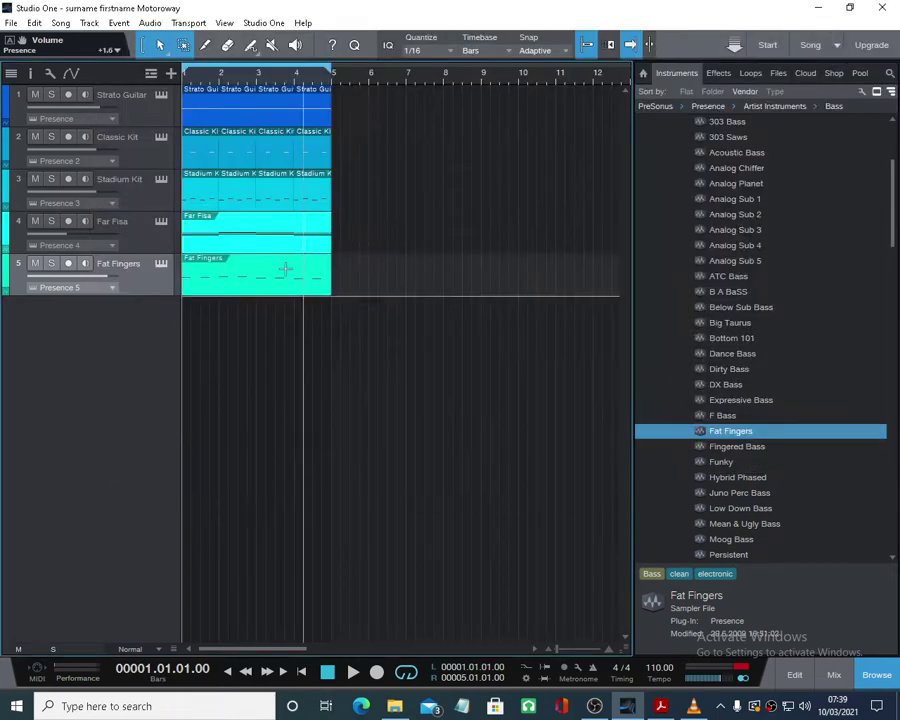
- Add a track using the Jazz Guitar preset from the Presence guitar instruments and increase its reverb mix and size
{"action": "scroll", "coordinate": [730, 320], "scroll_direction": "up", "scroll_amount": 3}
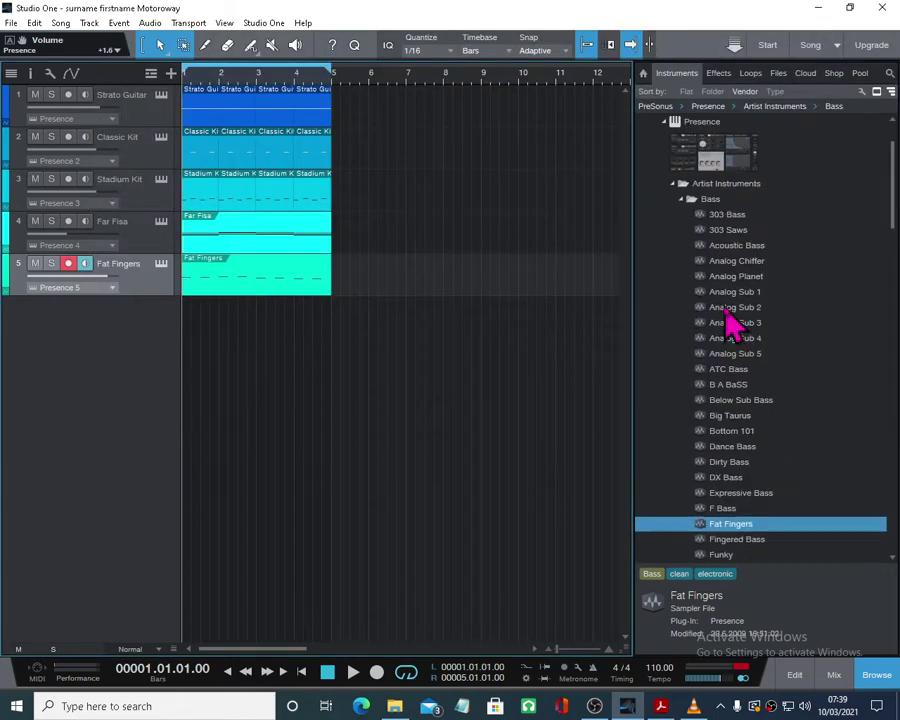
{"action": "left_click", "coordinate": [681, 198]}
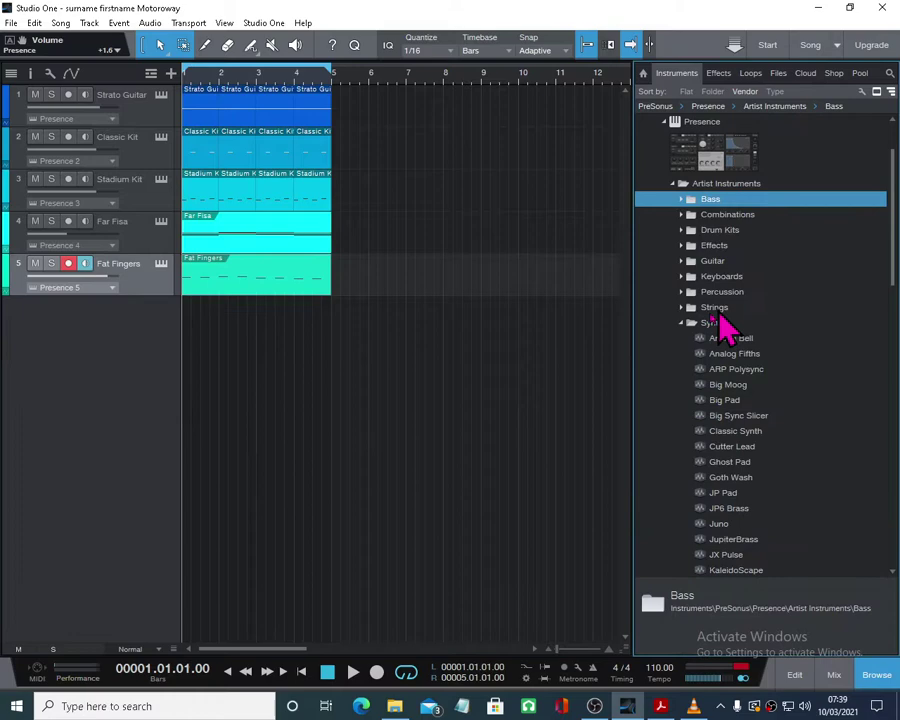
{"action": "left_click", "coordinate": [682, 262]}
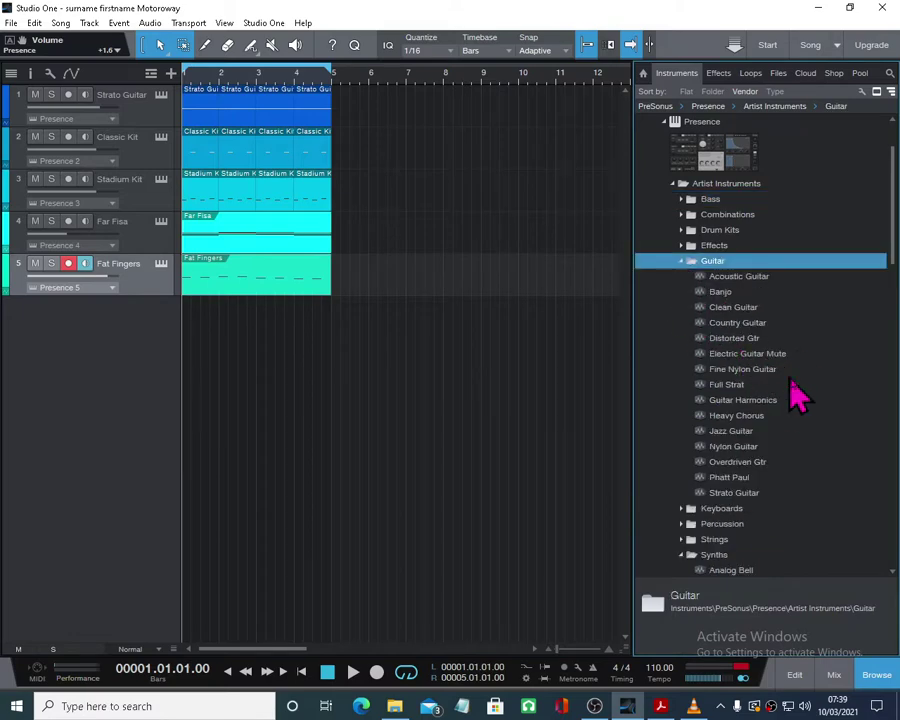
{"action": "left_click_drag", "start_coordinate": [665, 432], "coordinate": [82, 350]}
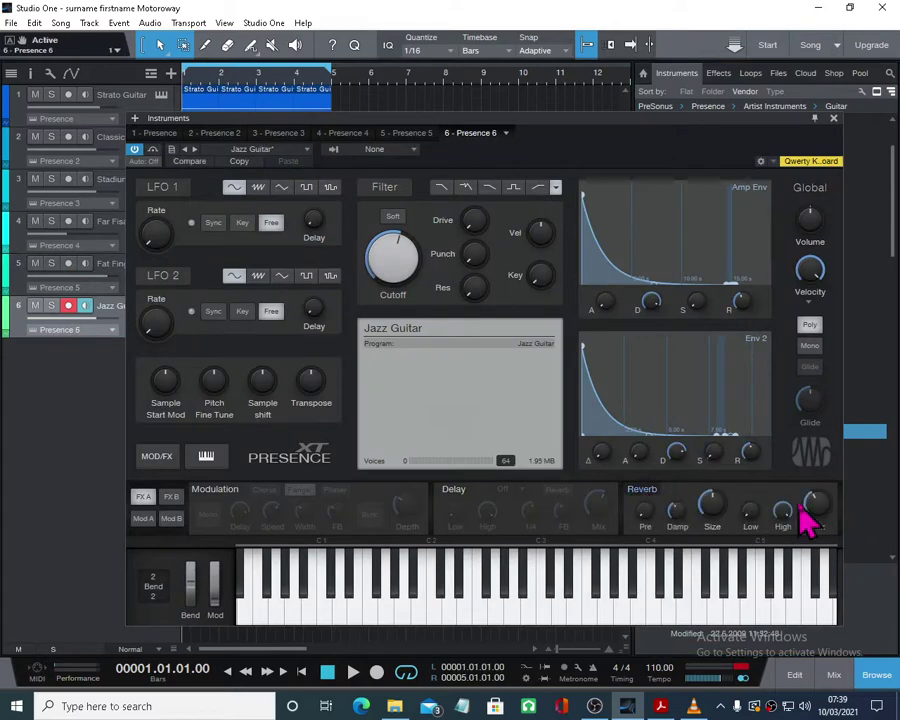
{"action": "left_click_drag", "start_coordinate": [812, 505], "coordinate": [812, 446]}
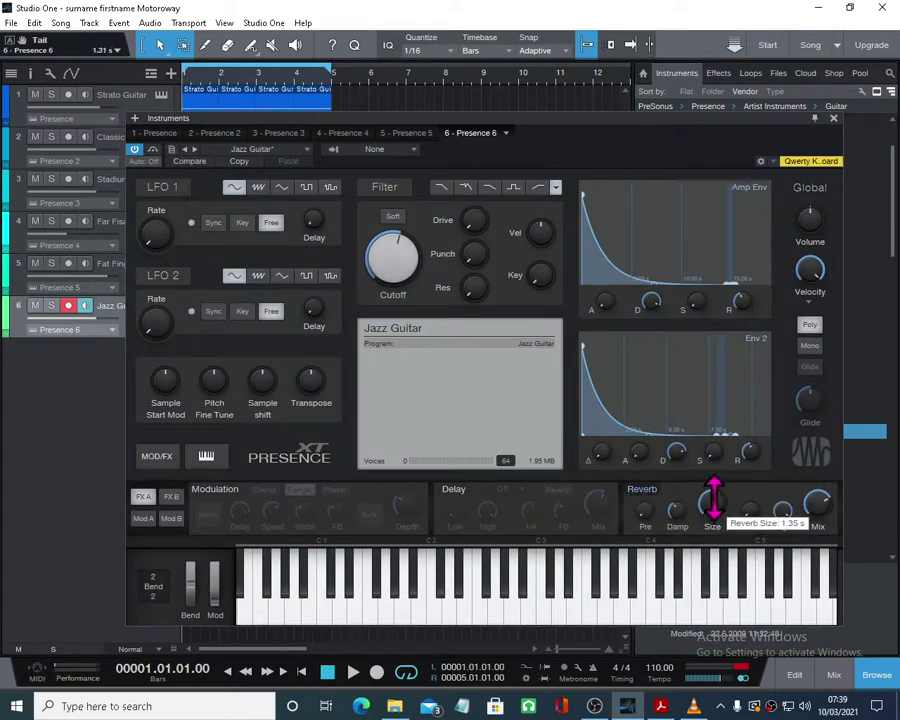
{"action": "left_click", "coordinate": [833, 118]}
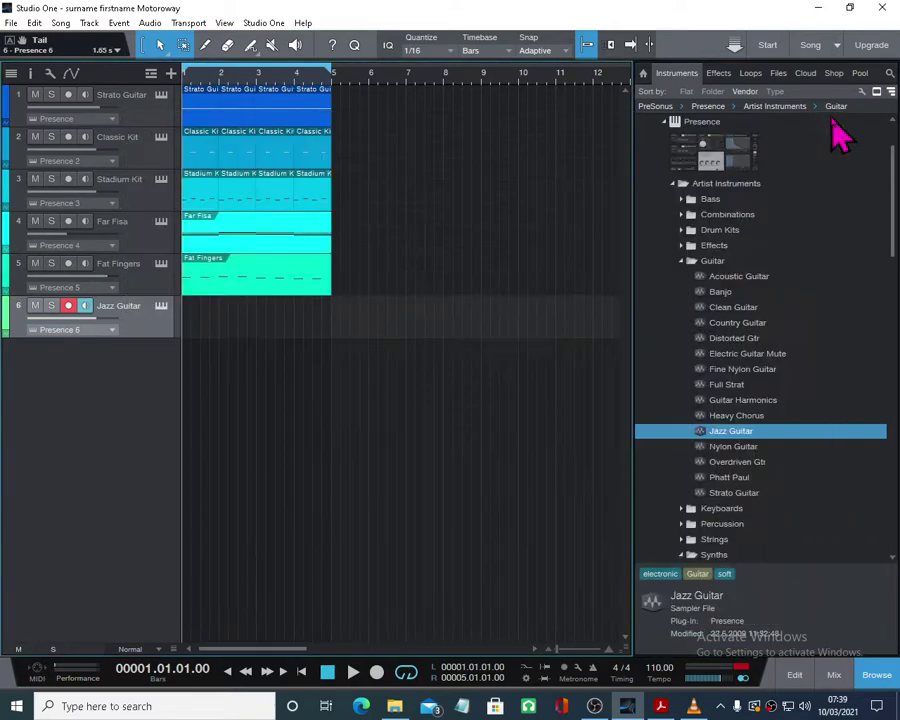
- Copy the four-bar Fat Fingers part onto the Jazz Guitar track at bar 1 and check its notes
{"action": "left_click", "coordinate": [233, 286]}
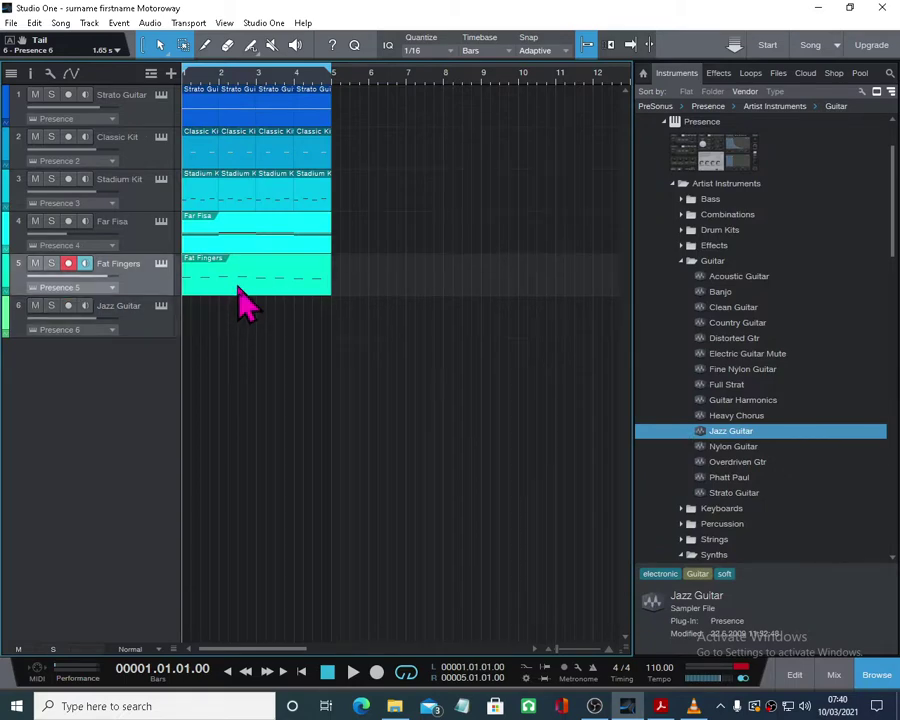
{"action": "left_click_drag", "start_coordinate": [237, 289], "coordinate": [234, 337]}
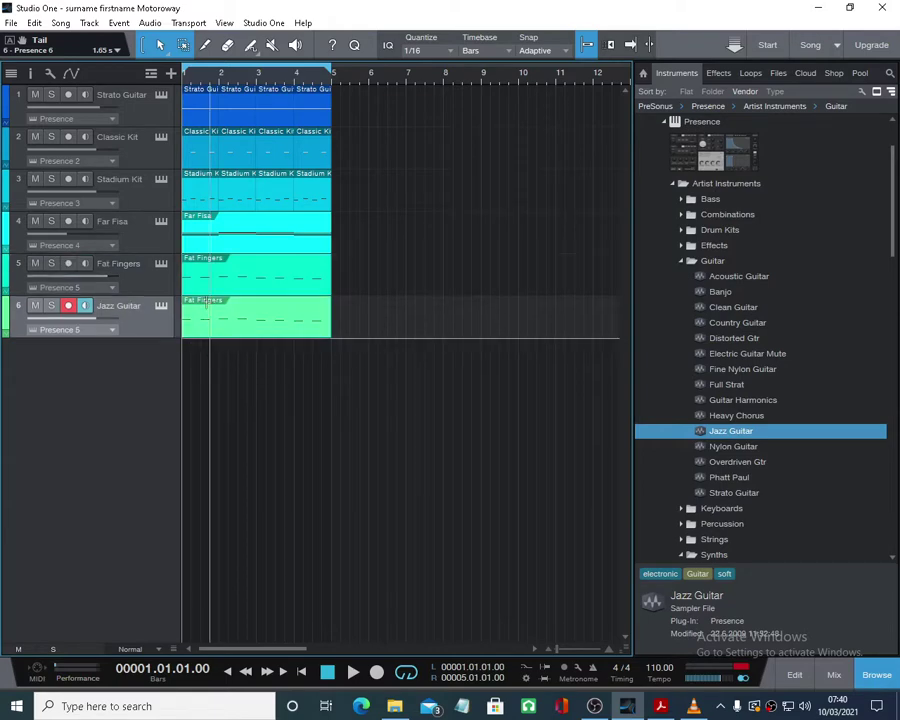
{"action": "double_click", "coordinate": [207, 325]}
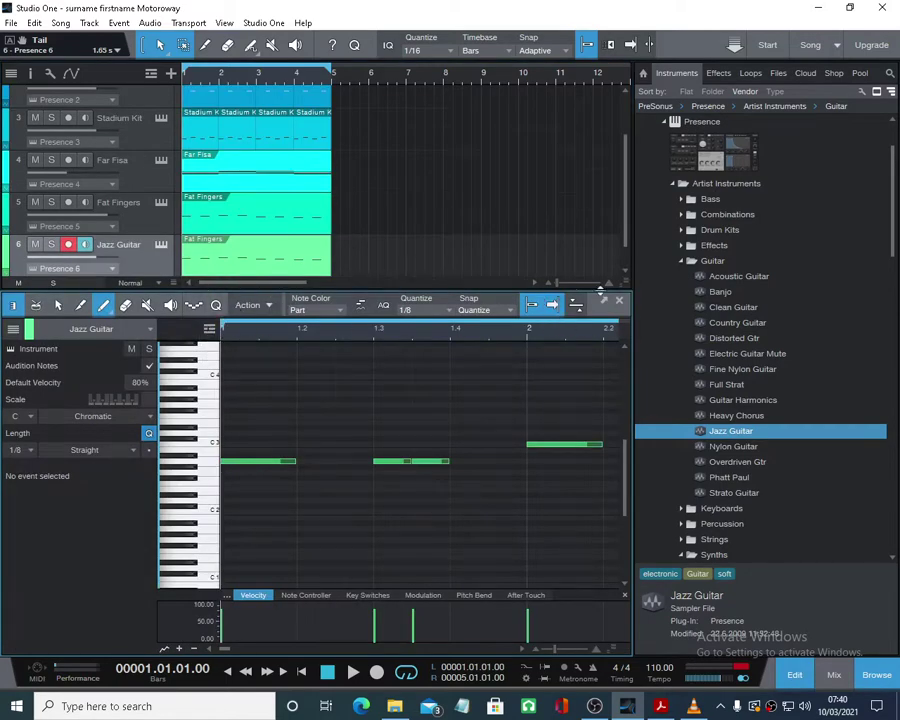
{"action": "left_click", "coordinate": [619, 300]}
- Rename the copied part on the Jazz Guitar track as lead and colour it red
{"action": "right_click", "coordinate": [244, 318]}
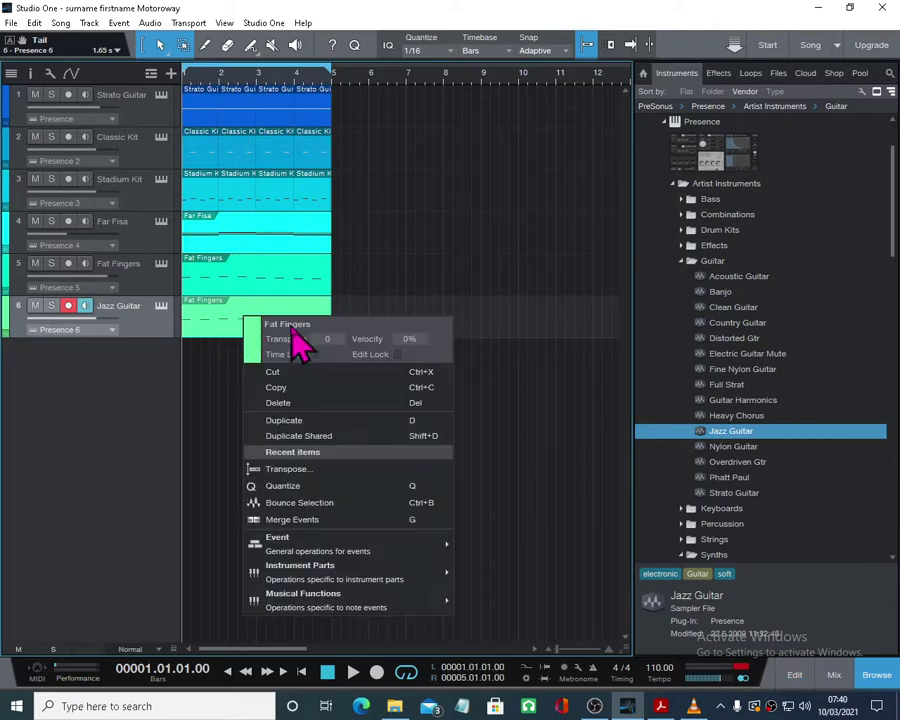
{"action": "left_click", "coordinate": [290, 323]}
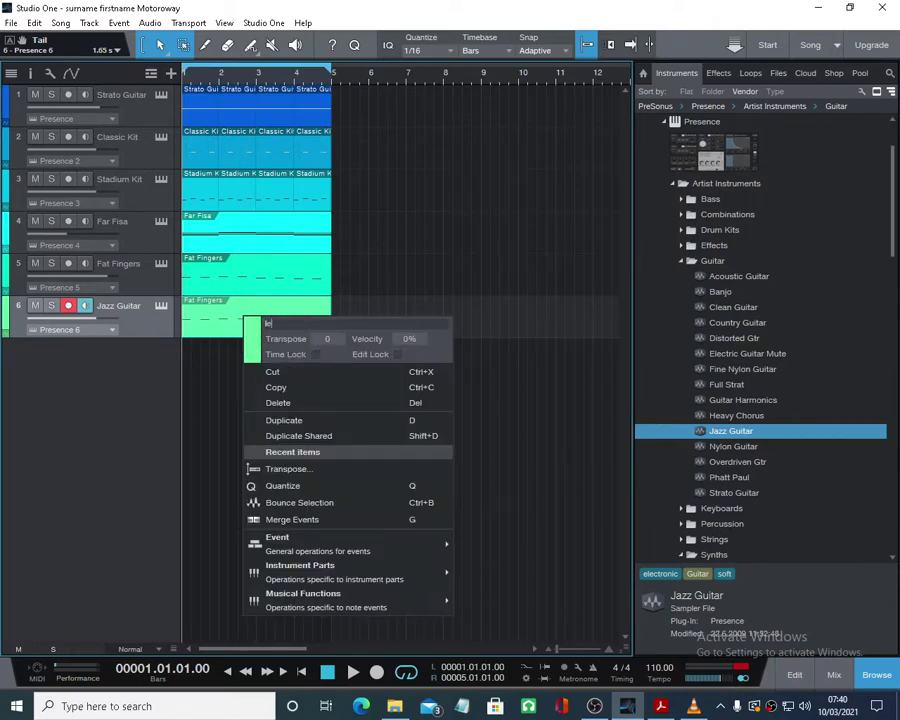
{"action": "type", "text": "lead"}
{"action": "key", "text": "Return"}
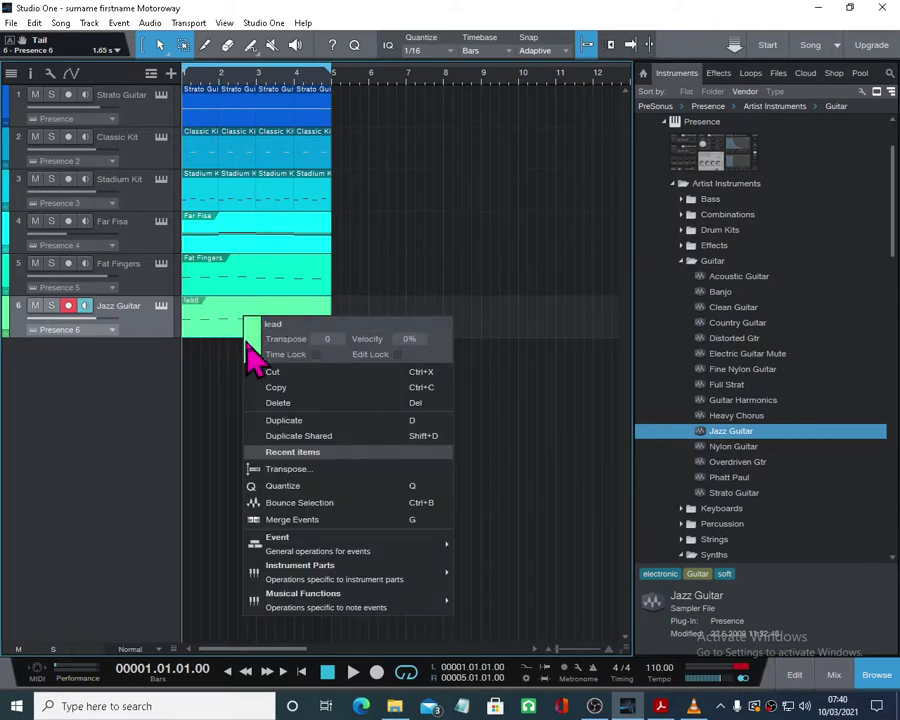
{"action": "left_click", "coordinate": [252, 340]}
{"action": "left_click", "coordinate": [462, 400]}
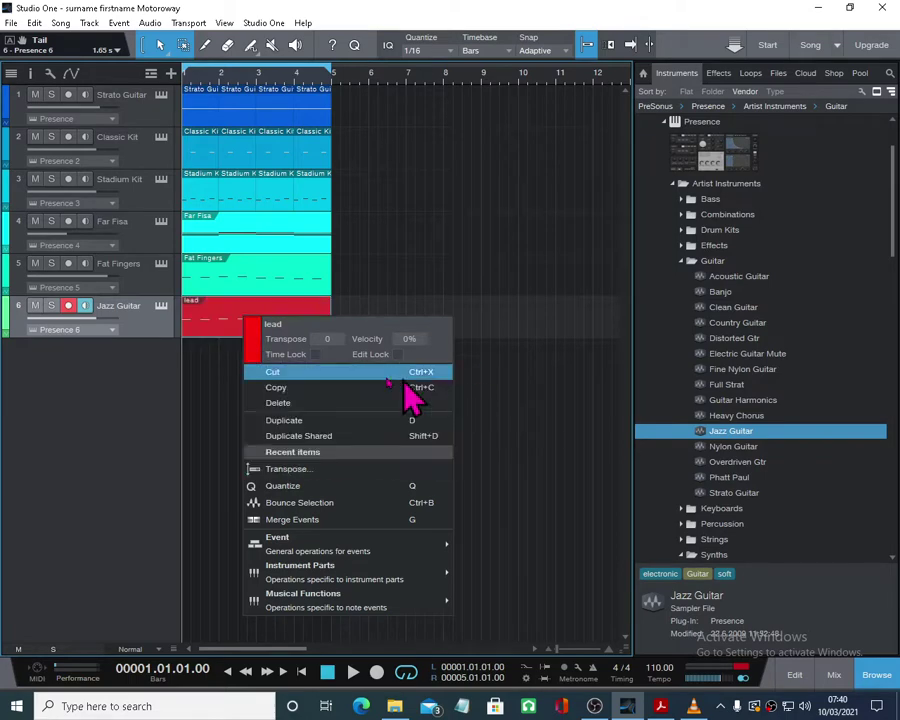
{"action": "left_click", "coordinate": [210, 408]}
- Open the lead part's notes and, during playback, set Jazz Guitar to about +7.1 dB and Fat Fingers to about -2.9 dB
{"action": "double_click", "coordinate": [234, 334]}
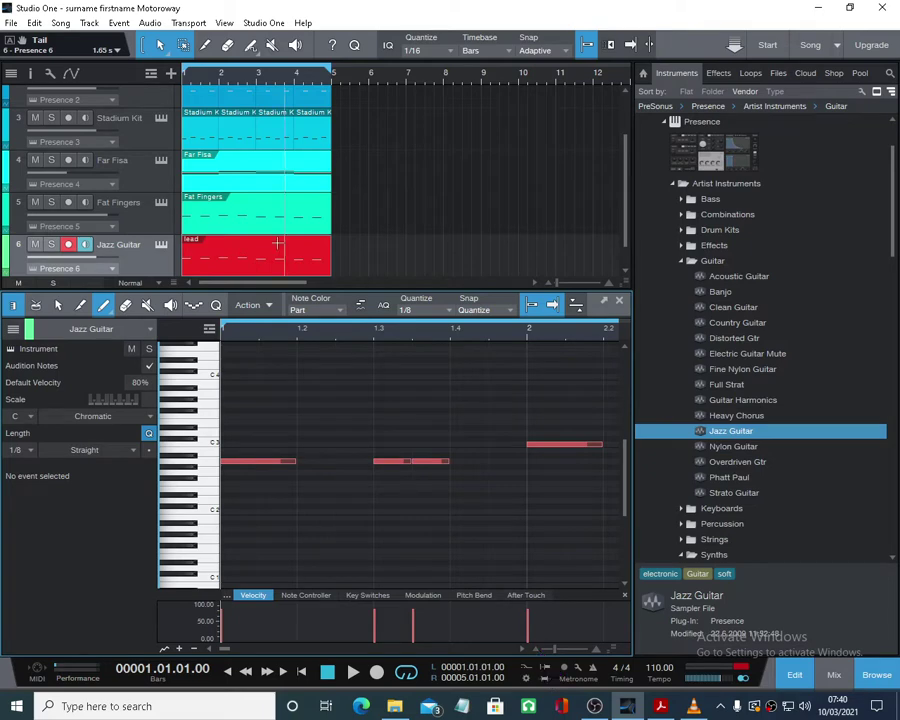
{"action": "key", "text": "space"}
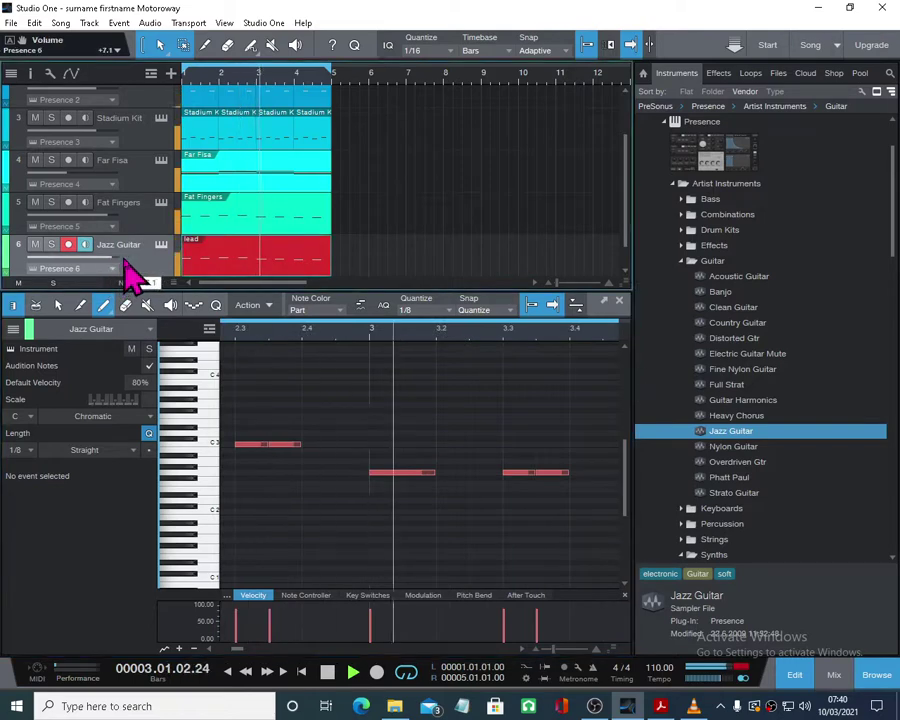
{"action": "left_click_drag", "start_coordinate": [100, 224], "coordinate": [85, 224]}
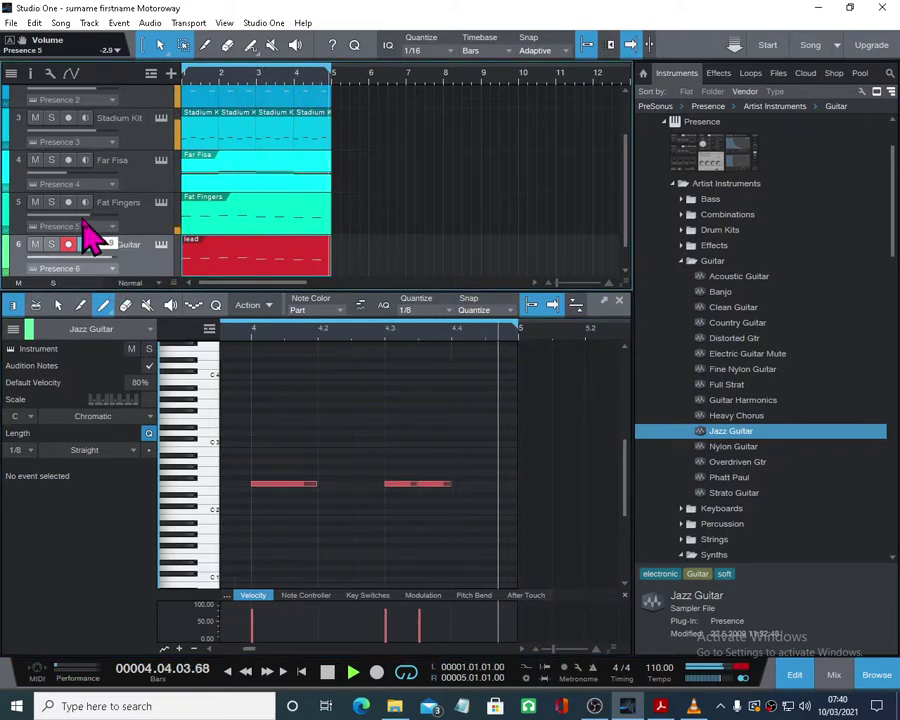
{"action": "key", "text": "space"}
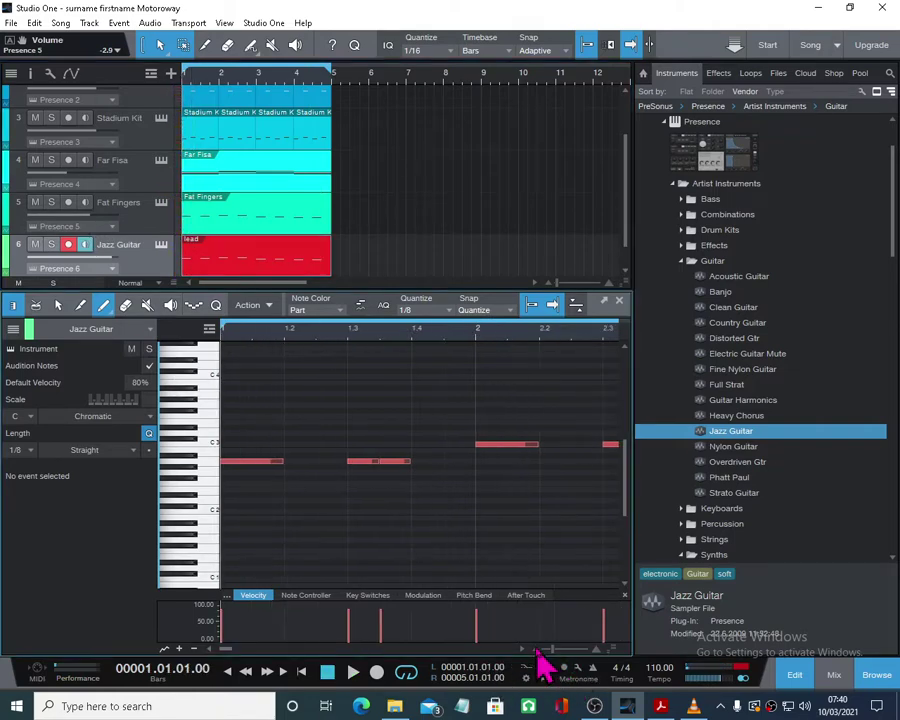
{"action": "scroll", "coordinate": [533, 652], "scroll_direction": "down", "scroll_amount": 5}
{"action": "scroll", "coordinate": [540, 655], "scroll_direction": "down", "scroll_amount": 4}
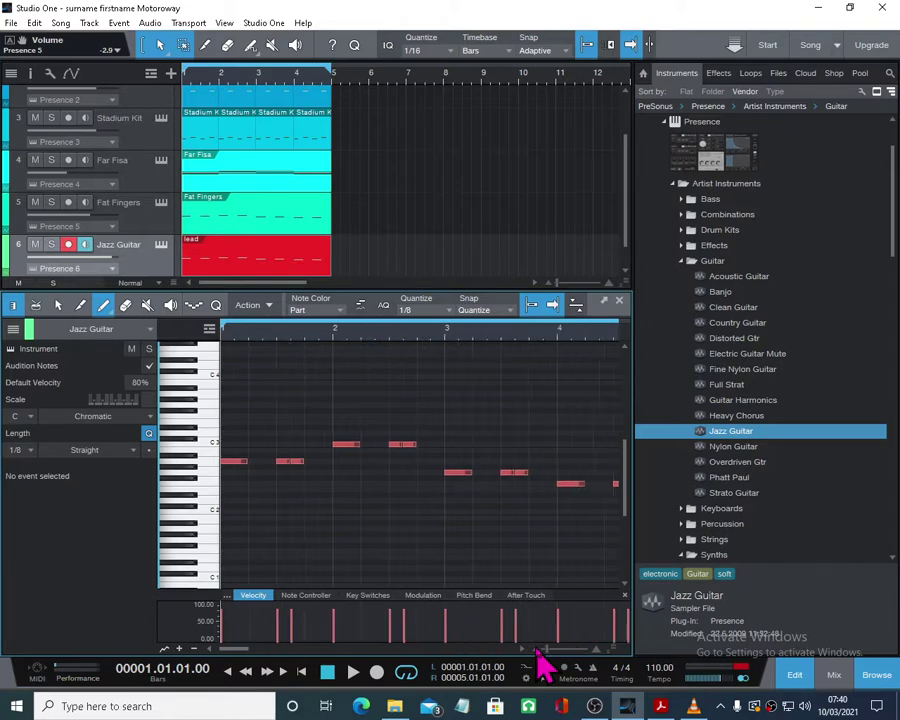
- Select all the Jazz Guitar notes, raise them one octave so the first note is A3, and audition the result
{"action": "right_click", "coordinate": [460, 566]}
{"action": "left_click", "coordinate": [460, 566]}
{"action": "left_click_drag", "start_coordinate": [505, 530], "coordinate": [180, 448]}
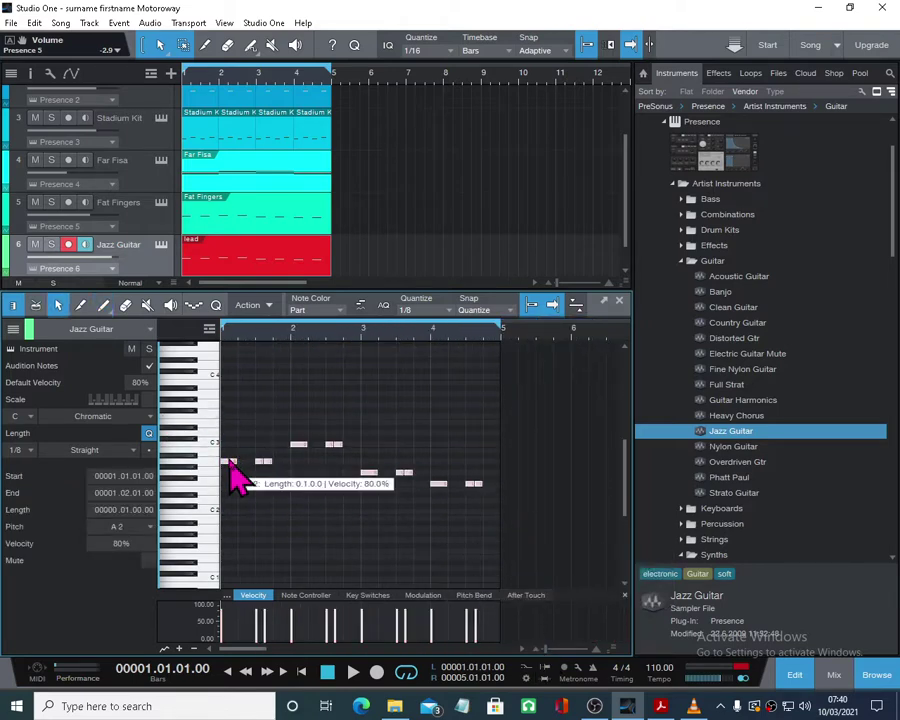
{"action": "left_click", "coordinate": [661, 707]}
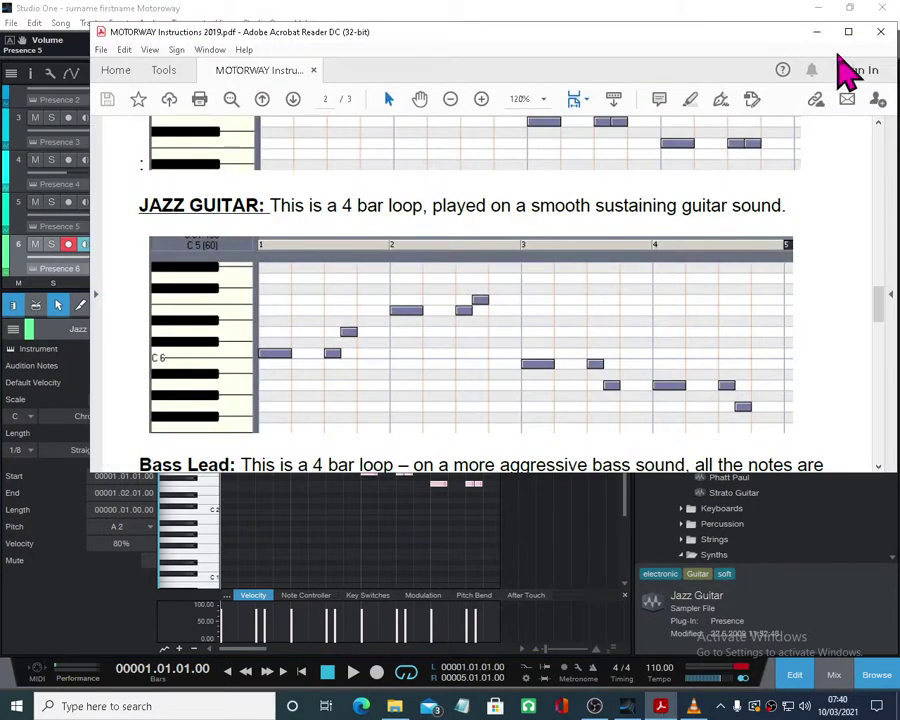
{"action": "left_click", "coordinate": [817, 32]}
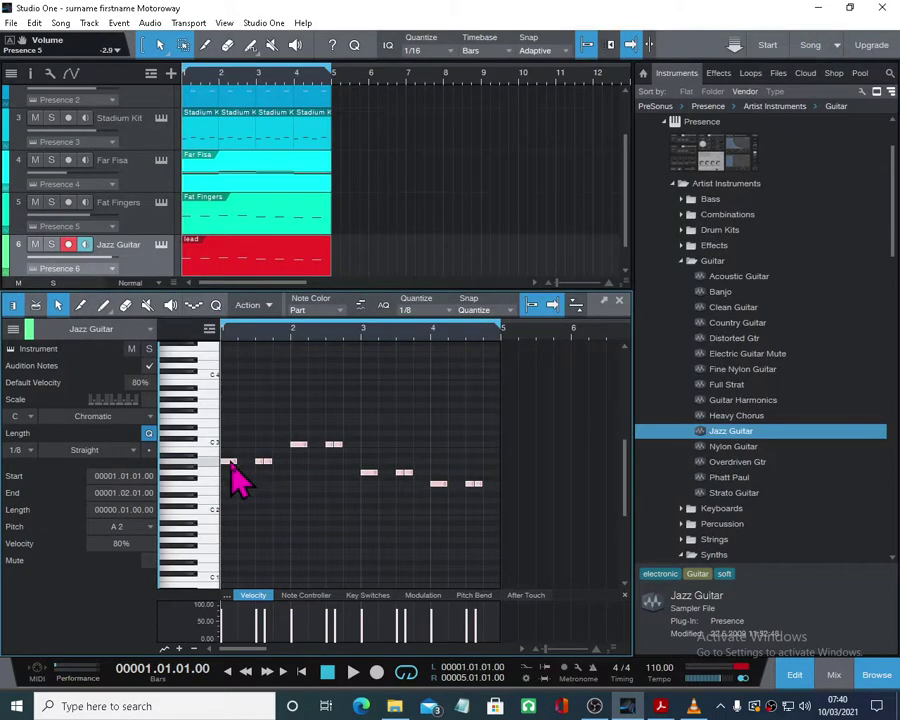
{"action": "left_click_drag", "start_coordinate": [231, 470], "coordinate": [229, 406]}
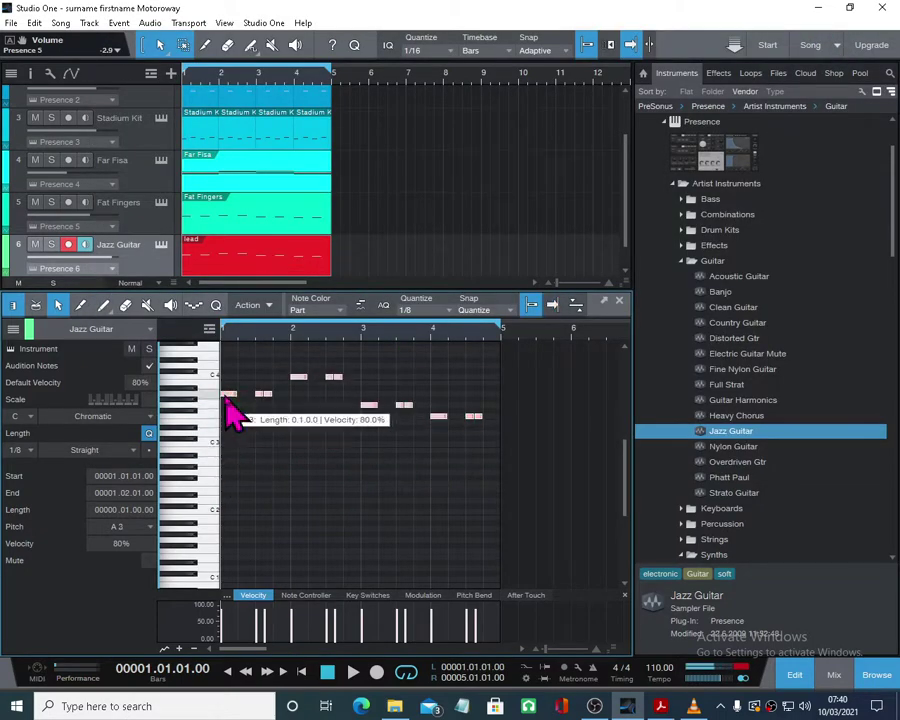
{"action": "key", "text": "space"}
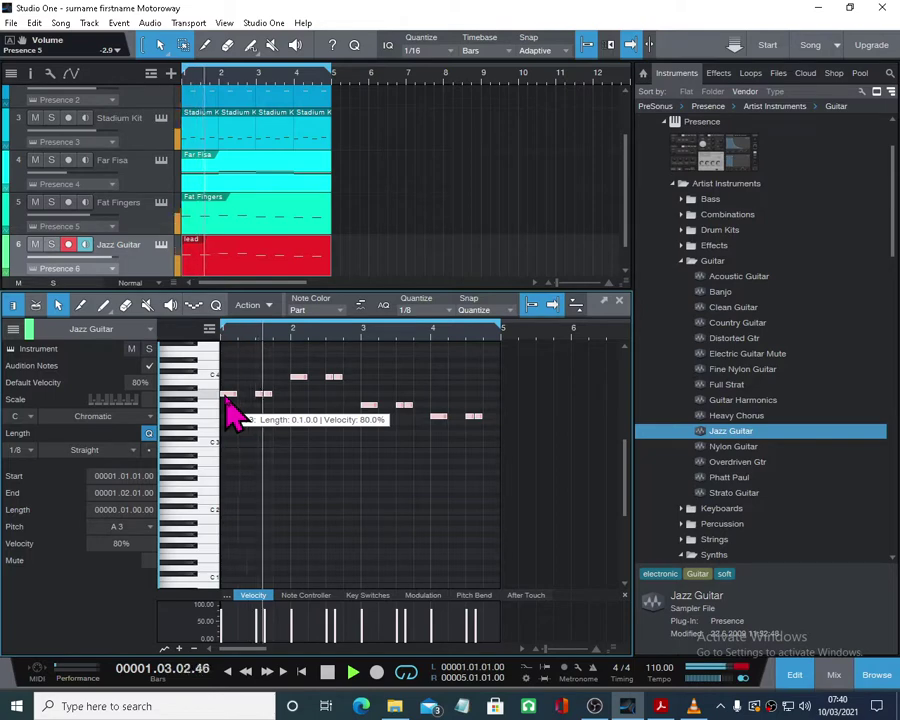
{"action": "scroll", "coordinate": [235, 410], "scroll_direction": "up", "scroll_amount": 3}
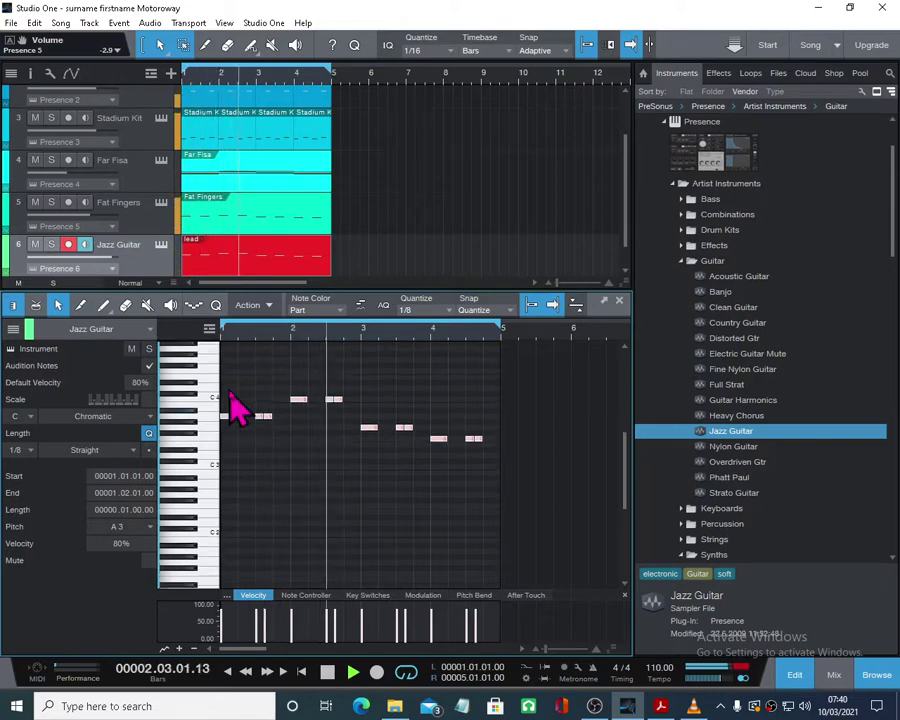
{"action": "key", "text": "space"}
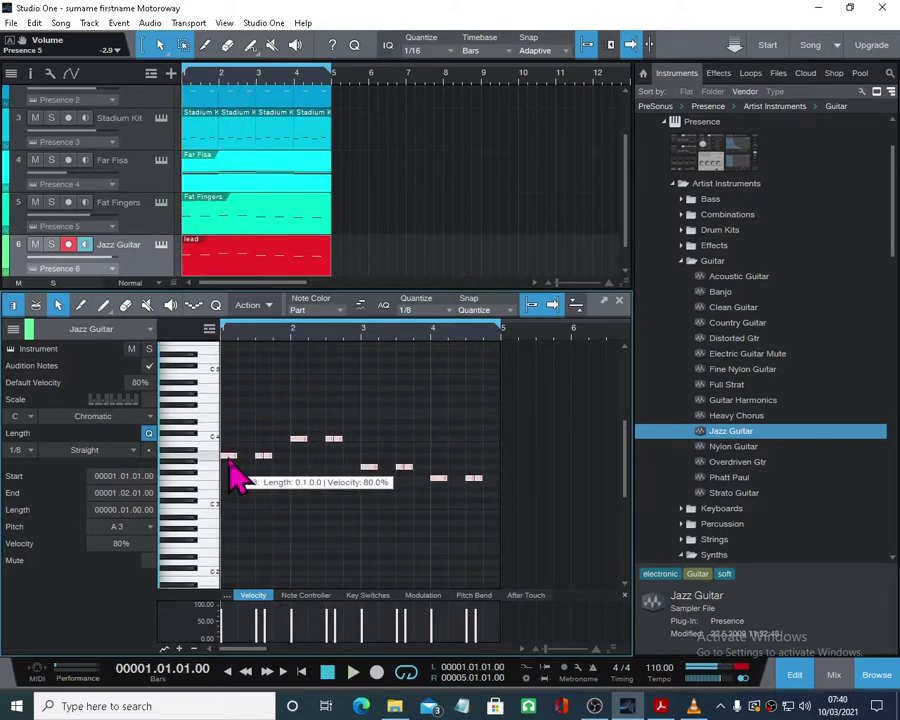
- Try the selected notes another octave up at A4, audition them, and move them back down to A3
{"action": "left_click_drag", "start_coordinate": [228, 455], "coordinate": [228, 395]}
{"action": "key", "text": "space"}
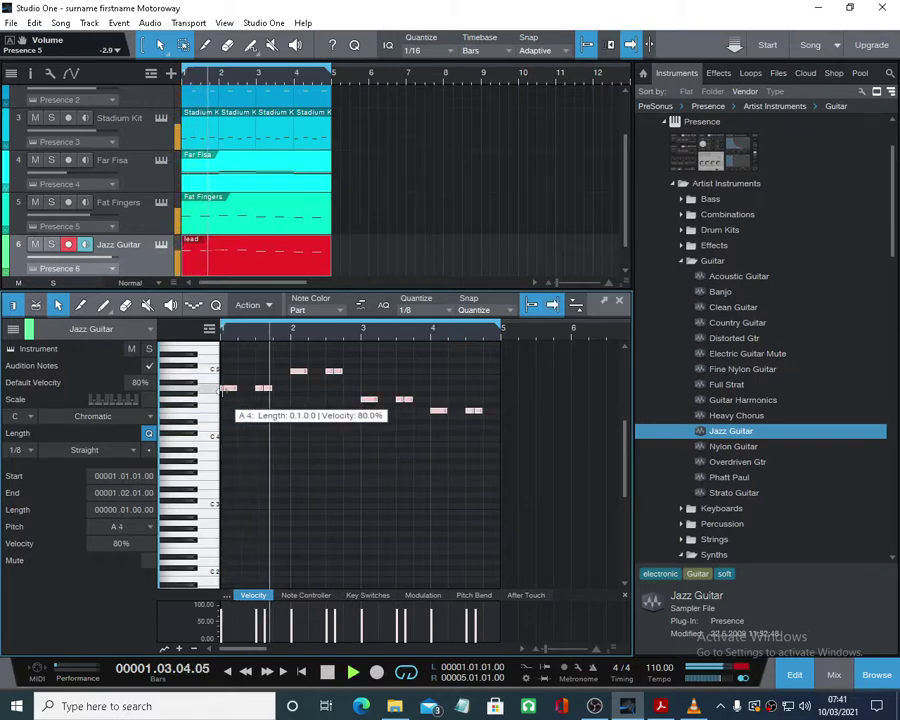
{"action": "key", "text": "space"}
{"action": "left_click_drag", "start_coordinate": [228, 390], "coordinate": [233, 465]}
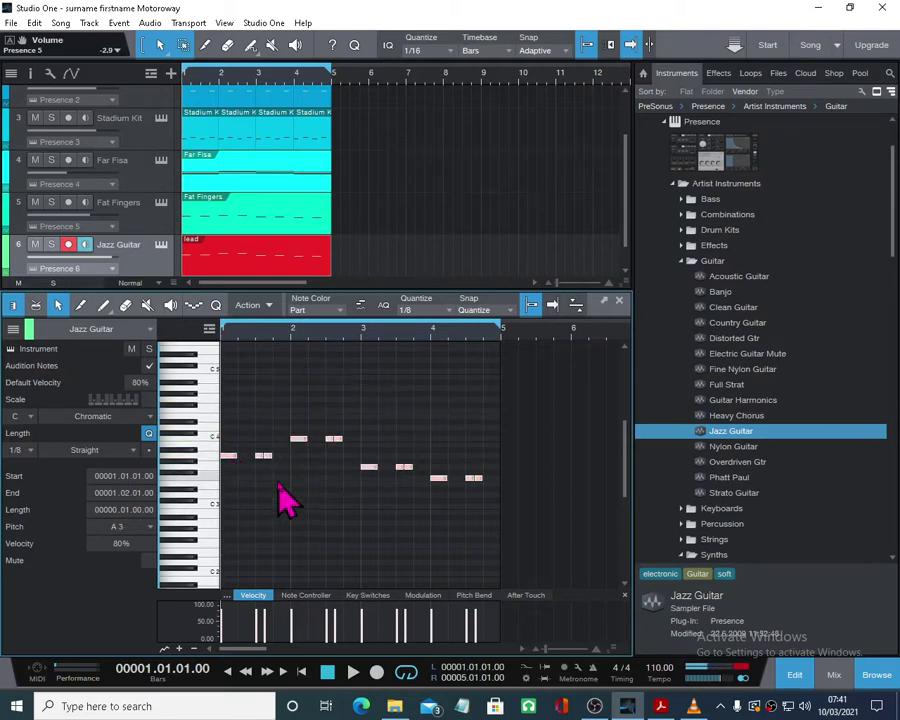
- Following the PDF diagram, set the bar 1 notes to C4, C4 and D4, and play them back
{"action": "left_click", "coordinate": [280, 497]}
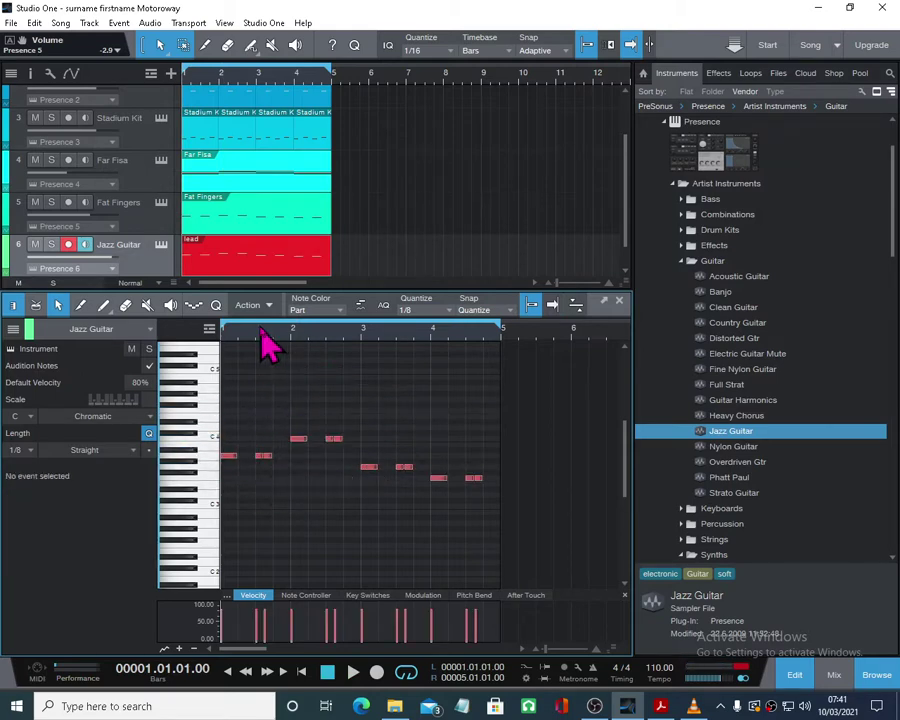
{"action": "left_click_drag", "start_coordinate": [270, 343], "coordinate": [322, 347]}
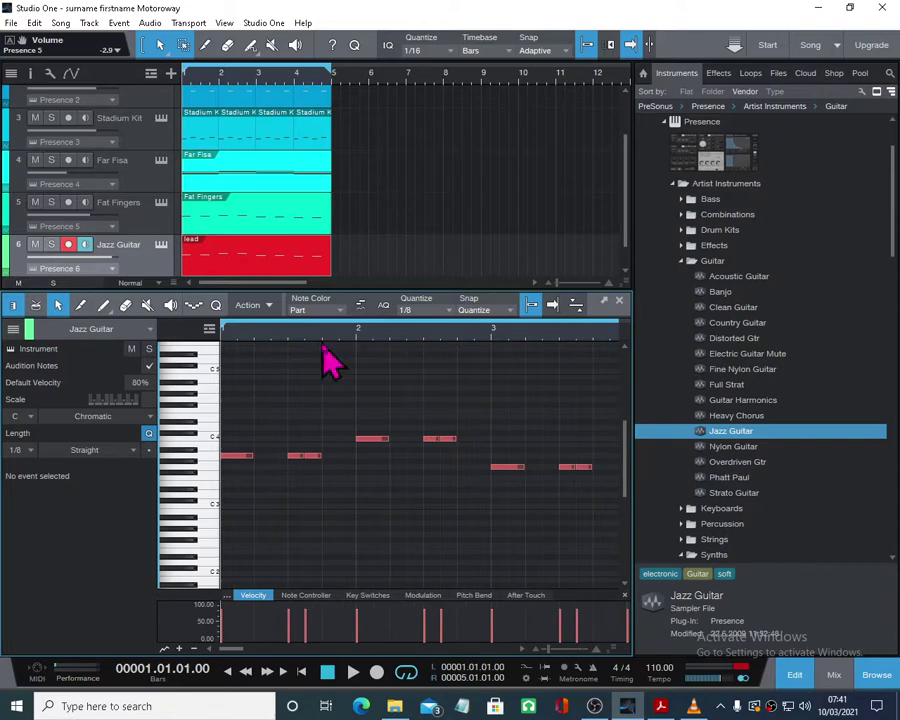
{"action": "left_click", "coordinate": [660, 707]}
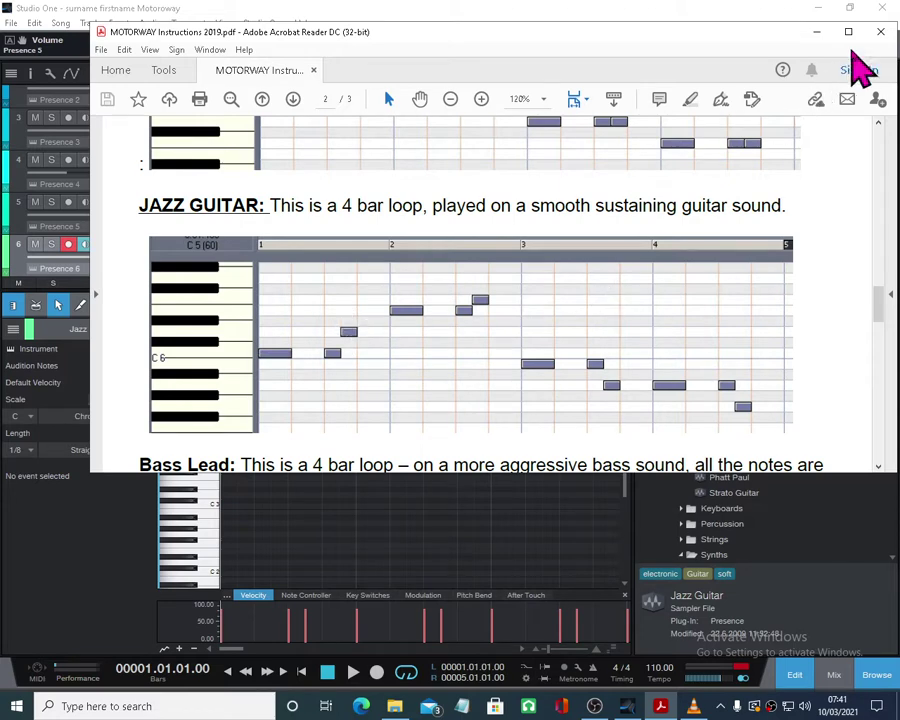
{"action": "left_click", "coordinate": [816, 32]}
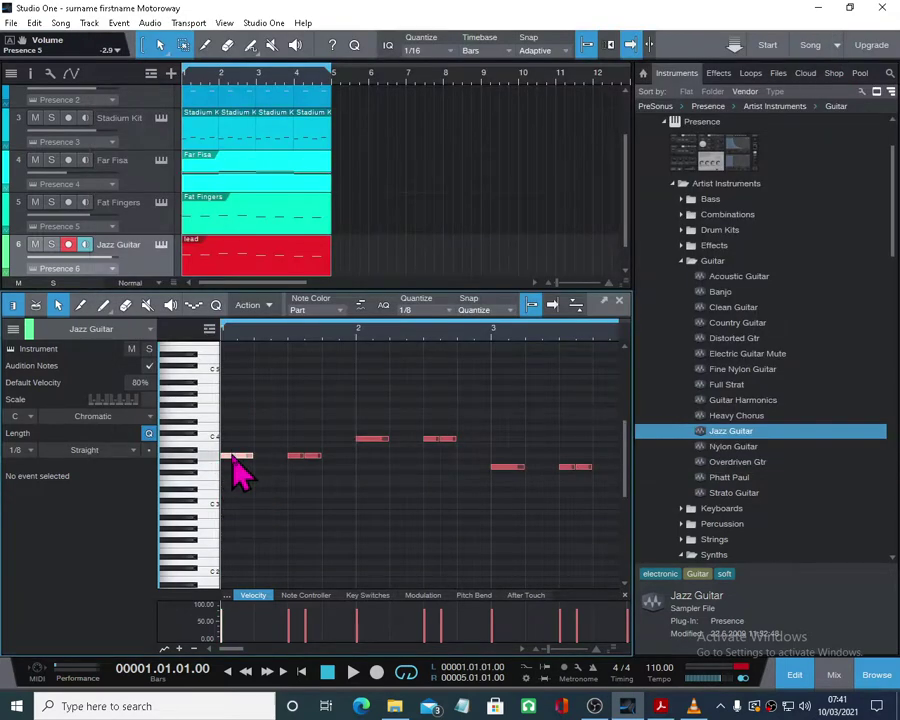
{"action": "left_click_drag", "start_coordinate": [234, 457], "coordinate": [235, 440]}
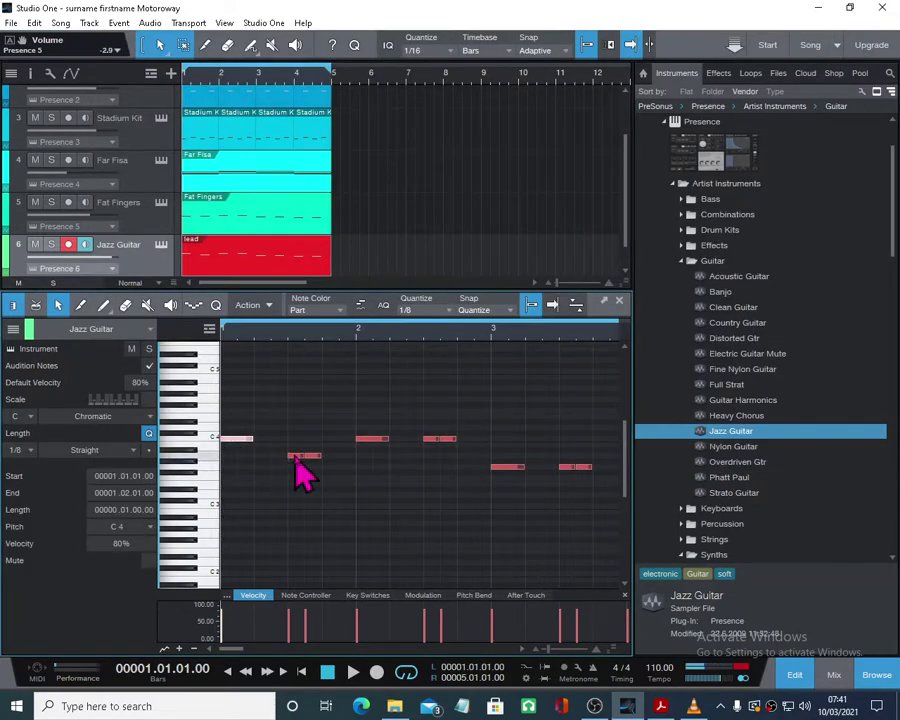
{"action": "left_click_drag", "start_coordinate": [296, 457], "coordinate": [313, 433]}
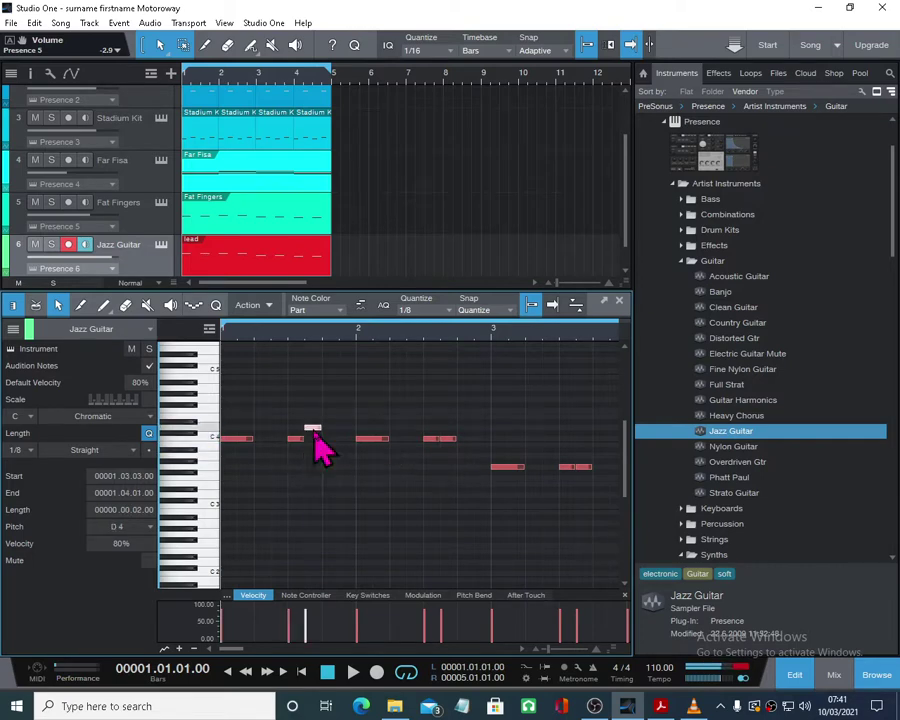
{"action": "key", "text": "space"}
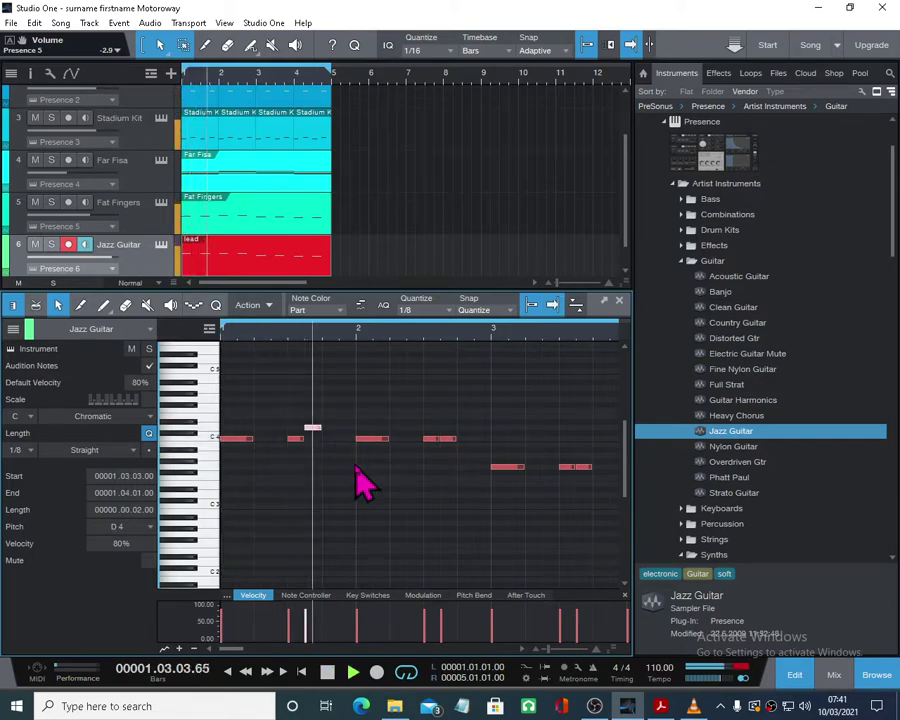
{"action": "key", "text": "space"}
- Check the Jazz Guitar diagram in the instructions PDF while listening to Motorway Example.wav in VLC, and return to Studio One
{"action": "left_click", "coordinate": [668, 706]}
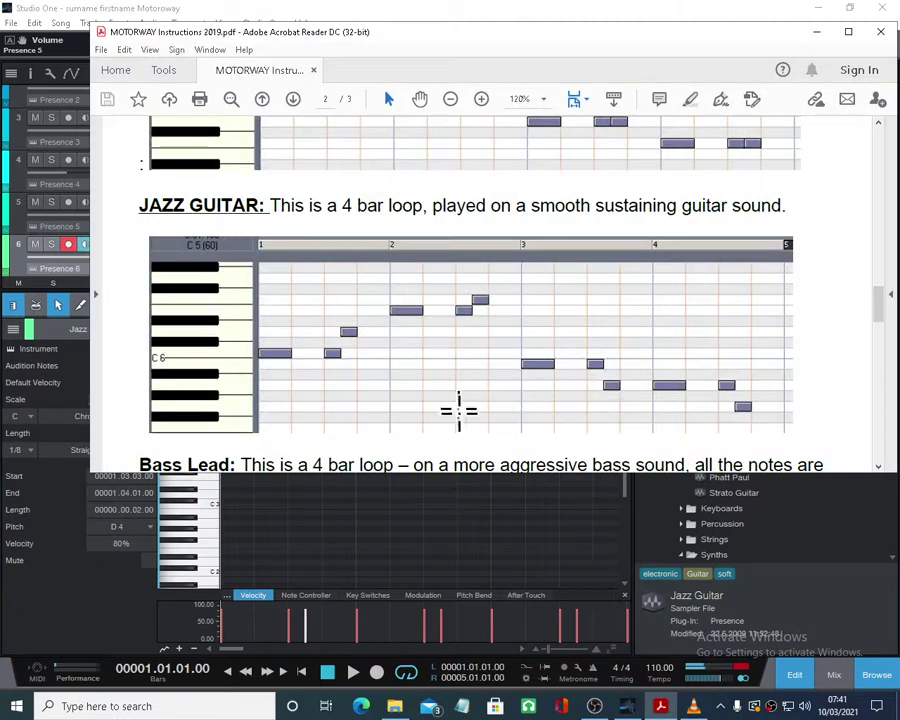
{"action": "left_click", "coordinate": [692, 706]}
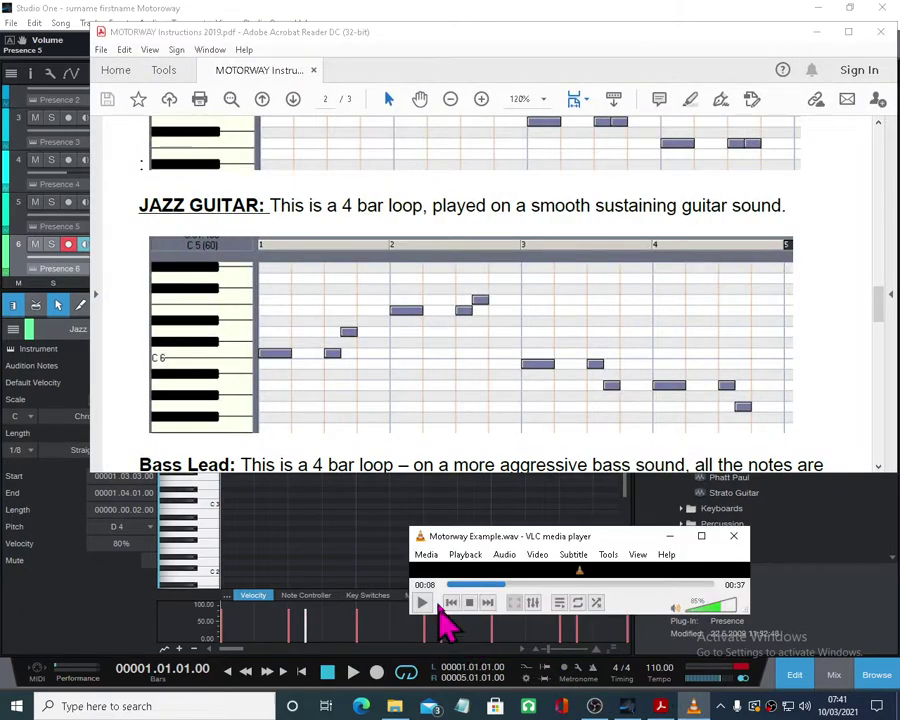
{"action": "left_click", "coordinate": [469, 602]}
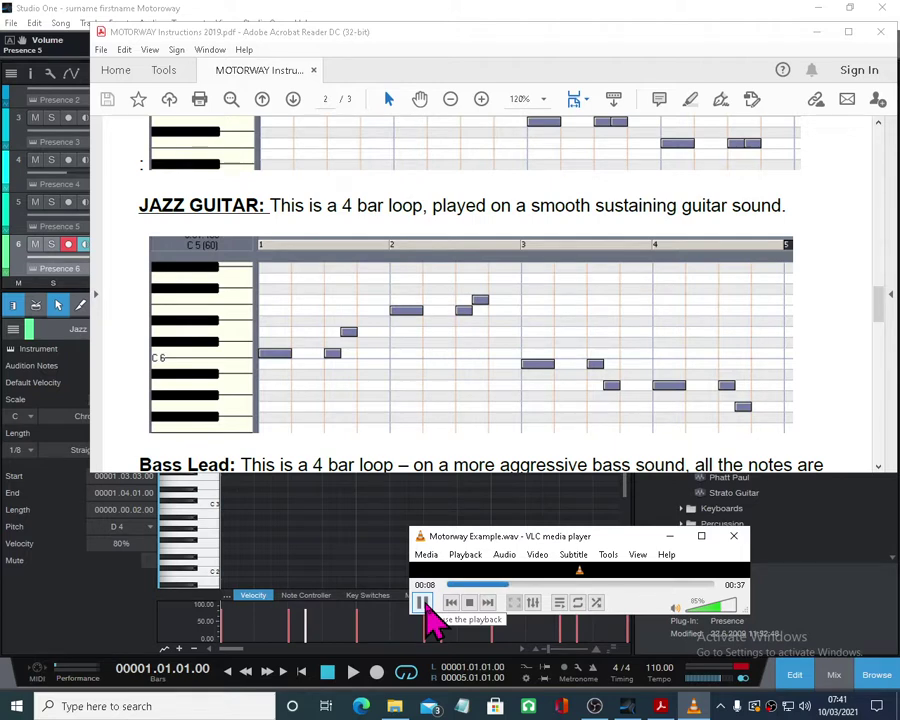
{"action": "left_click", "coordinate": [669, 536]}
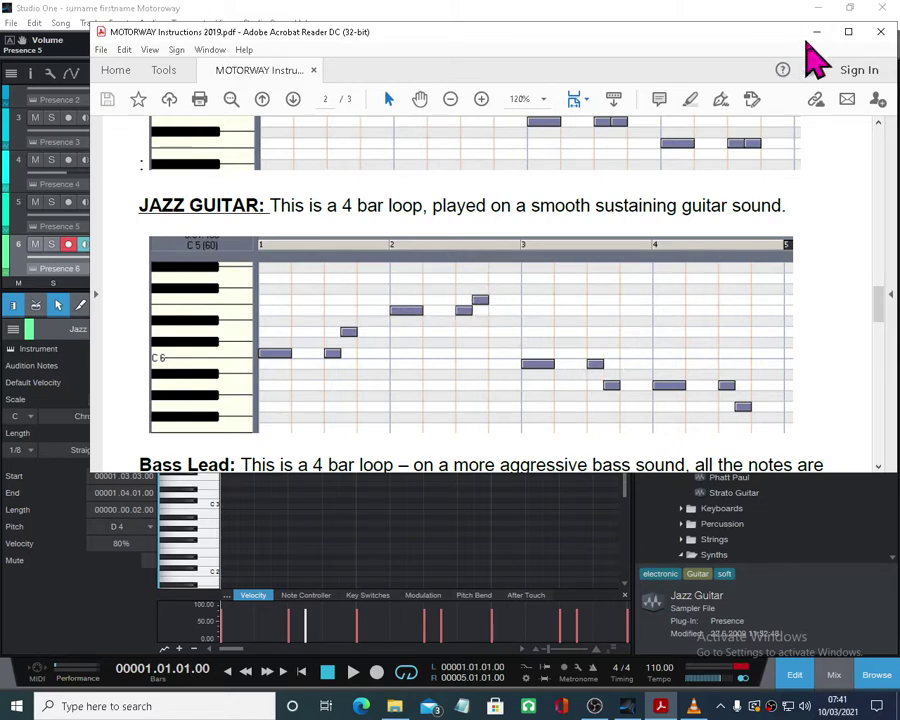
{"action": "left_click", "coordinate": [816, 32]}
- Set the three bar 2 notes to E4, E4 and F4, and play the part back
{"action": "left_click_drag", "start_coordinate": [374, 444], "coordinate": [376, 421]}
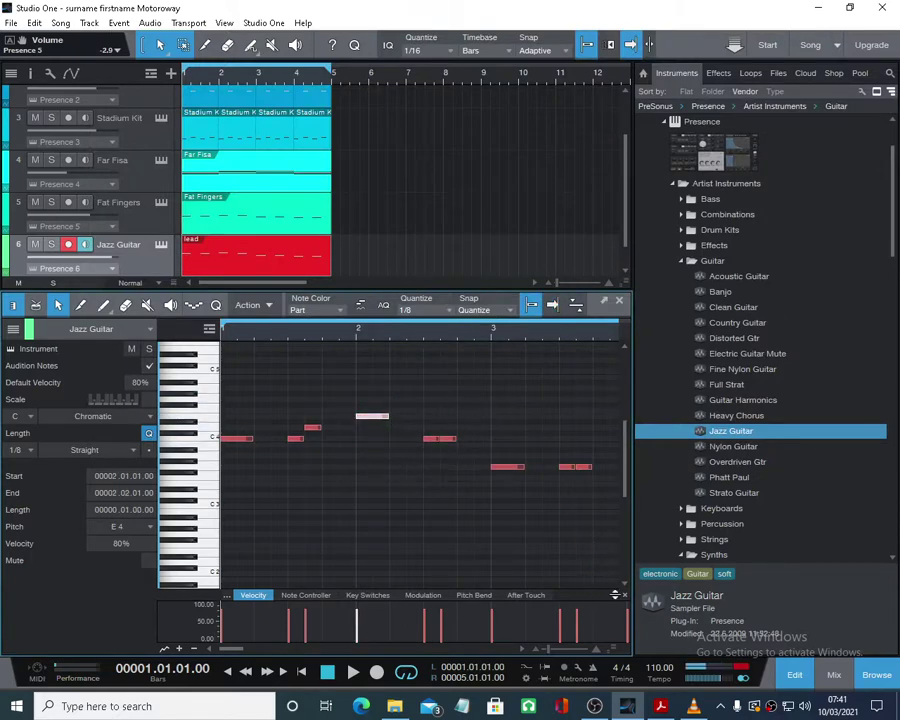
{"action": "key", "text": "shift+e"}
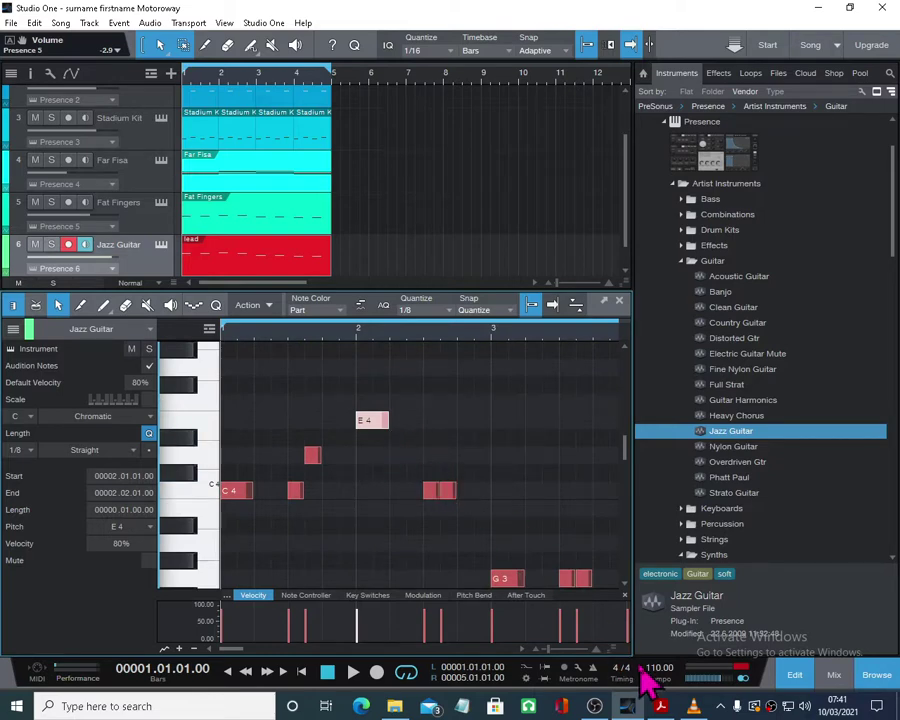
{"action": "mouse_move", "coordinate": [610, 570]}
{"action": "left_mouse_down"}
{"action": "mouse_move", "coordinate": [614, 603]}
{"action": "mouse_move", "coordinate": [609, 595]}
{"action": "left_mouse_up"}
{"action": "scroll", "coordinate": [560, 515], "scroll_direction": "down", "scroll_amount": 5}
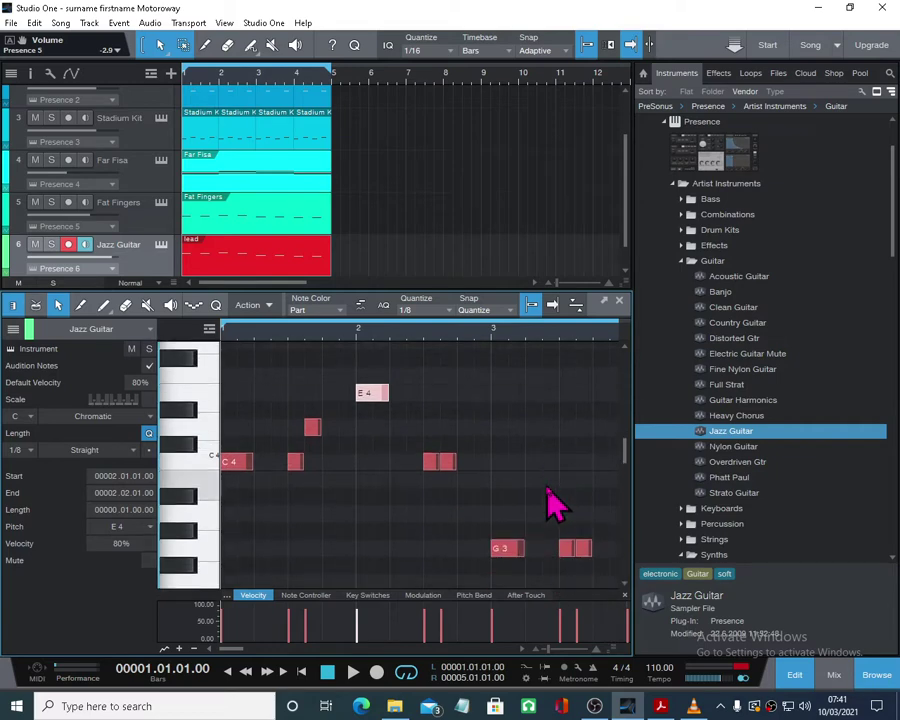
{"action": "scroll", "coordinate": [455, 435], "scroll_direction": "up", "scroll_amount": 1}
{"action": "left_click", "coordinate": [431, 463]}
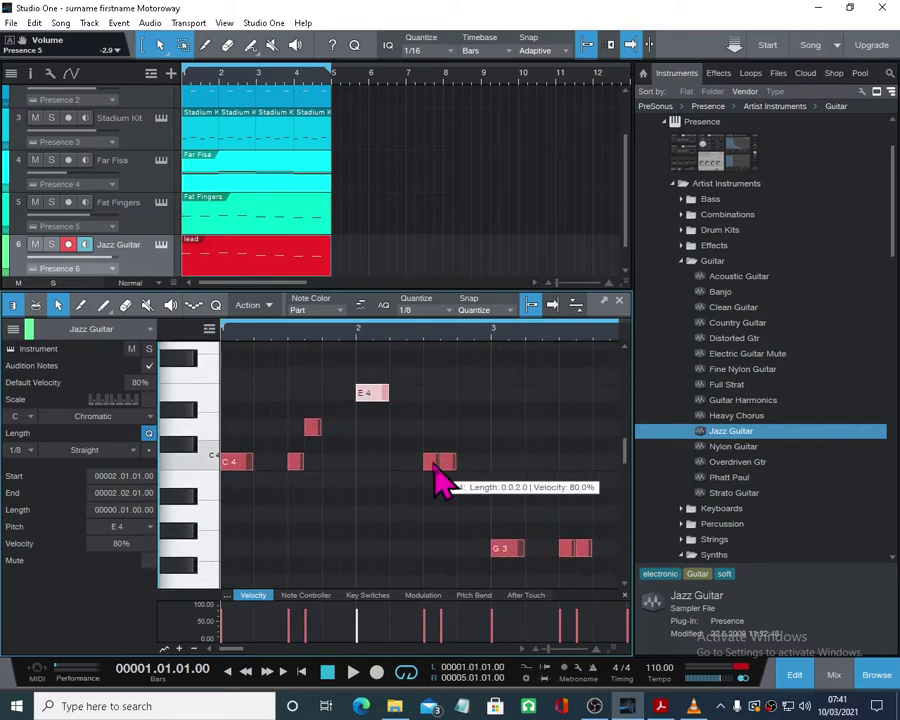
{"action": "left_click_drag", "start_coordinate": [429, 466], "coordinate": [453, 384]}
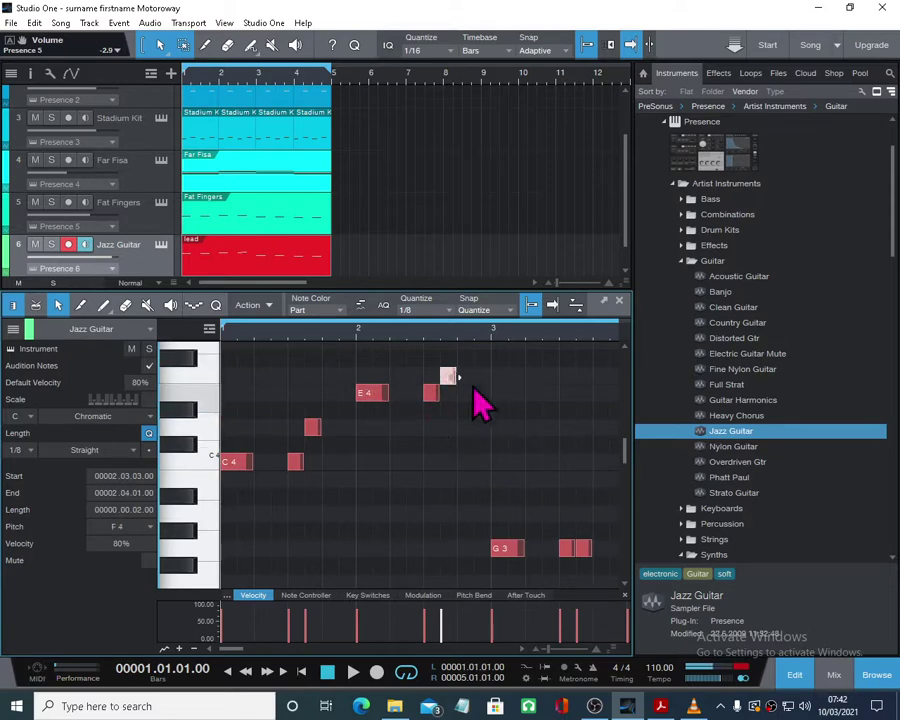
{"action": "key", "text": "space"}
{"action": "key", "text": "space"}
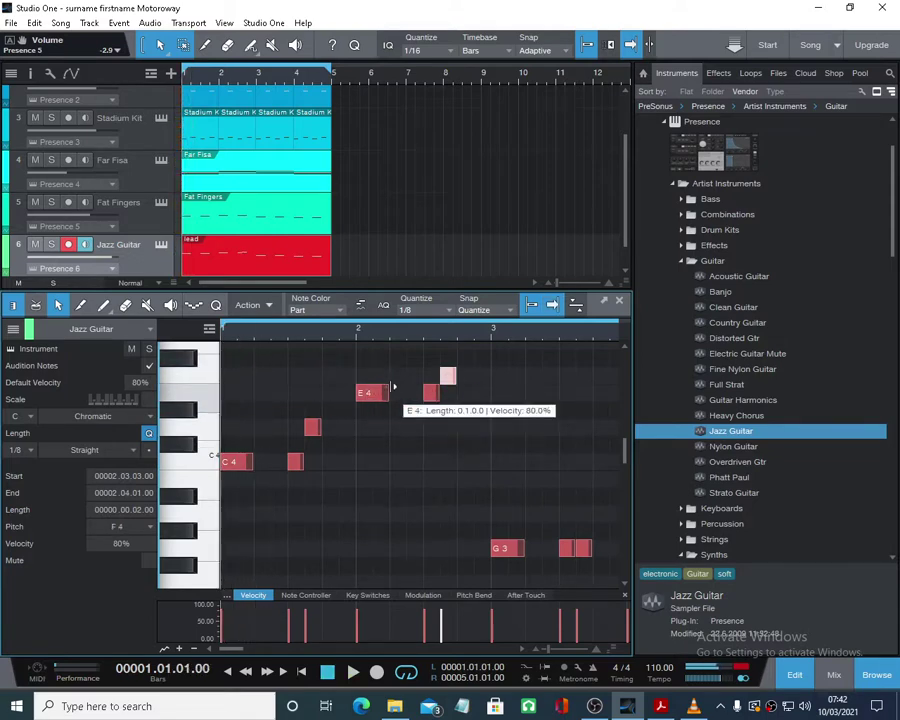
{"action": "key", "text": "space"}
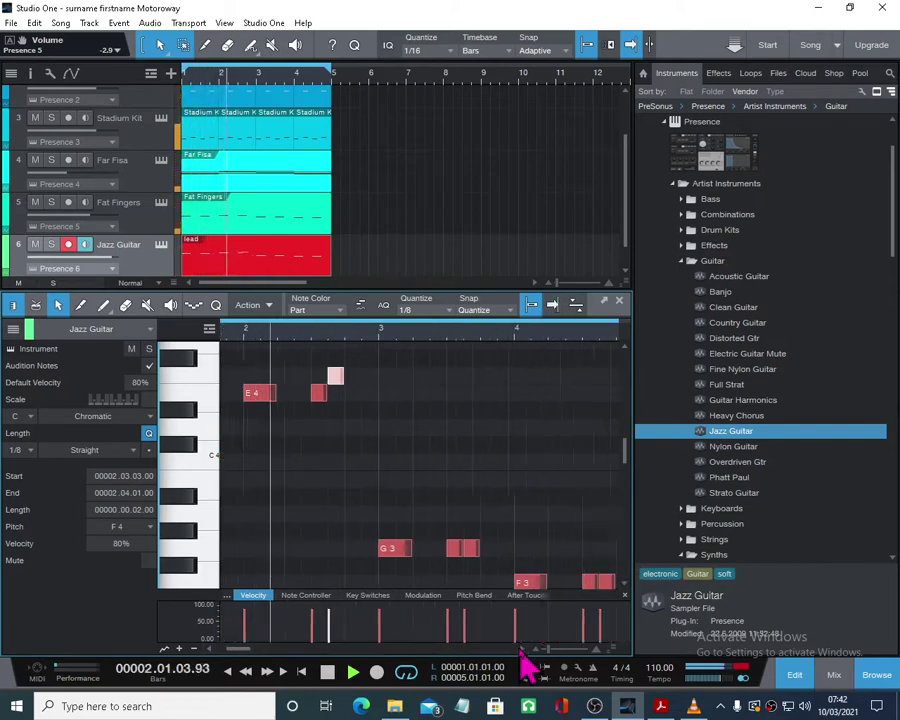
{"action": "scroll", "coordinate": [482, 568], "scroll_direction": "up", "scroll_amount": 1}
{"action": "key", "text": "space"}
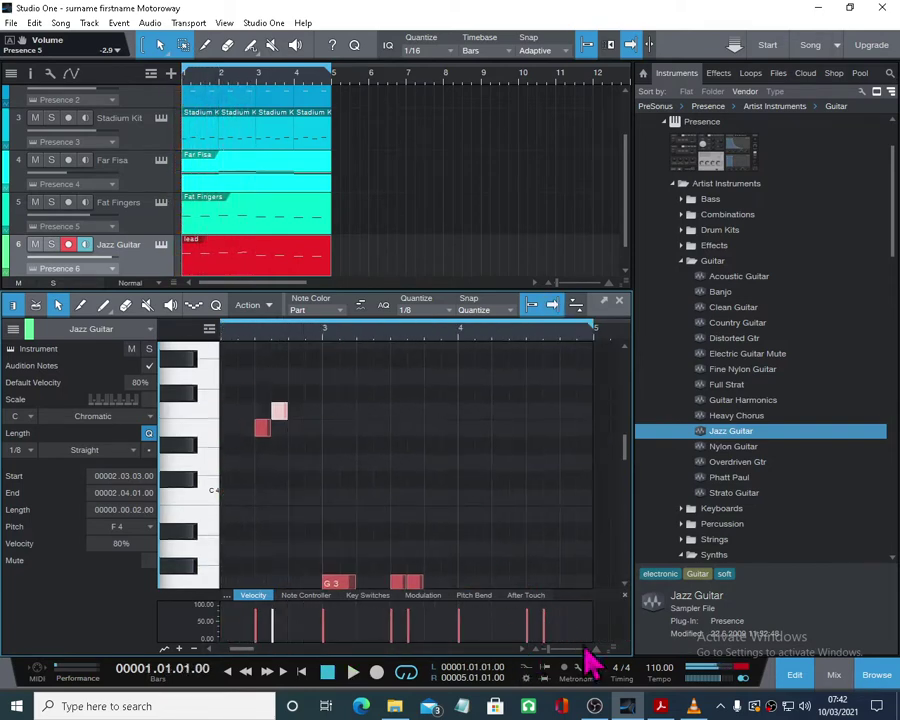
- Consult the PDF diagram and set the three bar 3 notes to B3, B3 and A3
{"action": "left_click", "coordinate": [661, 706]}
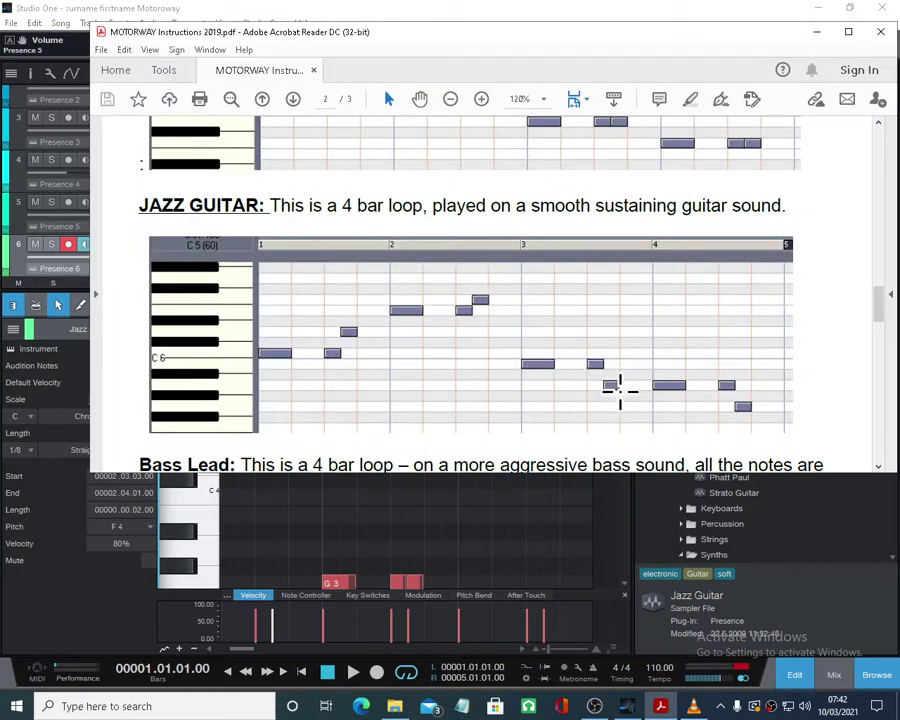
{"action": "left_click", "coordinate": [462, 568]}
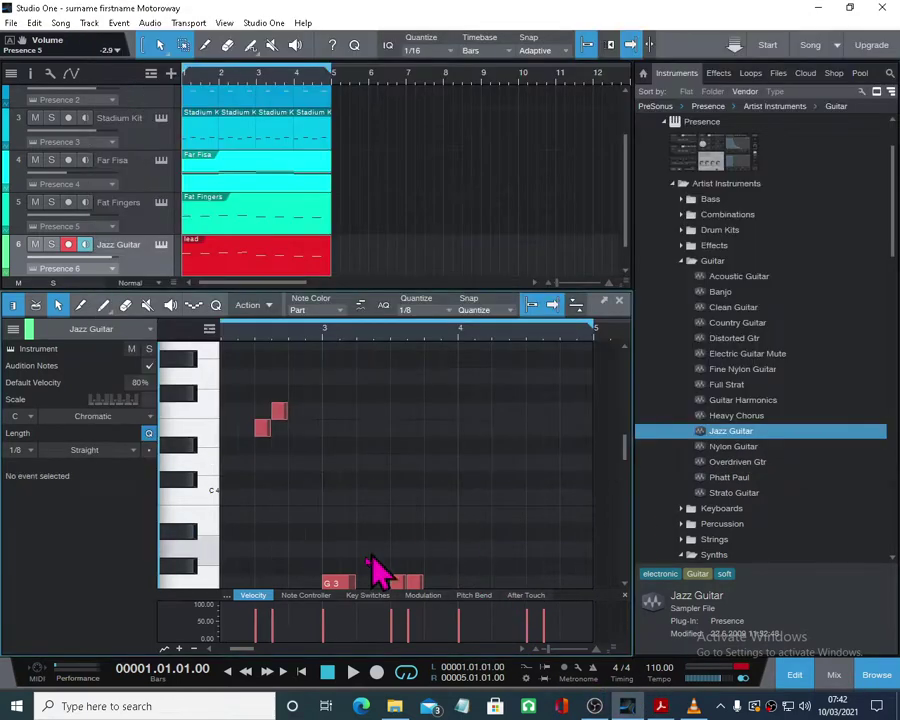
{"action": "left_click_drag", "start_coordinate": [340, 584], "coordinate": [338, 520]}
{"action": "left_click_drag", "start_coordinate": [405, 584], "coordinate": [420, 565]}
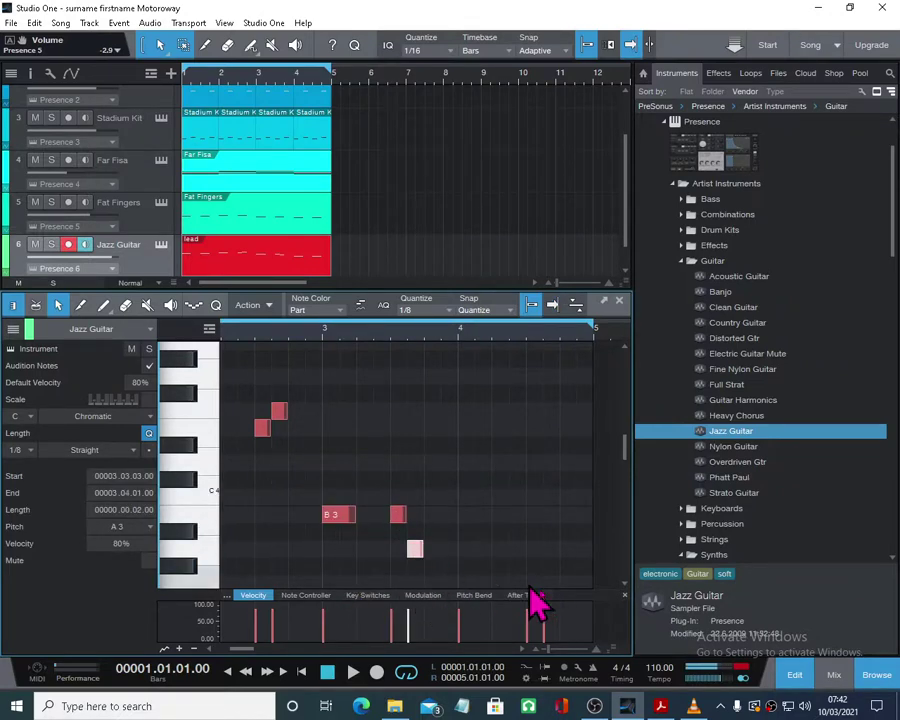
- Consult the PDF diagram, set the three bar 4 notes to A3, A3 and G3, and play the song
{"action": "left_click_drag", "start_coordinate": [607, 658], "coordinate": [608, 608]}
{"action": "scroll", "coordinate": [512, 565], "scroll_direction": "down", "scroll_amount": 1}
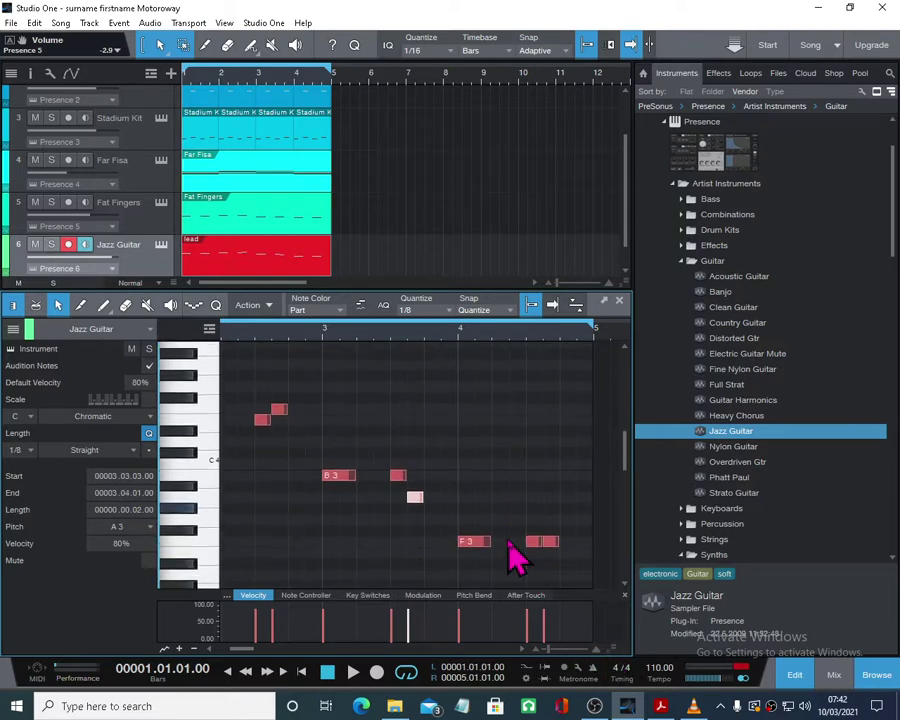
{"action": "left_click", "coordinate": [660, 706]}
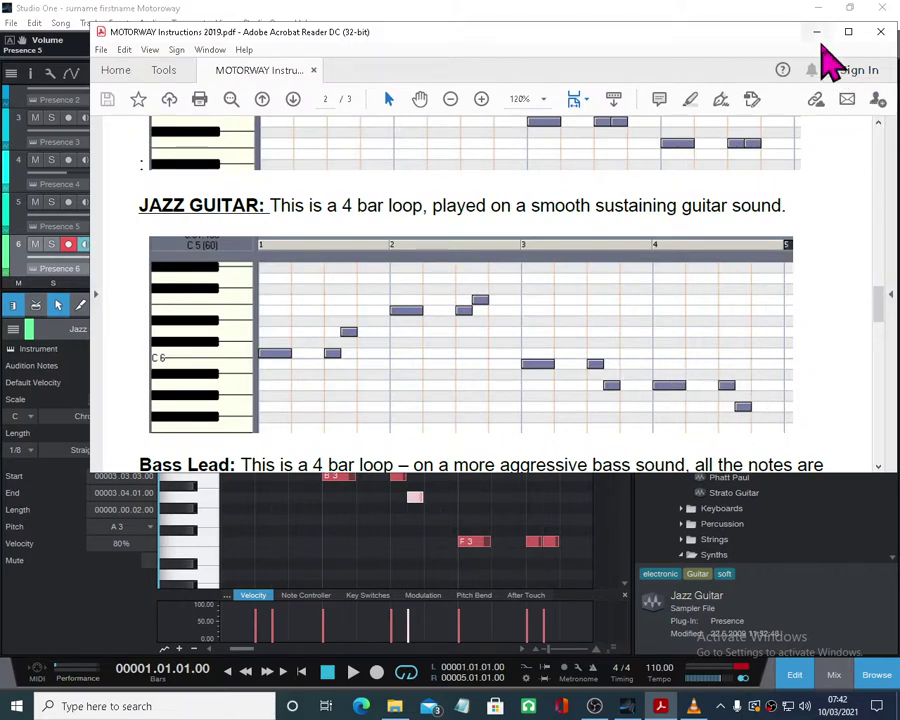
{"action": "left_click", "coordinate": [816, 32]}
{"action": "left_click_drag", "start_coordinate": [476, 543], "coordinate": [478, 497]}
{"action": "left_click_drag", "start_coordinate": [535, 542], "coordinate": [550, 521]}
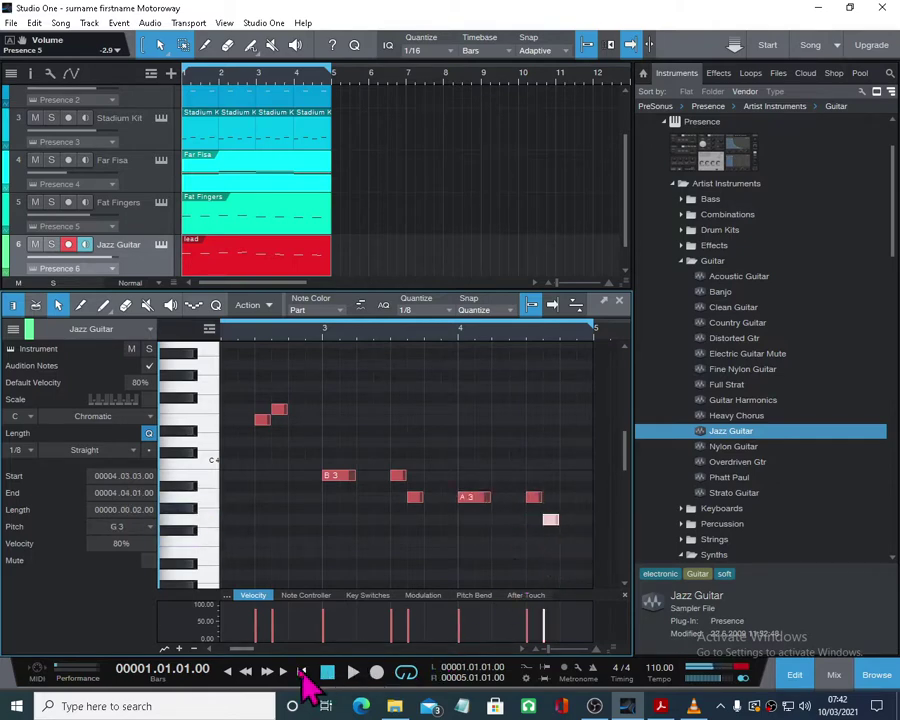
{"action": "left_click", "coordinate": [353, 672]}
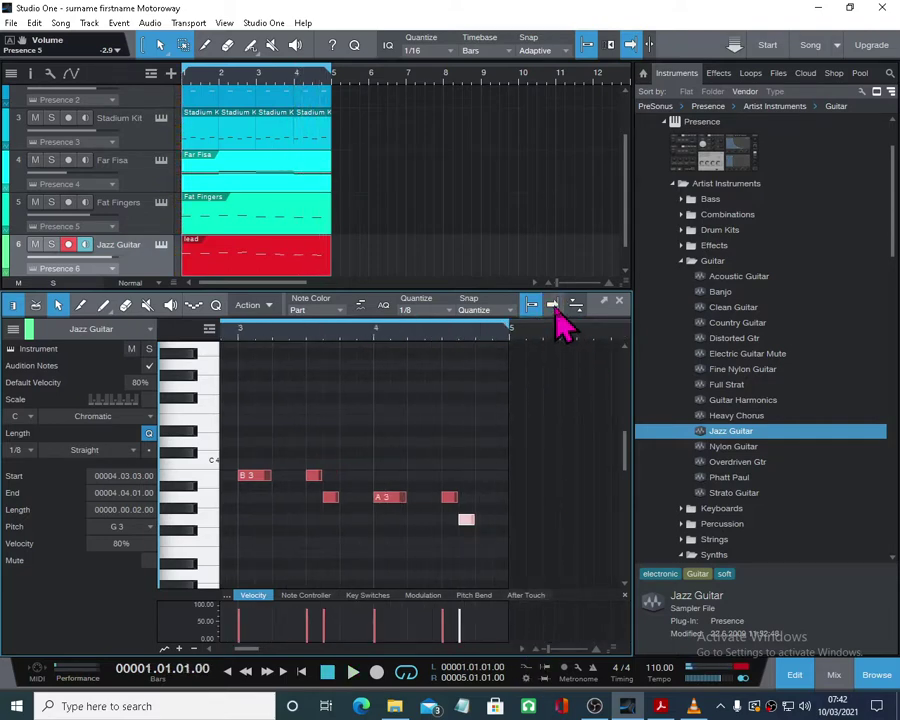
- Turn on autoscroll in the note editor and play the song from the start
{"action": "left_click", "coordinate": [553, 305]}
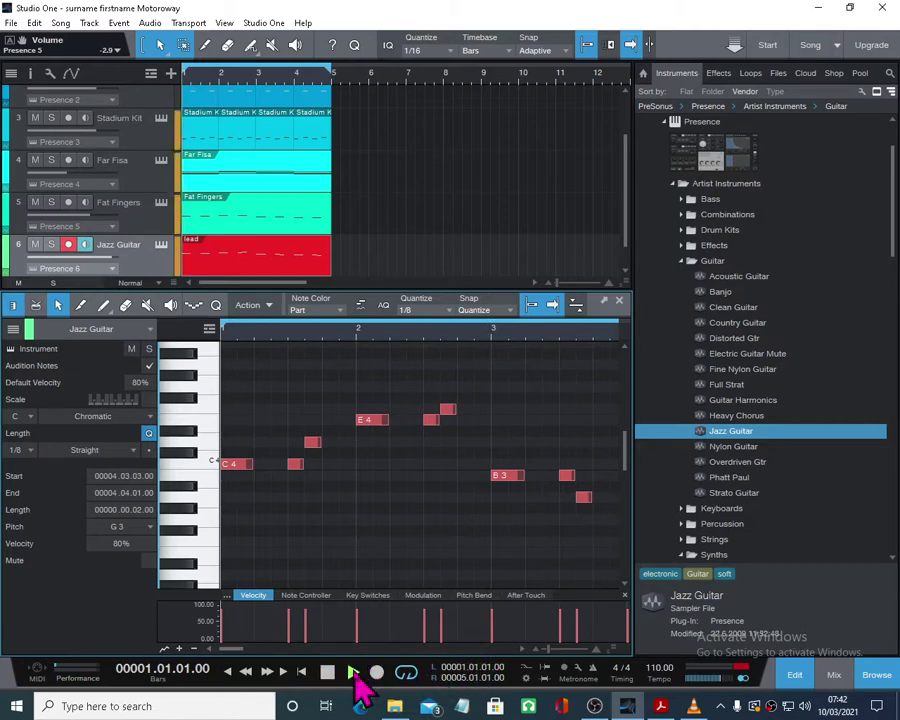
{"action": "left_click", "coordinate": [355, 672]}
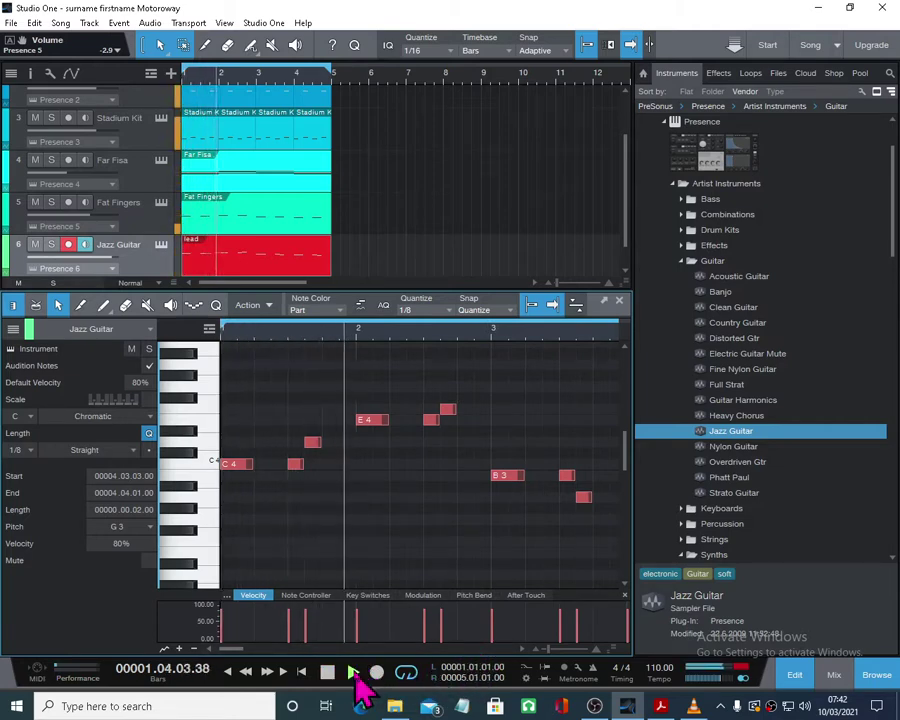
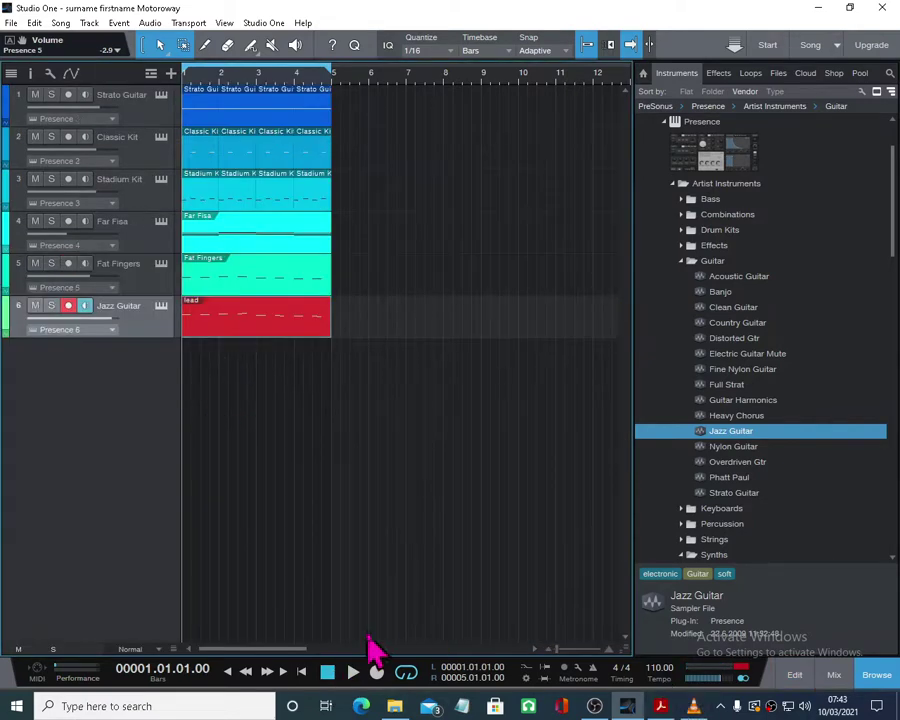
- Read the Bass Lead section of the instructions PDF and return to Studio One
{"action": "left_click", "coordinate": [660, 706]}
{"action": "scroll", "coordinate": [432, 311], "scroll_direction": "down", "scroll_amount": 5}
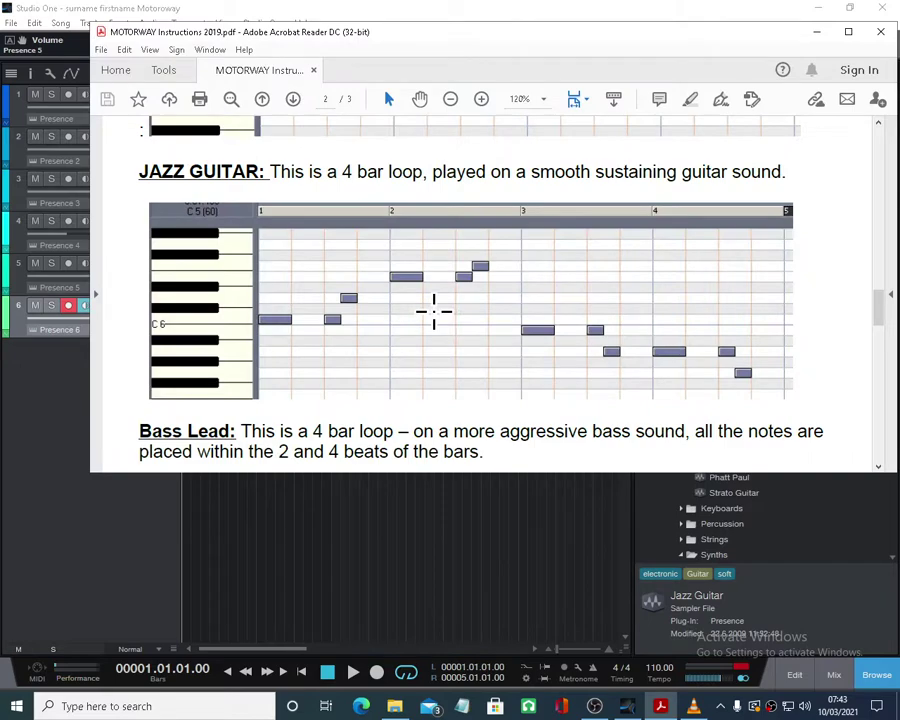
{"action": "scroll", "coordinate": [432, 311], "scroll_direction": "down", "scroll_amount": 5}
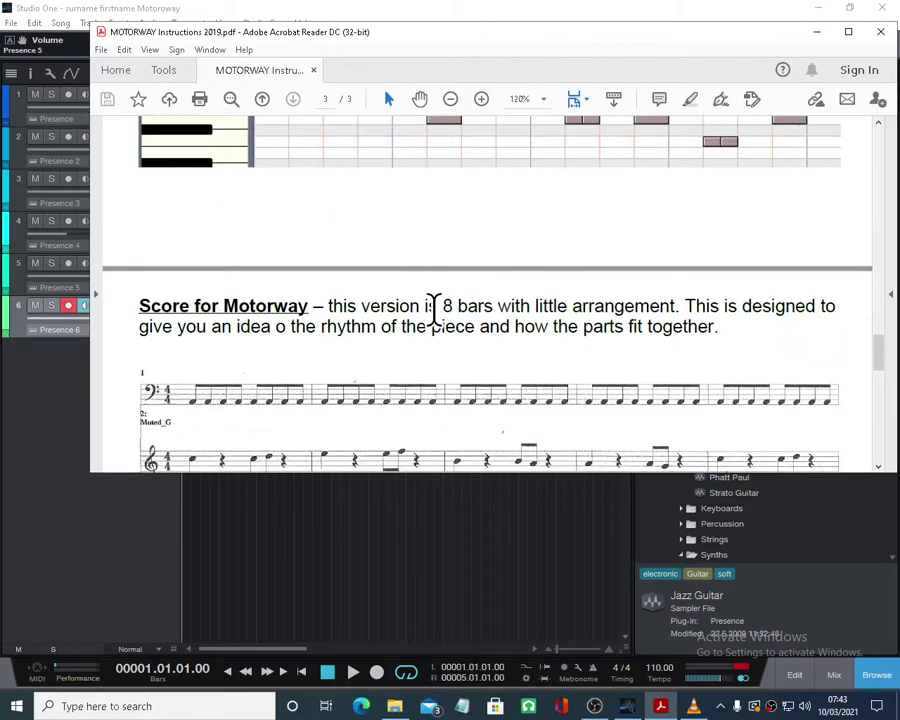
{"action": "scroll", "coordinate": [440, 325], "scroll_direction": "up", "scroll_amount": 3}
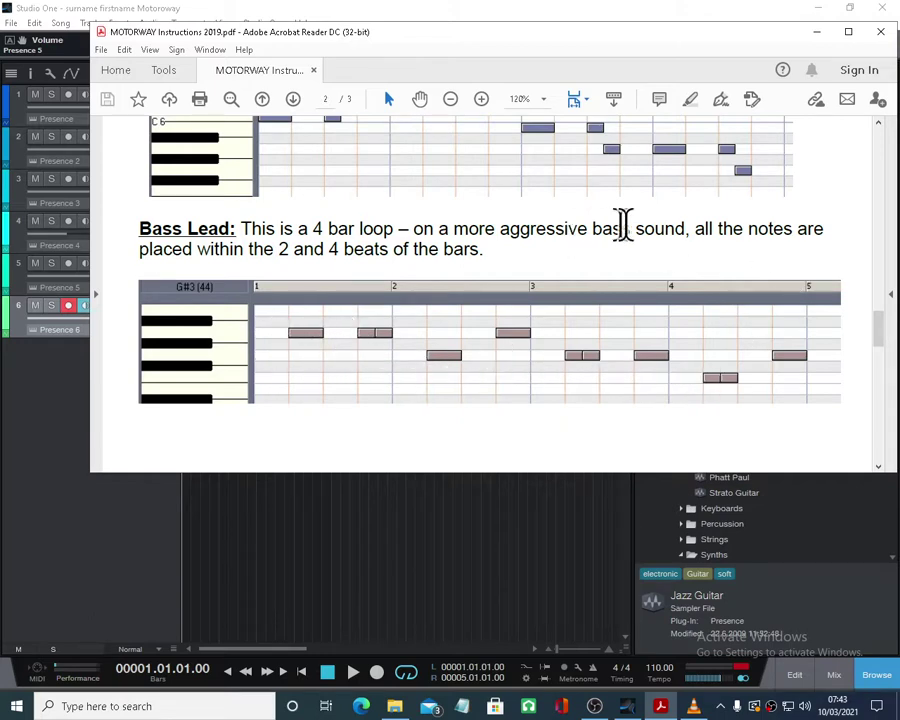
{"action": "left_click", "coordinate": [46, 388]}
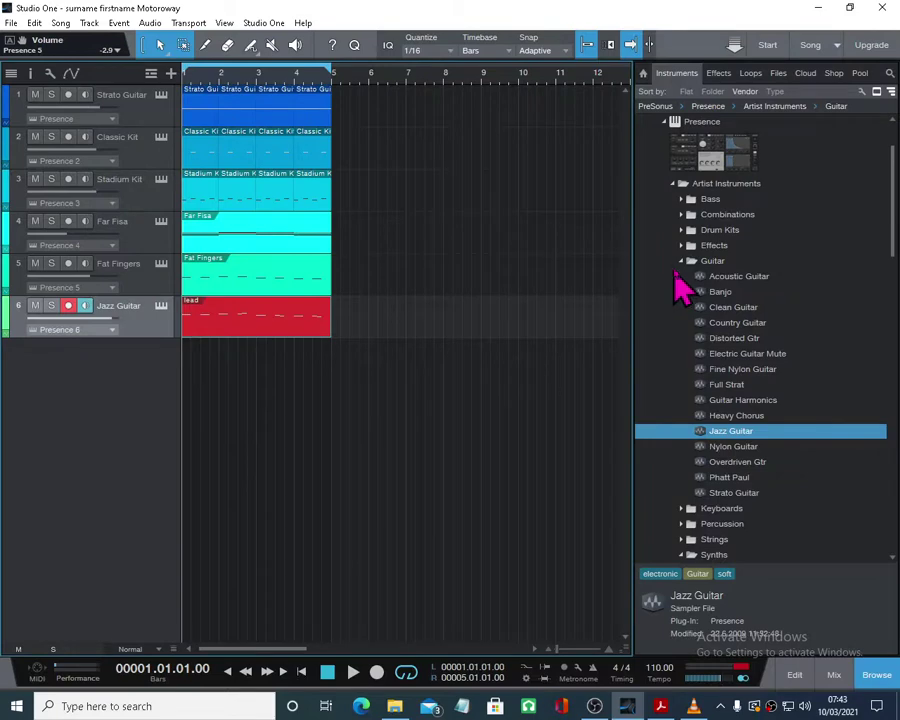
- Add the DX Bass sound from the Presence Artist Instruments Bass folder as a new track below Jazz Guitar
{"action": "left_click", "coordinate": [681, 261]}
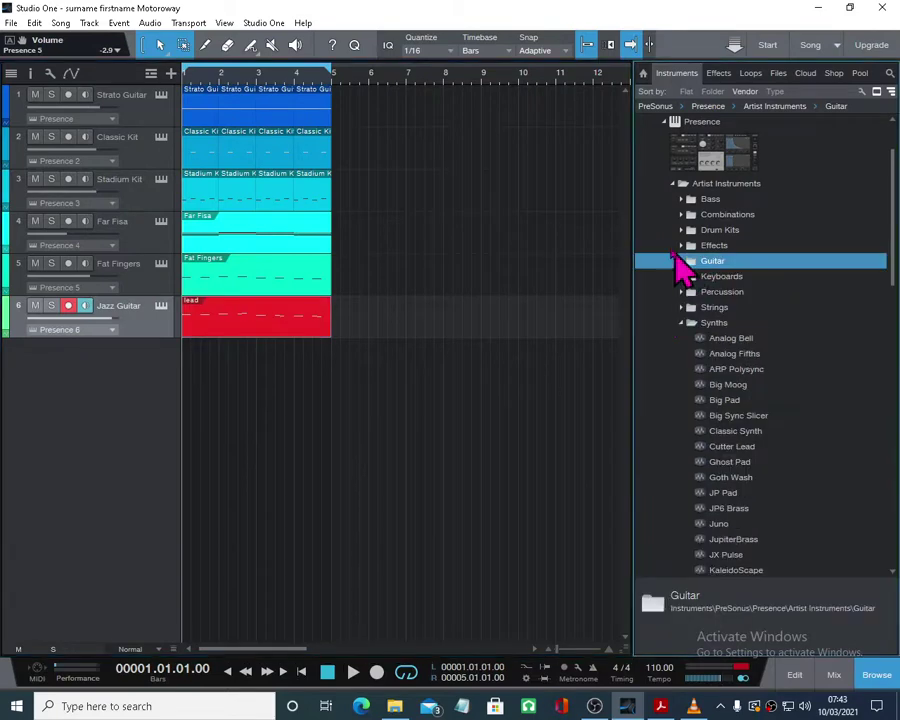
{"action": "left_click", "coordinate": [682, 199]}
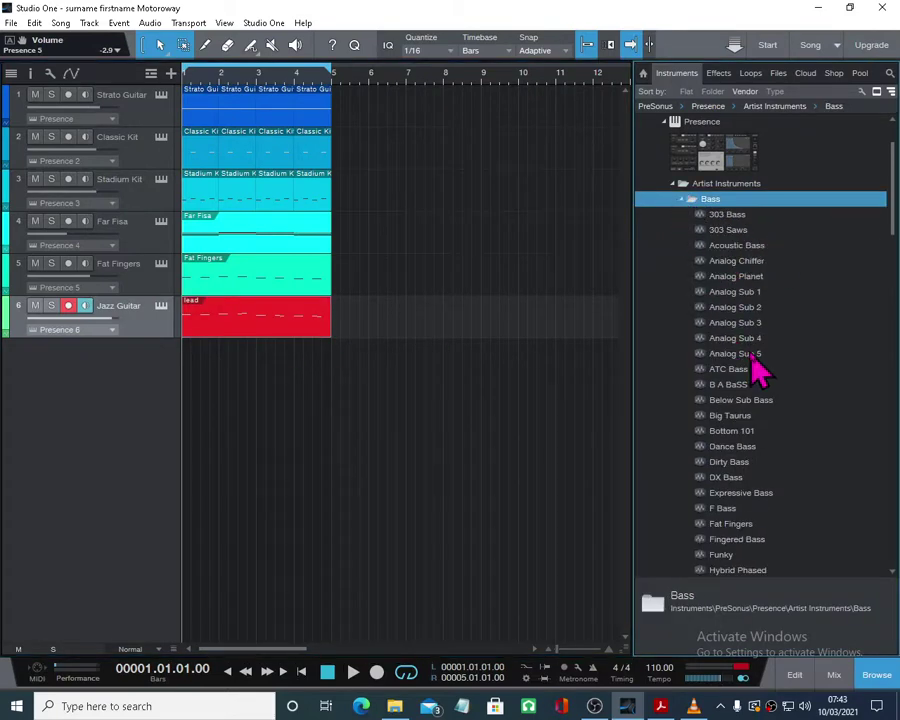
{"action": "scroll", "coordinate": [760, 372], "scroll_direction": "down", "scroll_amount": 1}
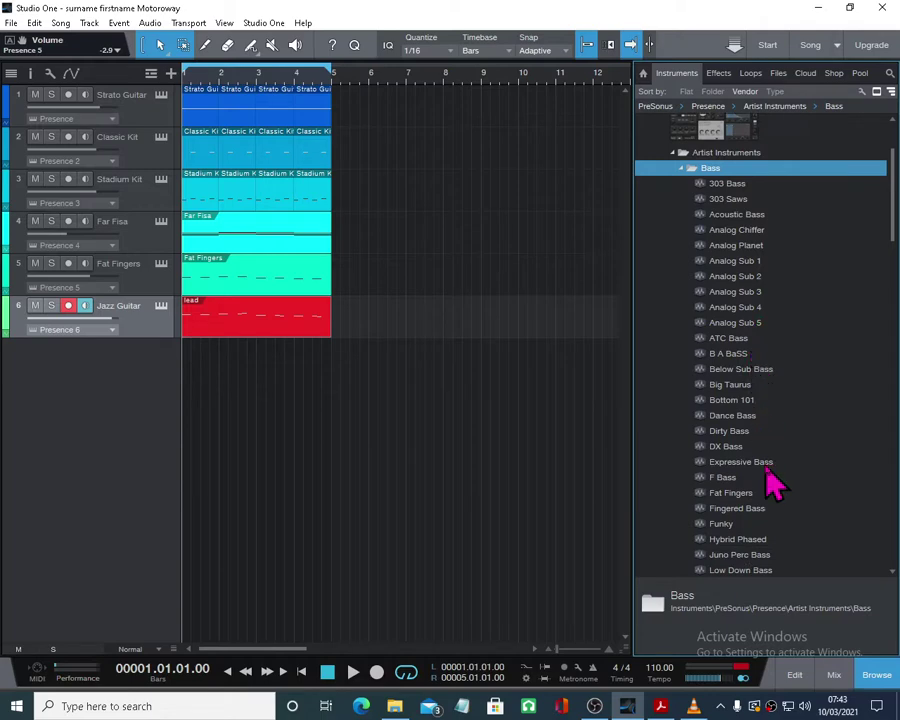
{"action": "scroll", "coordinate": [749, 477], "scroll_direction": "down", "scroll_amount": 1}
{"action": "scroll", "coordinate": [750, 477], "scroll_direction": "down", "scroll_amount": 1}
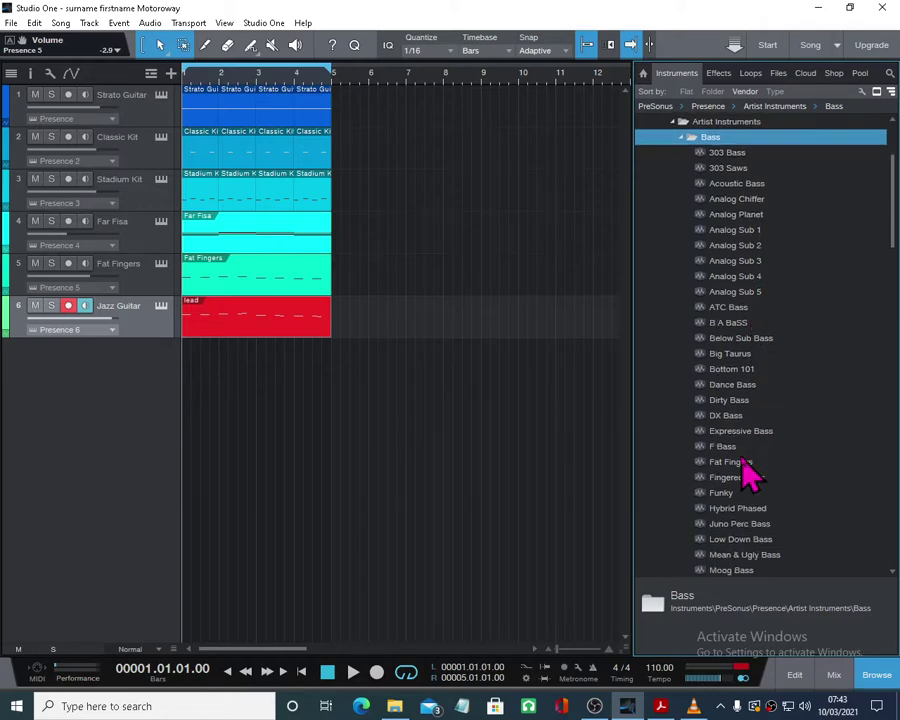
{"action": "left_click_drag", "start_coordinate": [731, 418], "coordinate": [270, 430]}
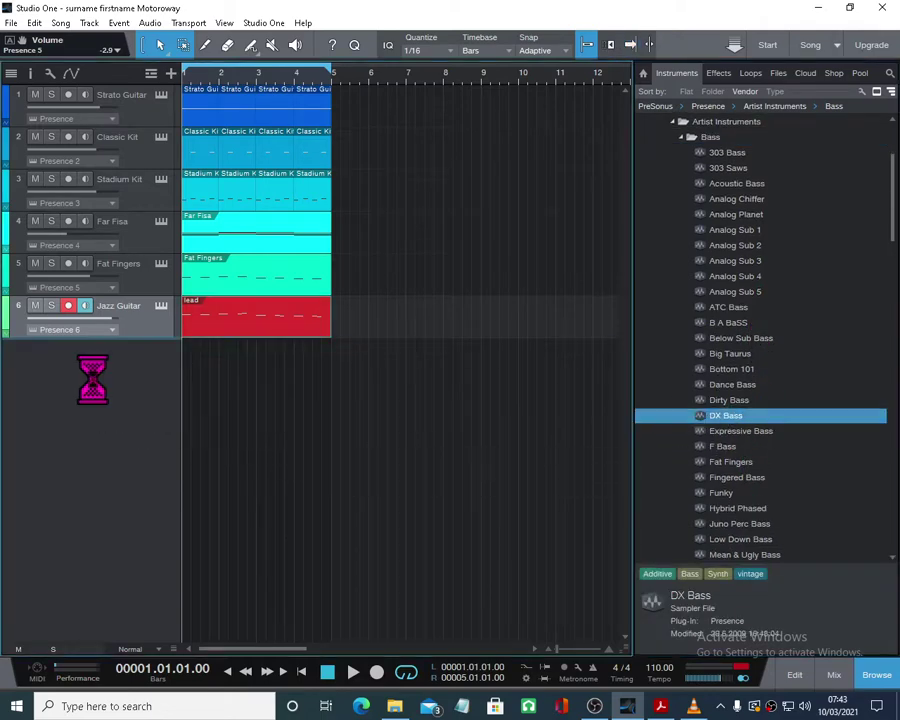
- Audition several notes of the DX Bass sound on the Presence keyboard and close the instrument window
{"action": "left_click", "coordinate": [458, 608]}
{"action": "left_click", "coordinate": [640, 604]}
{"action": "left_click", "coordinate": [558, 606]}
{"action": "left_click", "coordinate": [515, 606]}
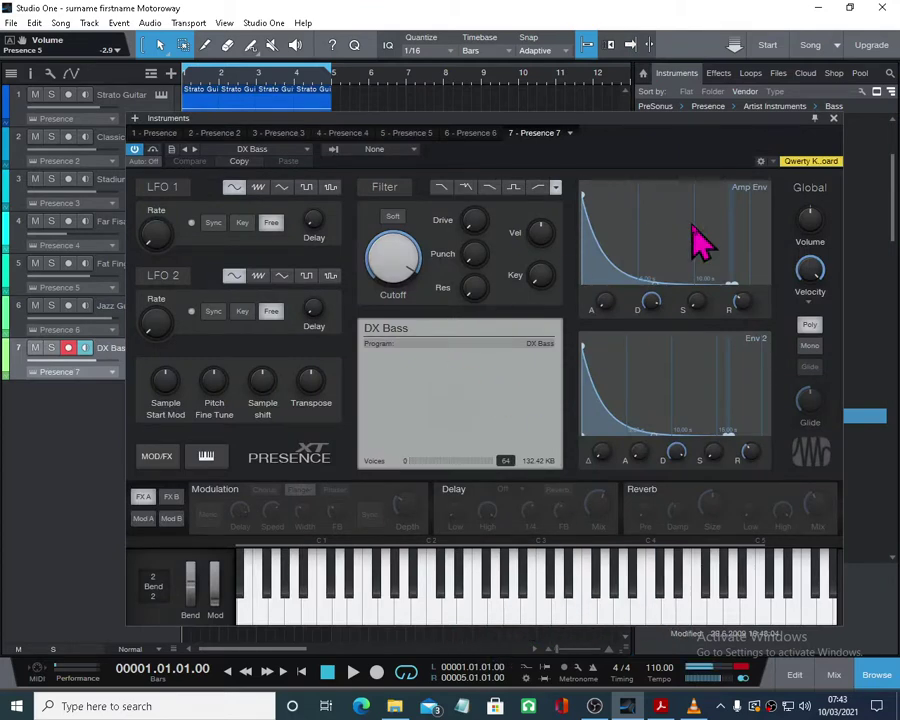
{"action": "left_click", "coordinate": [834, 119]}
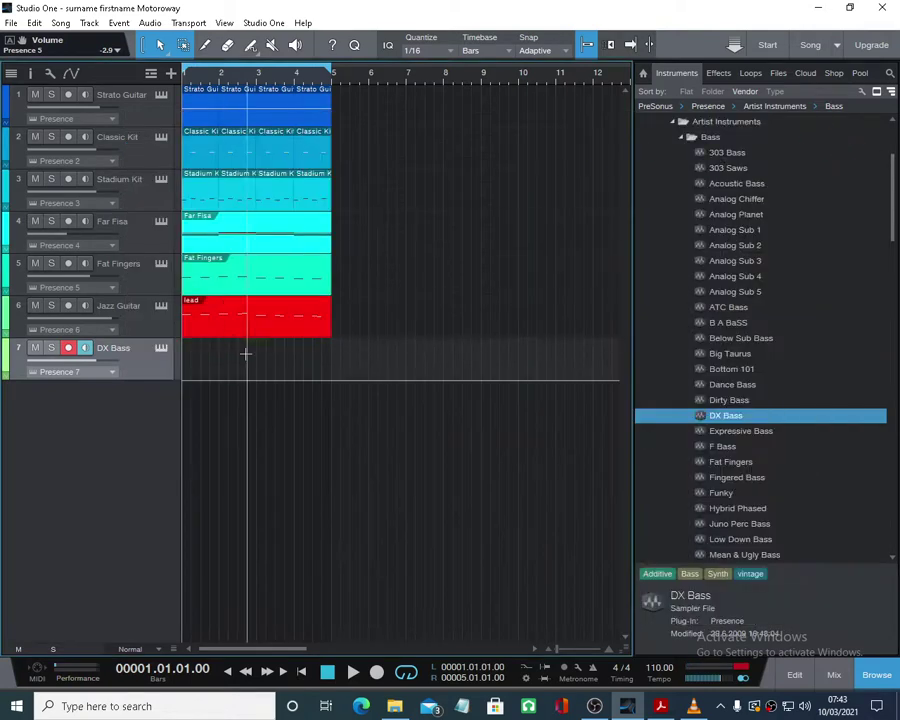
- Create an empty part across bars 1 to 4 on the DX Bass track and open it for note editing
{"action": "double_click", "coordinate": [210, 370]}
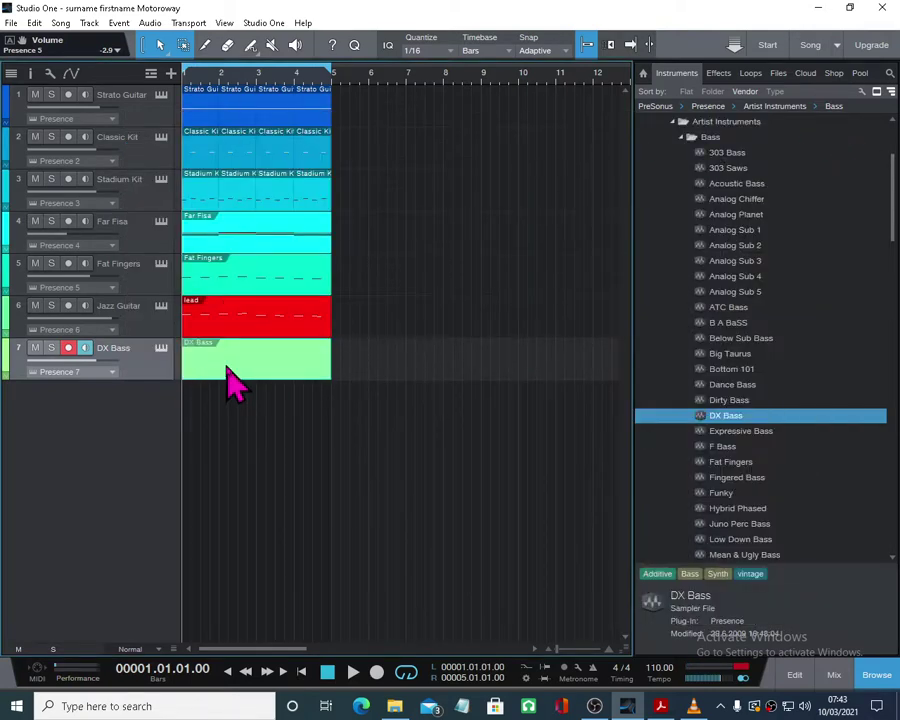
{"action": "double_click", "coordinate": [211, 375]}
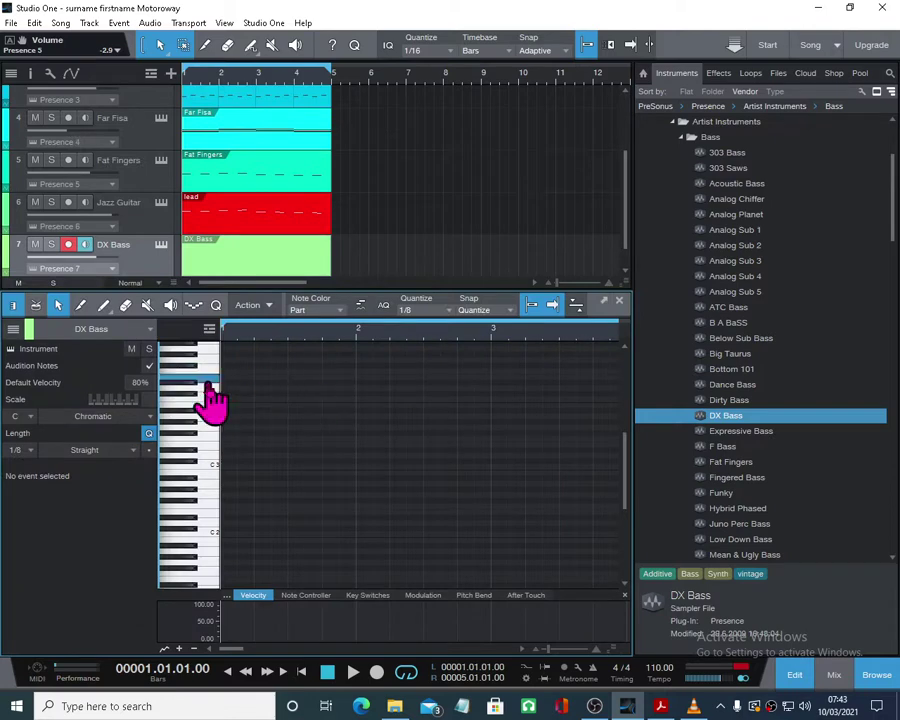
{"action": "left_click_drag", "start_coordinate": [610, 662], "coordinate": [603, 530]}
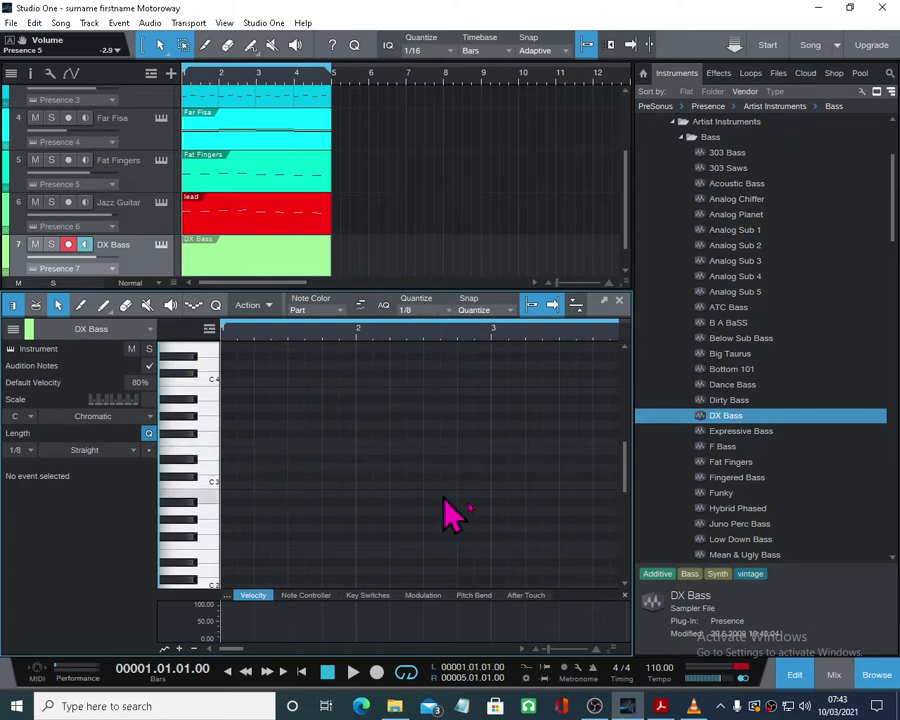
{"action": "left_click_drag", "start_coordinate": [606, 660], "coordinate": [598, 656]}
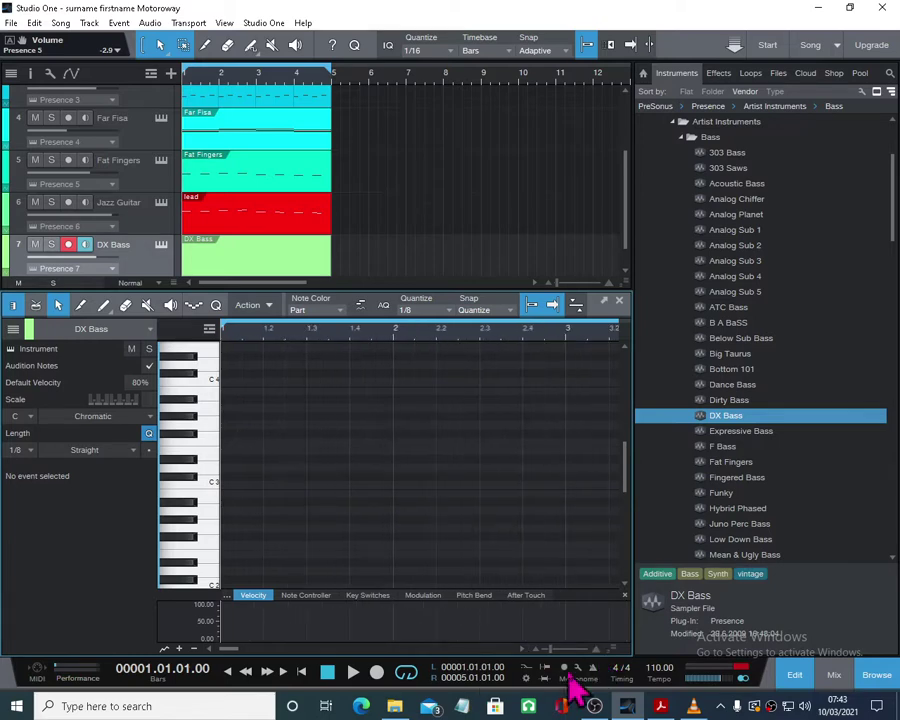
- Consult the Bass Lead diagram and draw bar 1: a one-beat A2 on beat 2 and two eighth-note A2s on beat 4
{"action": "left_click", "coordinate": [661, 706]}
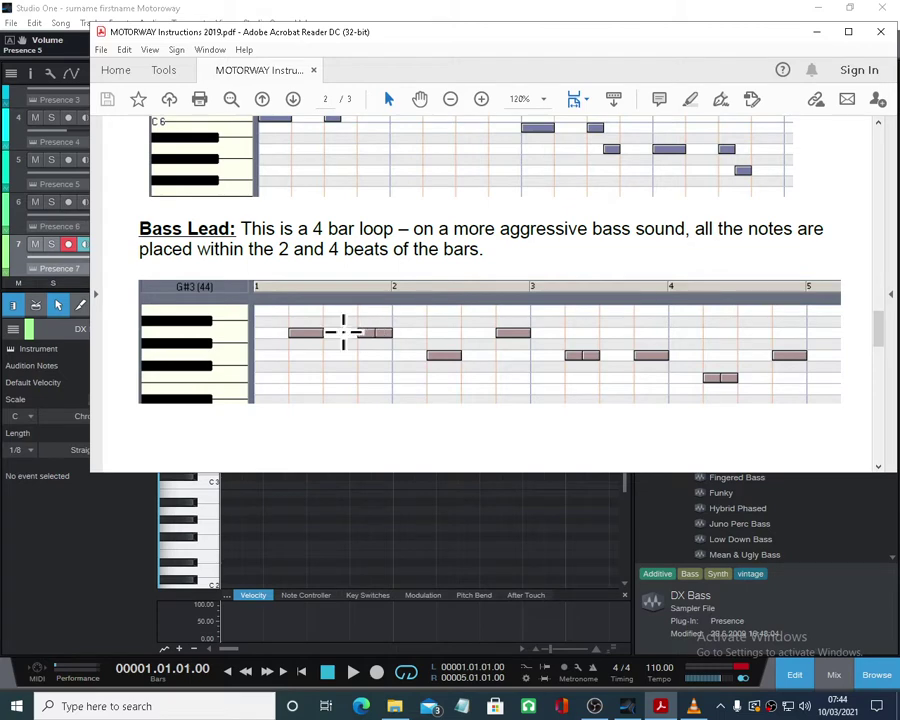
{"action": "left_click", "coordinate": [816, 32]}
{"action": "left_click", "coordinate": [210, 512]}
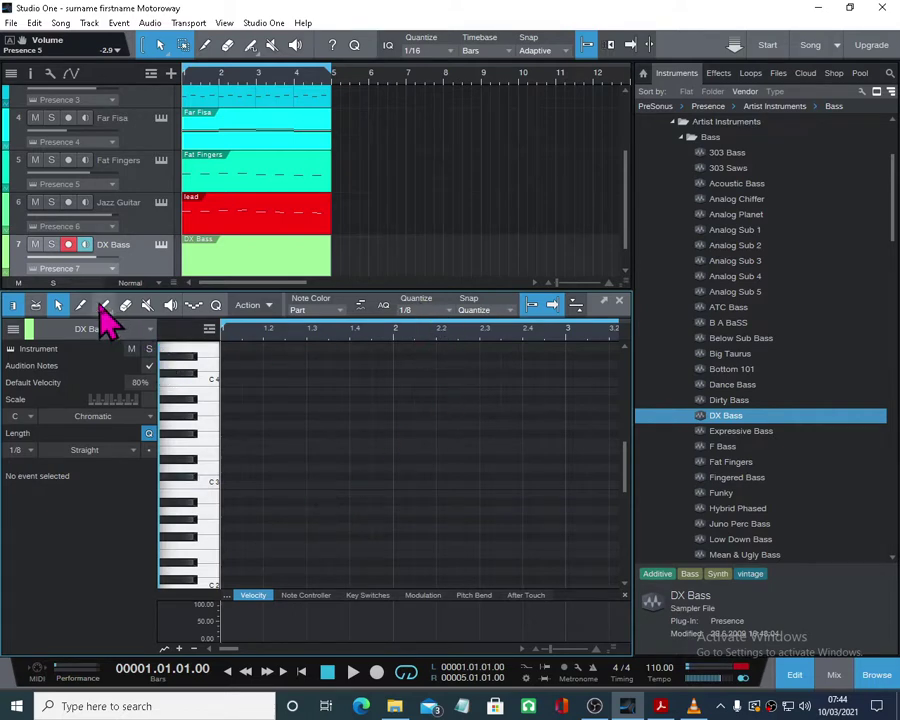
{"action": "left_click", "coordinate": [267, 510]}
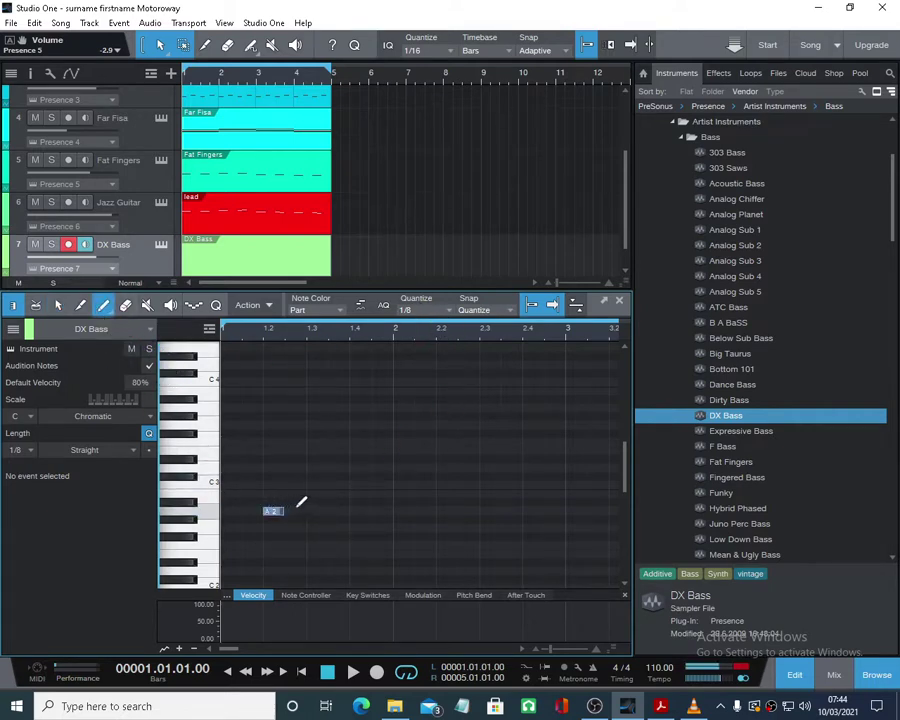
{"action": "left_click", "coordinate": [354, 511]}
{"action": "left_click", "coordinate": [375, 511]}
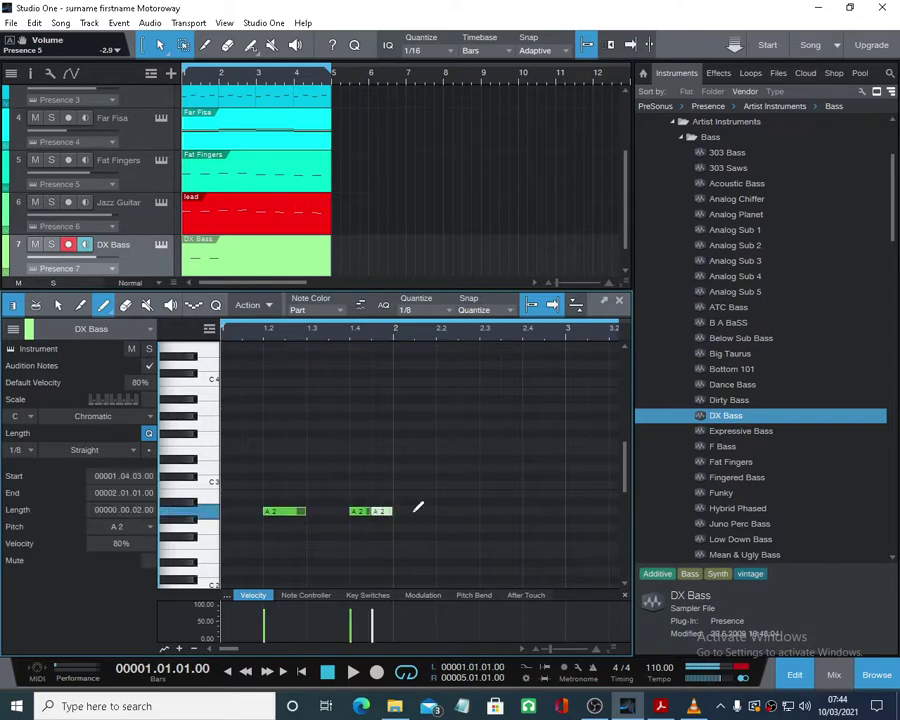
- Consult the Bass Lead diagram and draw bar 2: a one-beat G2 on beat 2 and a one-beat A2 on beat 4
{"action": "left_click", "coordinate": [660, 706]}
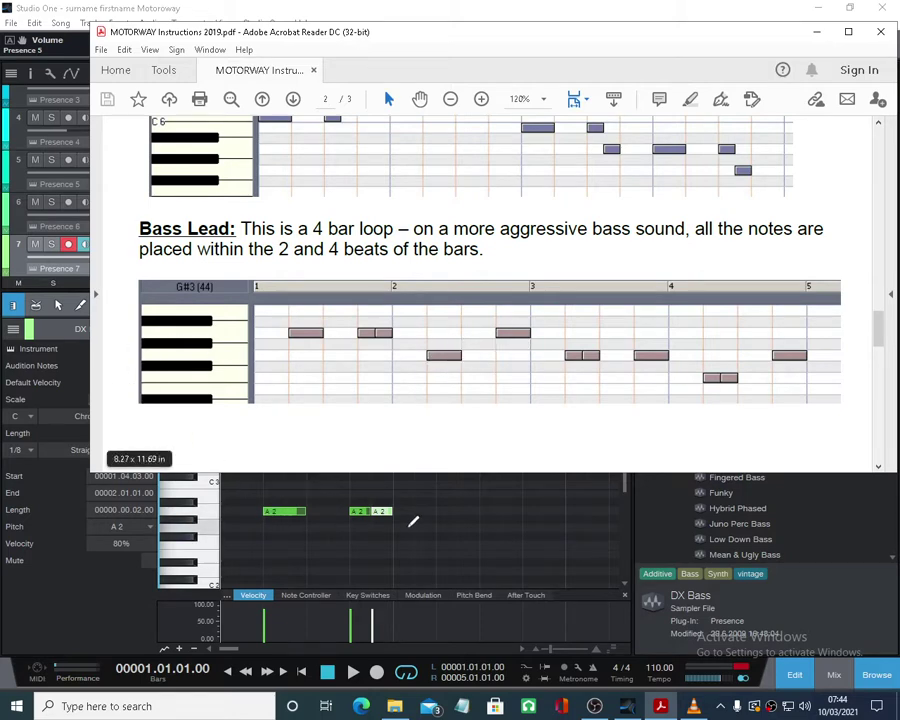
{"action": "left_click", "coordinate": [444, 525]}
{"action": "left_click_drag", "start_coordinate": [458, 529], "coordinate": [479, 528]}
{"action": "left_click", "coordinate": [530, 511]}
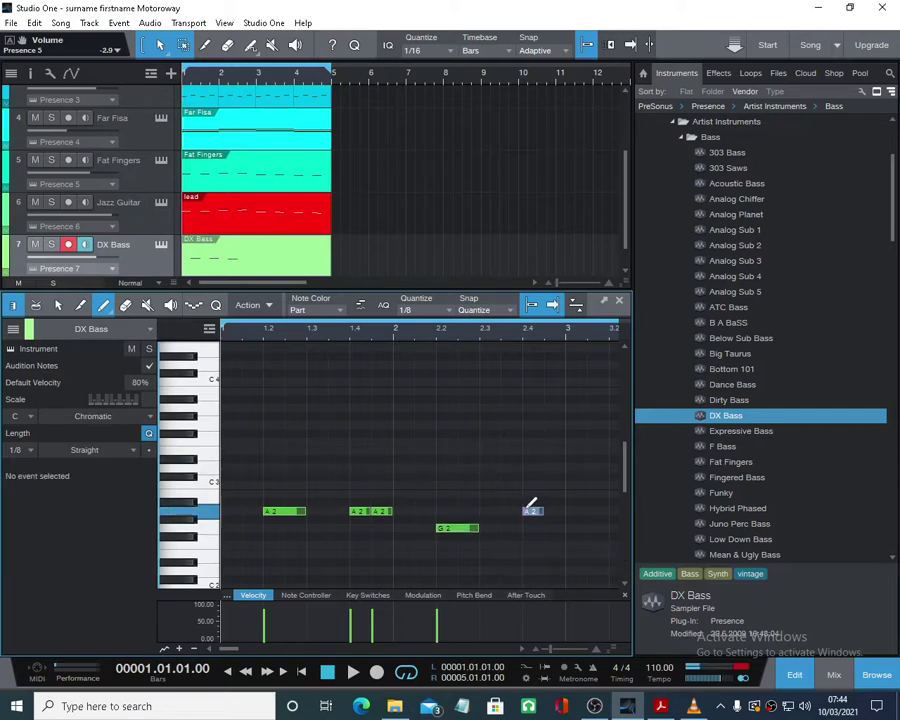
- Consult the Bass Lead diagram for bar 3 and draw a one-beat A2 on beat 2 of that bar
{"action": "scroll", "coordinate": [527, 660], "scroll_direction": "right", "scroll_amount": 10}
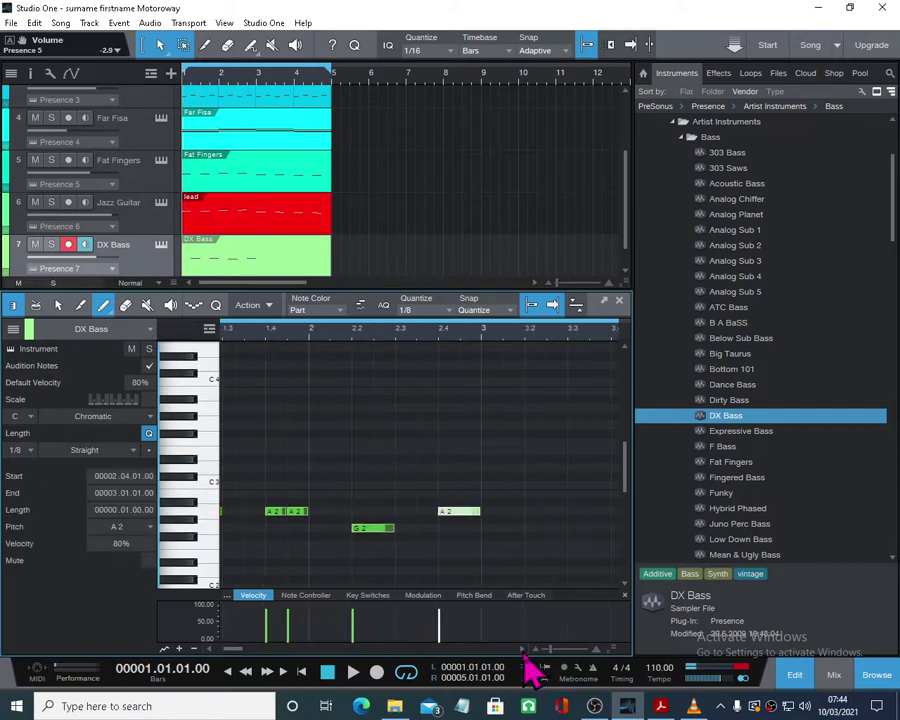
{"action": "scroll", "coordinate": [534, 665], "scroll_direction": "right", "scroll_amount": 2}
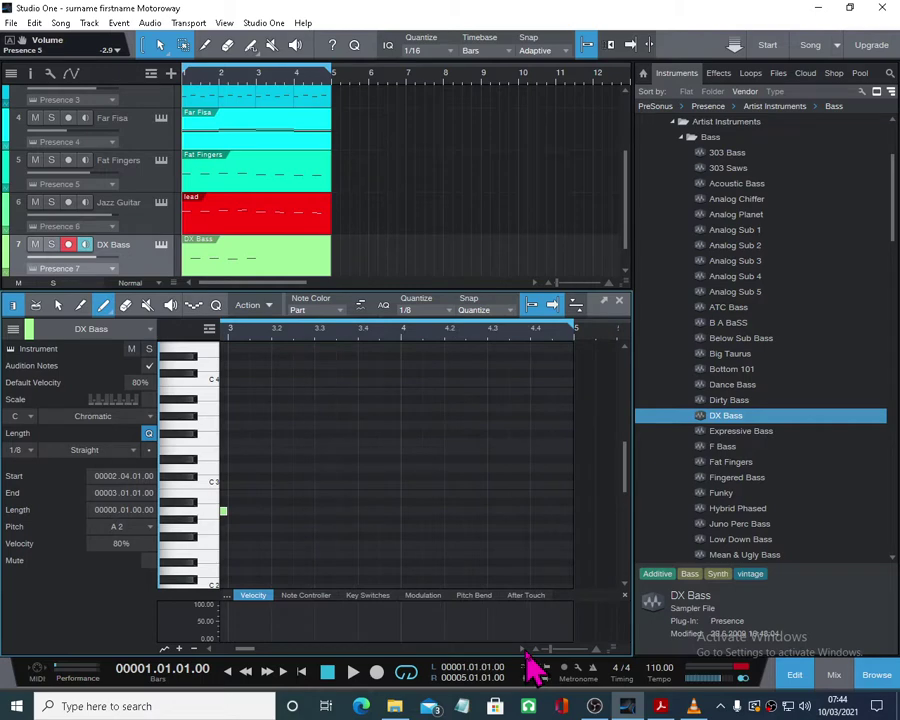
{"action": "left_click", "coordinate": [662, 706]}
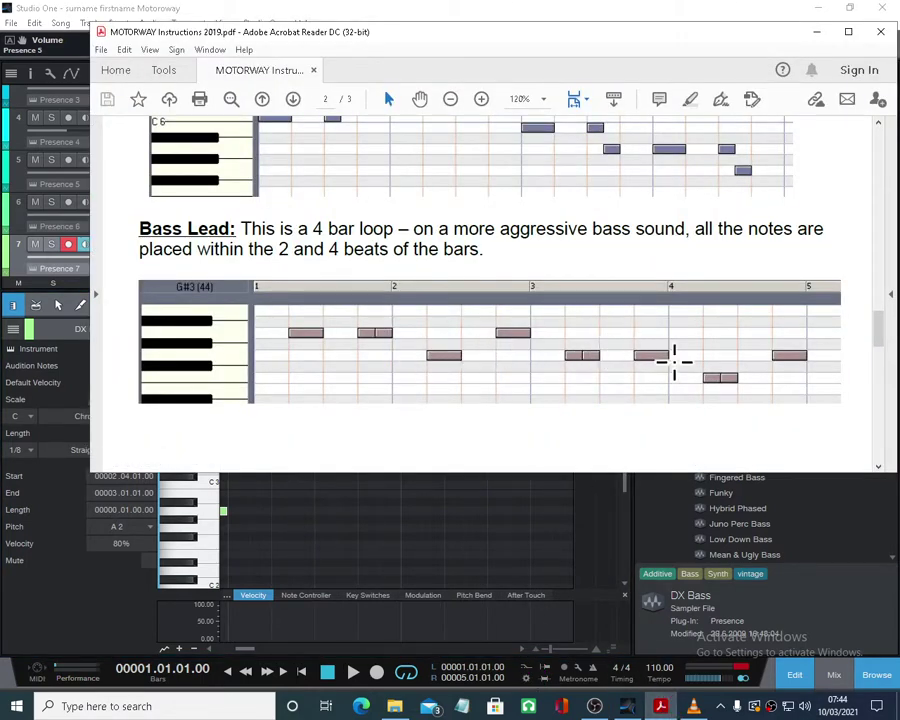
{"action": "left_click", "coordinate": [115, 588]}
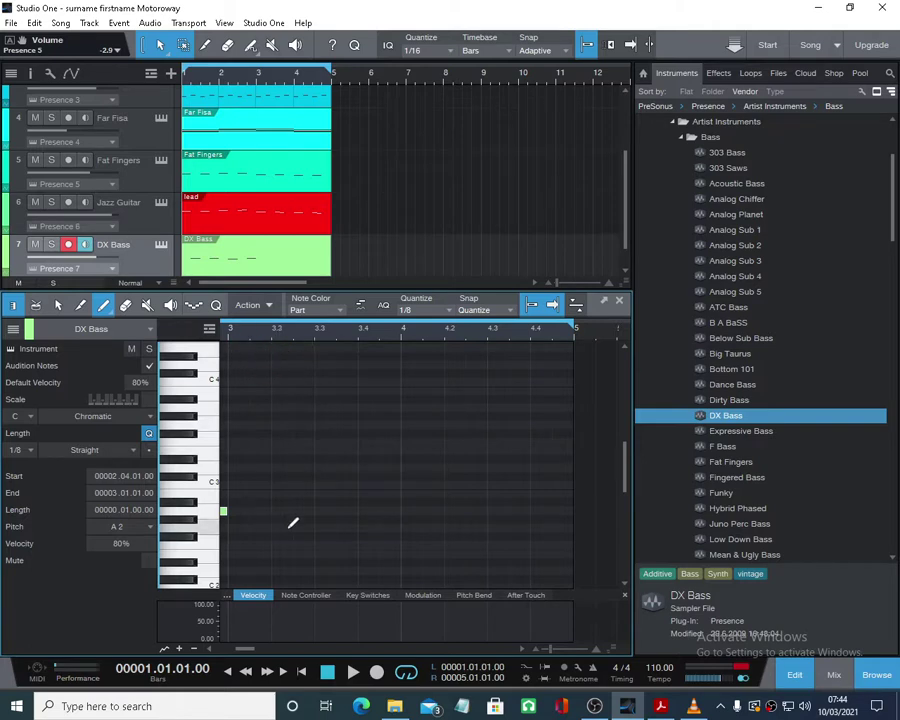
{"action": "left_click_drag", "start_coordinate": [276, 510], "coordinate": [313, 508]}
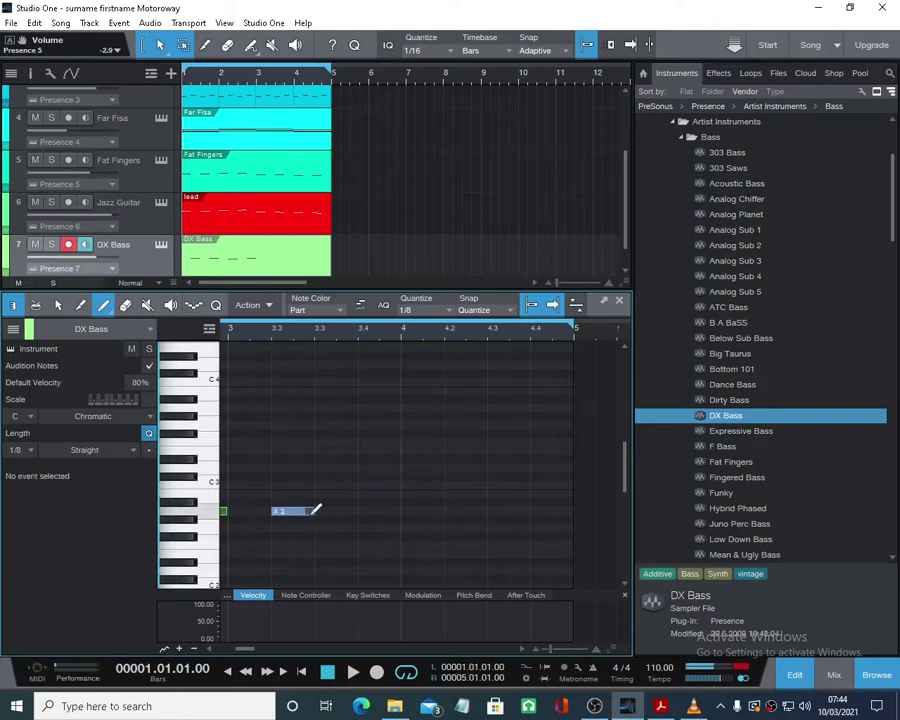
- Recheck the diagram, shorten the bar 3 A2 to an eighth note and add a second eighth-note A2 directly after it
{"action": "left_click", "coordinate": [660, 706]}
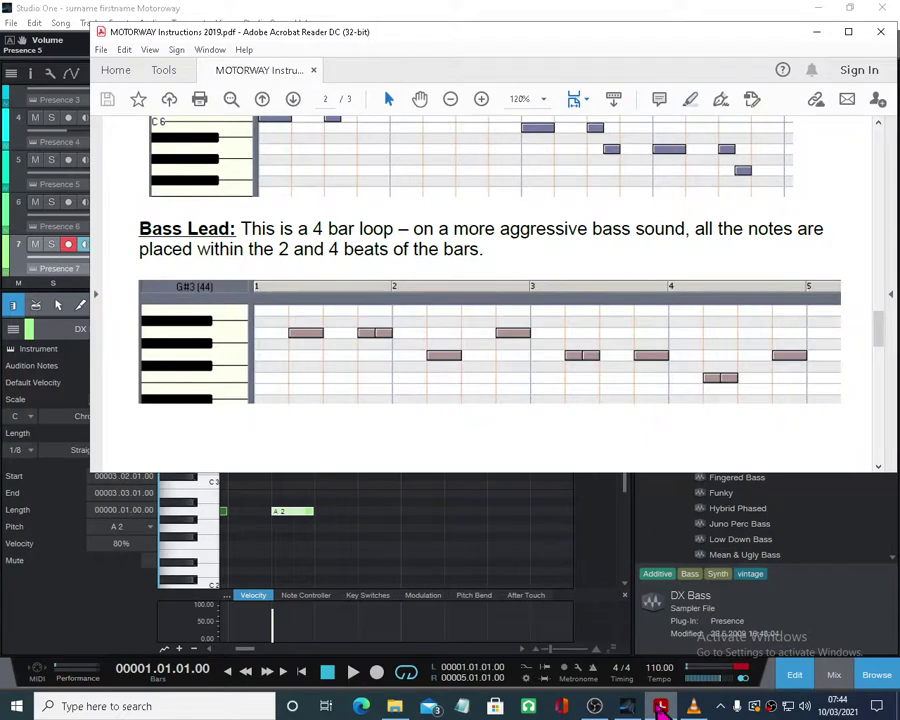
{"action": "left_click", "coordinate": [660, 706]}
{"action": "left_click_drag", "start_coordinate": [313, 512], "coordinate": [292, 507]}
{"action": "left_click", "coordinate": [287, 508]}
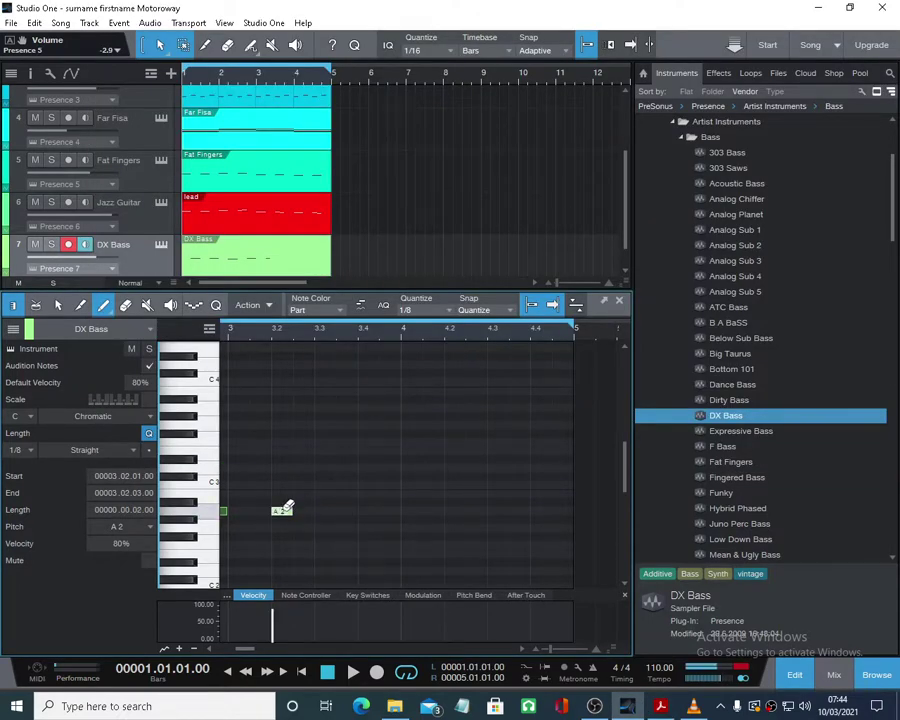
{"action": "left_click", "coordinate": [288, 508]}
{"action": "left_click", "coordinate": [302, 511]}
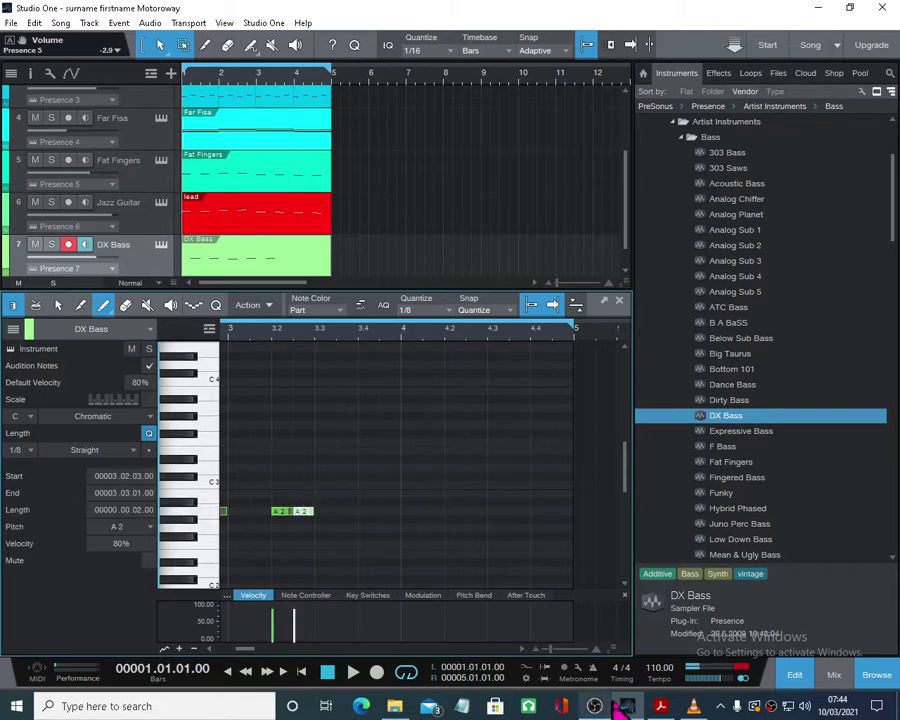
- Check the Bass Lead diagram again and draw a one-beat A2 on beat 4 of bar 3
{"action": "left_click", "coordinate": [660, 706]}
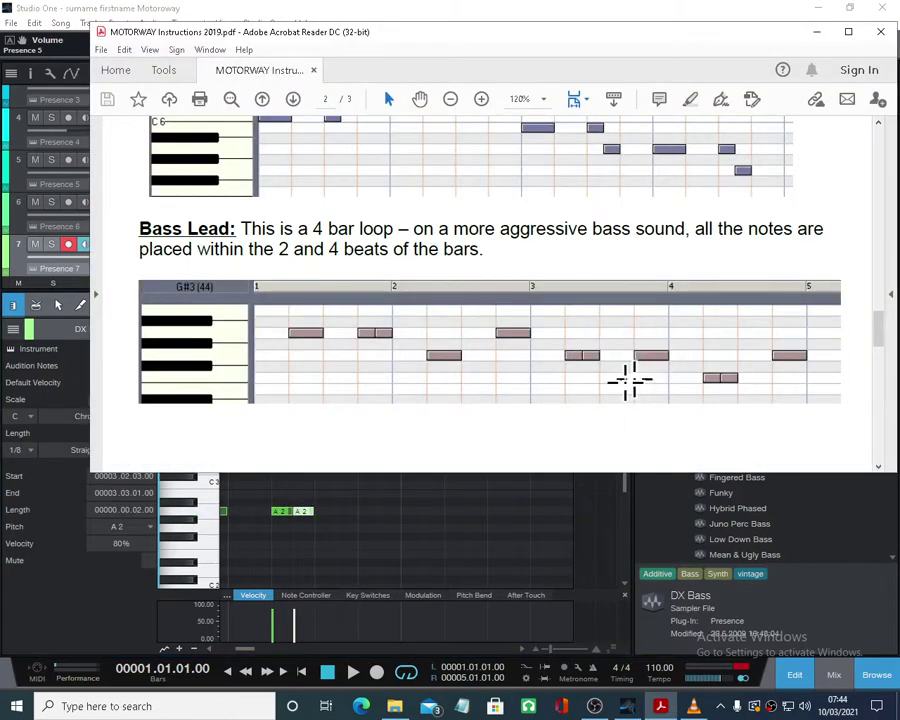
{"action": "left_click", "coordinate": [363, 502]}
{"action": "left_click", "coordinate": [360, 511]}
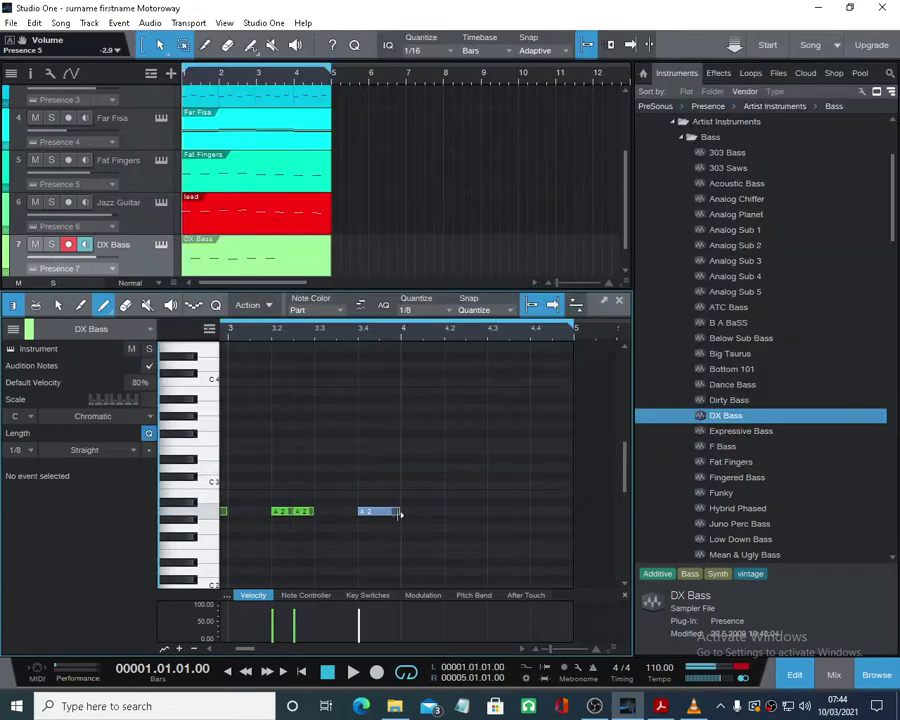
- Consult the Bass Lead diagram and draw bar 4: two eighth-note F2s on beat 2 and a one-beat G2 on beat 4
{"action": "left_click", "coordinate": [662, 706]}
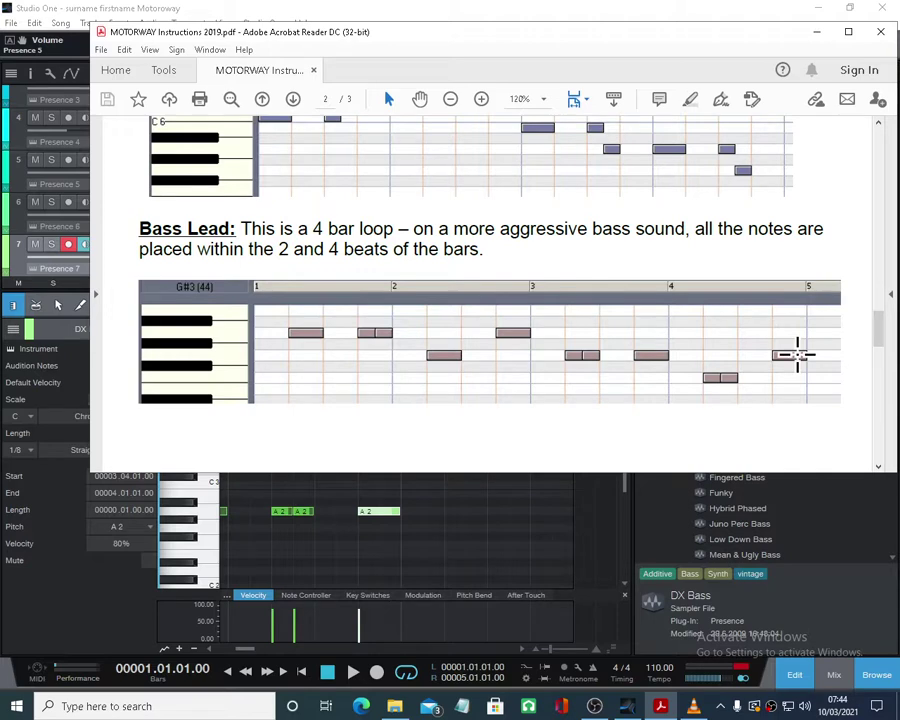
{"action": "left_click", "coordinate": [453, 543]}
{"action": "left_click", "coordinate": [453, 545]}
{"action": "left_click", "coordinate": [475, 545]}
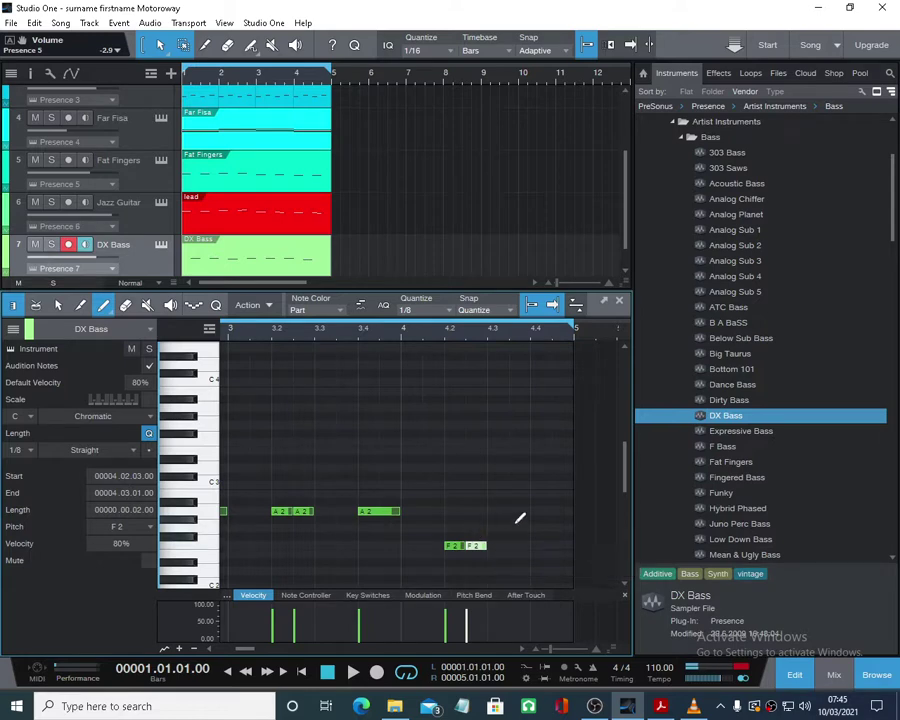
{"action": "left_click_drag", "start_coordinate": [537, 528], "coordinate": [572, 527]}
- Replace bar 3's A2 notes with G2s, two eighth notes on beat 2 and a one-beat note on beat 4, and check them against the diagram
{"action": "left_click", "coordinate": [372, 512]}
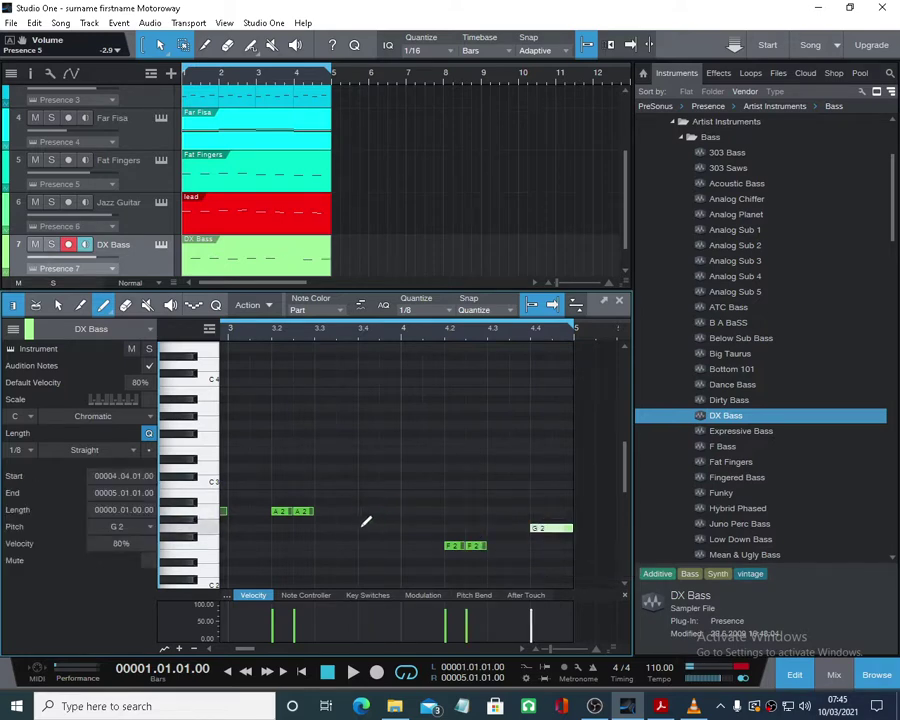
{"action": "left_click", "coordinate": [370, 528]}
{"action": "left_click", "coordinate": [283, 511]}
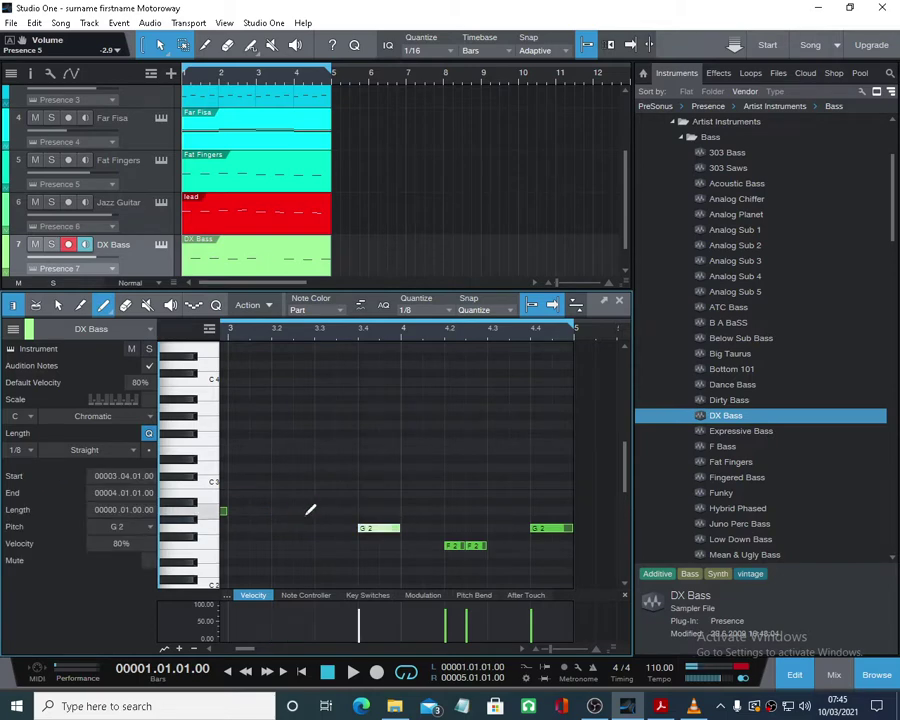
{"action": "left_click", "coordinate": [282, 528]}
{"action": "left_click", "coordinate": [303, 528]}
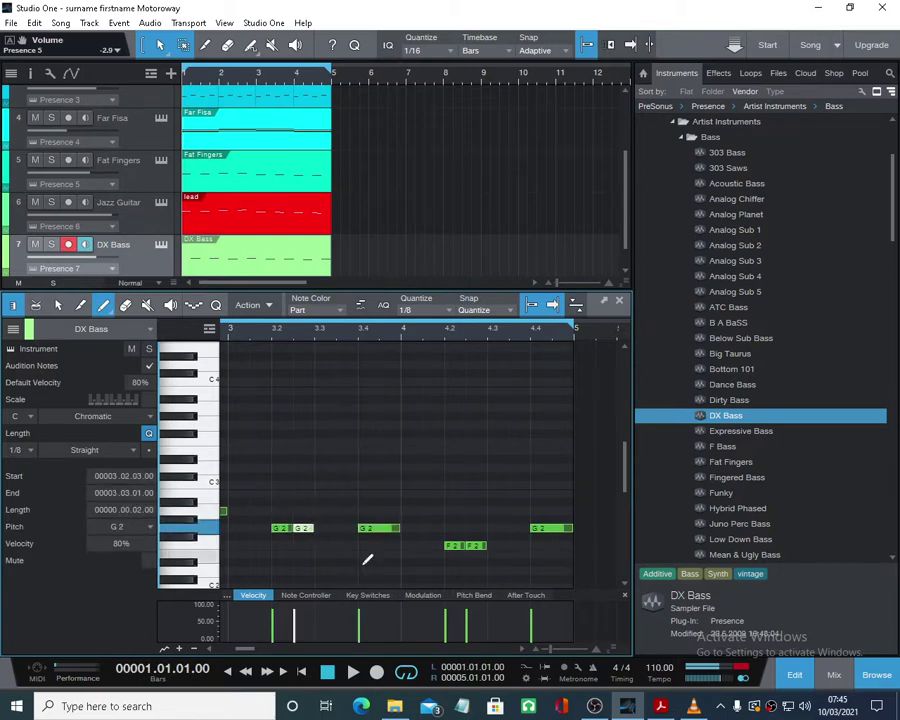
{"action": "left_click", "coordinate": [660, 706]}
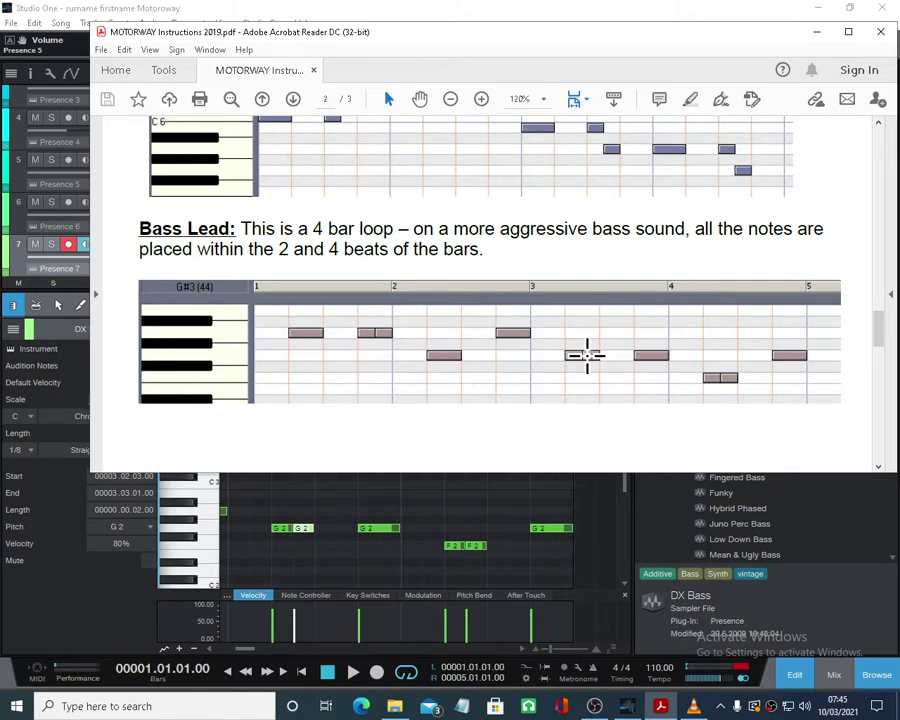
{"action": "left_click", "coordinate": [660, 706]}
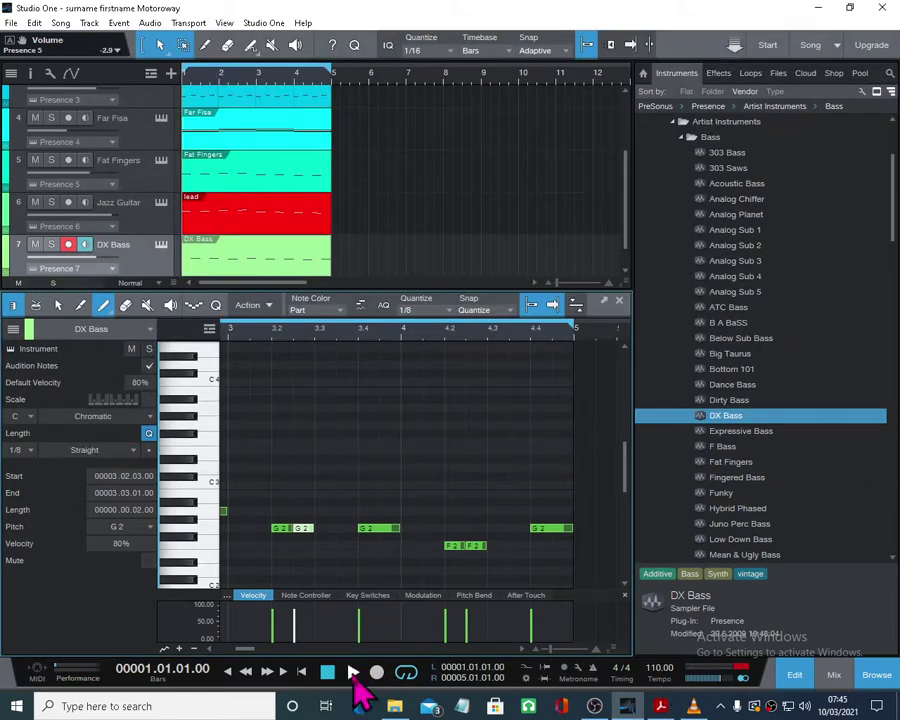
- Play back the loop with all four bars of the DX Bass part in view, and stop it
{"action": "left_click", "coordinate": [353, 672]}
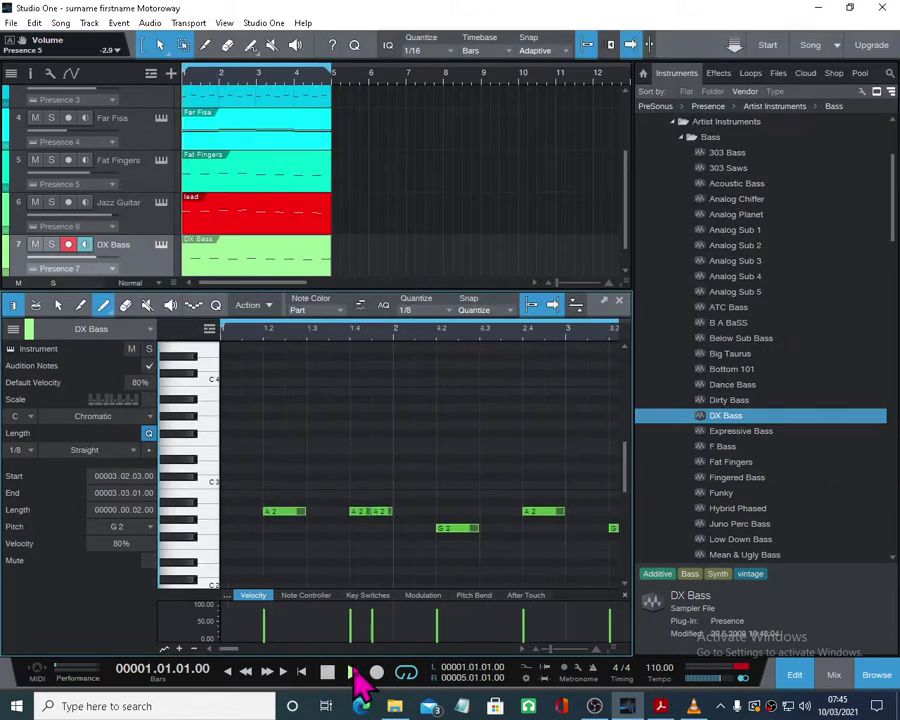
{"action": "left_click", "coordinate": [537, 650]}
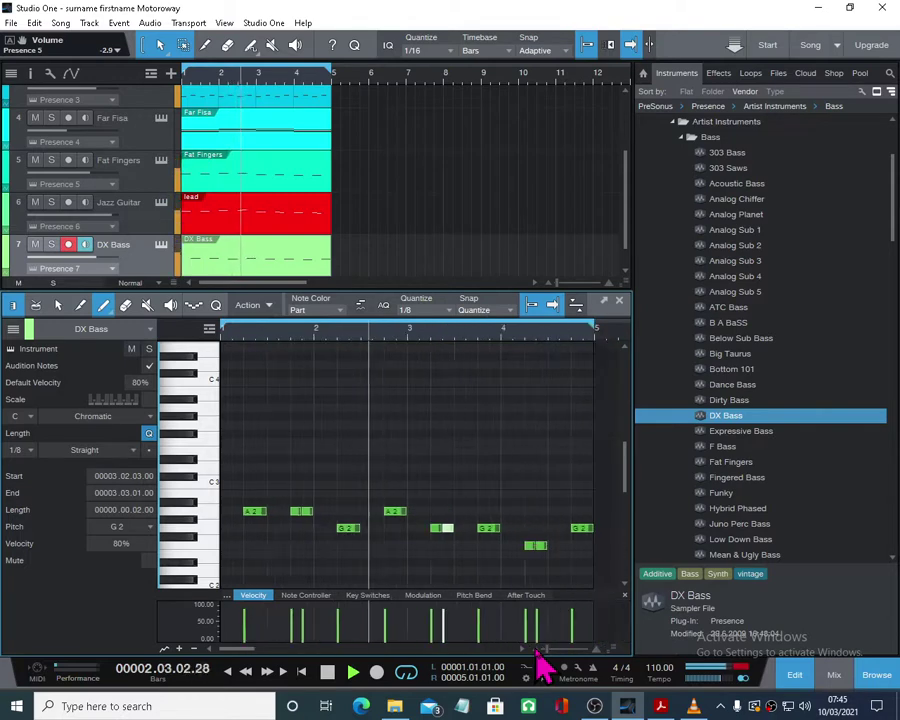
{"action": "left_click", "coordinate": [537, 651]}
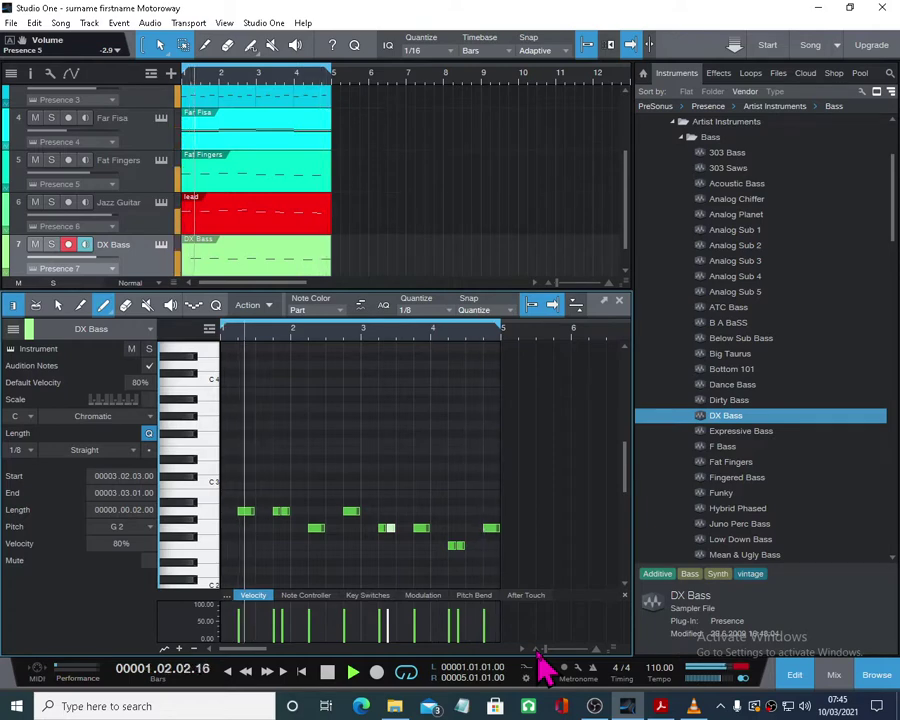
{"action": "left_click", "coordinate": [327, 672]}
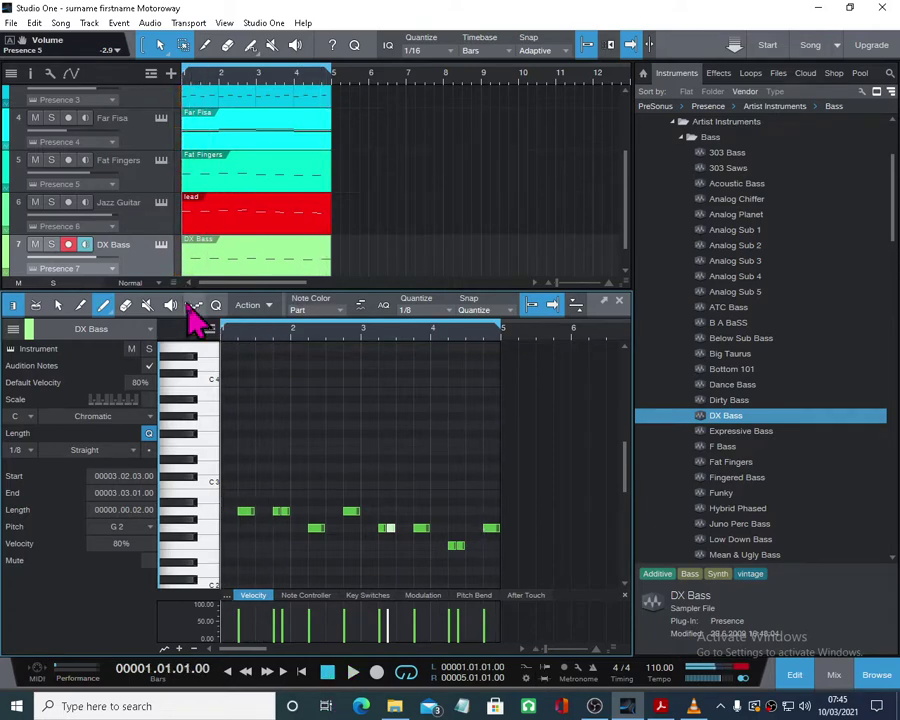
- Close the note editor and transpose the DX Bass part up one octave
{"action": "left_click", "coordinate": [619, 301]}
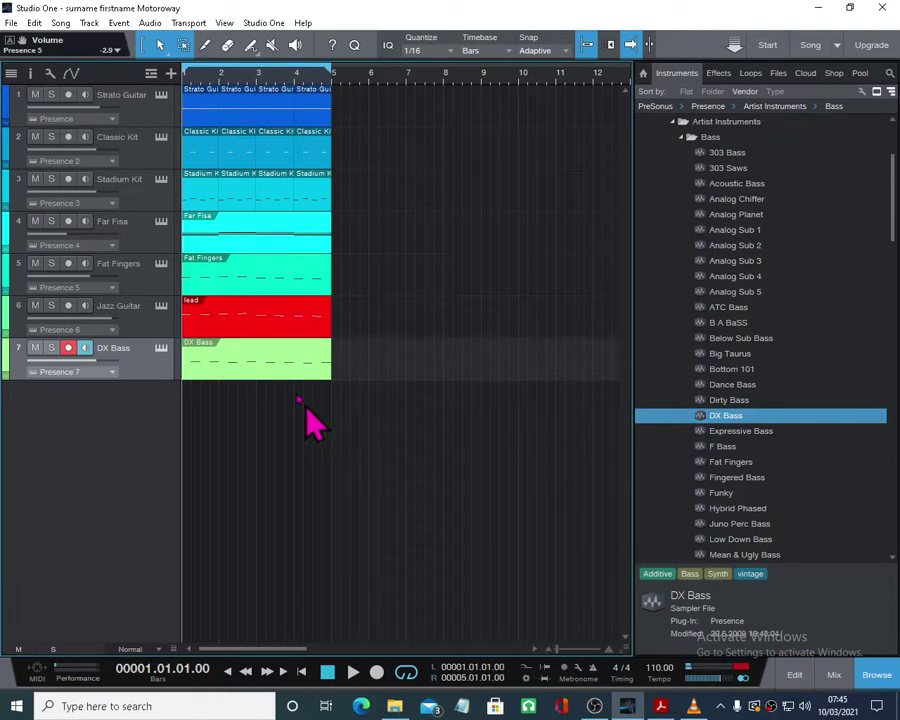
{"action": "right_click", "coordinate": [243, 366]}
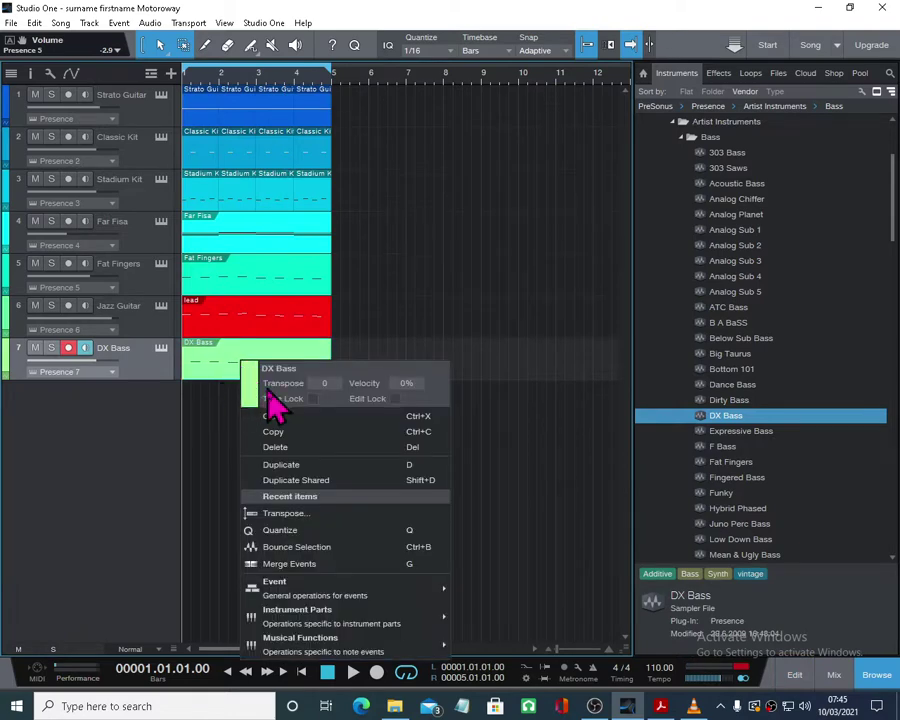
{"action": "mouse_move", "coordinate": [357, 590]}
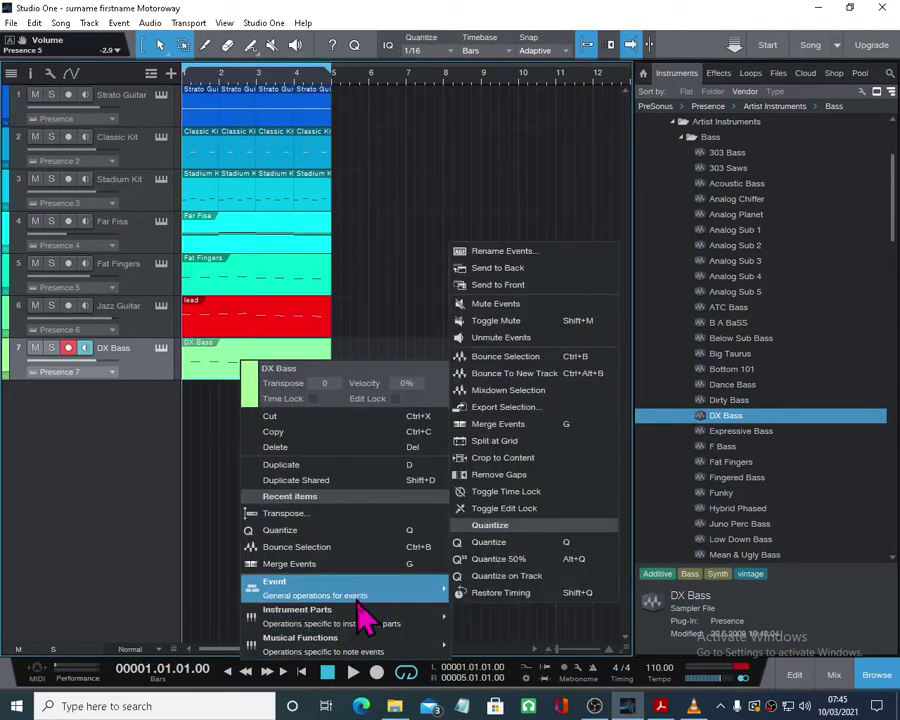
{"action": "mouse_move", "coordinate": [364, 645]}
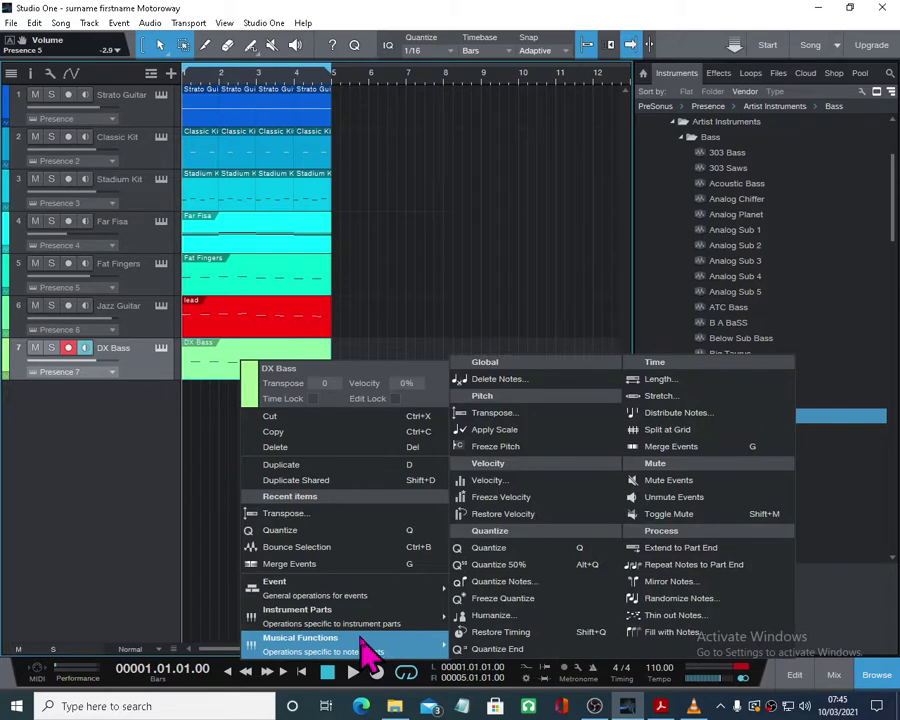
{"action": "left_click", "coordinate": [505, 413]}
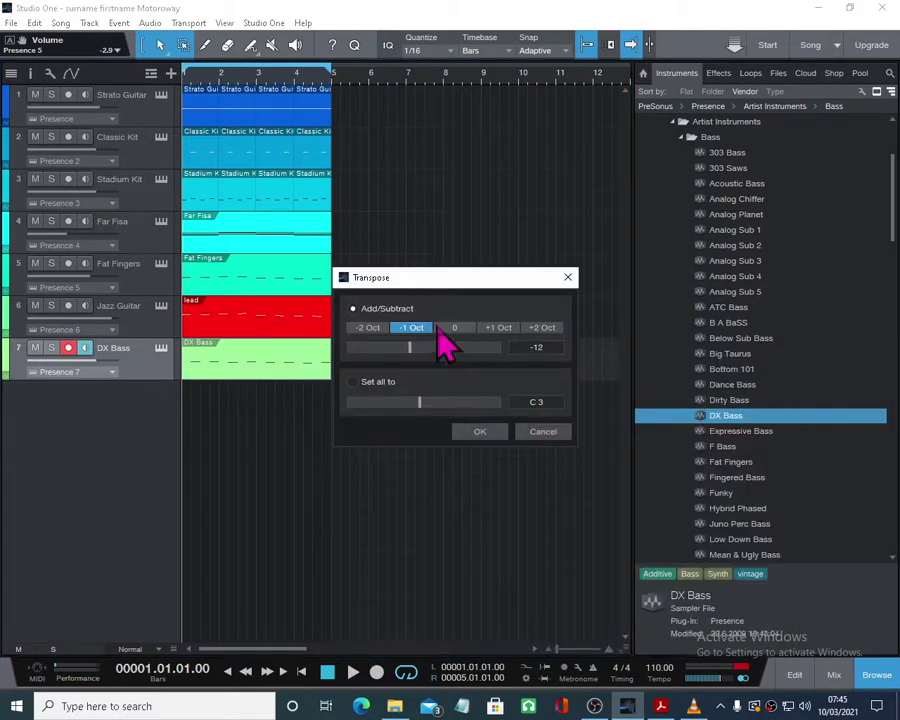
{"action": "left_click", "coordinate": [492, 329]}
{"action": "left_click", "coordinate": [480, 432]}
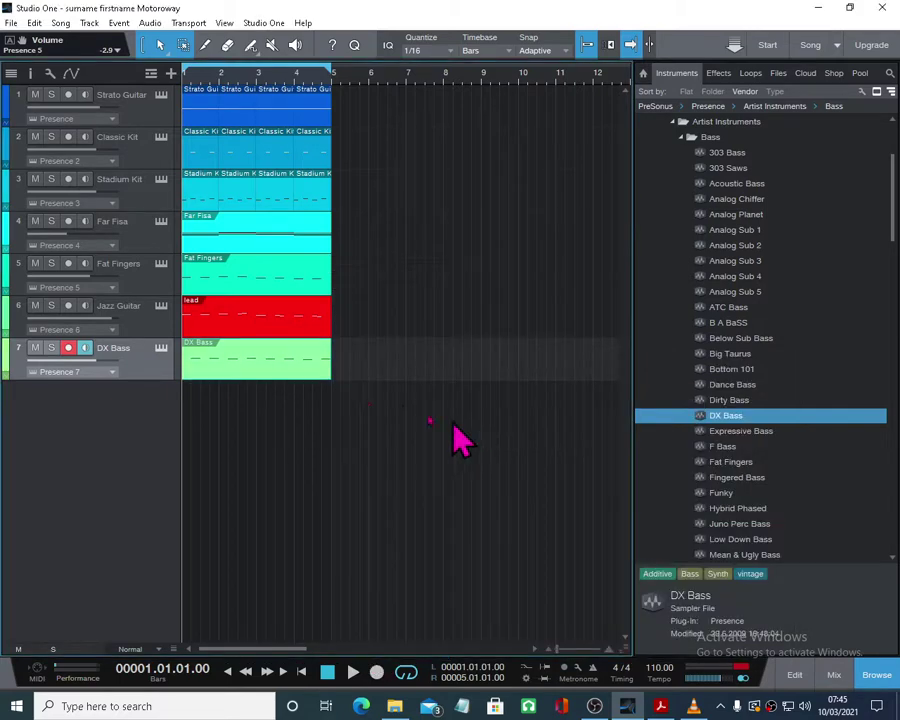
- Start playback, lower the DX Bass track's volume to -3.7 dB and rename the Classic Kit track as tamb
{"action": "left_click", "coordinate": [352, 672]}
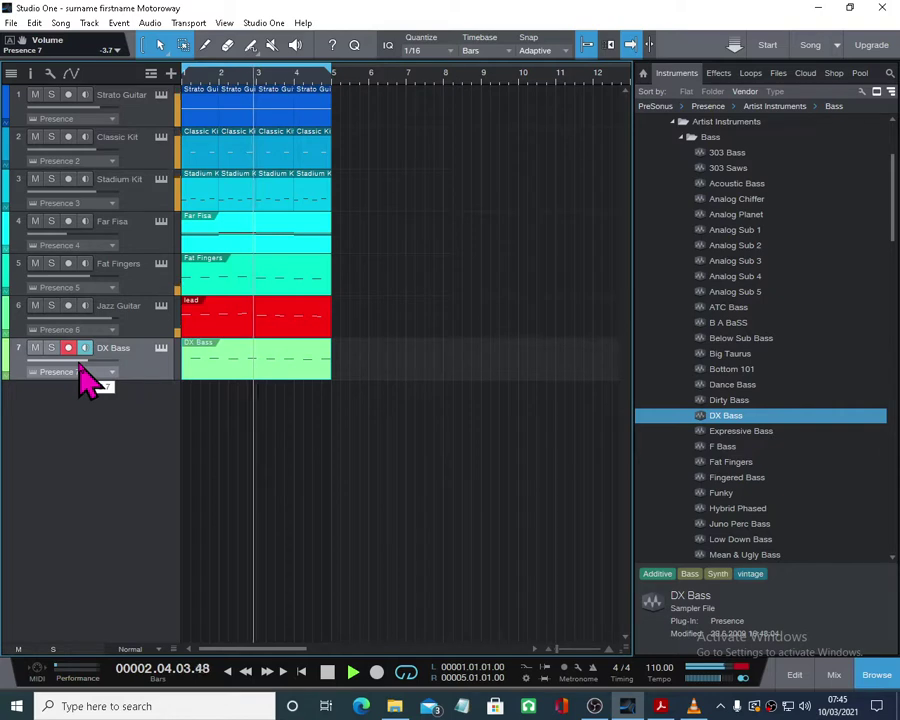
{"action": "double_click", "coordinate": [113, 139]}
{"action": "type", "text": "tamb"}
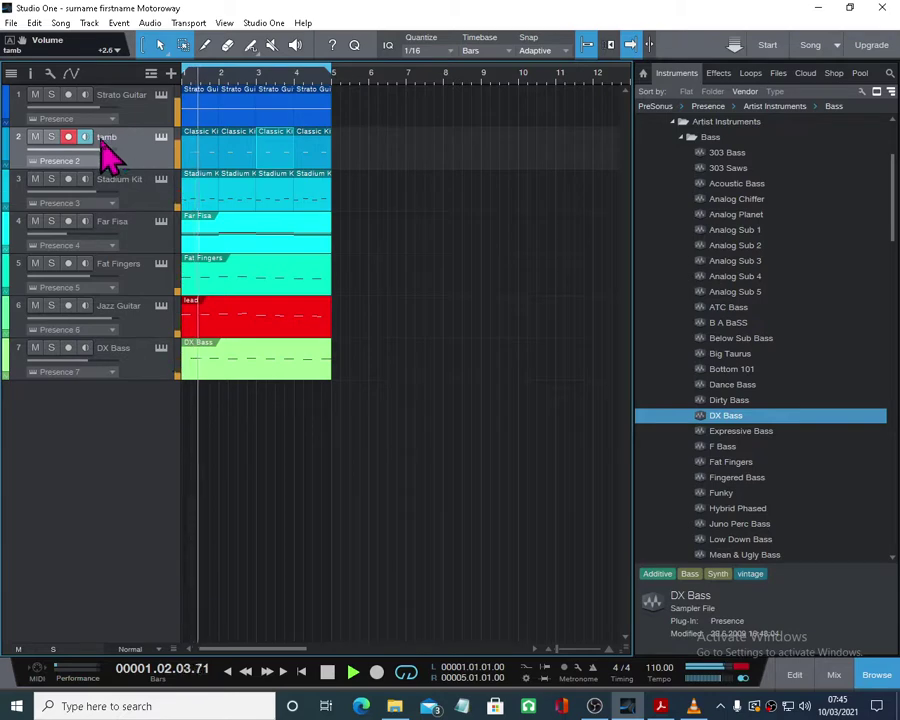
{"action": "key", "text": "Return"}
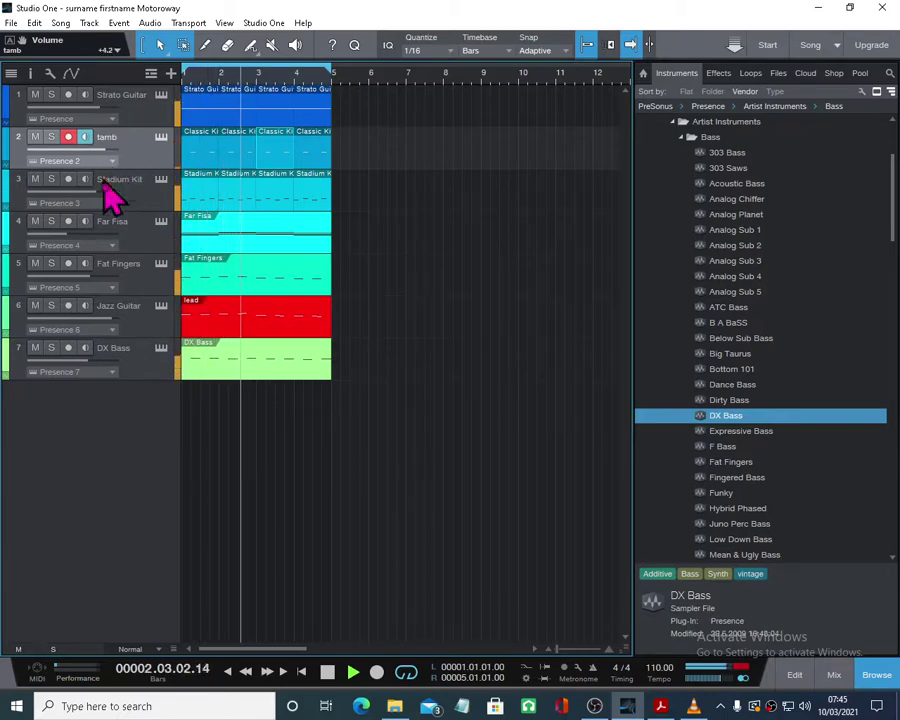
- Lower the Stadium Kit track's volume to -3.2 dB and stop playback
{"action": "mouse_move", "coordinate": [86, 196]}
{"action": "left_mouse_down"}
{"action": "mouse_move", "coordinate": [60, 191]}
{"action": "mouse_move", "coordinate": [96, 201]}
{"action": "mouse_move", "coordinate": [86, 208]}
{"action": "mouse_move", "coordinate": [96, 210]}
{"action": "left_mouse_up"}
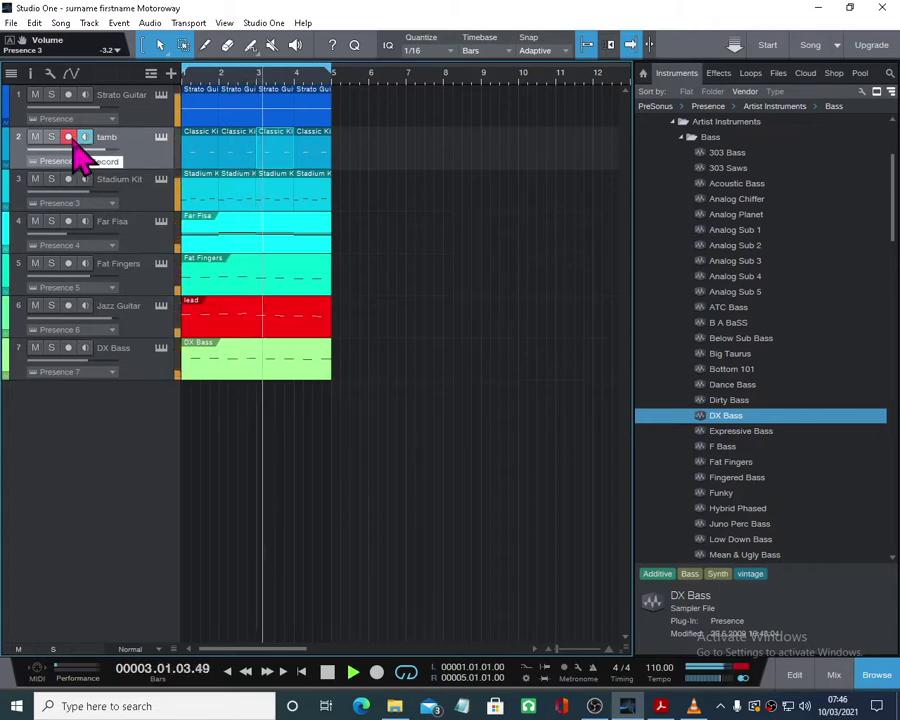
{"action": "left_click", "coordinate": [327, 672]}
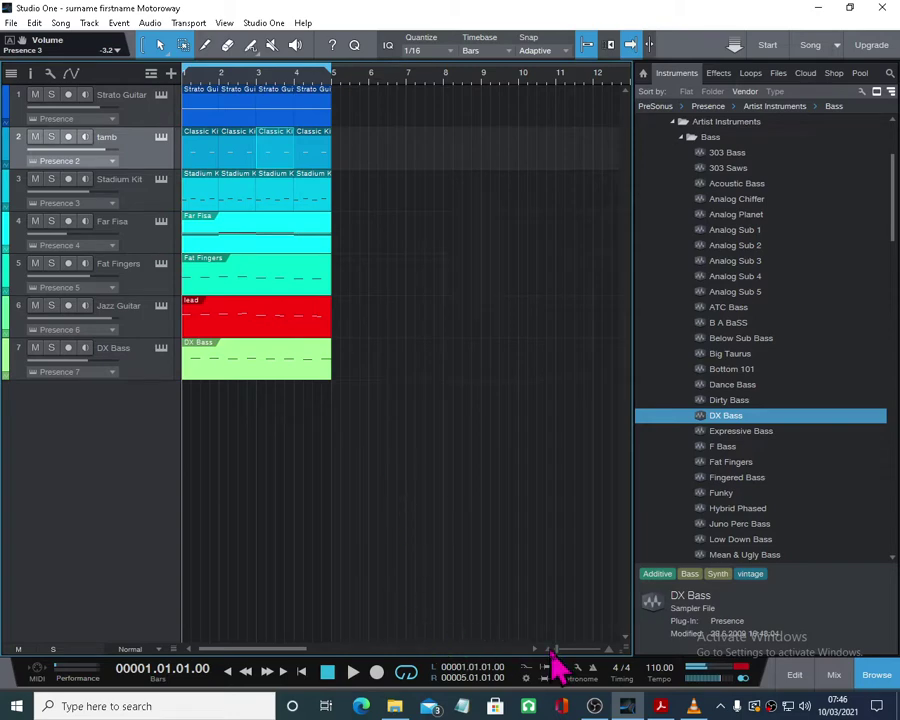
- Switch to the instructions PDF and look through the full Score for Motorway on its last page
{"action": "key", "text": "w"}
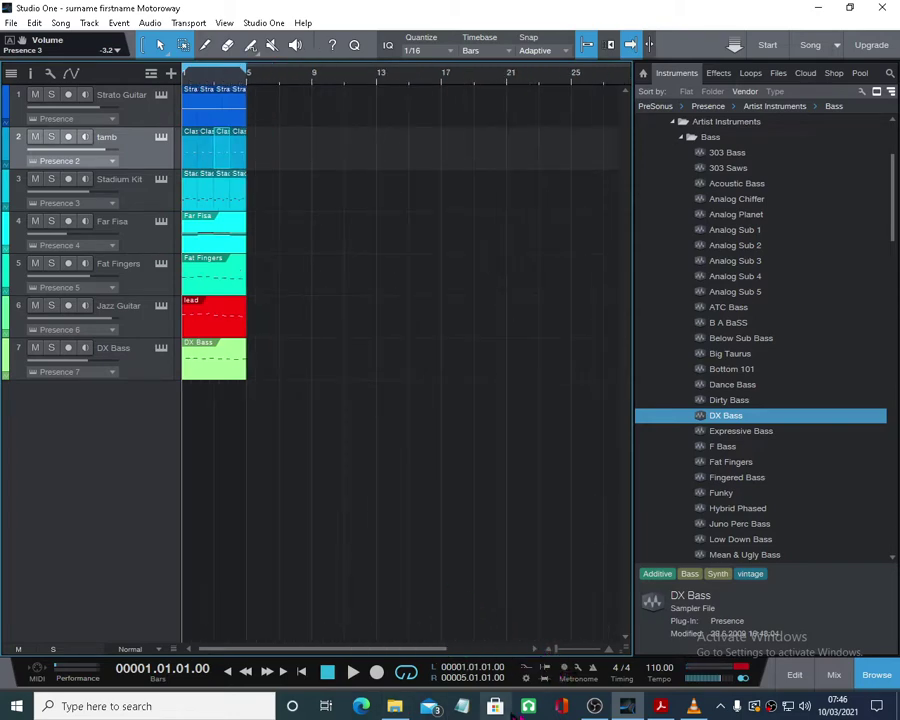
{"action": "key", "text": "alt+Tab"}
{"action": "scroll", "coordinate": [506, 340], "scroll_direction": "down", "scroll_amount": 8}
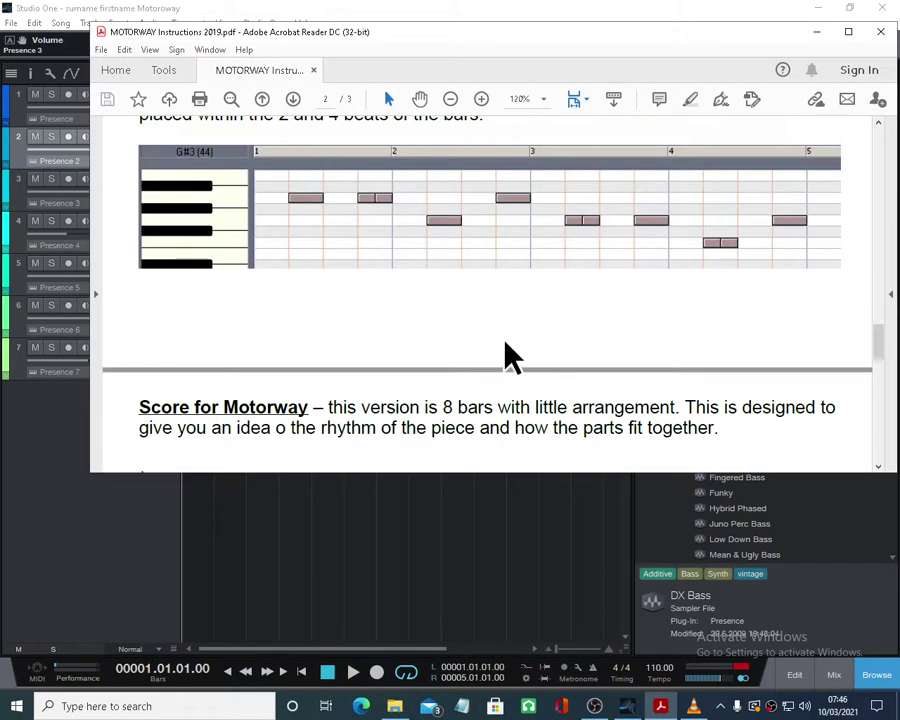
{"action": "scroll", "coordinate": [502, 340], "scroll_direction": "down", "scroll_amount": 1}
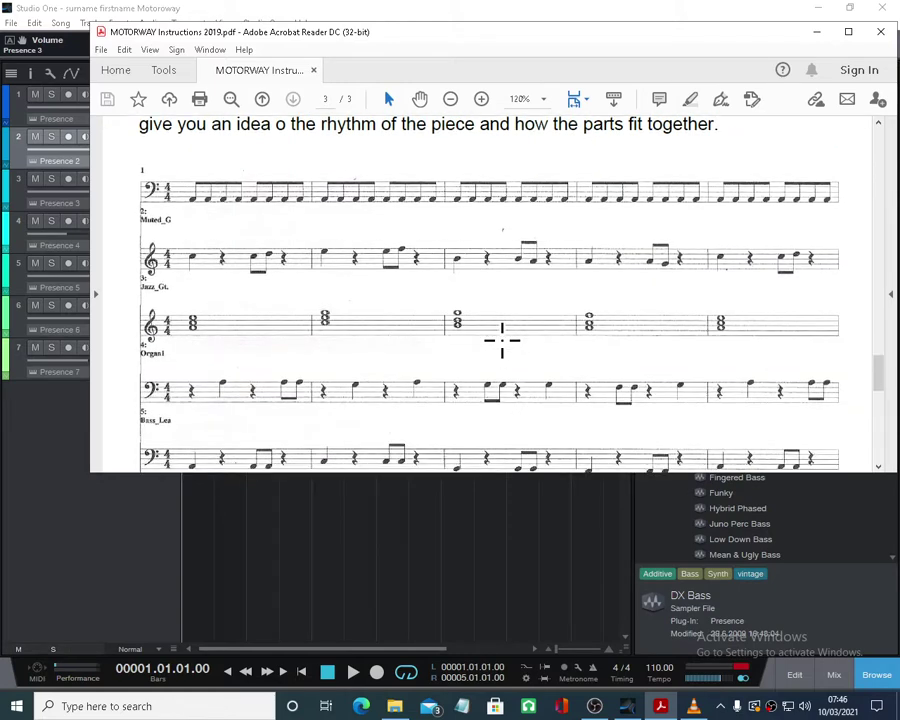
{"action": "scroll", "coordinate": [638, 336], "scroll_direction": "down", "scroll_amount": 10}
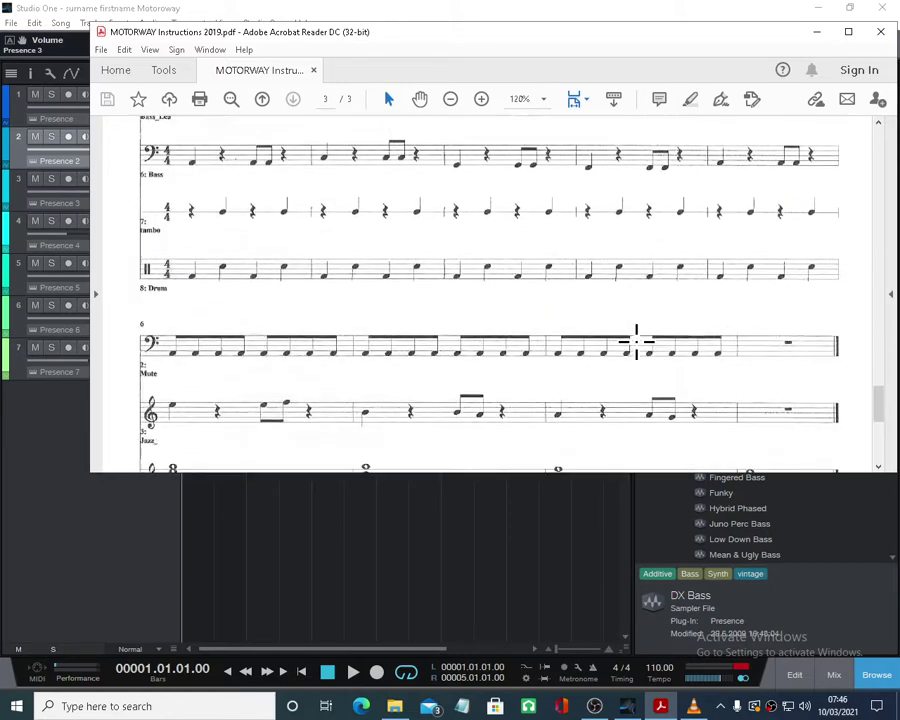
{"action": "scroll", "coordinate": [636, 341], "scroll_direction": "down", "scroll_amount": 7}
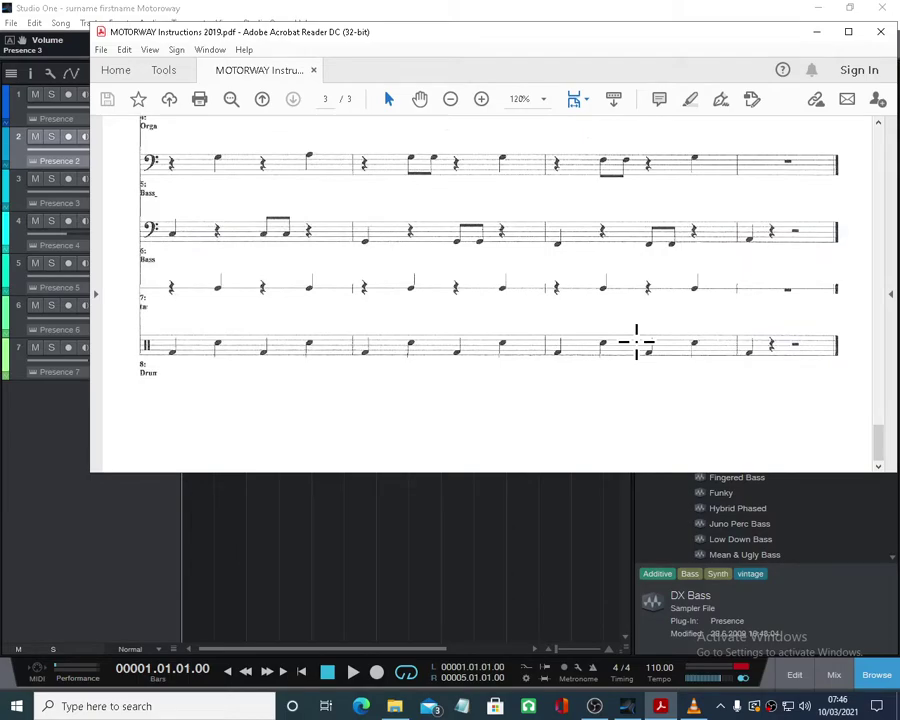
- Go back to the first page of the PDF, read the note on composing extra lines and arranging the piece, and minimise the document
{"action": "left_click_drag", "start_coordinate": [880, 440], "coordinate": [865, 155]}
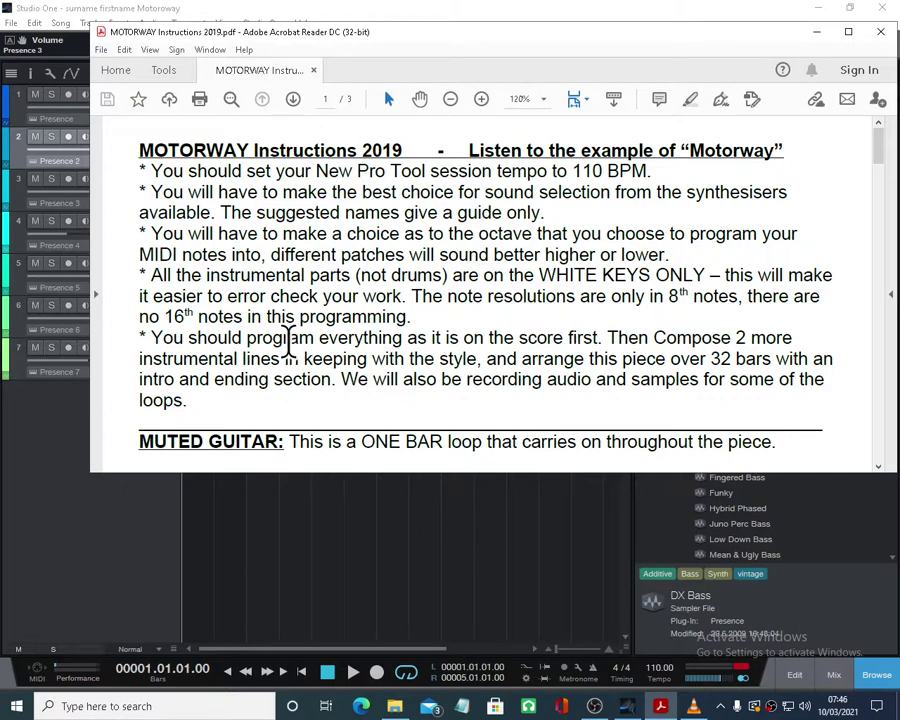
{"action": "left_click_drag", "start_coordinate": [607, 335], "coordinate": [338, 380]}
{"action": "left_click", "coordinate": [306, 386]}
{"action": "left_click", "coordinate": [817, 32]}
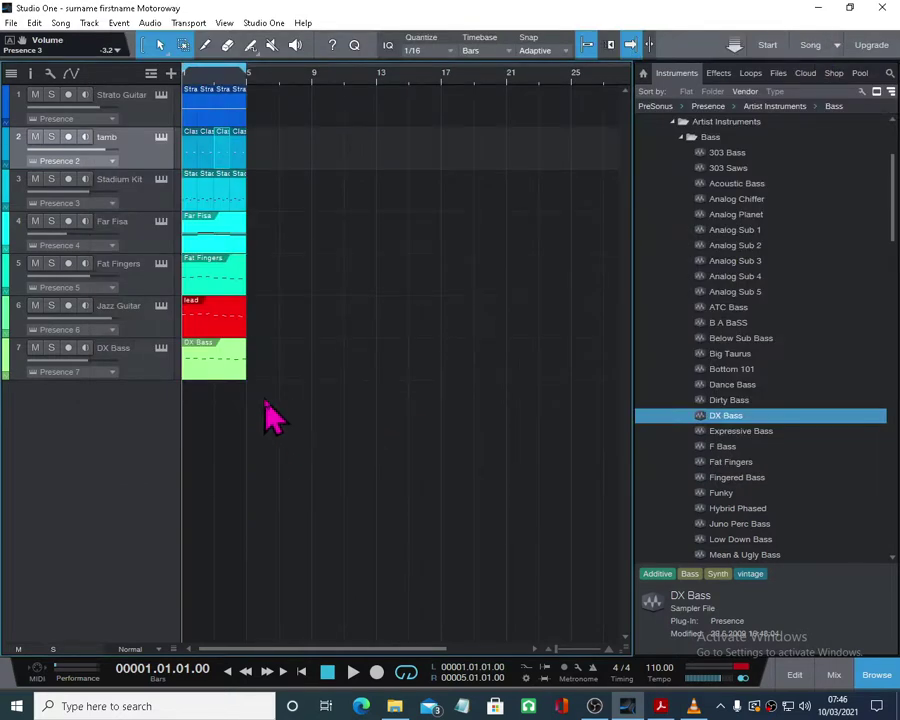
- Select the events on all seven tracks, duplicate them seven times to fill 32 bars, and place the playback cursor at bar 5
{"action": "left_click_drag", "start_coordinate": [270, 420], "coordinate": [170, 84]}
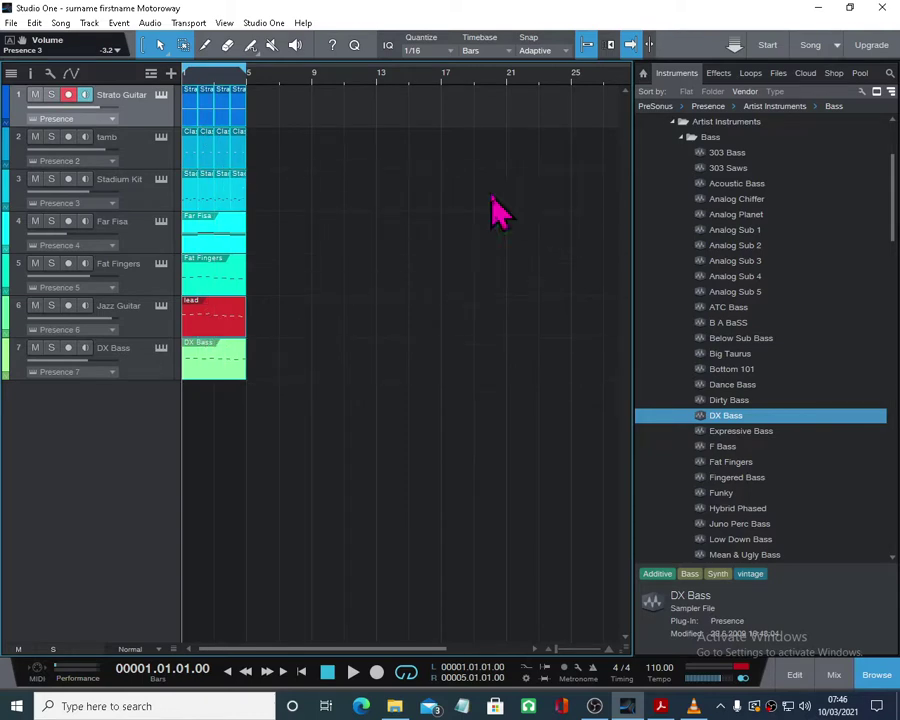
{"action": "left_click", "coordinate": [549, 646]}
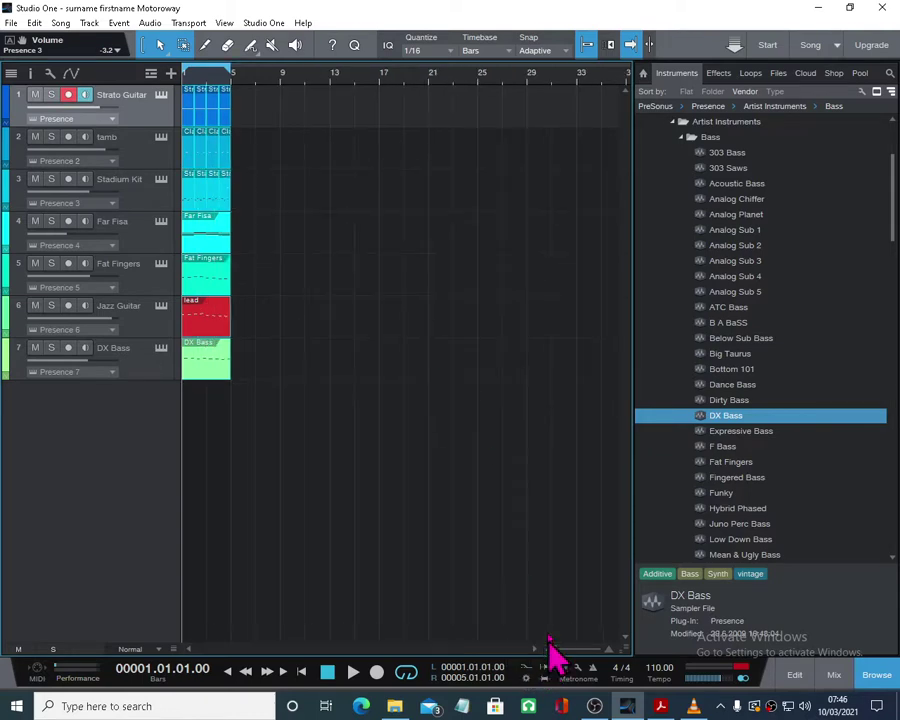
{"action": "key", "text": "d"}
{"action": "key", "text": "d"}
{"action": "key", "text": "d"}
{"action": "key", "text": "d"}
{"action": "key", "text": "d"}
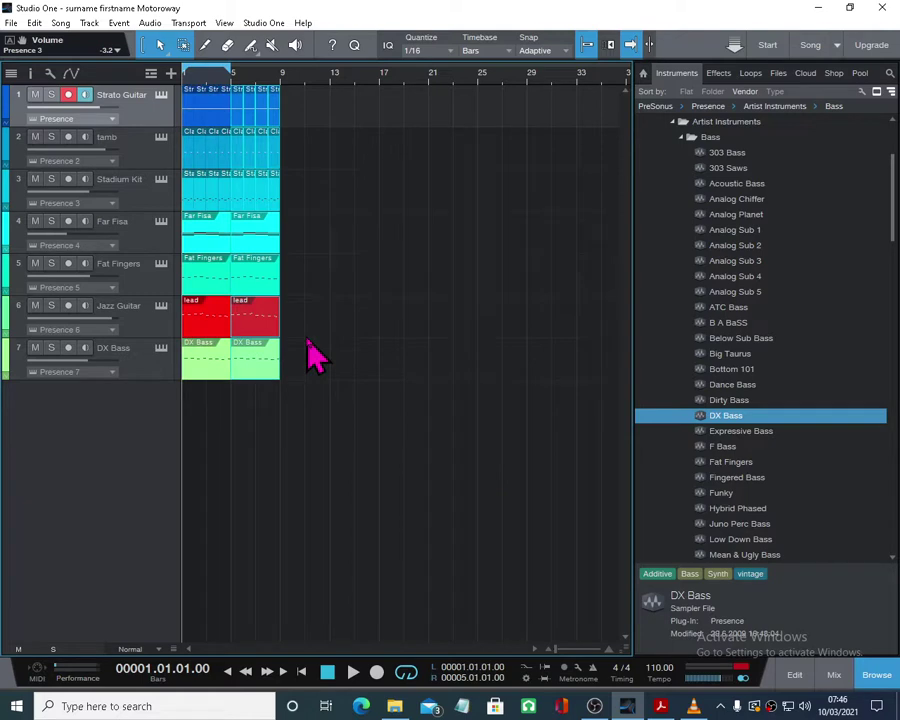
{"action": "key", "text": "d"}
{"action": "key", "text": "d"}
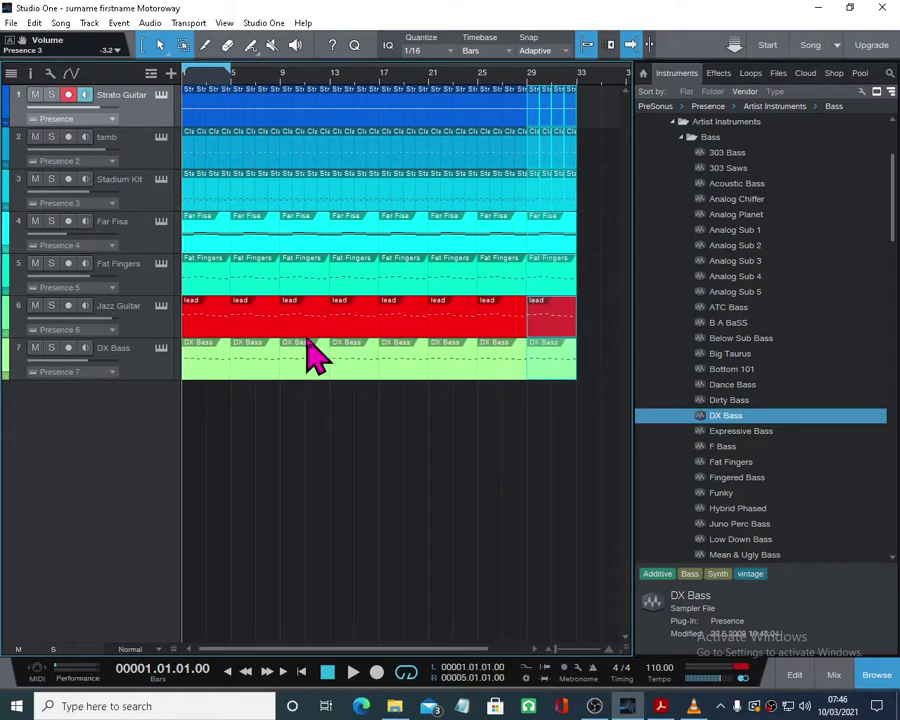
{"action": "left_click", "coordinate": [410, 446]}
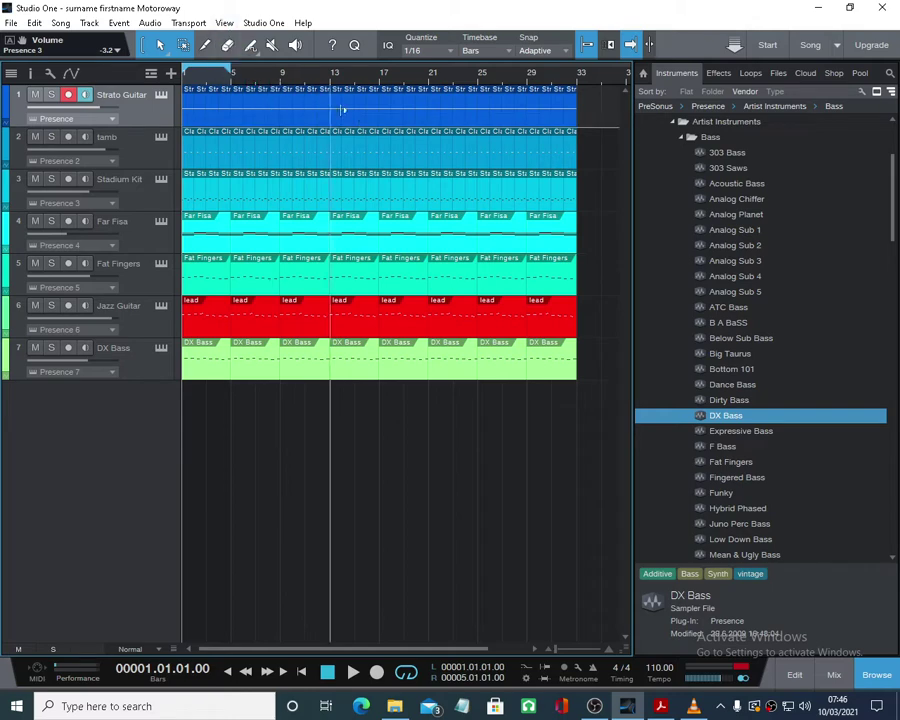
{"action": "left_click", "coordinate": [232, 78]}
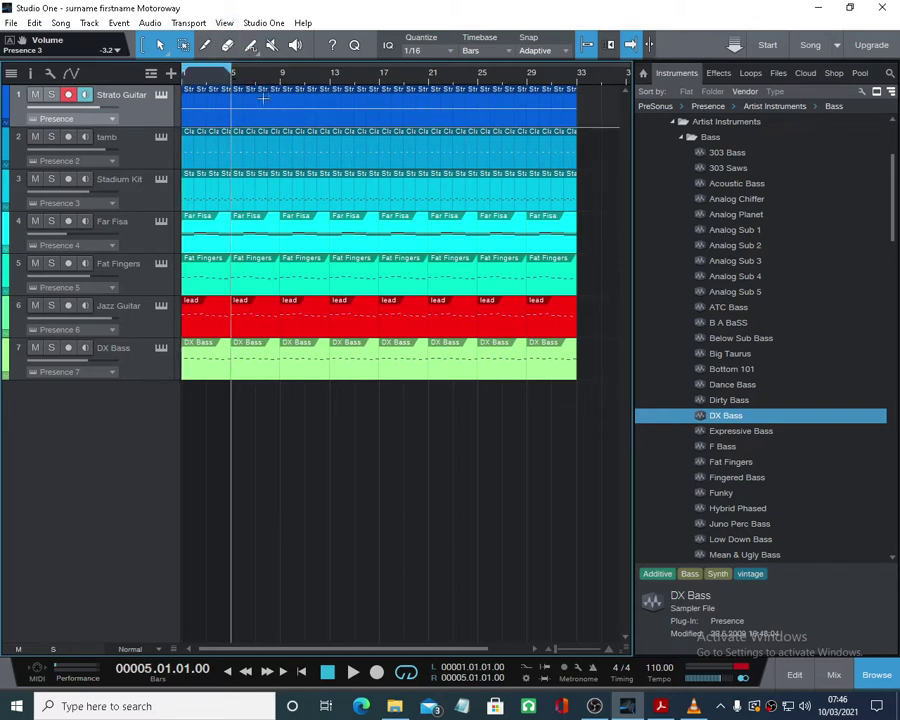
- Insert a marker at bar 5, play the song from there briefly and stop
{"action": "key", "text": "Insert"}
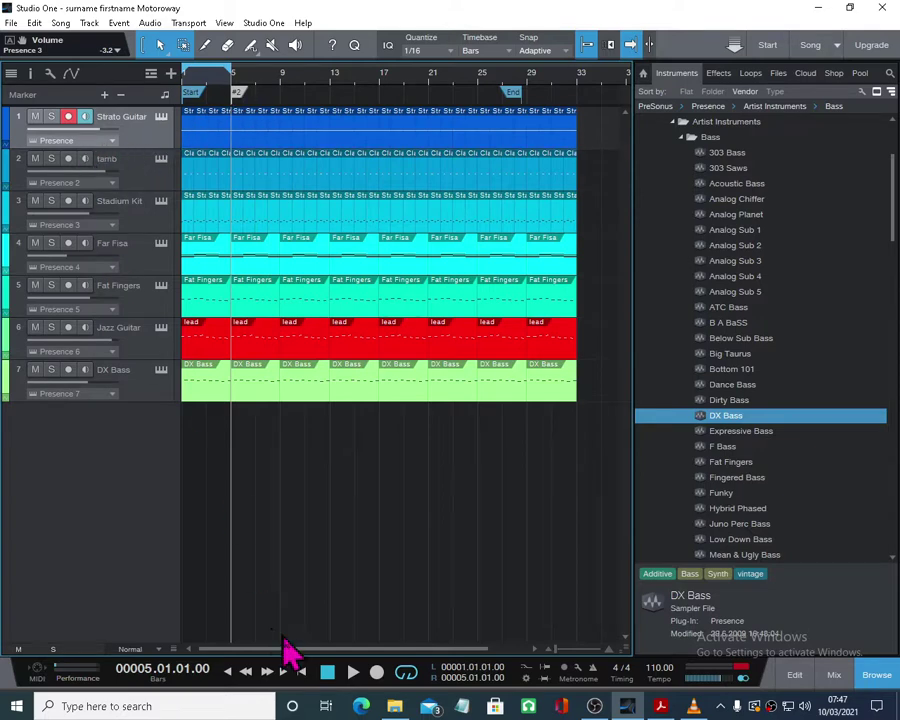
{"action": "left_click", "coordinate": [352, 686]}
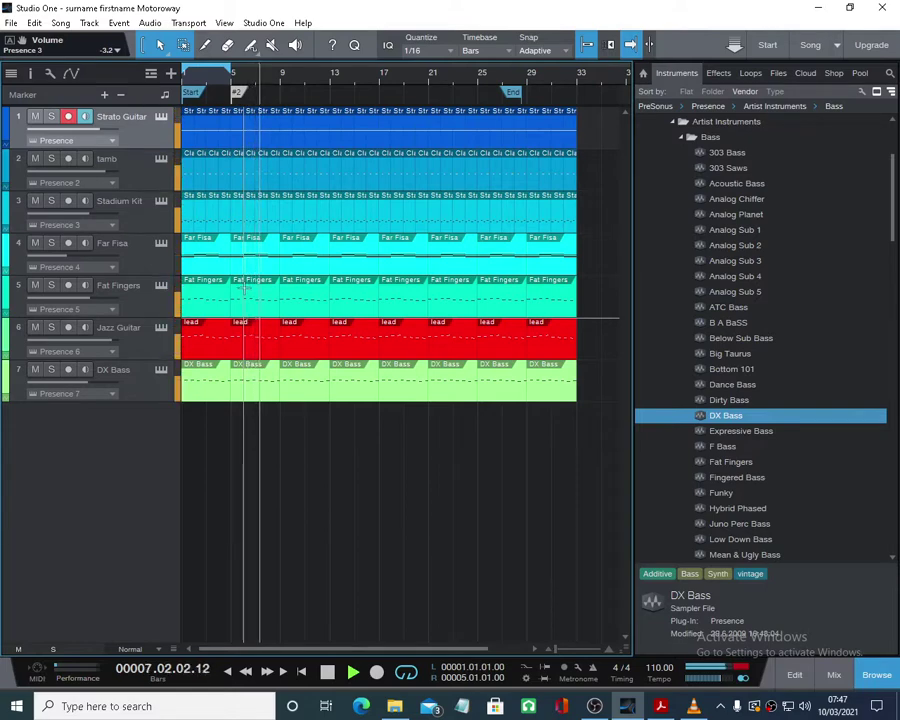
{"action": "left_click", "coordinate": [327, 672]}
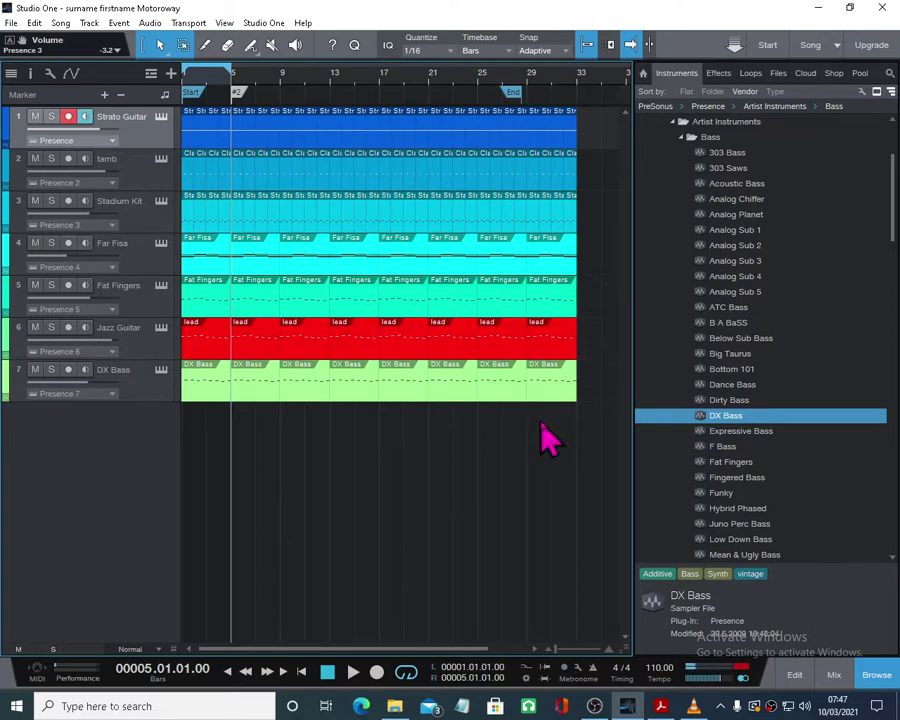
- Delete all events from bar 5 onward, and duplicate the remaining four bars on all seven tracks six times
{"action": "left_click_drag", "start_coordinate": [580, 432], "coordinate": [237, 127]}
{"action": "key", "text": "Delete"}
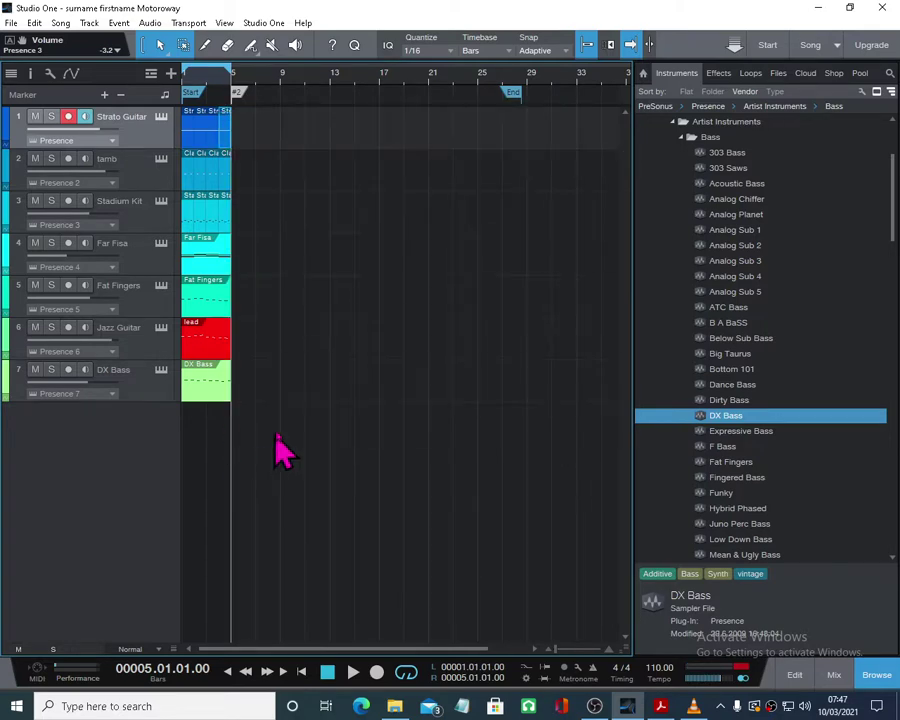
{"action": "left_click_drag", "start_coordinate": [242, 444], "coordinate": [177, 78]}
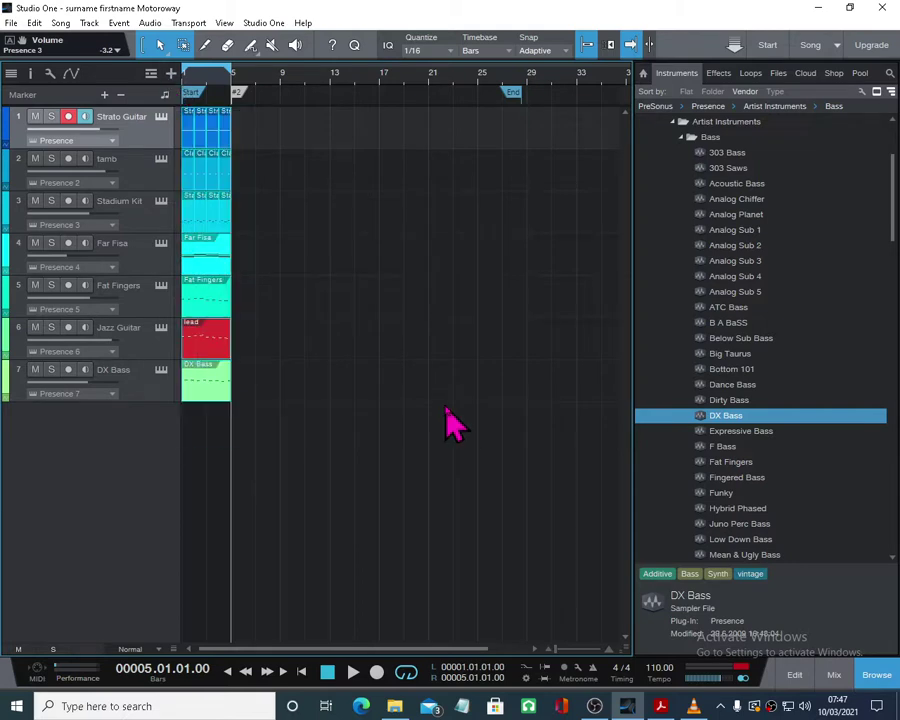
{"action": "key", "text": "d"}
{"action": "key", "text": "d"}
{"action": "key", "text": "d"}
{"action": "key", "text": "d"}
{"action": "key", "text": "d"}
{"action": "key", "text": "d"}
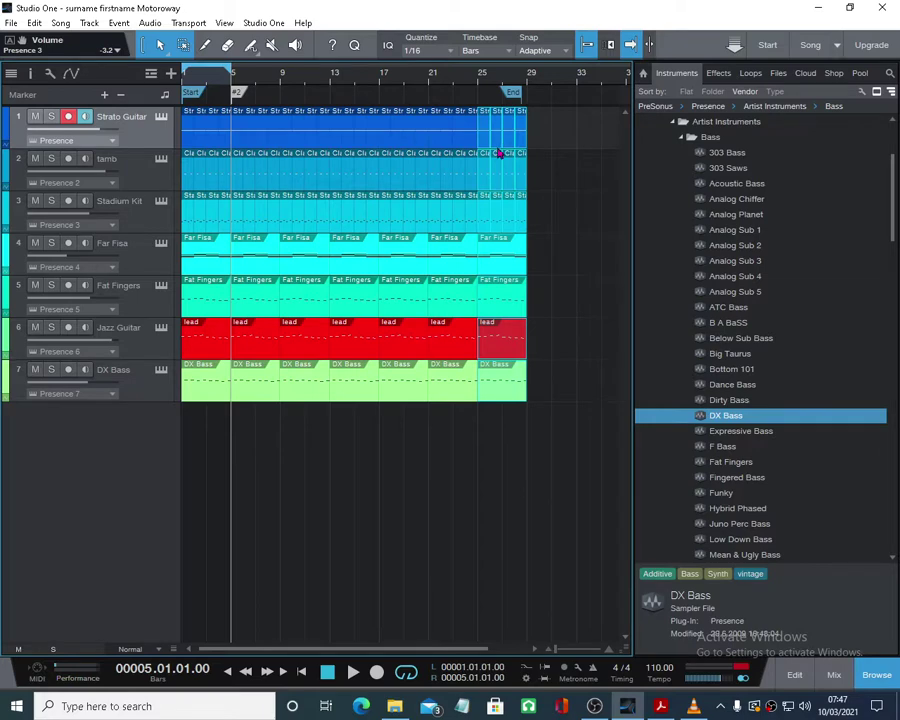
- Select the last four bars of events on all seven tracks and duplicate them once more to fill 32 bars
{"action": "left_click_drag", "start_coordinate": [477, 88], "coordinate": [212, 114]}
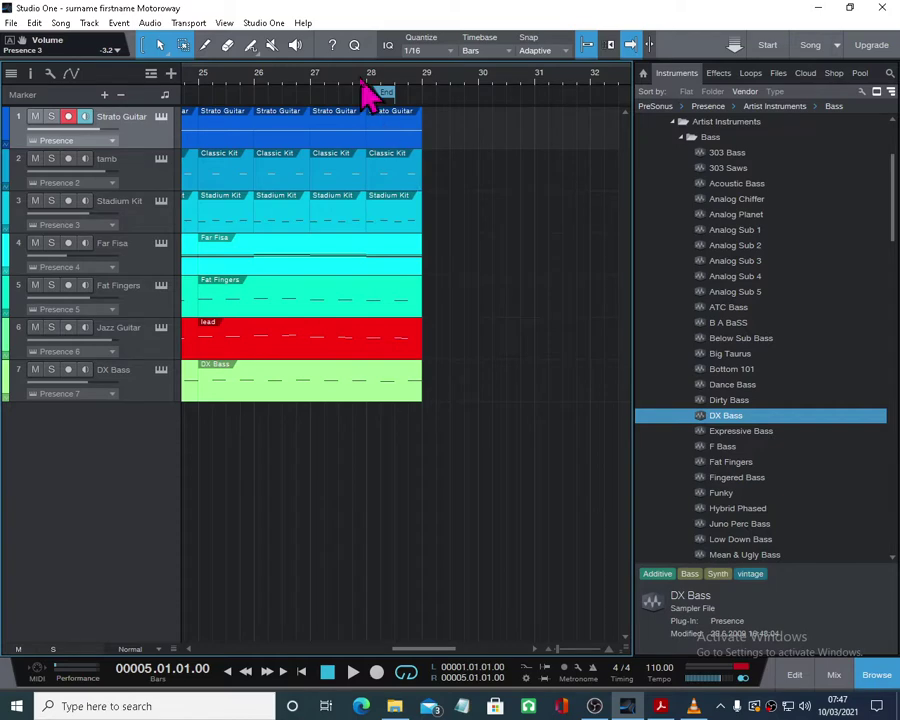
{"action": "left_click_drag", "start_coordinate": [368, 86], "coordinate": [393, 18]}
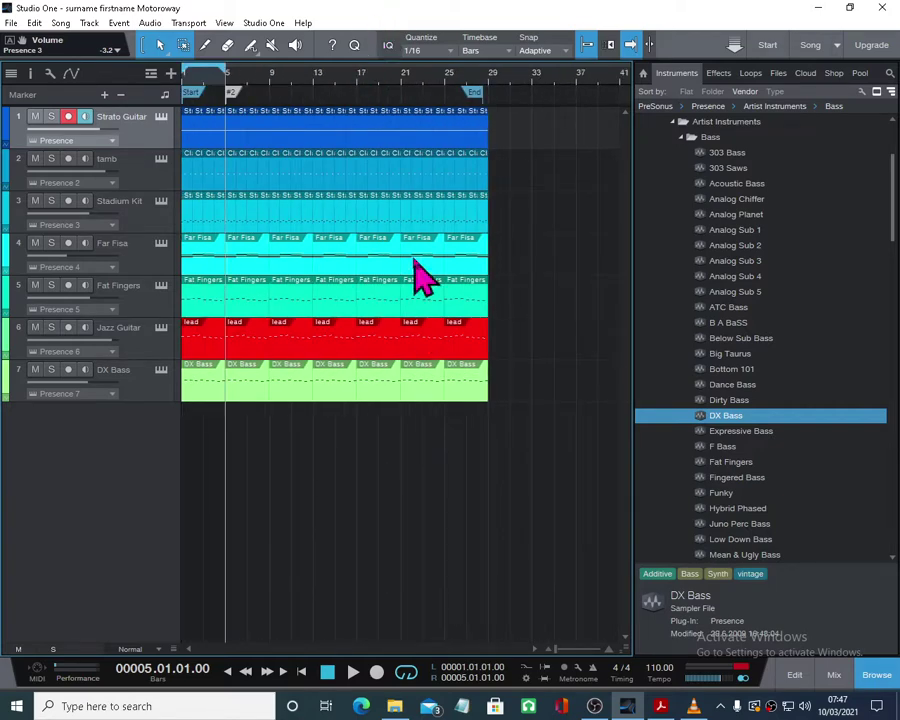
{"action": "left_click_drag", "start_coordinate": [508, 422], "coordinate": [452, 115]}
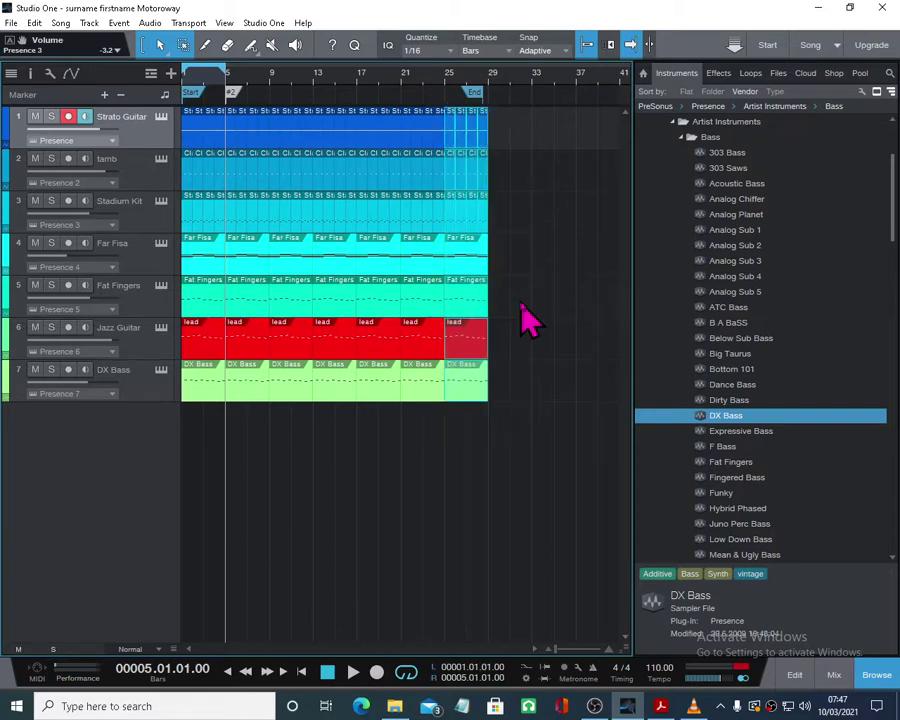
{"action": "key", "text": "d"}
- Move the last Strato Guitar event to bar 35 and stretch its end slightly past bar 36
{"action": "left_click_drag", "start_coordinate": [538, 78], "coordinate": [387, 133]}
{"action": "key", "text": "w"}
{"action": "left_click", "coordinate": [316, 134]}
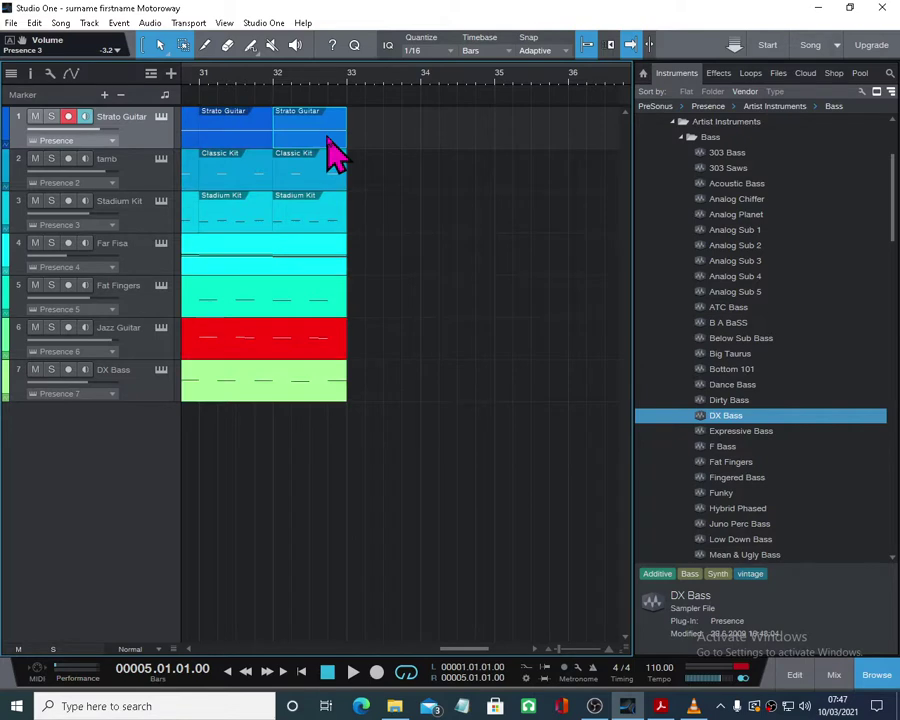
{"action": "left_click_drag", "start_coordinate": [330, 155], "coordinate": [552, 148]}
{"action": "key", "text": "e"}
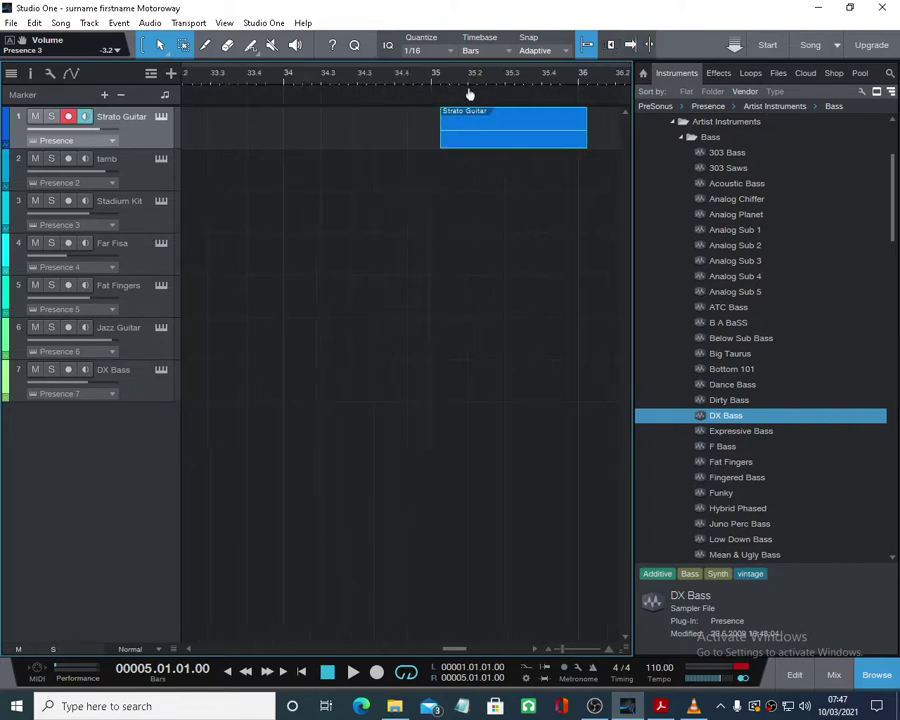
{"action": "left_click_drag", "start_coordinate": [437, 144], "coordinate": [435, 143]}
{"action": "left_click_drag", "start_coordinate": [571, 137], "coordinate": [579, 137]}
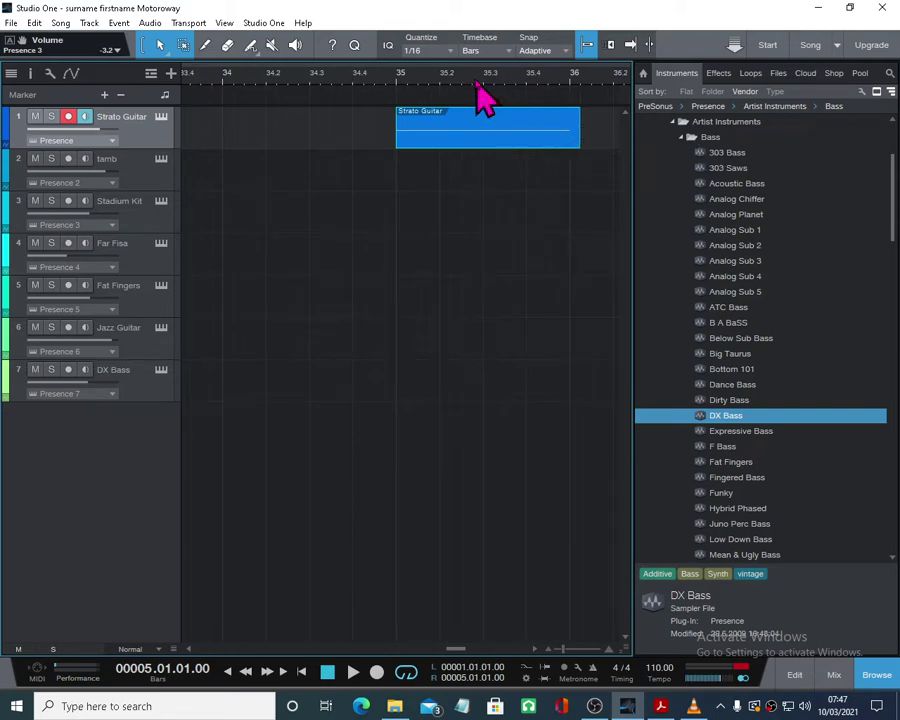
- Duplicate the overlong Strato Guitar event three times along its track
{"action": "key", "text": "w"}
{"action": "key", "text": "d"}
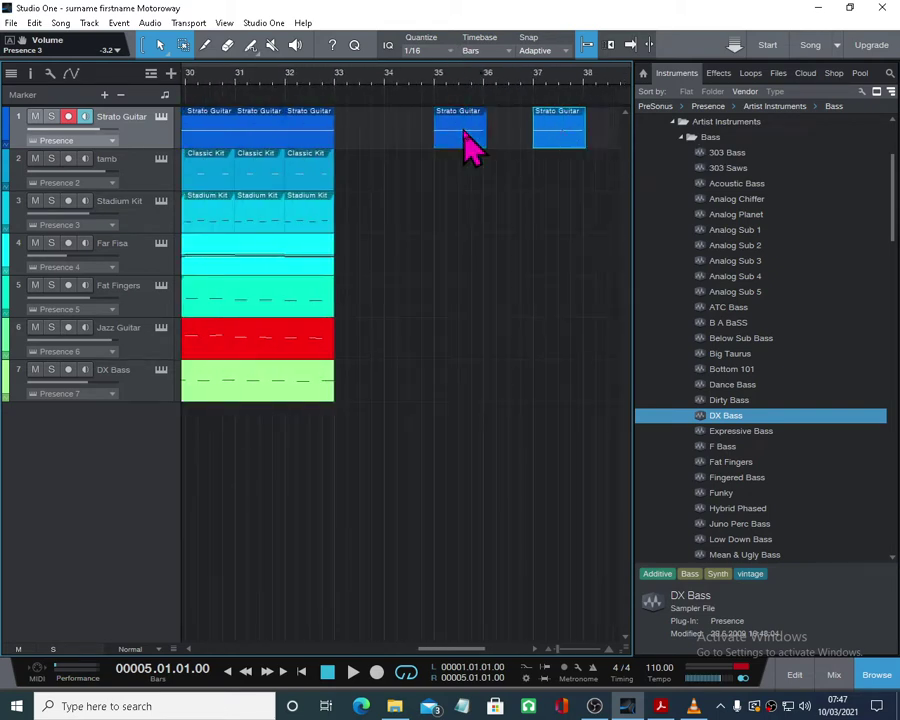
{"action": "key", "text": "d"}
{"action": "key", "text": "d"}
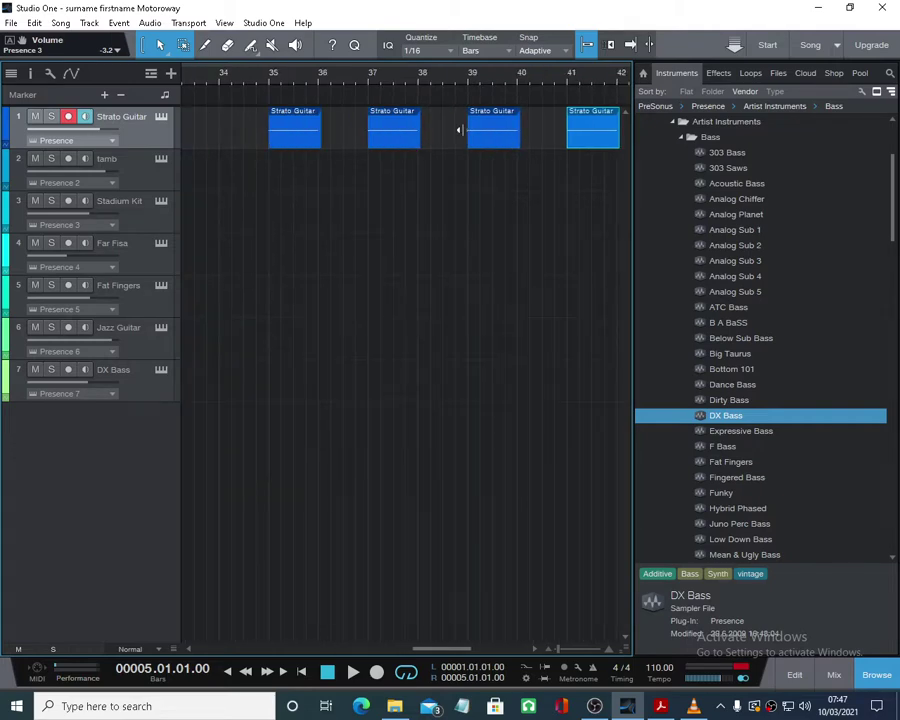
- Undo the duplicates, the stretching and the move of the last Strato Guitar event
{"action": "key", "text": "ctrl+z"}
{"action": "key", "text": "ctrl+z"}
{"action": "key", "text": "ctrl+z"}
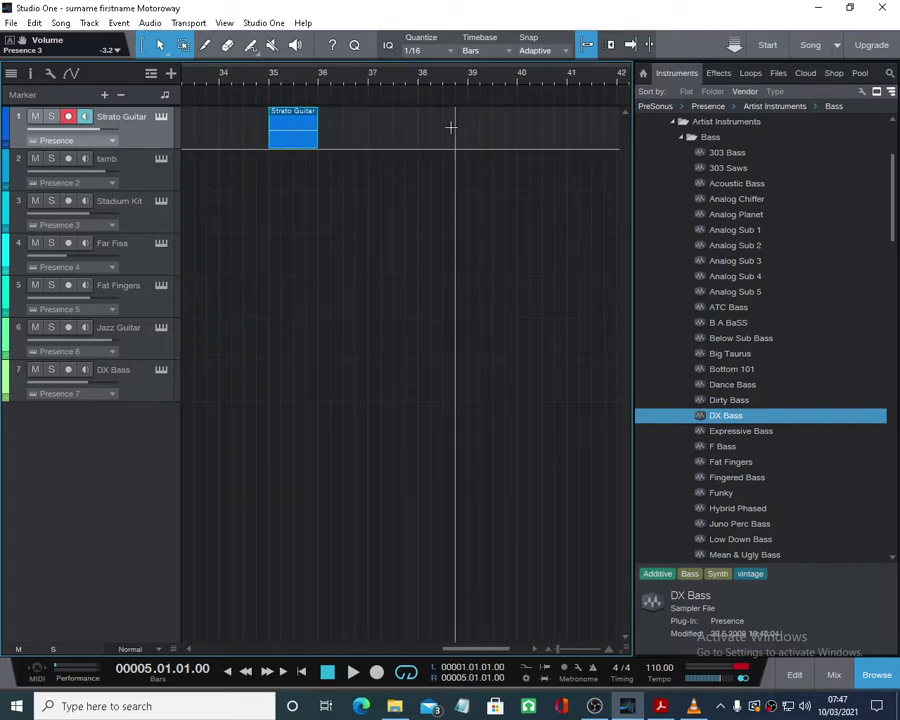
{"action": "key", "text": "z"}
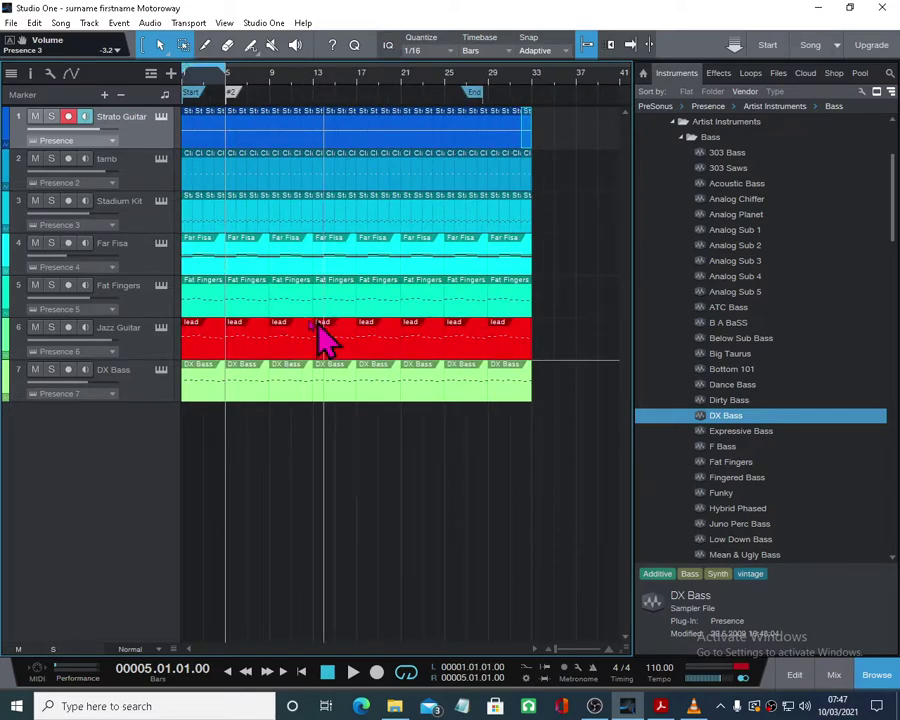
- Extend the loop range to bar 33 and shorten it back to bar 5
{"action": "left_click_drag", "start_coordinate": [227, 72], "coordinate": [520, 72]}
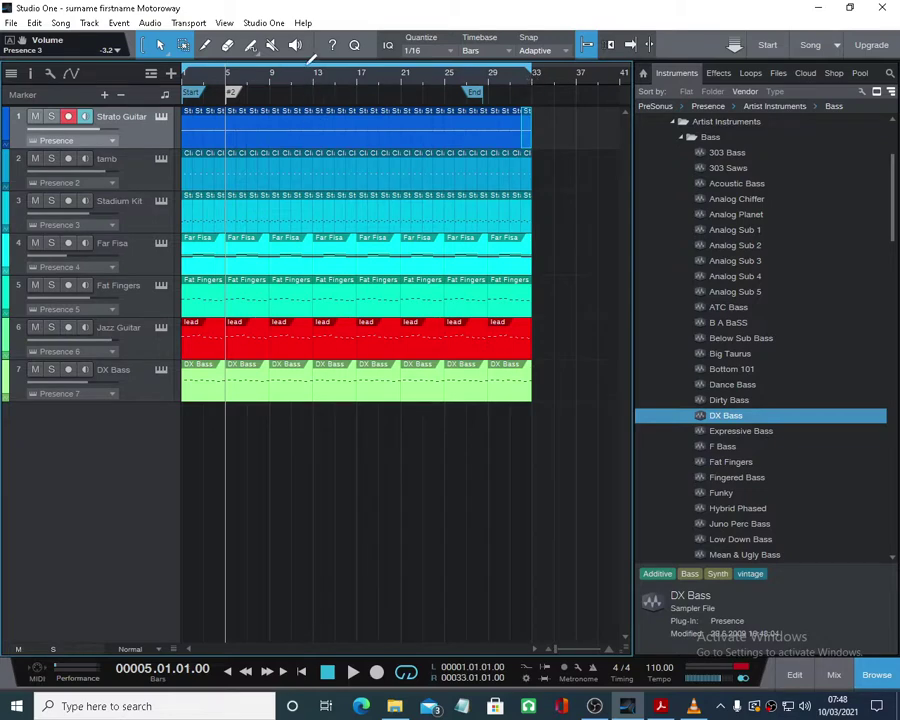
{"action": "left_click_drag", "start_coordinate": [530, 72], "coordinate": [229, 74]}
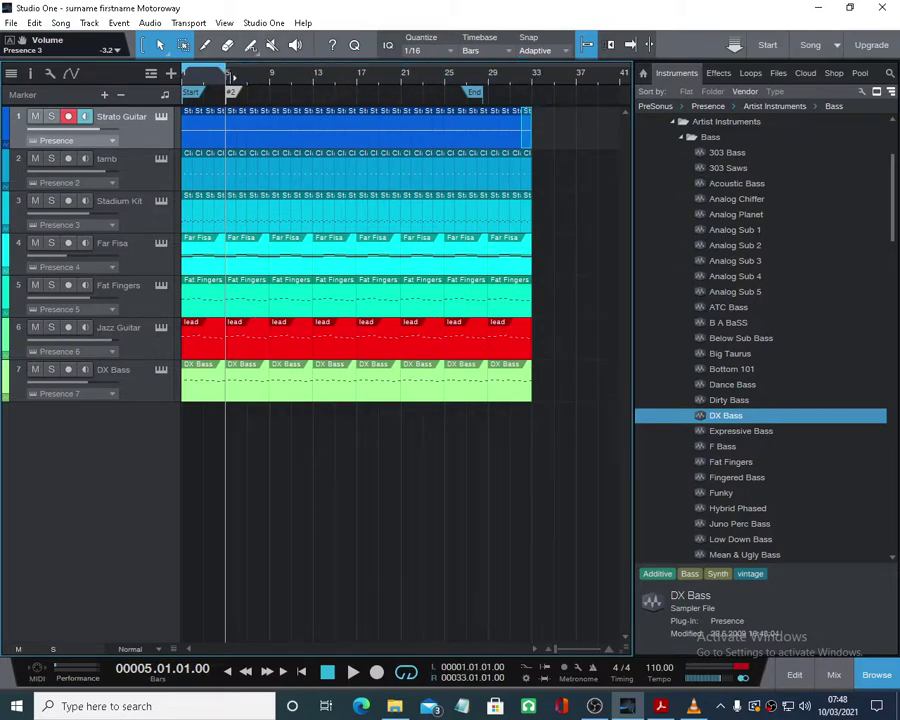
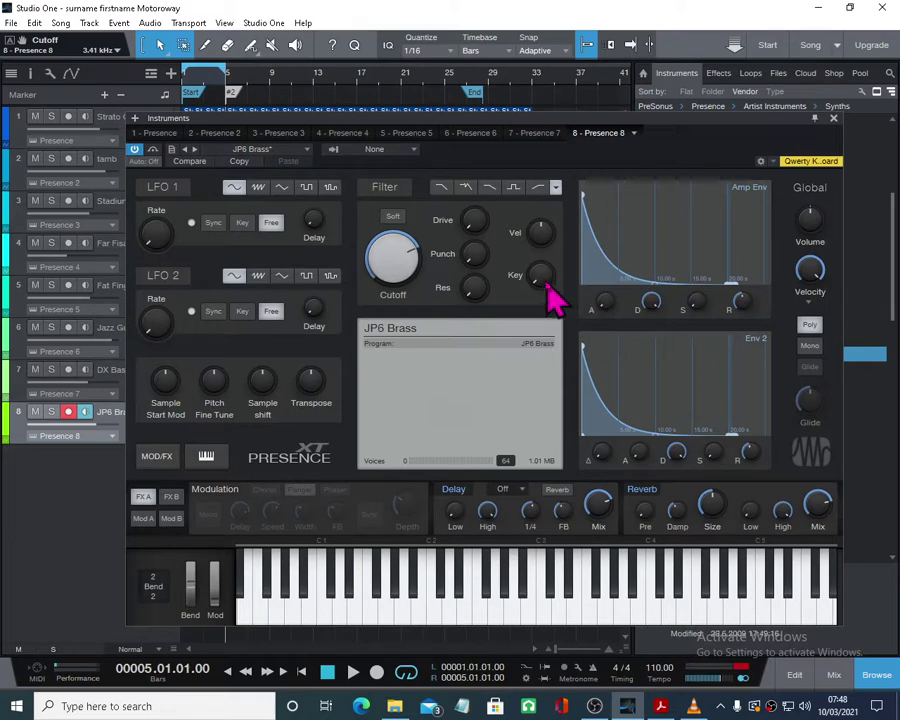
- Set the JP6 Brass filter to 100% key scaling, 2.87 kHz cutoff and 56% resonance, trying notes along the way, and close the instrument
{"action": "left_click_drag", "start_coordinate": [548, 284], "coordinate": [540, 236]}
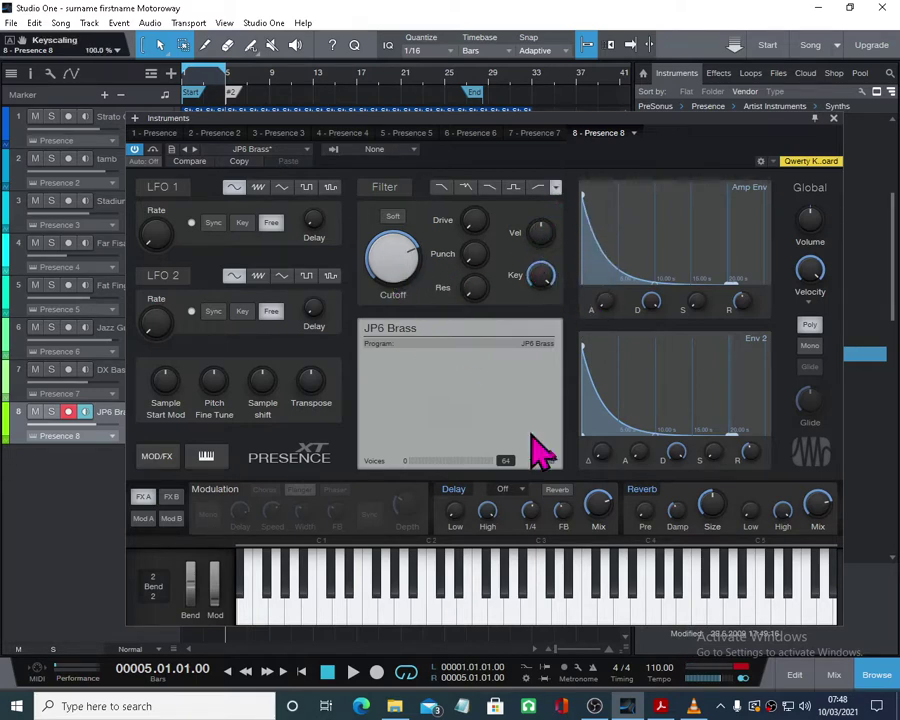
{"action": "mouse_move", "coordinate": [634, 608]}
{"action": "left_mouse_down"}
{"action": "mouse_move", "coordinate": [628, 620]}
{"action": "mouse_move", "coordinate": [703, 632]}
{"action": "mouse_move", "coordinate": [770, 615]}
{"action": "mouse_move", "coordinate": [799, 624]}
{"action": "mouse_move", "coordinate": [663, 647]}
{"action": "mouse_move", "coordinate": [438, 625]}
{"action": "mouse_move", "coordinate": [530, 617]}
{"action": "left_mouse_up"}
{"action": "left_click", "coordinate": [395, 262]}
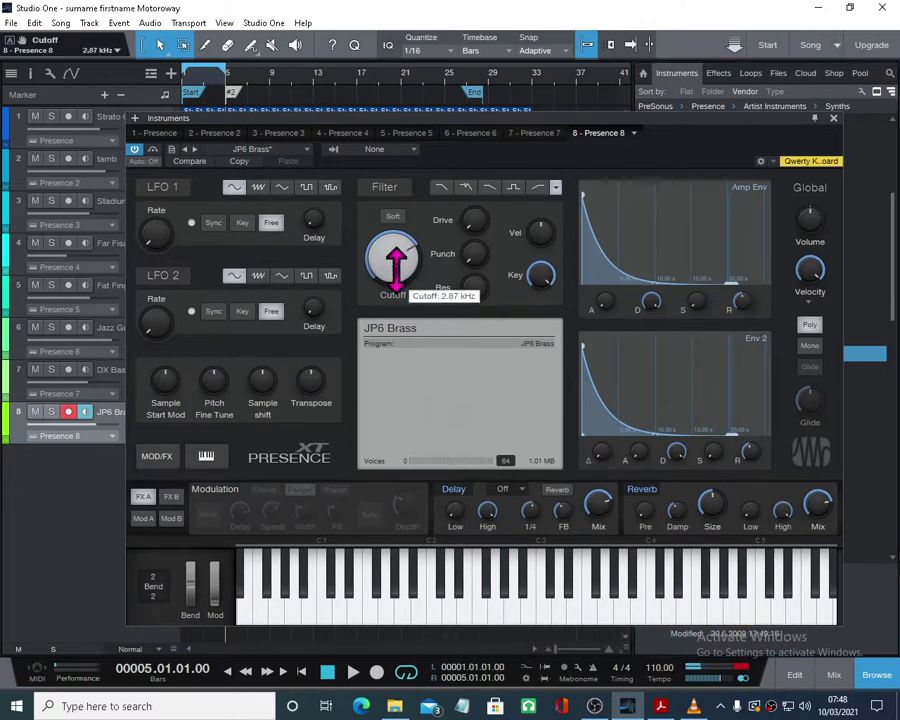
{"action": "left_click_drag", "start_coordinate": [473, 287], "coordinate": [484, 222]}
{"action": "mouse_move", "coordinate": [558, 566]}
{"action": "left_mouse_down"}
{"action": "mouse_move", "coordinate": [580, 627]}
{"action": "mouse_move", "coordinate": [650, 630]}
{"action": "mouse_move", "coordinate": [590, 636]}
{"action": "left_mouse_up"}
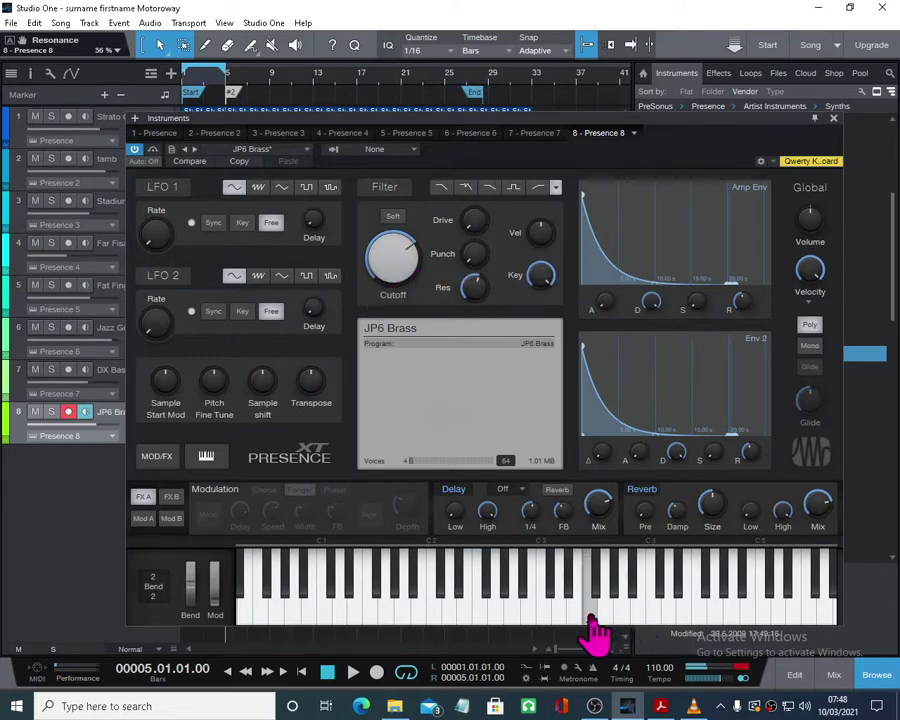
{"action": "left_click", "coordinate": [834, 119]}
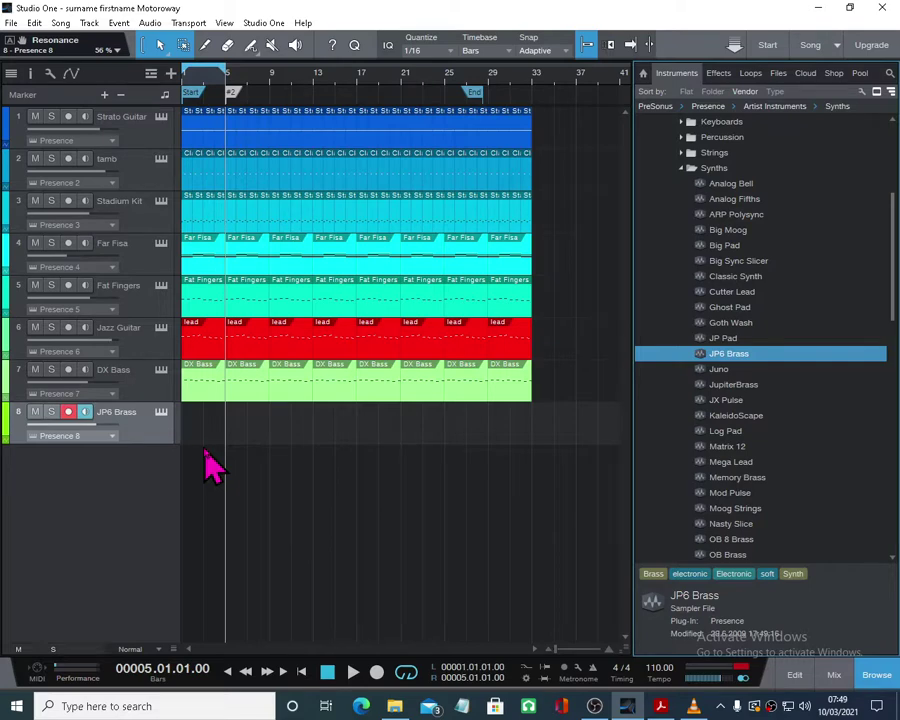
- Open the Qwerty Keyboard at octave C 3 and try out chords on the JP6 Brass track
{"action": "key", "text": "shift+q"}
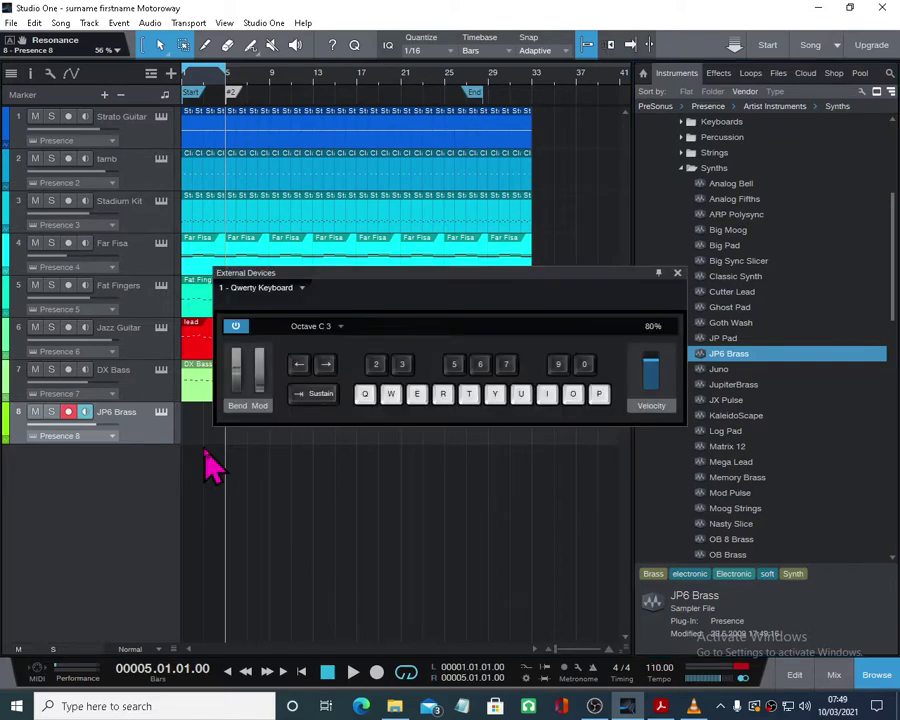
{"action": "key", "text": "e"}
{"action": "key", "text": "t"}
{"action": "key", "text": "u"}
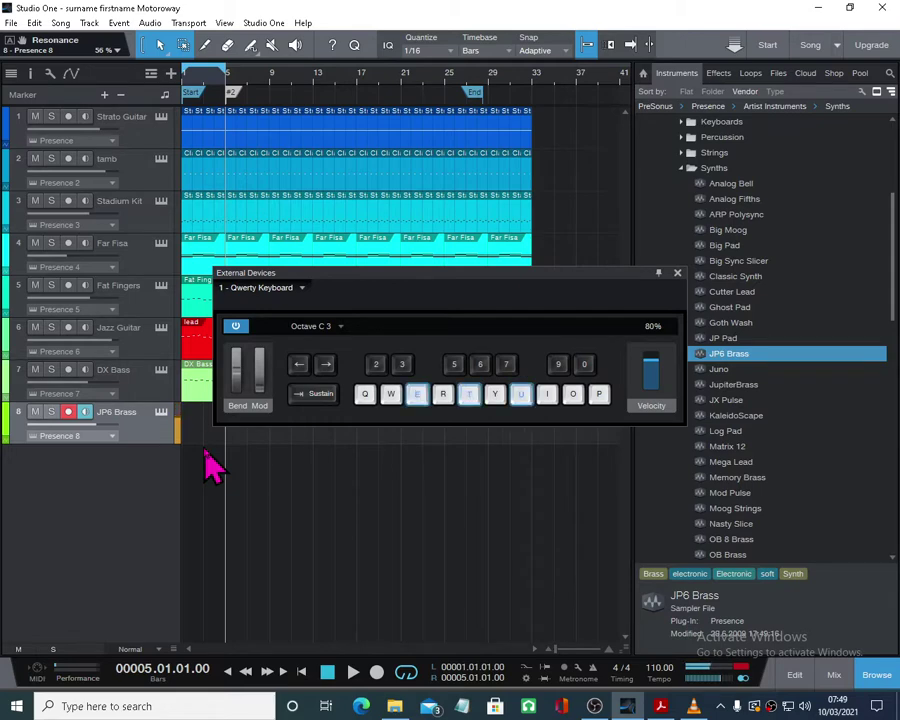
{"action": "key", "text": "r"}
{"action": "key", "text": "y"}
{"action": "key", "text": "i"}
{"action": "key", "text": "w"}
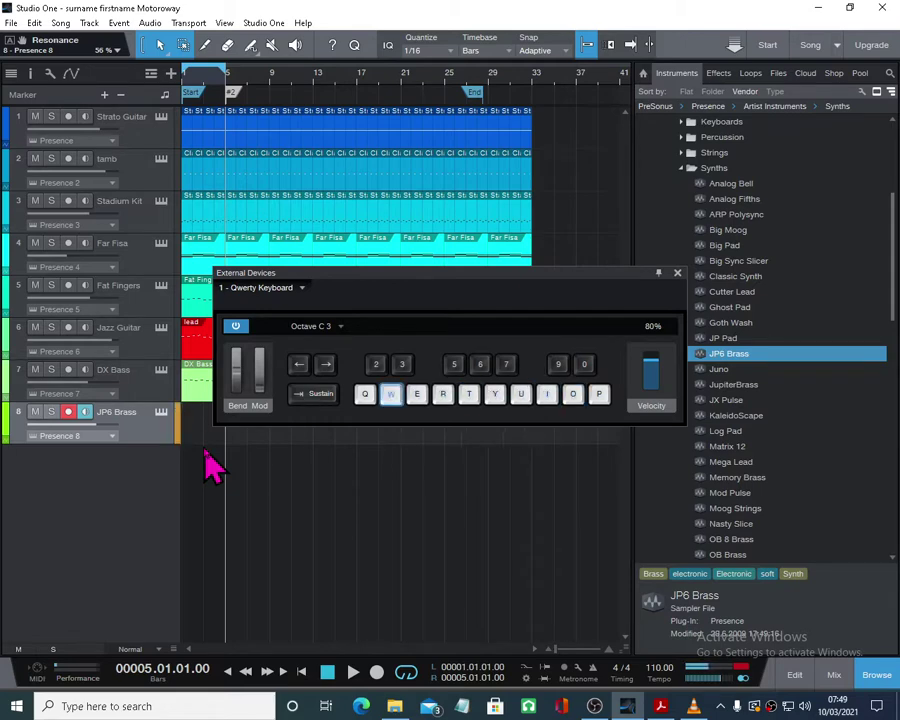
{"action": "key", "text": "w"}
{"action": "key", "text": "r"}
{"action": "key", "text": "y"}
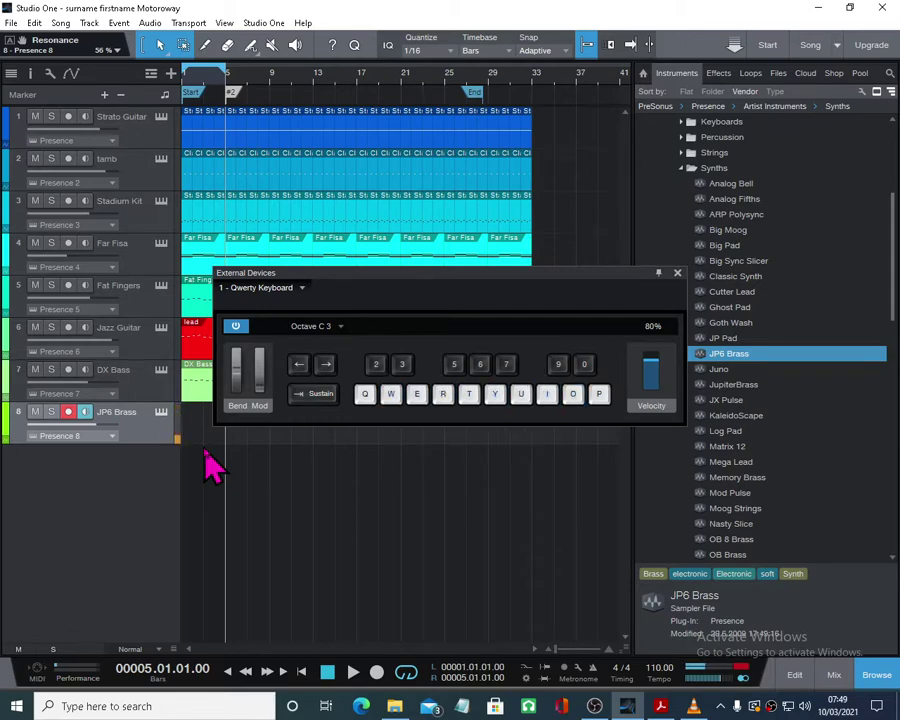
- Play the song from the beginning while trying a JP6 Brass note over it, and stop playback
{"action": "left_click", "coordinate": [302, 672]}
{"action": "left_click", "coordinate": [353, 672]}
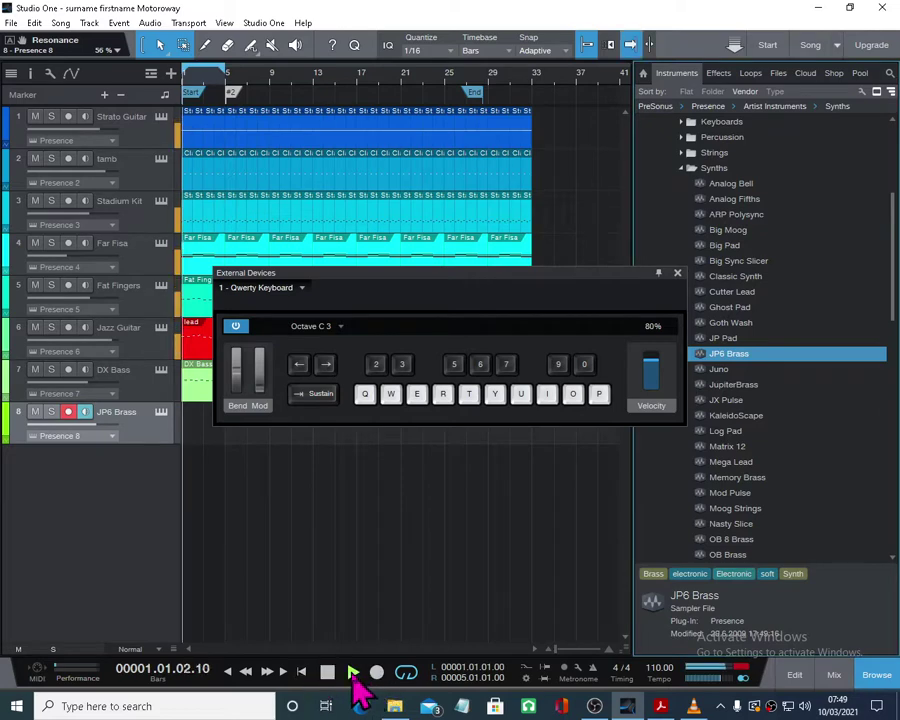
{"action": "key", "text": "i"}
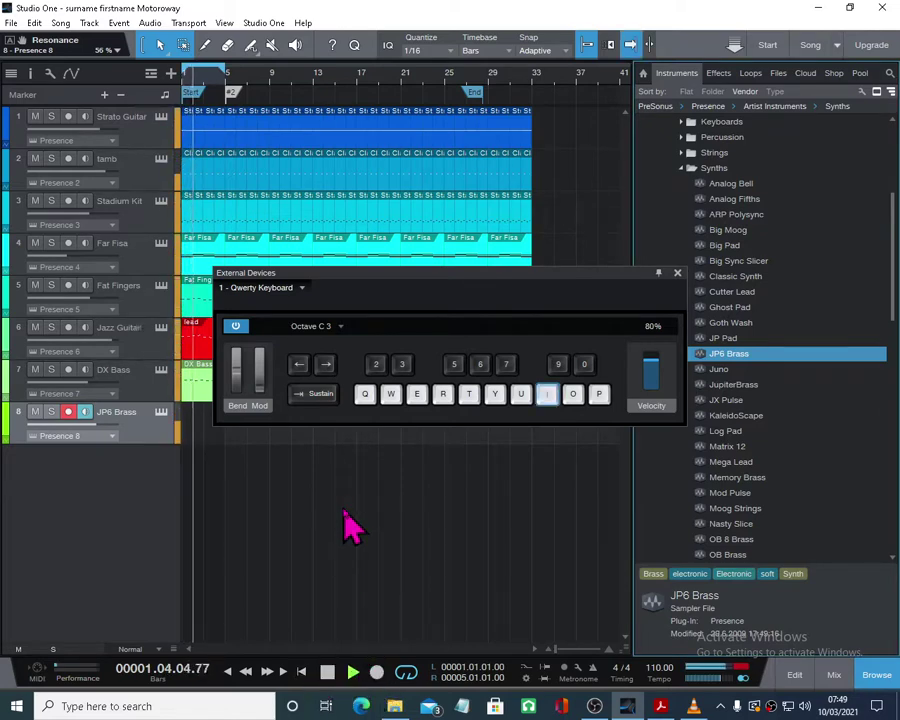
{"action": "left_click", "coordinate": [327, 672]}
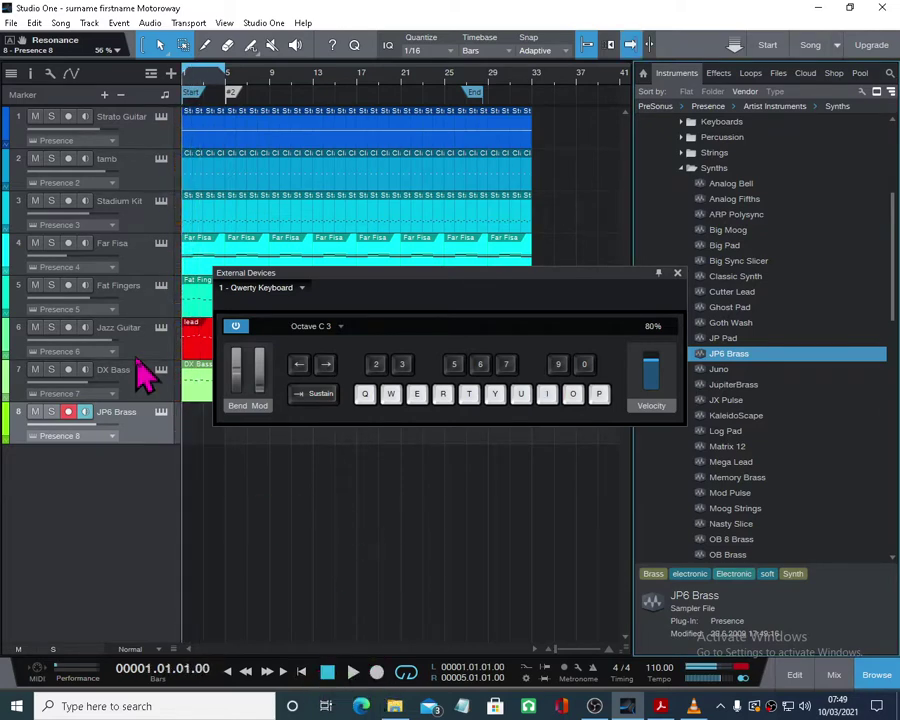
- Select the seven tracks from DX Bass up to Strato Guitar and lower their volumes together, bringing Strato Guitar to -6.8 dB
{"action": "left_click", "coordinate": [143, 376]}
{"action": "left_click", "coordinate": [145, 340]}
{"action": "left_click", "coordinate": [145, 295]}
{"action": "left_click", "coordinate": [144, 255]}
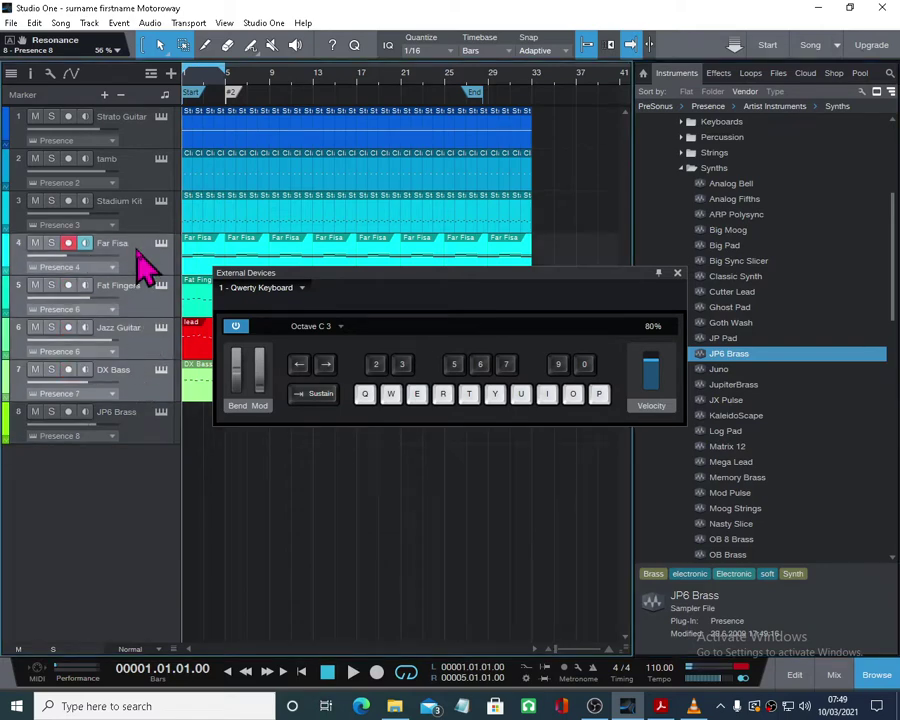
{"action": "left_click", "coordinate": [144, 212]}
{"action": "left_click", "coordinate": [144, 170]}
{"action": "left_click", "coordinate": [140, 131]}
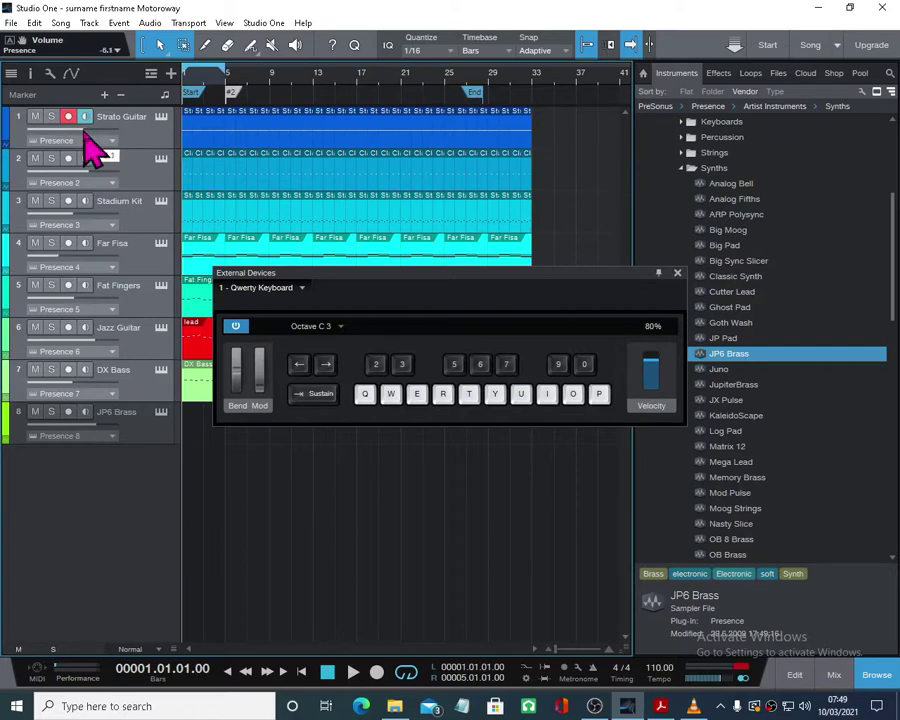
- Select the tracks from Strato Guitar to DX Bass and lower their volumes together, bringing Strato Guitar to -8.1 dB
{"action": "left_click", "coordinate": [148, 378]}
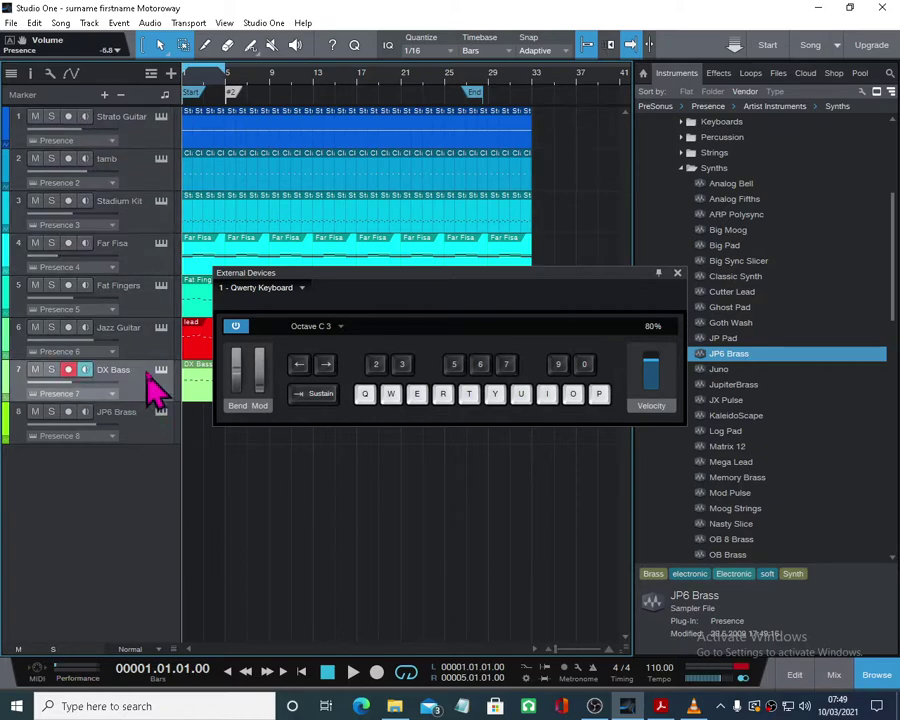
{"action": "left_click", "coordinate": [148, 305]}
{"action": "left_click", "coordinate": [143, 133]}
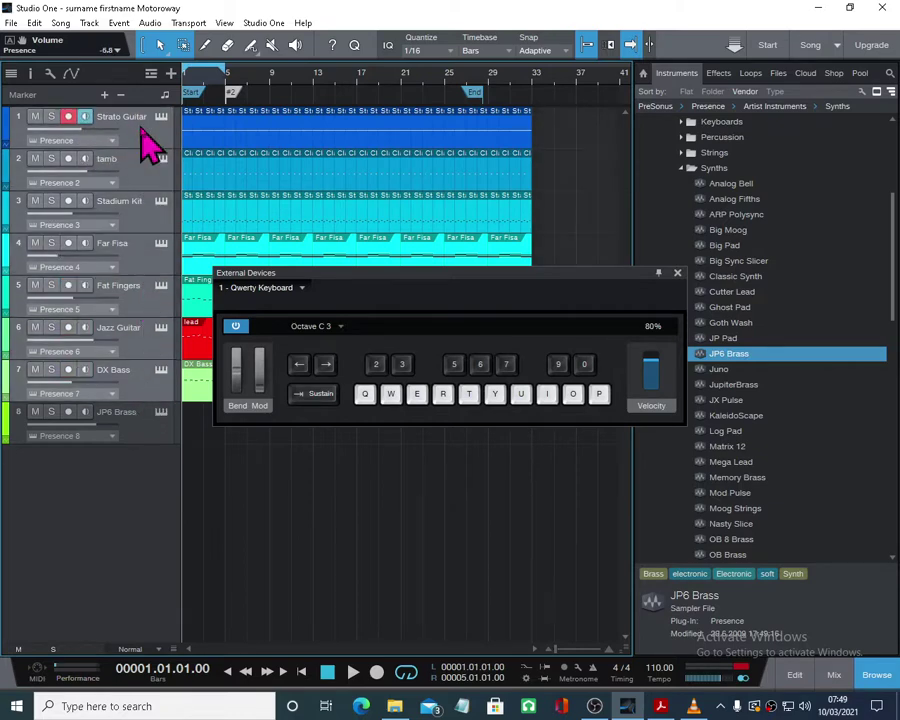
{"action": "left_click", "coordinate": [140, 389]}
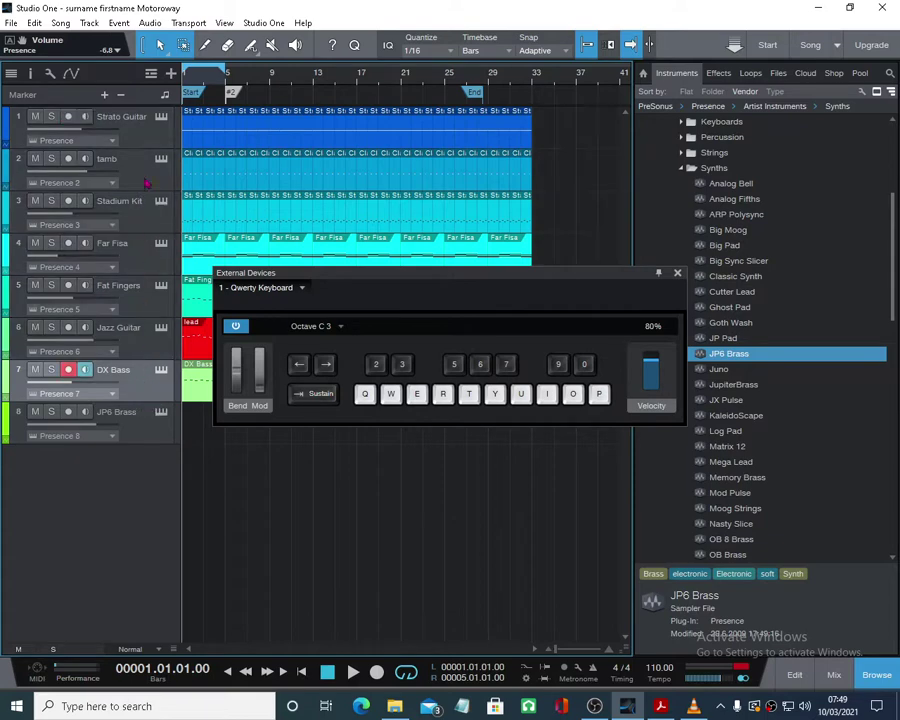
{"action": "left_click", "coordinate": [145, 150]}
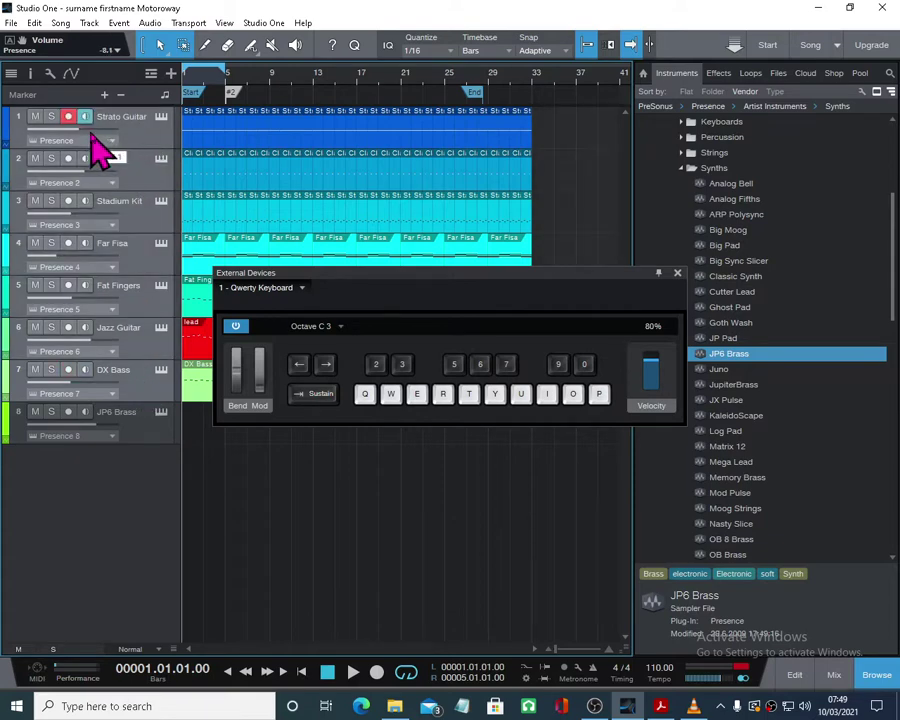
- Play the song from the beginning, try notes on the JP6 Brass track and raise its volume to +10.0 dB
{"action": "left_click", "coordinate": [353, 673]}
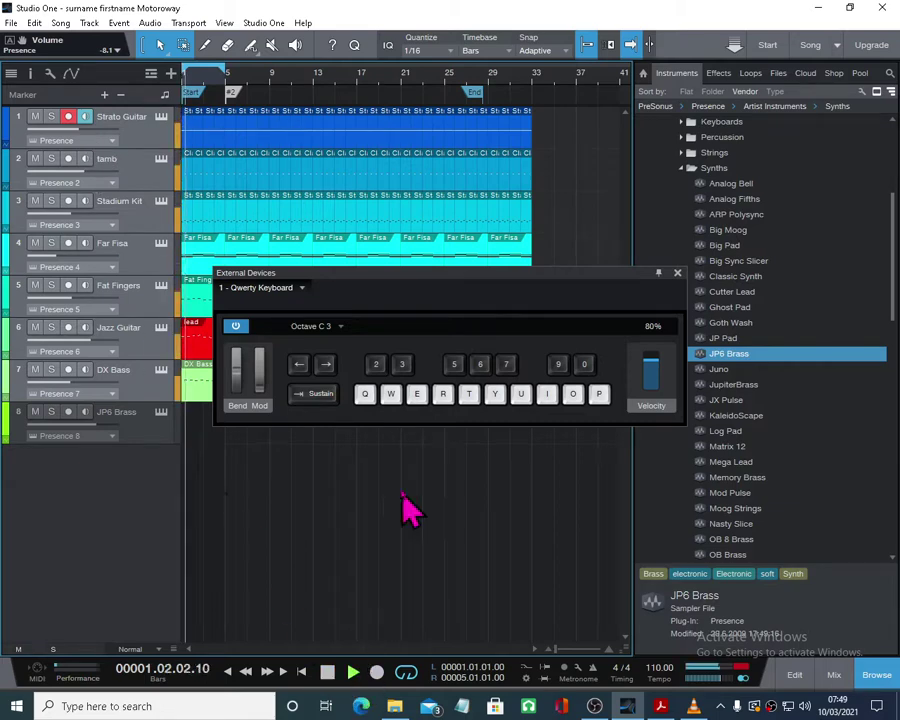
{"action": "left_click", "coordinate": [155, 445]}
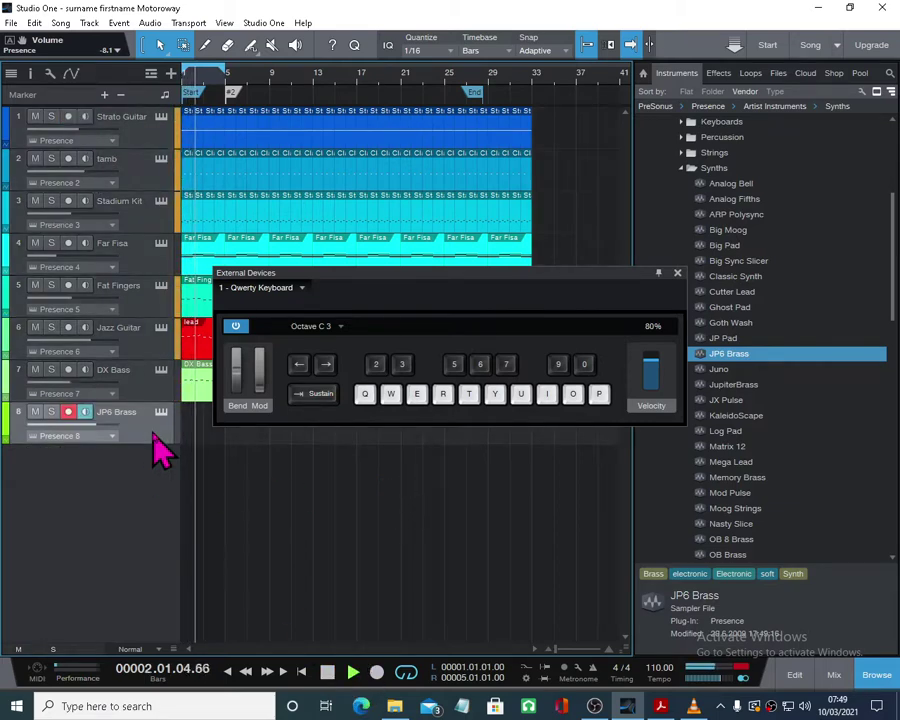
{"action": "key", "text": "u"}
{"action": "key", "text": "i"}
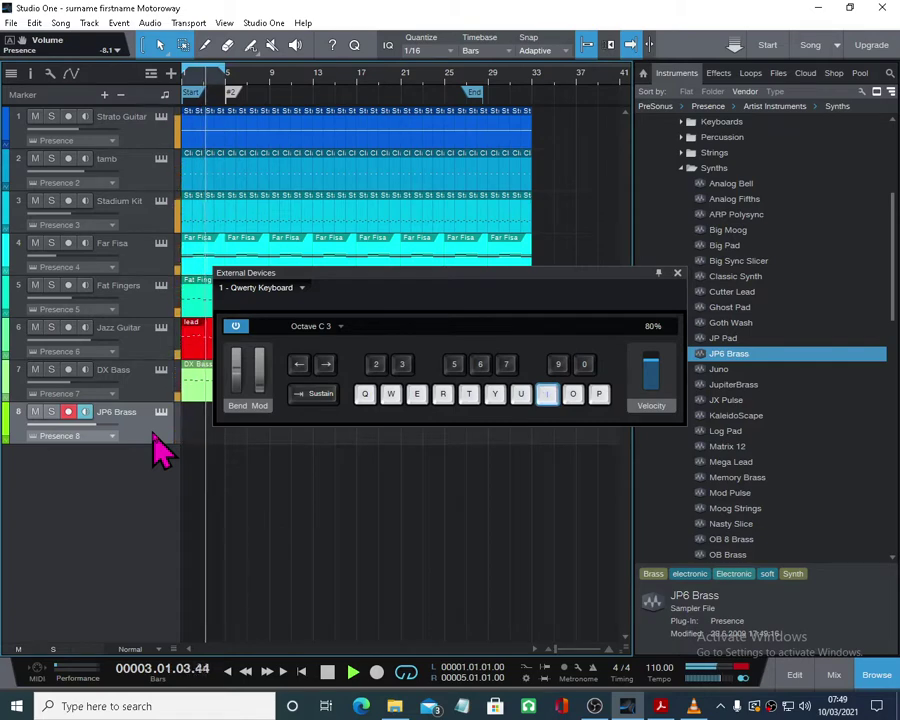
{"action": "key", "text": "o"}
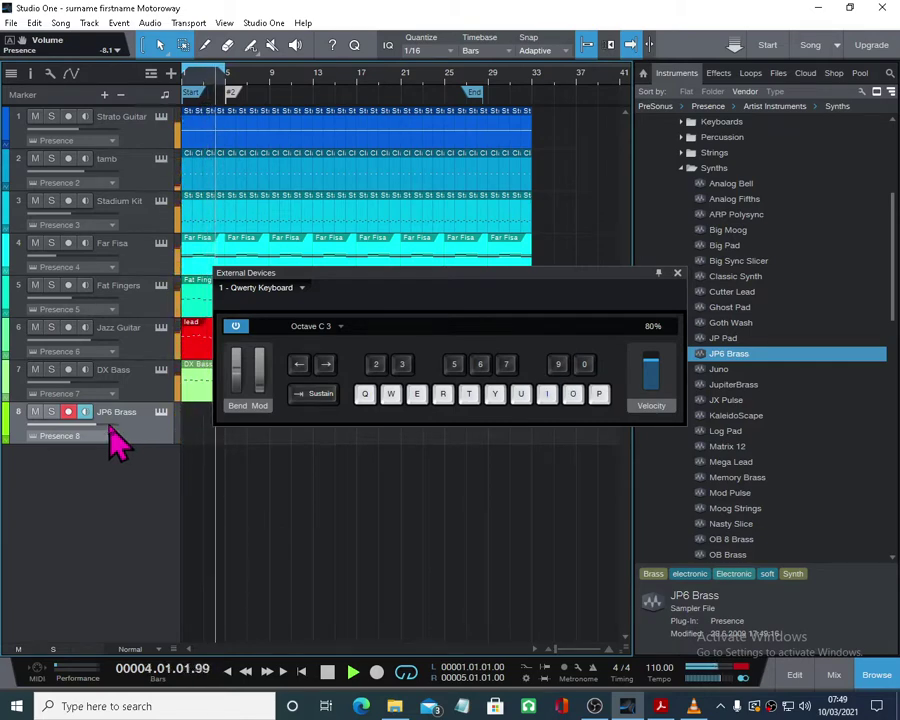
{"action": "key", "text": "i"}
{"action": "key", "text": "o"}
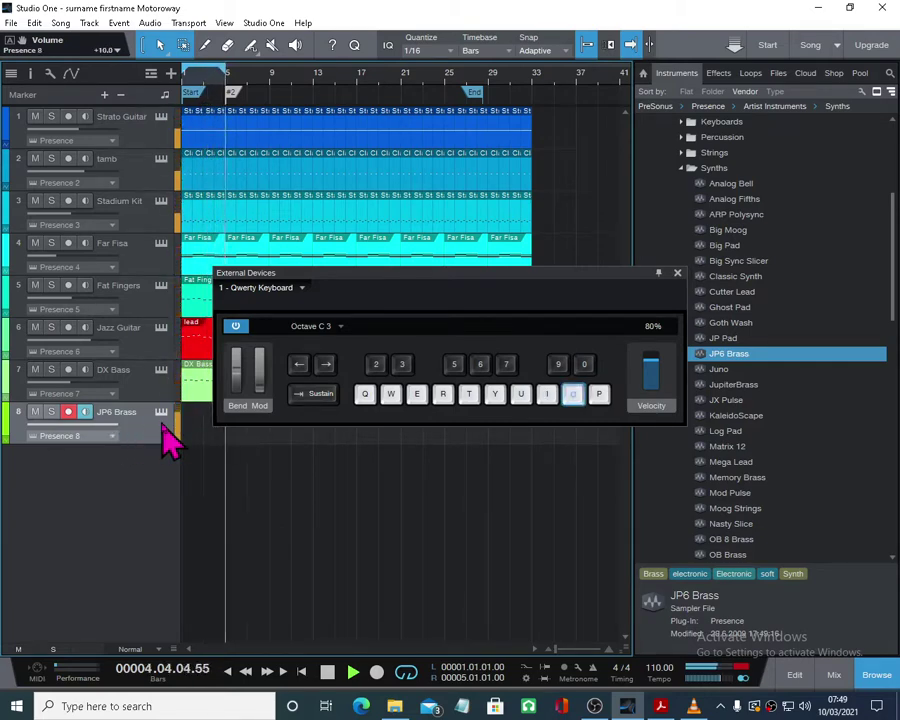
- Rehearse a JP6 Brass melody with C, D, A, G and F over the looping song, move the Qwerty Keyboard window higher, and stop playback
{"action": "key", "text": "y"}
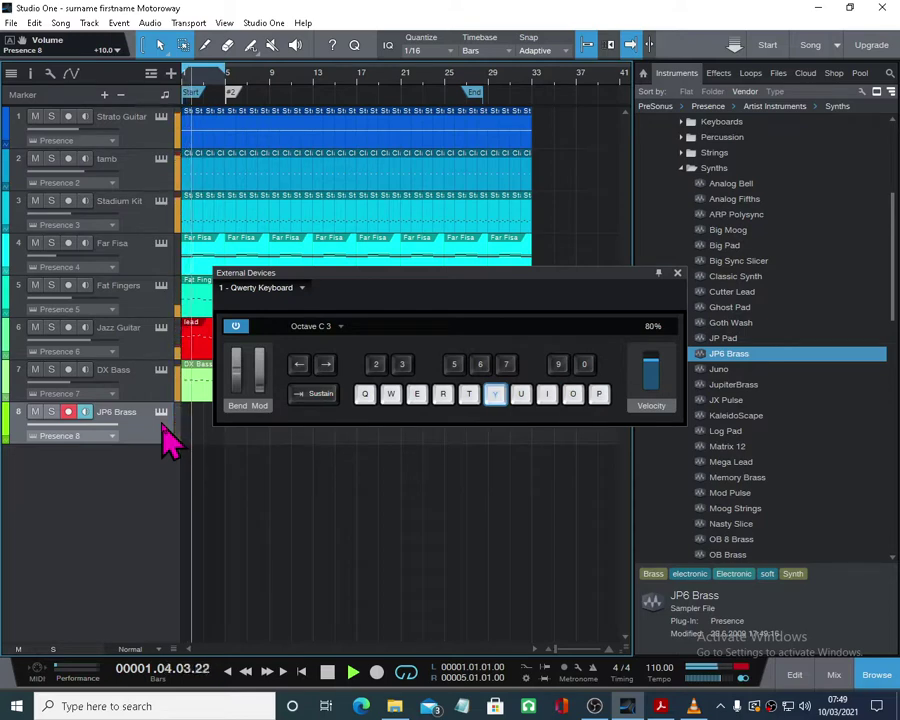
{"action": "key", "text": "o"}
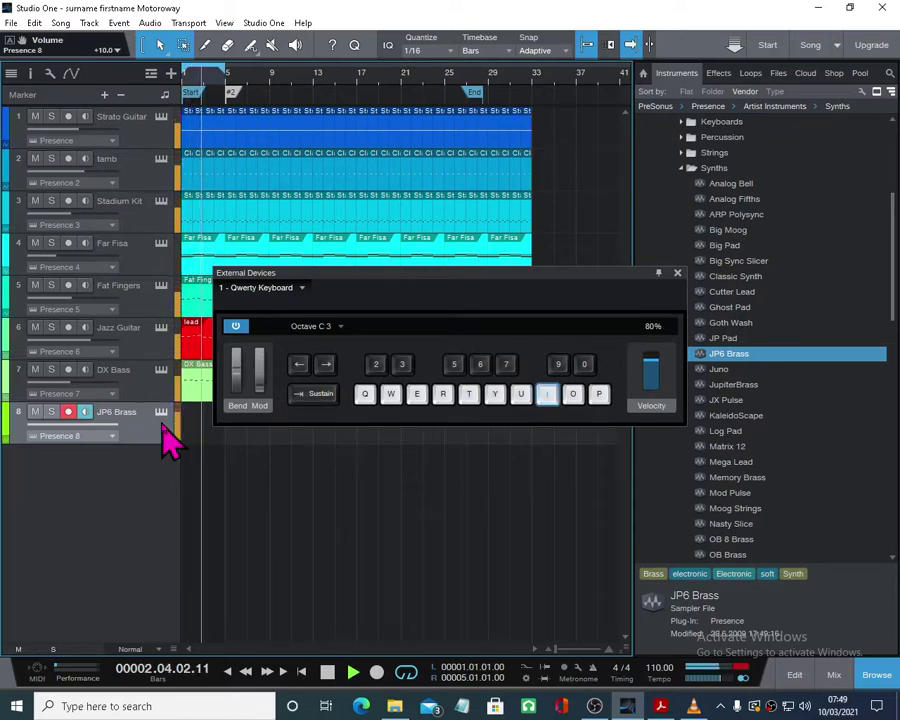
{"action": "key", "text": "t"}
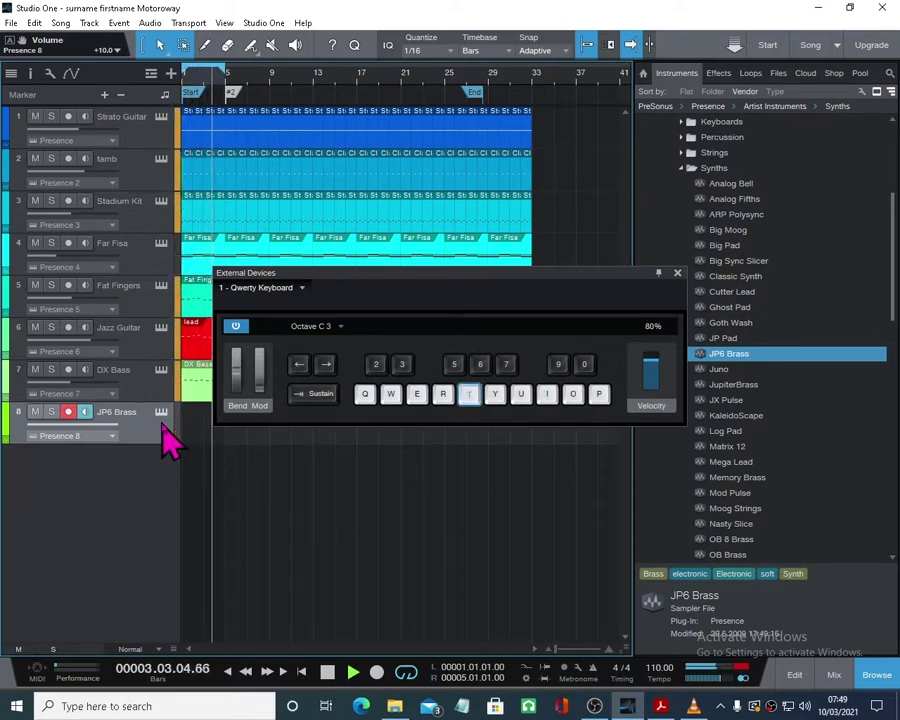
{"action": "key", "text": "r"}
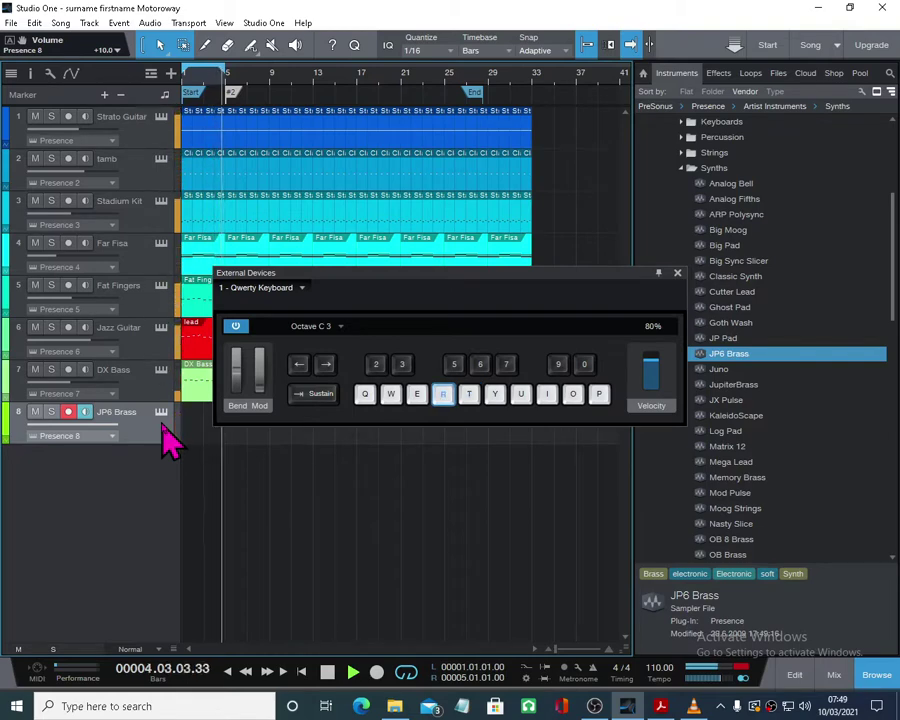
{"action": "key", "text": "i"}
{"action": "key", "text": "o"}
{"action": "key", "text": "y"}
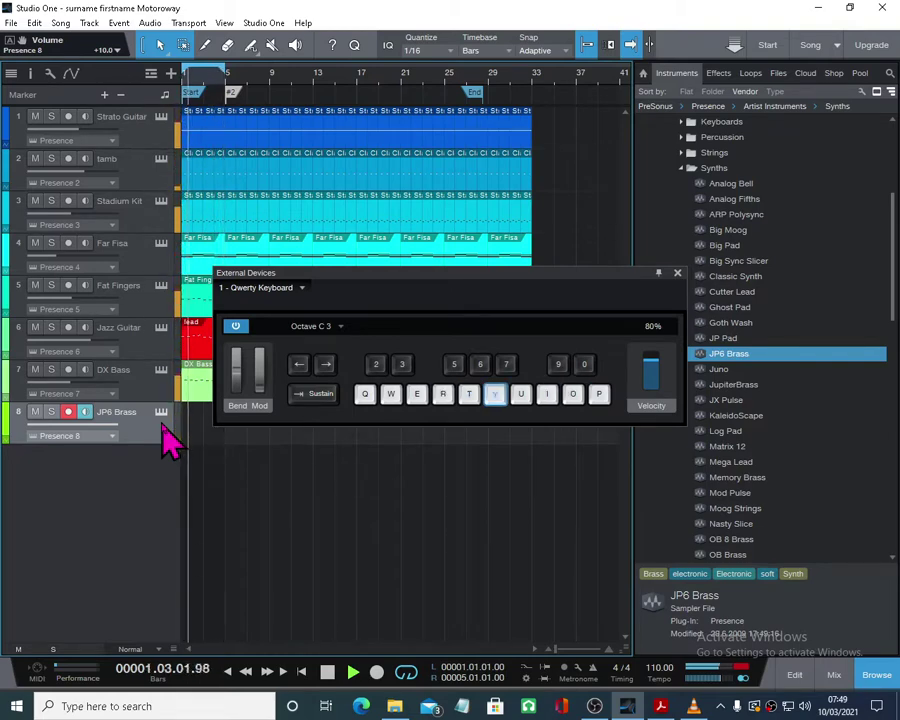
{"action": "key", "text": "t"}
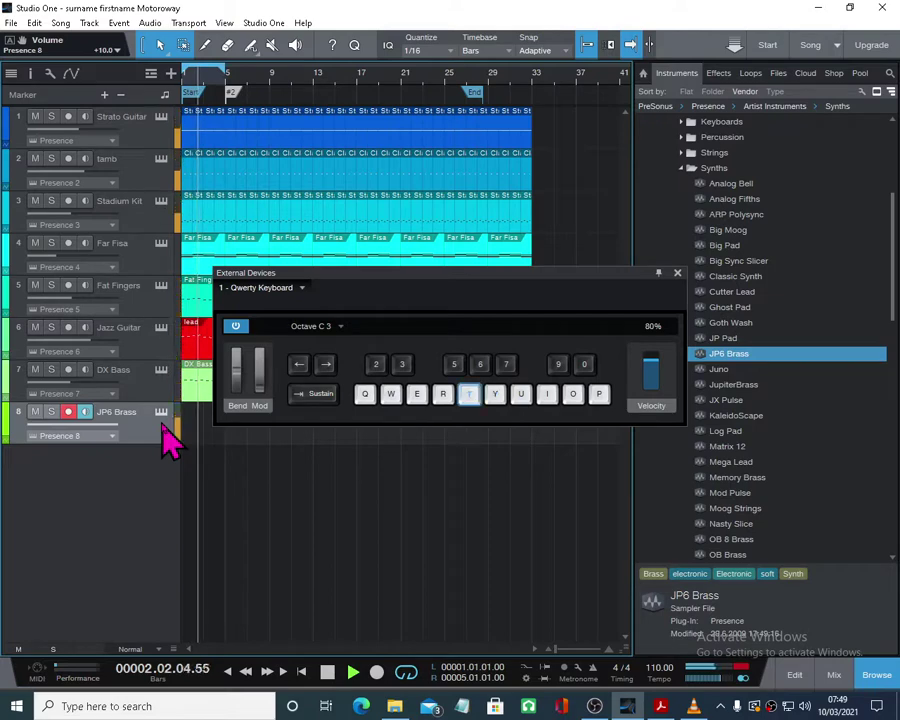
{"action": "key", "text": "i"}
{"action": "key", "text": "o"}
{"action": "key", "text": "r"}
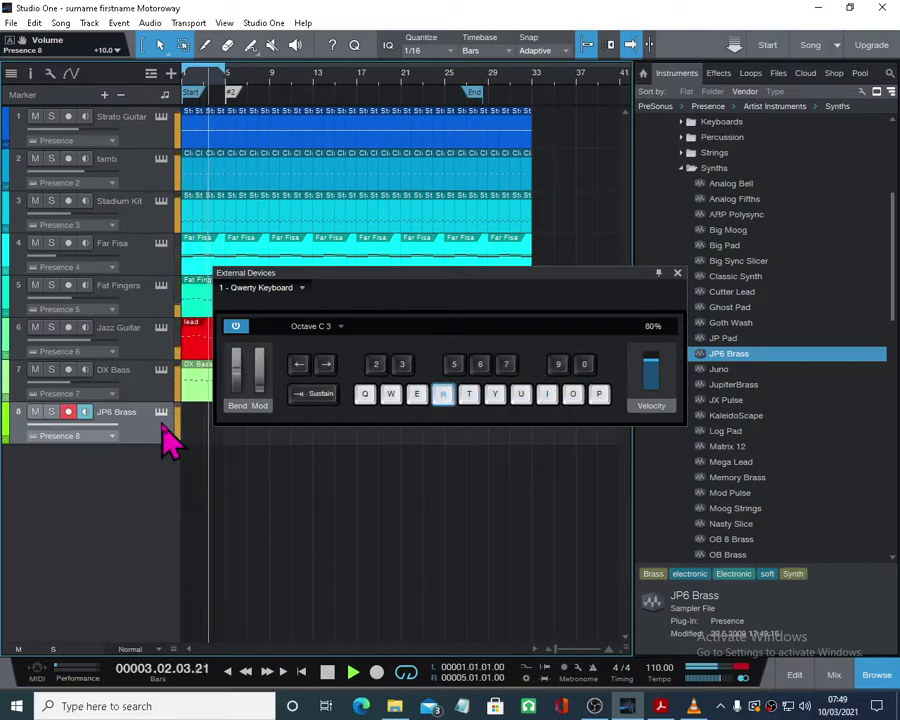
{"action": "key", "text": "t"}
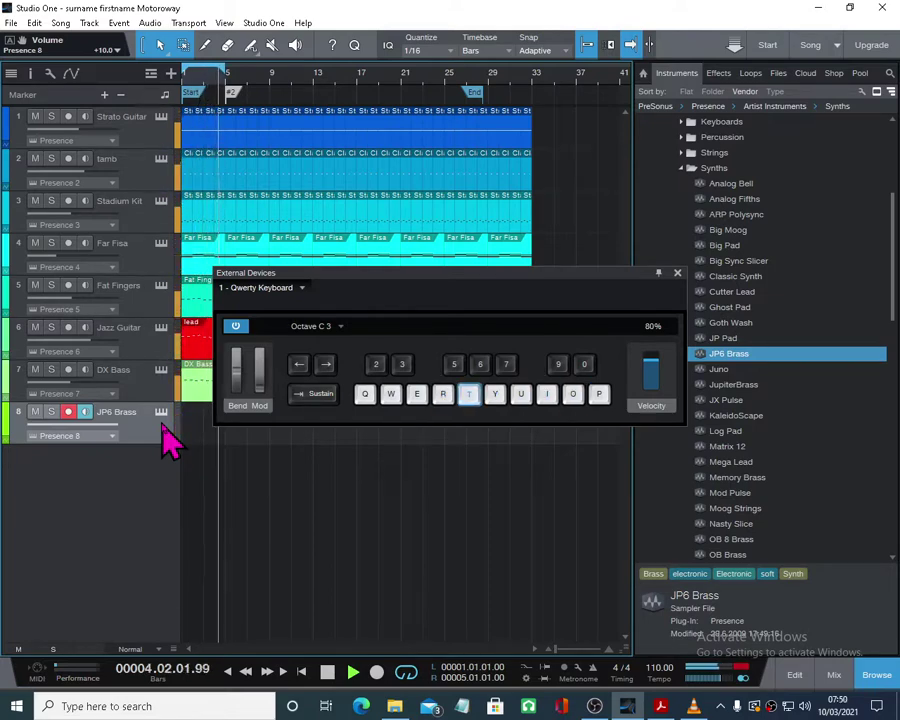
{"action": "key", "text": "r"}
{"action": "left_click_drag", "start_coordinate": [436, 288], "coordinate": [450, 172]}
{"action": "left_click", "coordinate": [327, 672]}
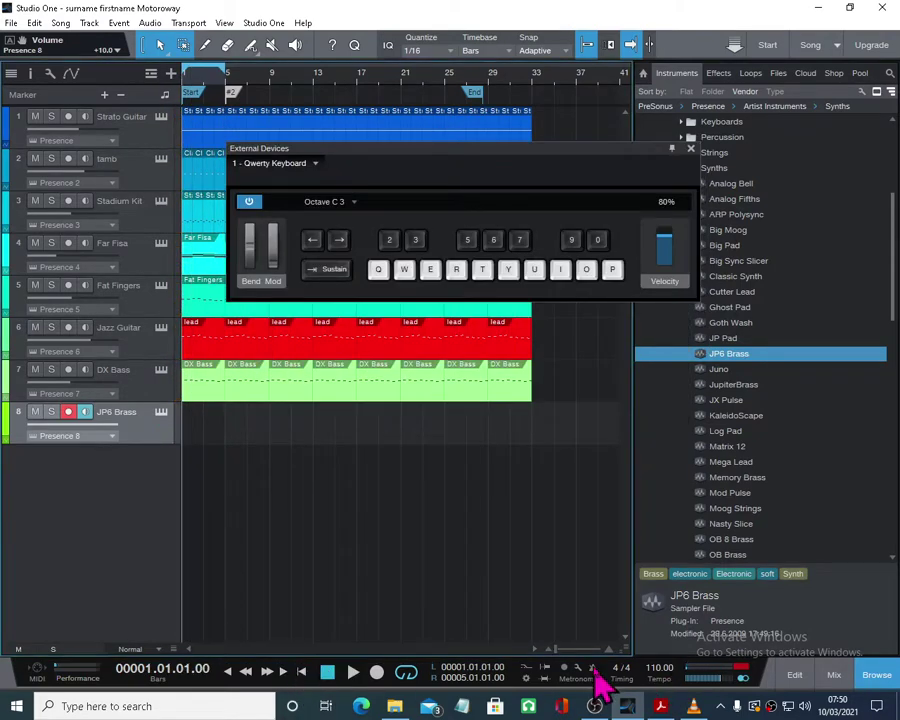
{"action": "left_click", "coordinate": [376, 672]}
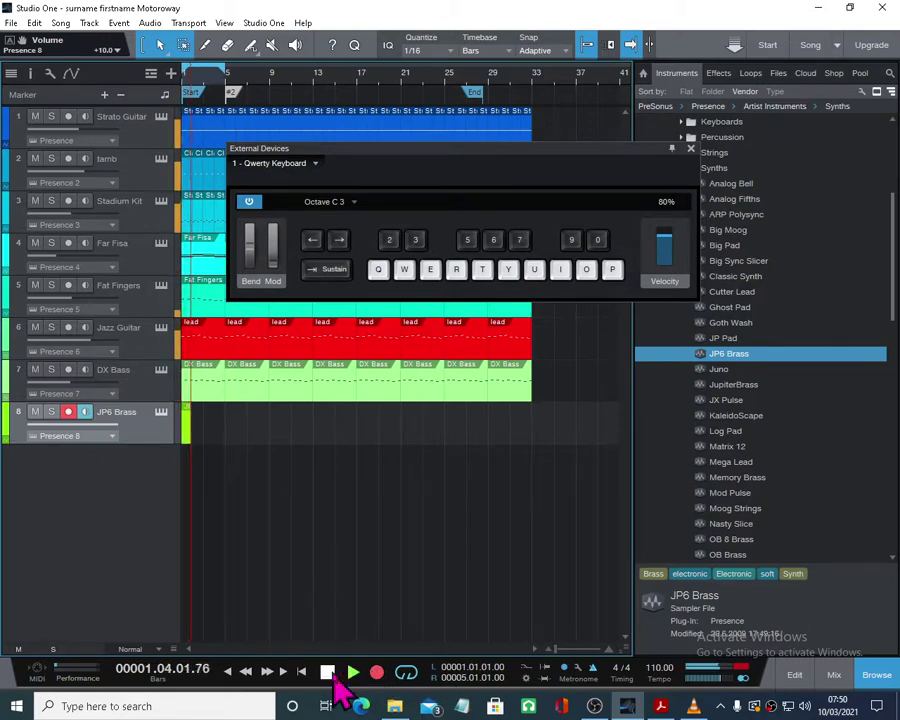
{"action": "left_click", "coordinate": [329, 671]}
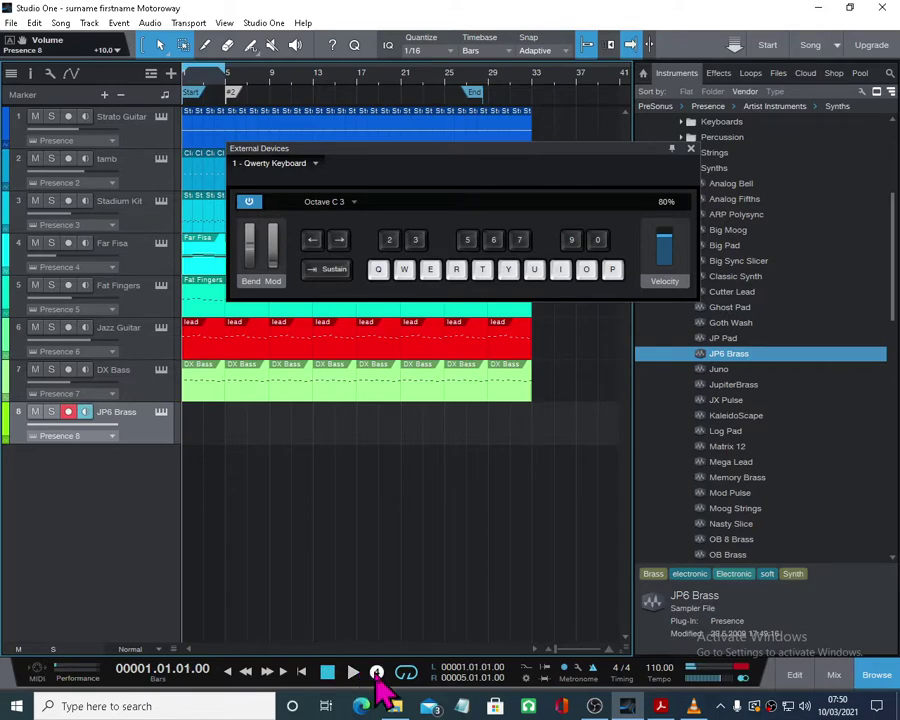
{"action": "left_click", "coordinate": [376, 672]}
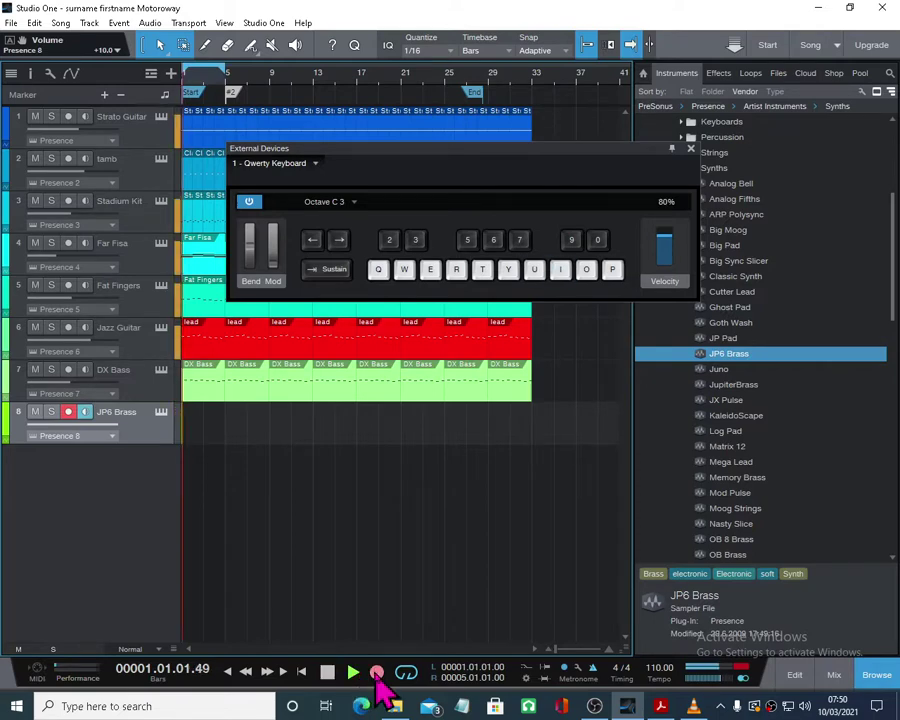
{"action": "left_click", "coordinate": [327, 672]}
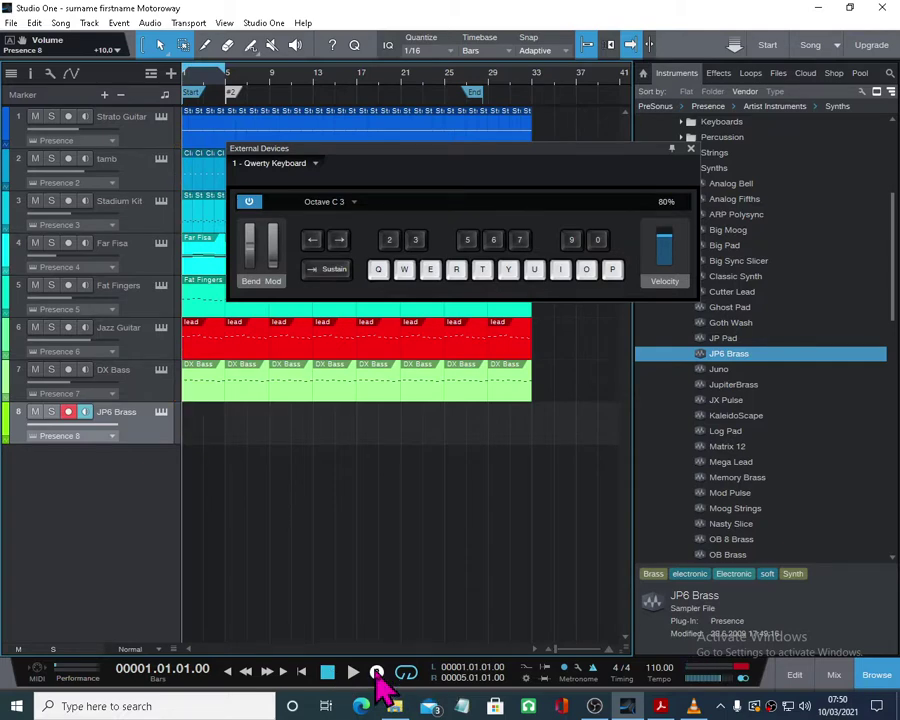
- Record a four-bar melody on the JP6 Brass track from bar 1, playing C, D, A, C, D, G, F, and stop recording
{"action": "left_click", "coordinate": [376, 672]}
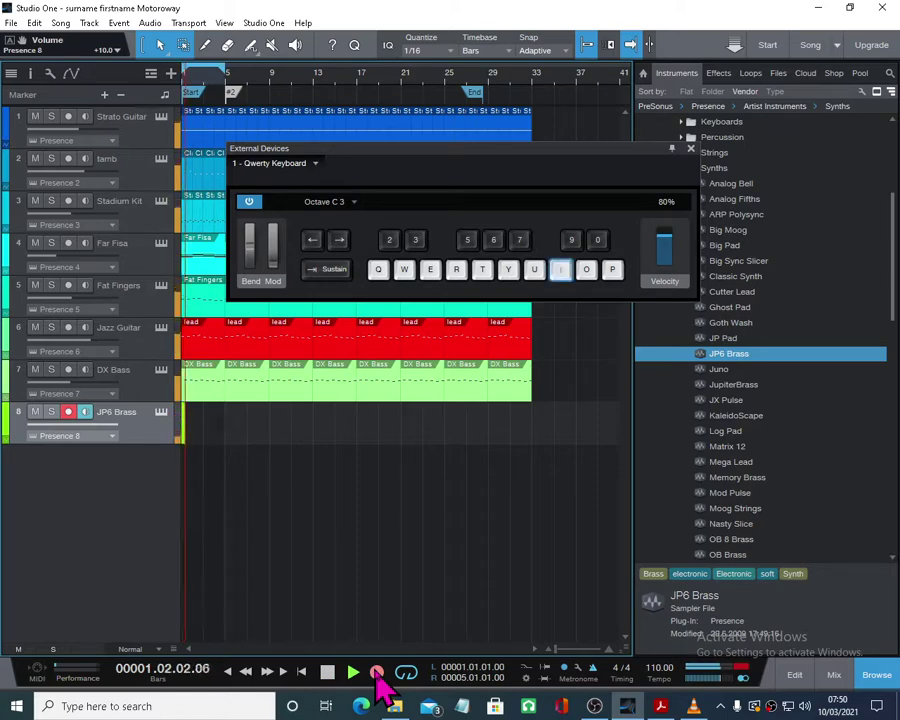
{"action": "key", "text": "y"}
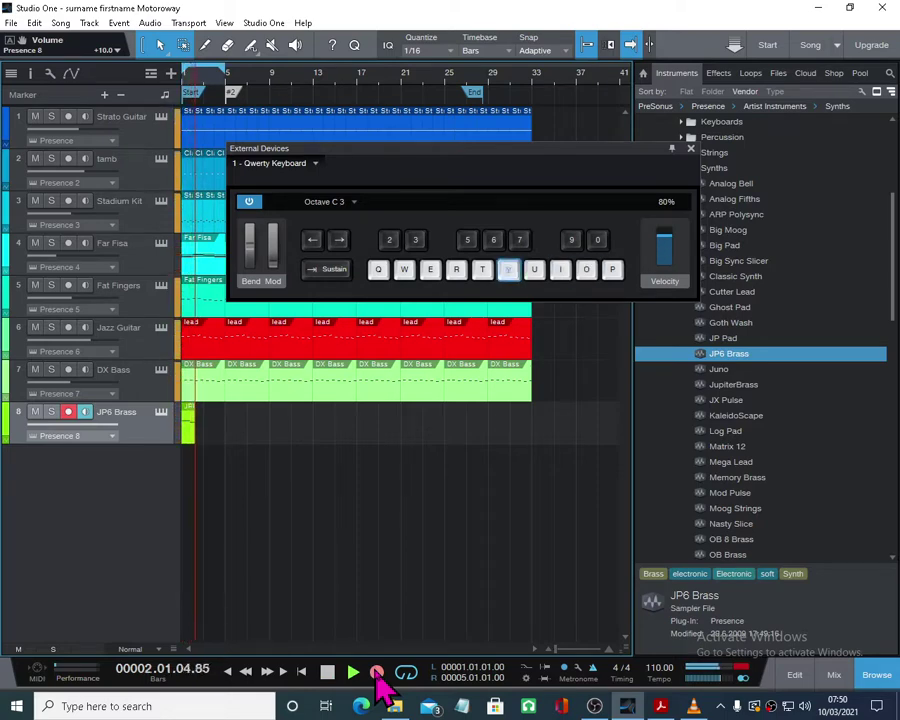
{"action": "key", "text": "o"}
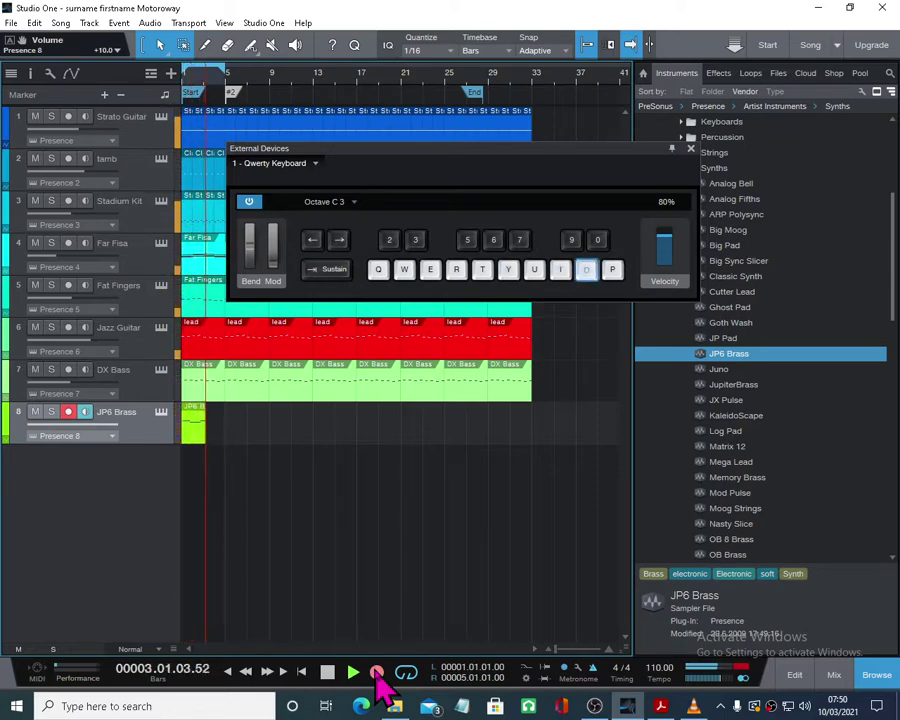
{"action": "key", "text": "t"}
{"action": "key", "text": "r"}
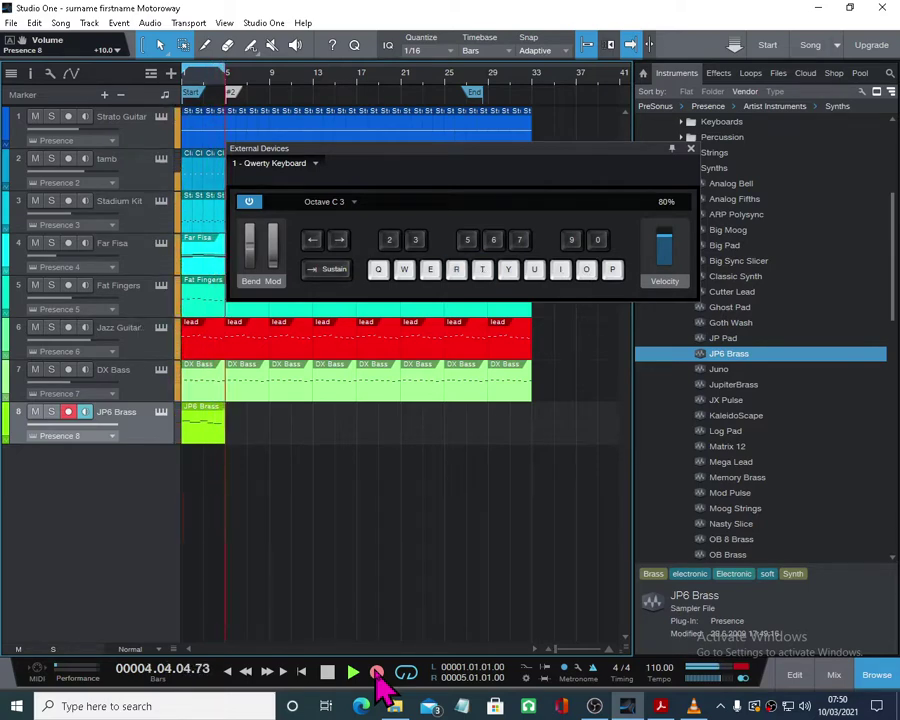
{"action": "key", "text": "space"}
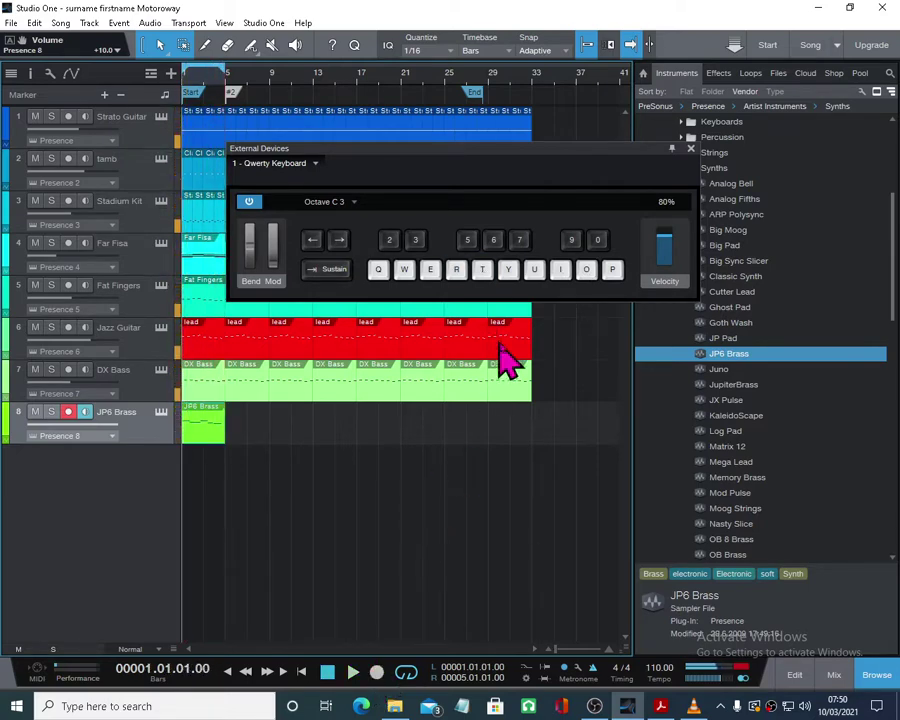
- Open the recorded JP6 Brass part in the note editor, close the Qwerty Keyboard, and switch to the Arrow tool
{"action": "double_click", "coordinate": [208, 438]}
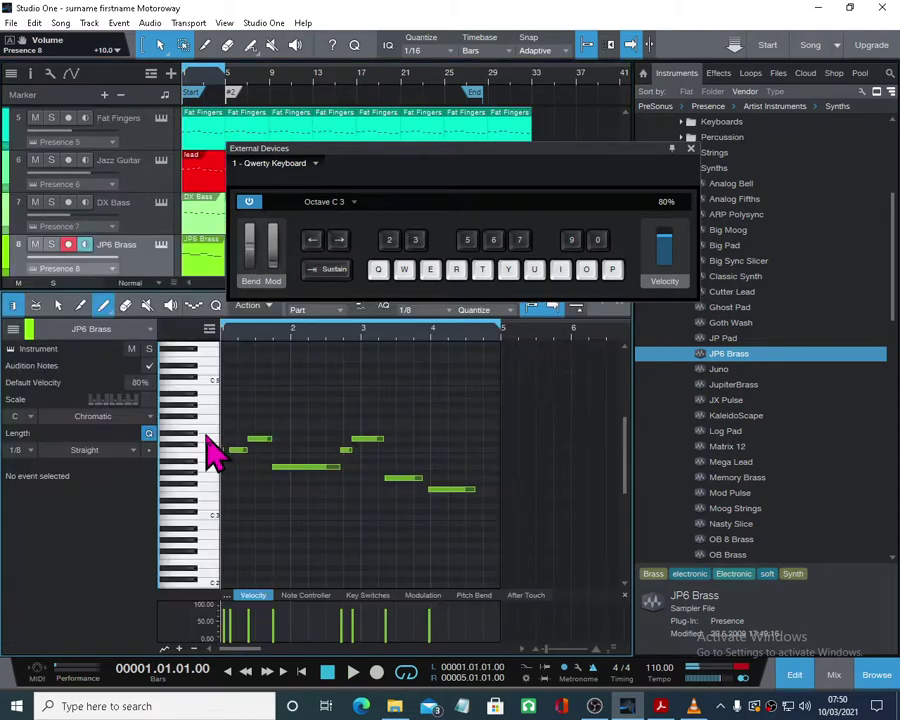
{"action": "left_click", "coordinate": [690, 149]}
{"action": "right_click", "coordinate": [447, 406]}
{"action": "left_click", "coordinate": [445, 410]}
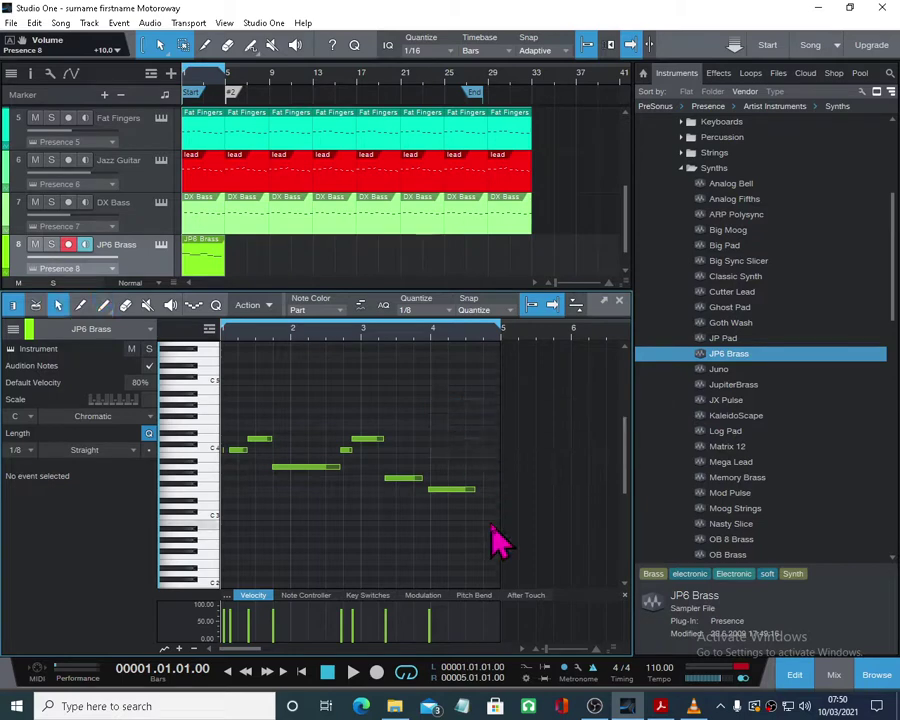
- Select all recorded JP6 Brass notes, hide the browser to make room, and quantize the notes to a straight 1/8 grid
{"action": "left_click_drag", "start_coordinate": [496, 536], "coordinate": [185, 428]}
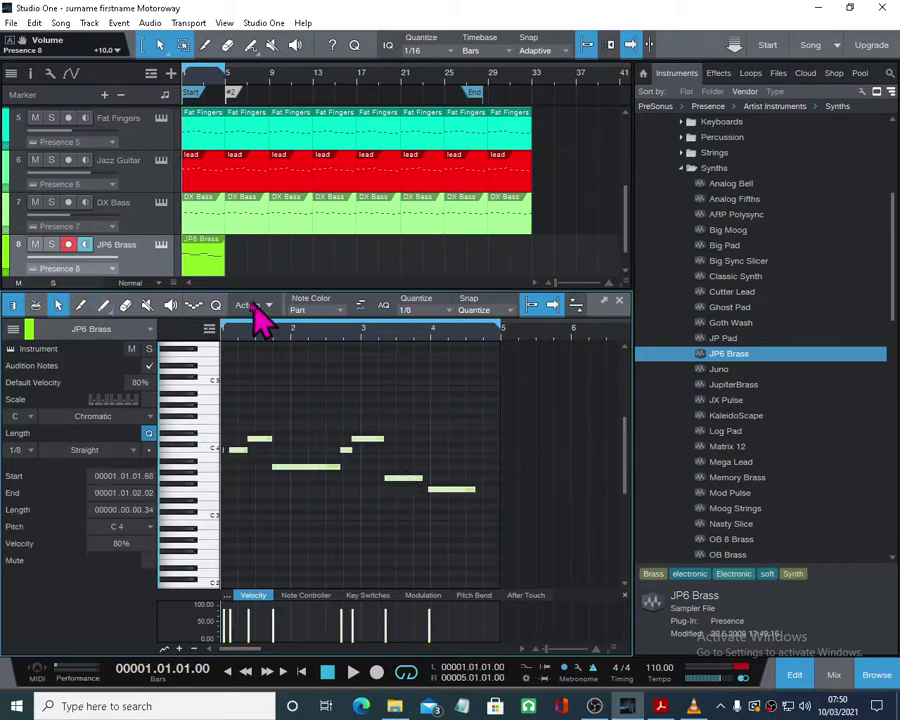
{"action": "left_click", "coordinate": [216, 307]}
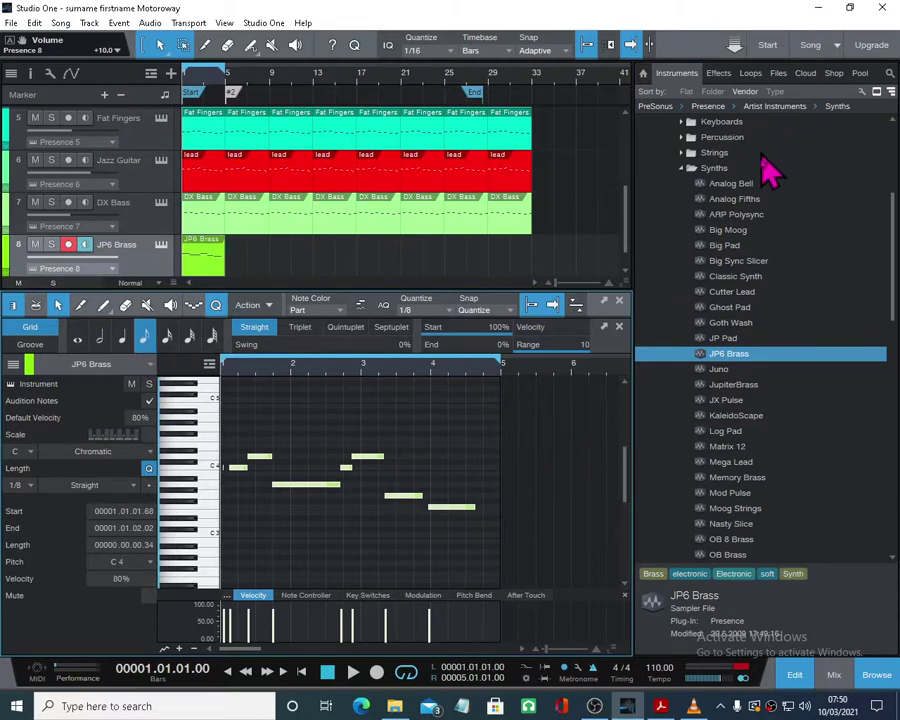
{"action": "left_click", "coordinate": [884, 677]}
{"action": "left_click", "coordinate": [796, 347]}
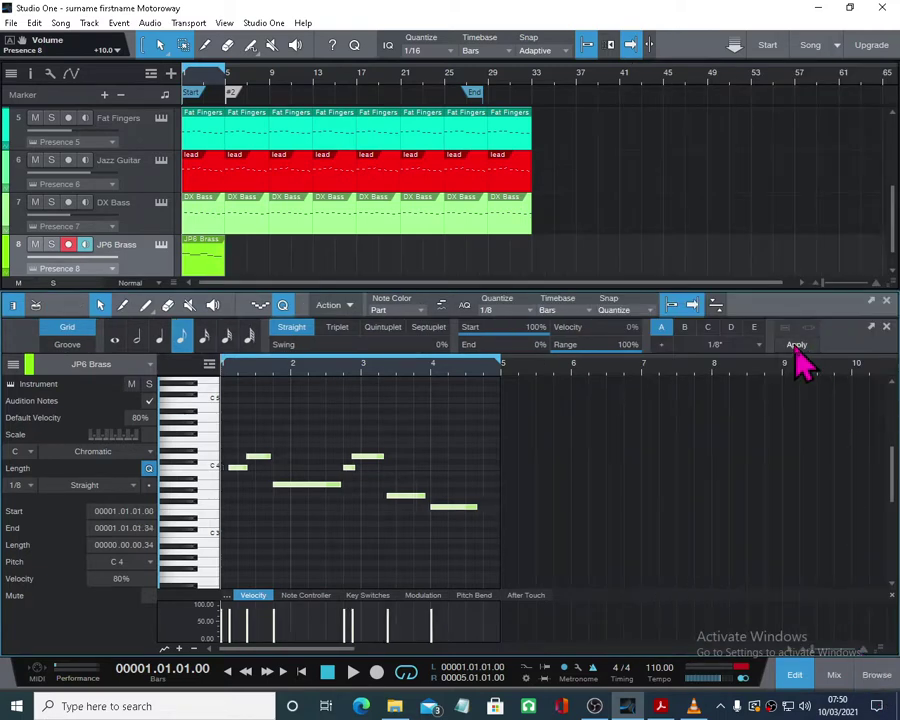
- Play back the start of the quantized JP6 Brass part, stop playback, and deselect the notes
{"action": "left_click_drag", "start_coordinate": [240, 380], "coordinate": [266, 376]}
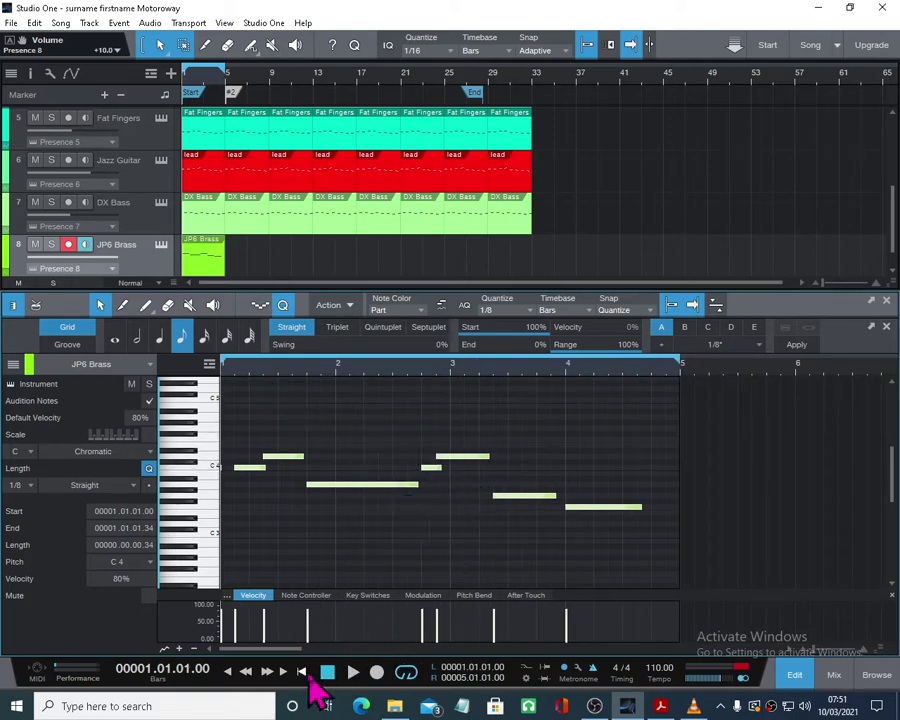
{"action": "left_click", "coordinate": [352, 672]}
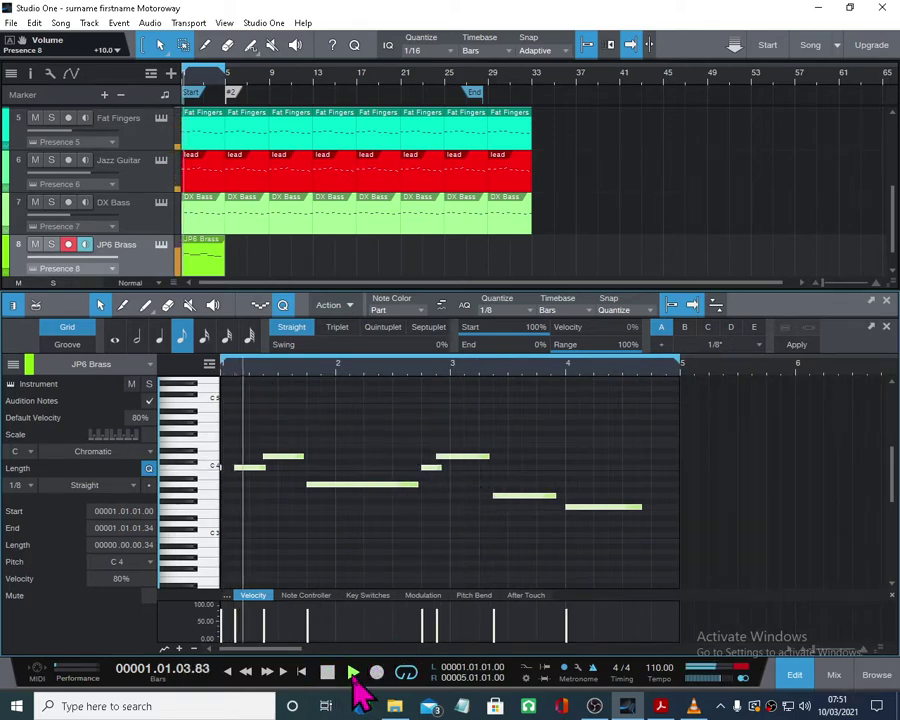
{"action": "left_click", "coordinate": [327, 672]}
{"action": "left_click", "coordinate": [240, 507]}
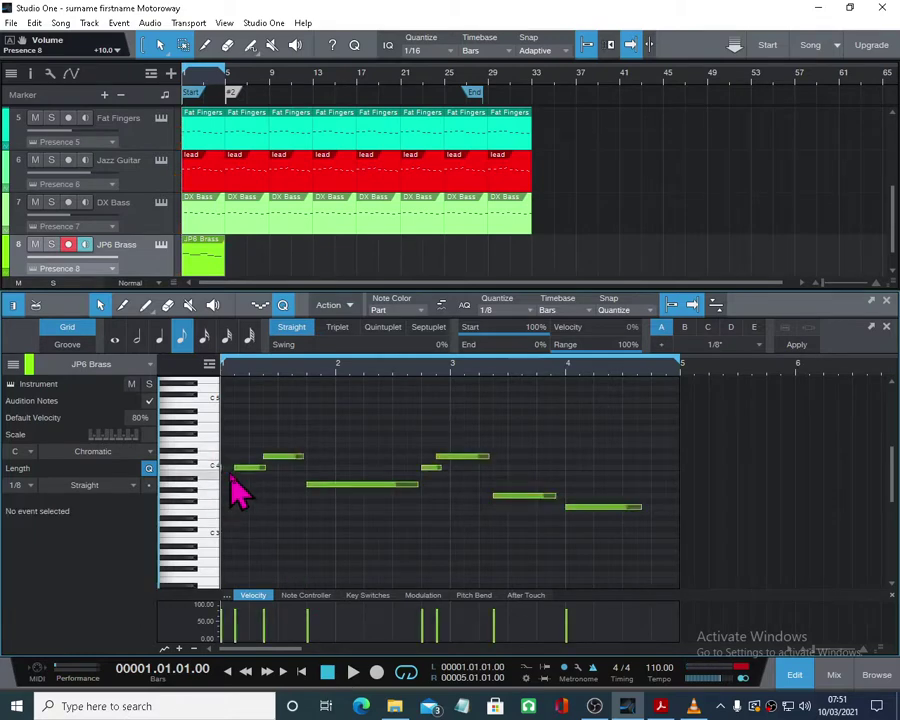
- Delete the stray note at the start of the JP6 Brass part and move the first C4 note to start at 1.1.1
{"action": "left_click_drag", "start_coordinate": [239, 370], "coordinate": [364, 414]}
{"action": "left_click_drag", "start_coordinate": [274, 434], "coordinate": [229, 478]}
{"action": "key", "text": "Delete"}
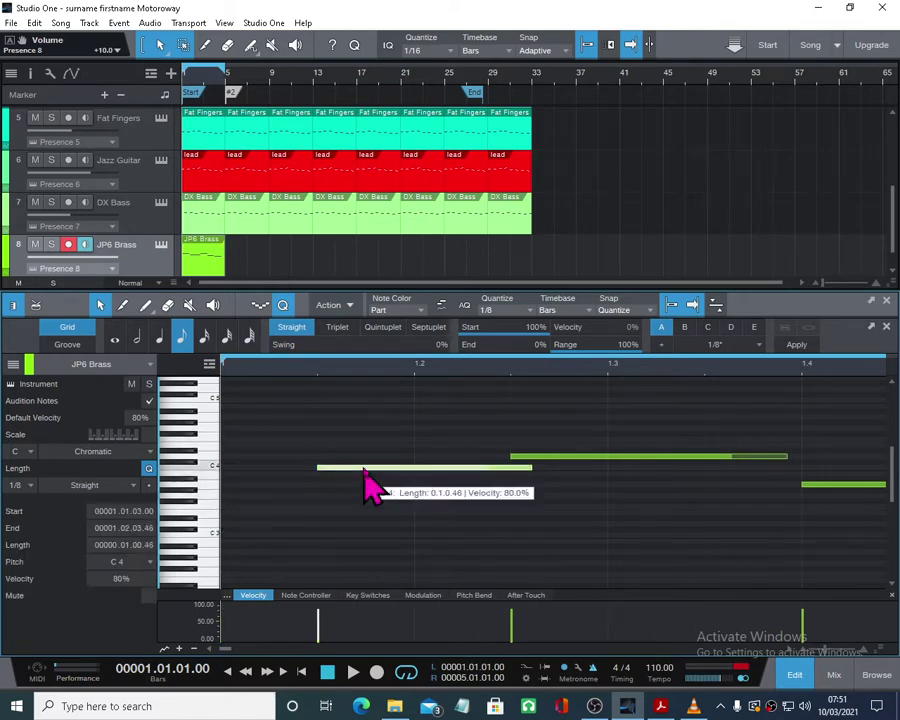
{"action": "left_click_drag", "start_coordinate": [367, 471], "coordinate": [272, 471]}
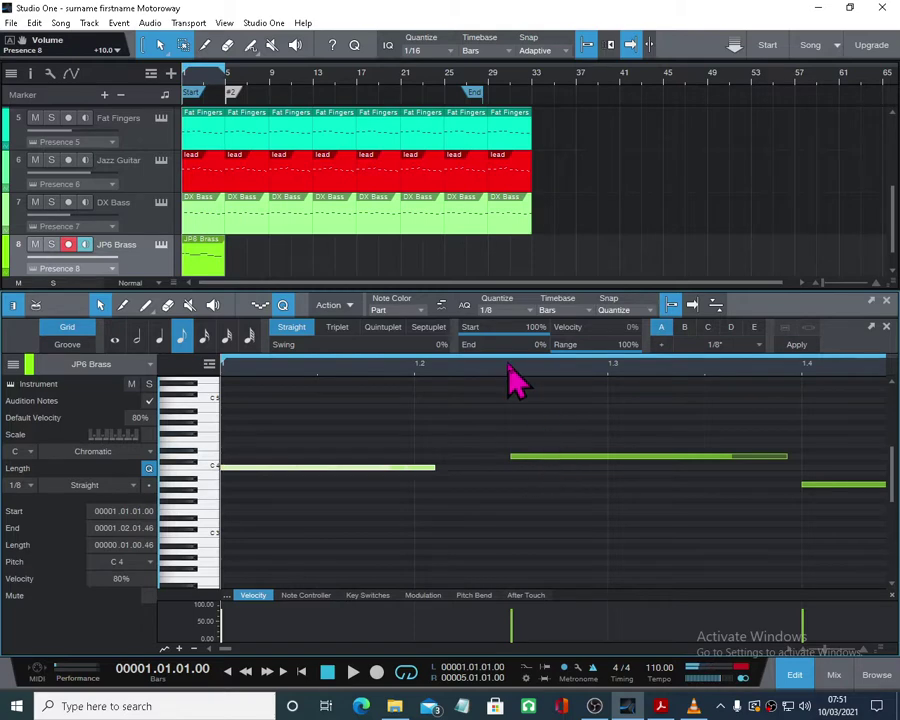
- Play back the edited JP6 Brass part, close the note editor, and stop playback
{"action": "left_click_drag", "start_coordinate": [515, 380], "coordinate": [466, 300]}
{"action": "key", "text": "space"}
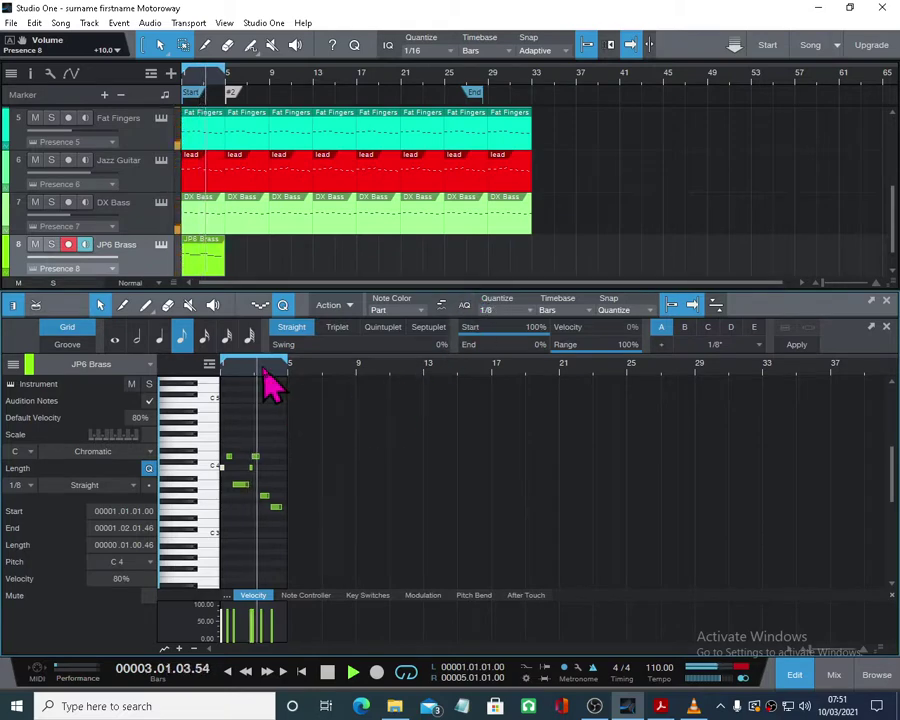
{"action": "left_click_drag", "start_coordinate": [257, 376], "coordinate": [329, 382]}
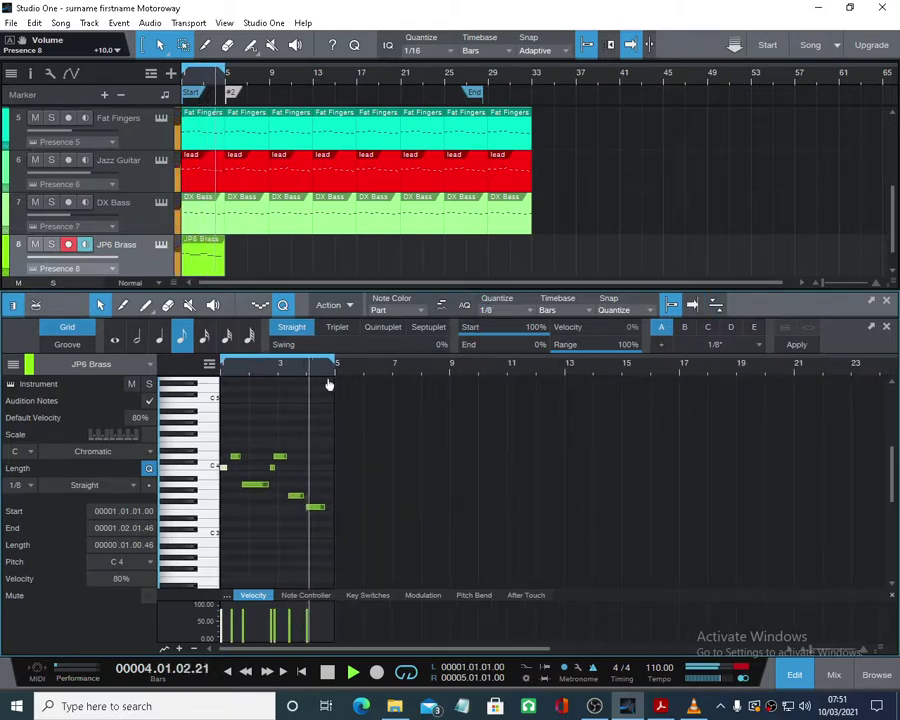
{"action": "left_click", "coordinate": [884, 300]}
{"action": "key", "text": "space"}
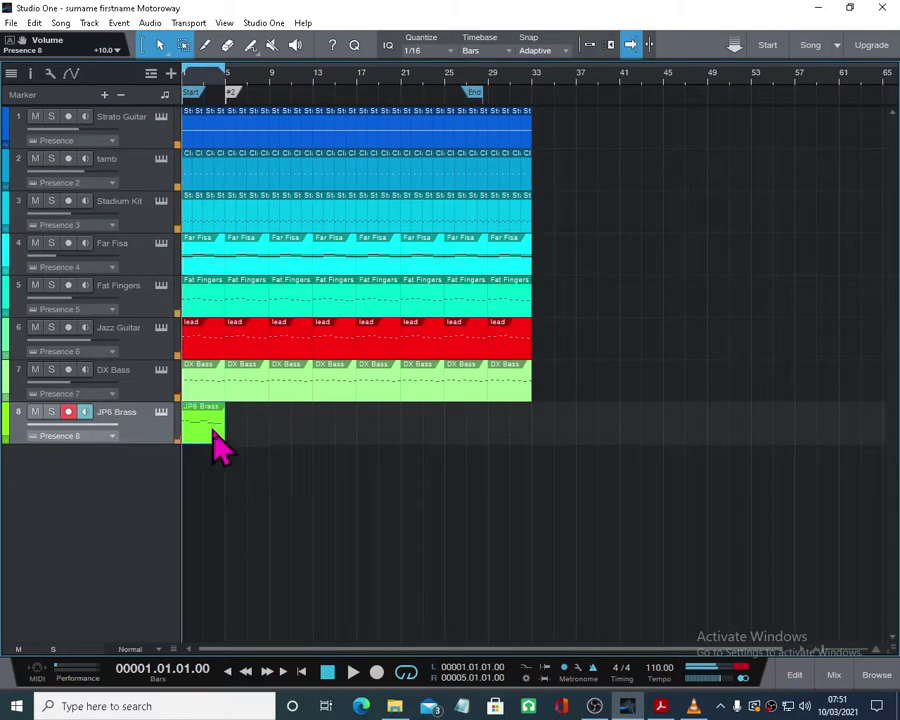
- Try moving the JP6 Brass part along its track with snapping off, and return it to bar 1
{"action": "left_click_drag", "start_coordinate": [219, 433], "coordinate": [245, 432]}
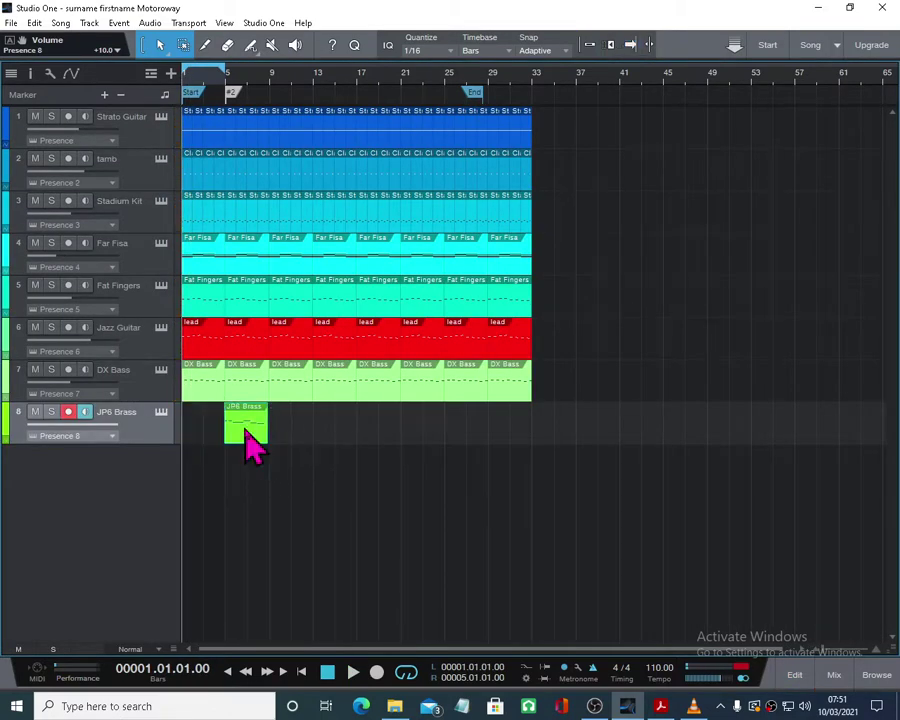
{"action": "left_click", "coordinate": [249, 72]}
{"action": "left_click_drag", "start_coordinate": [255, 80], "coordinate": [381, 124]}
{"action": "left_click_drag", "start_coordinate": [291, 437], "coordinate": [315, 446]}
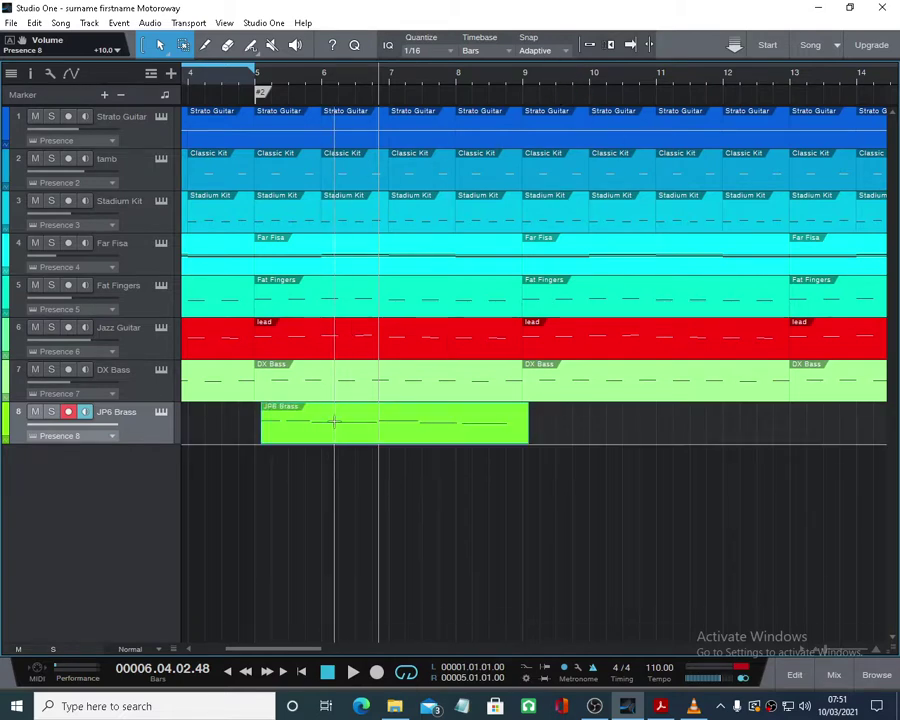
{"action": "left_click_drag", "start_coordinate": [391, 432], "coordinate": [287, 440]}
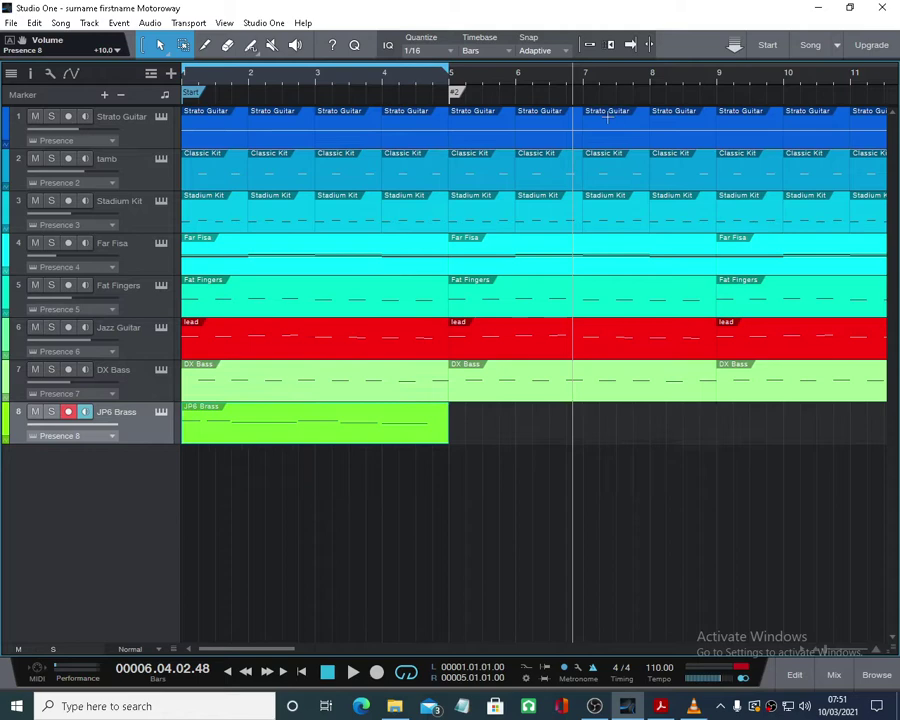
- Turn on snapping to place the JP6 Brass part at bar 5, and copy it to bars 13 and 21
{"action": "left_click", "coordinate": [587, 47]}
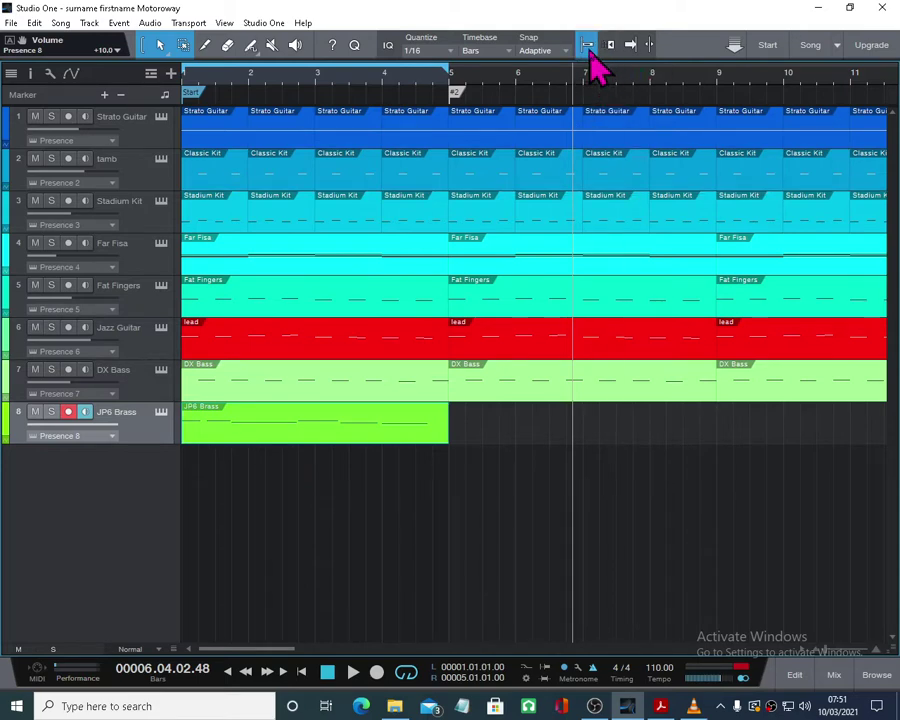
{"action": "left_click_drag", "start_coordinate": [261, 442], "coordinate": [538, 432]}
{"action": "left_click_drag", "start_coordinate": [520, 430], "coordinate": [520, 430]}
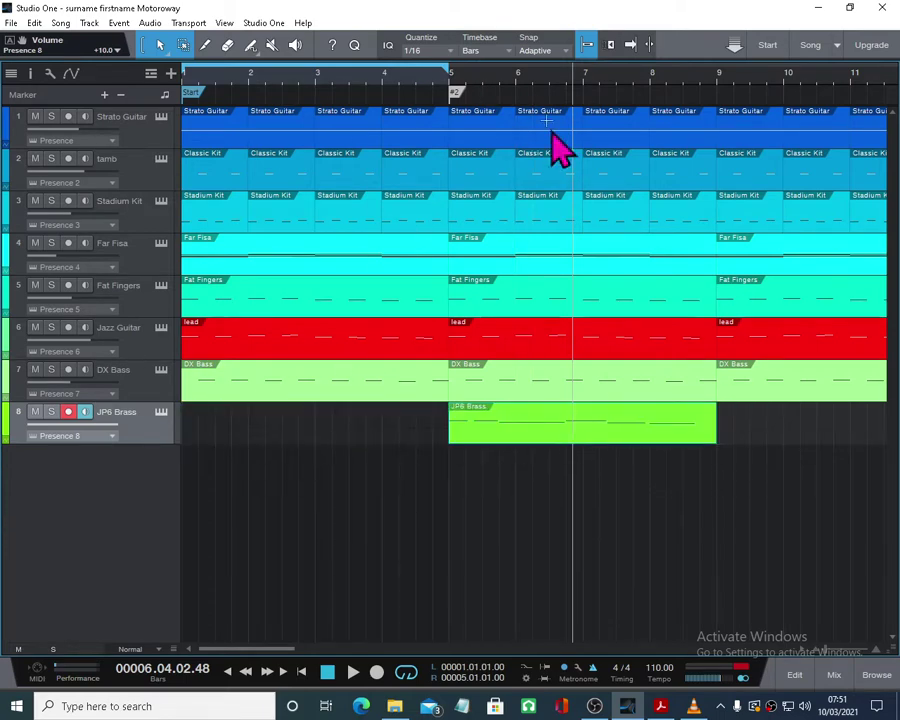
{"action": "left_click_drag", "start_coordinate": [506, 88], "coordinate": [415, 50]}
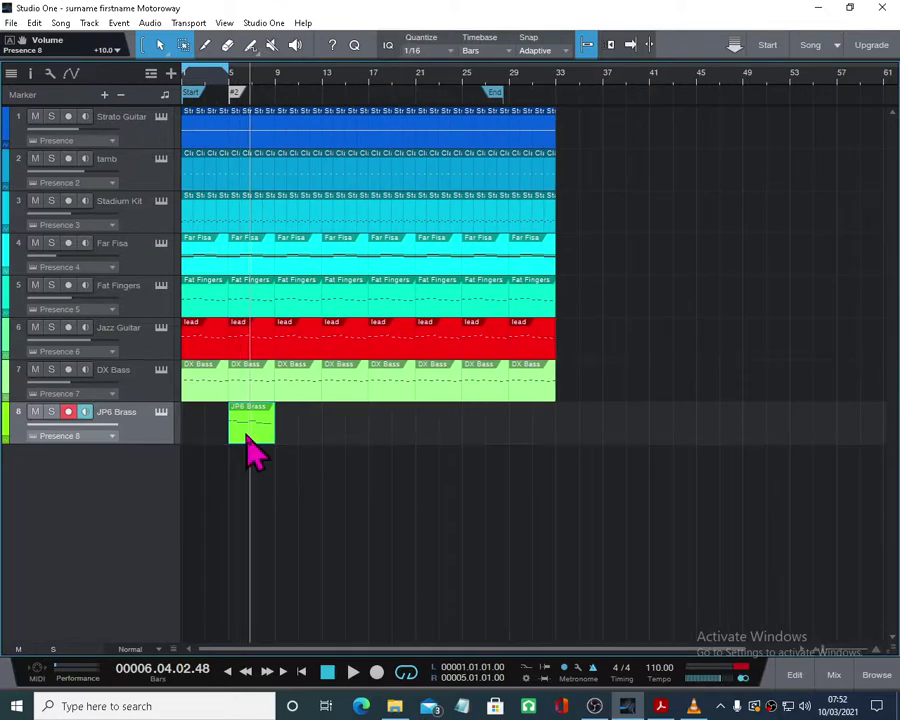
{"action": "left_click_drag", "start_coordinate": [247, 435], "coordinate": [440, 428]}
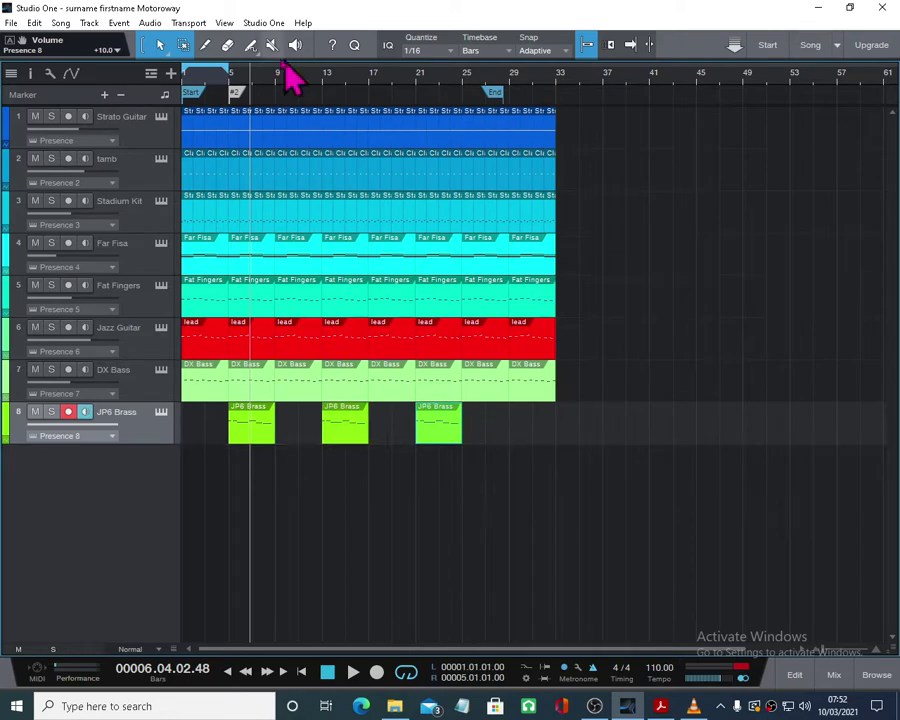
- Play the song from near the start and lower the DX Bass channel (Presence 7) to -21.4 dB in the mixer
{"action": "left_click", "coordinate": [206, 80]}
{"action": "key", "text": "space"}
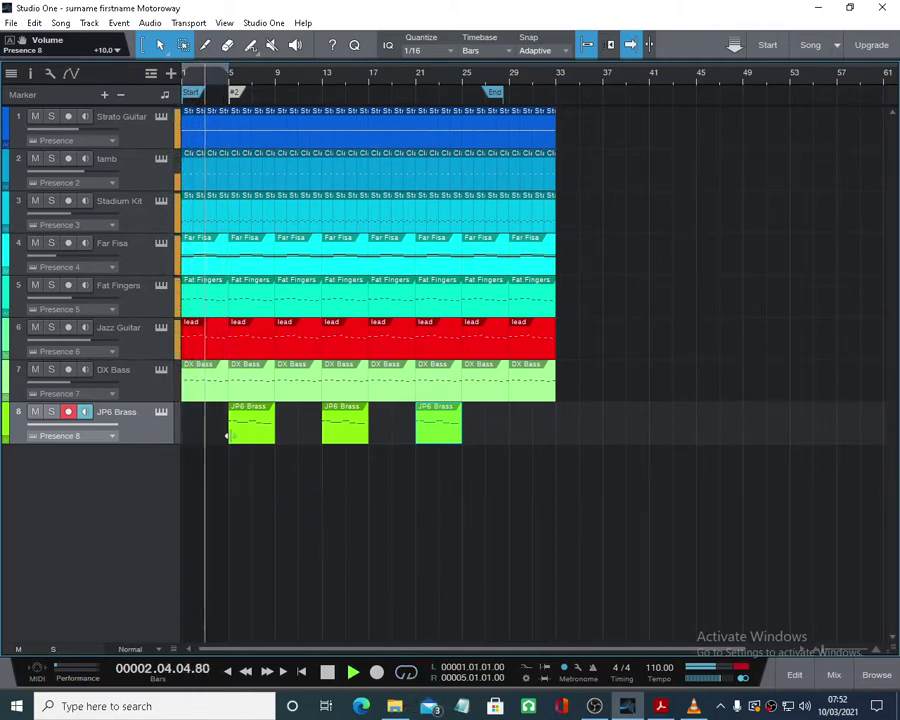
{"action": "left_click", "coordinate": [834, 675]}
{"action": "left_click", "coordinate": [20, 615]}
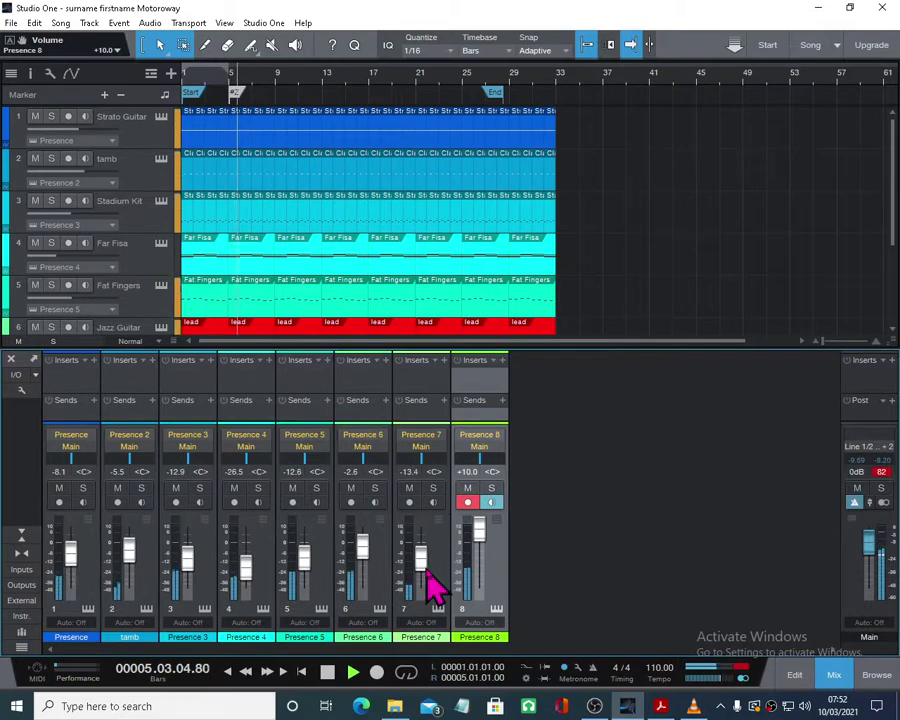
{"action": "mouse_move", "coordinate": [421, 570]}
{"action": "left_mouse_down"}
{"action": "mouse_move", "coordinate": [421, 556]}
{"action": "mouse_move", "coordinate": [423, 575]}
{"action": "left_mouse_up"}
- Disarm recording on the JP6 Brass mixer channel (Presence 8) and rename it "brass"
{"action": "left_click", "coordinate": [481, 550]}
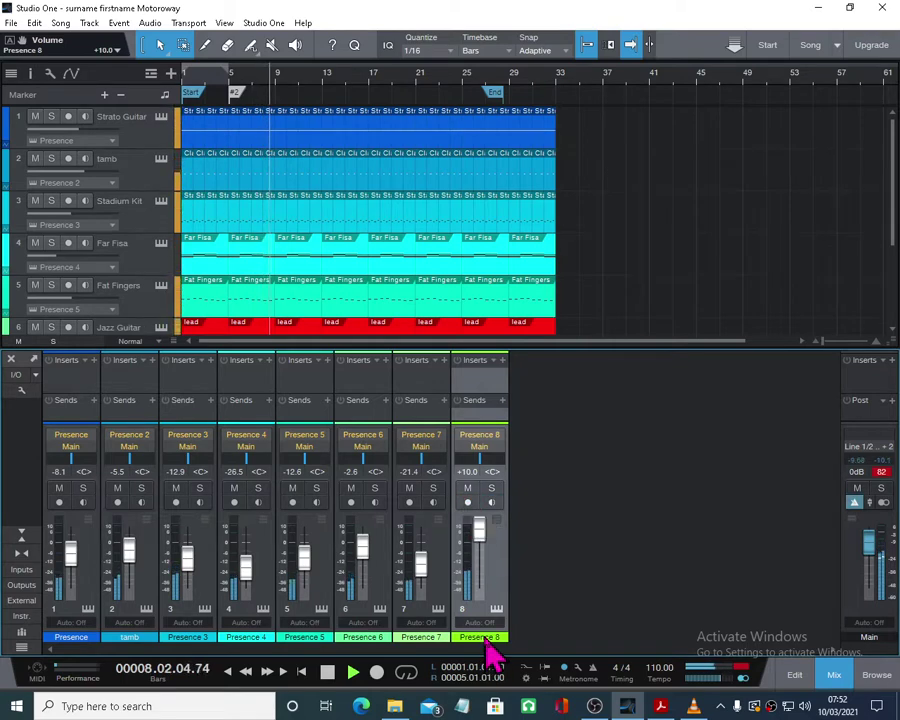
{"action": "type", "text": "br"}
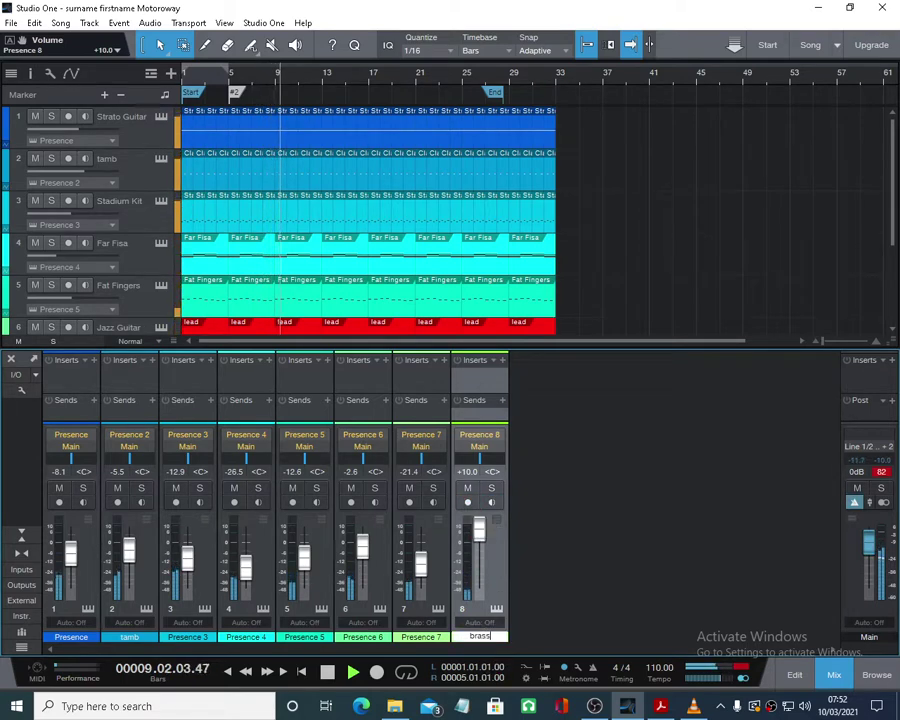
{"action": "type", "text": "ass"}
{"action": "key", "text": "Return"}
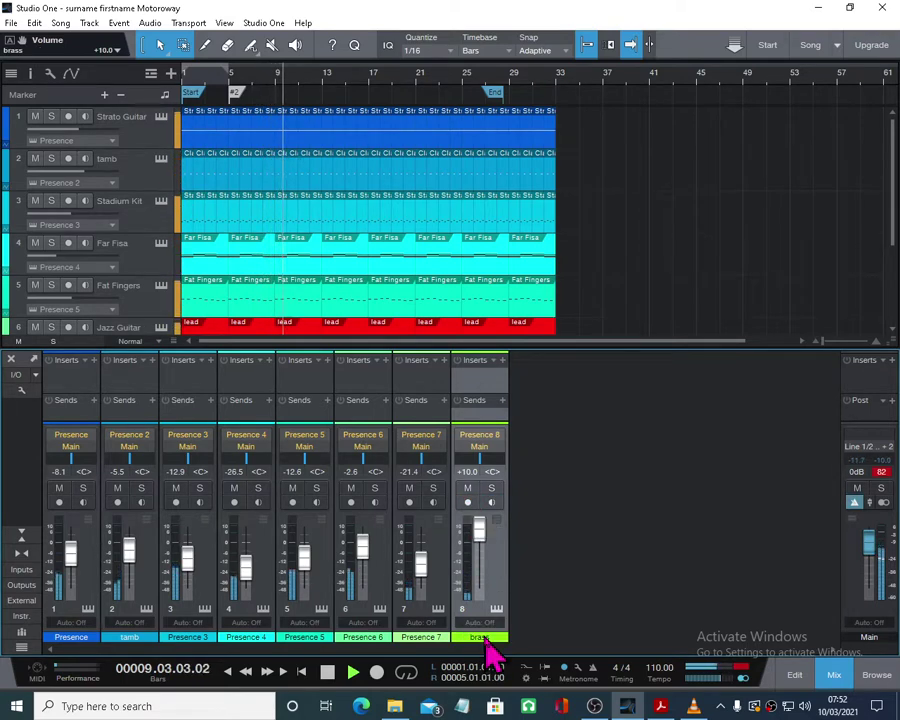
- Rename the DX Bass mixer channel (Presence 7) as "lead bass"
{"action": "left_click", "coordinate": [431, 638]}
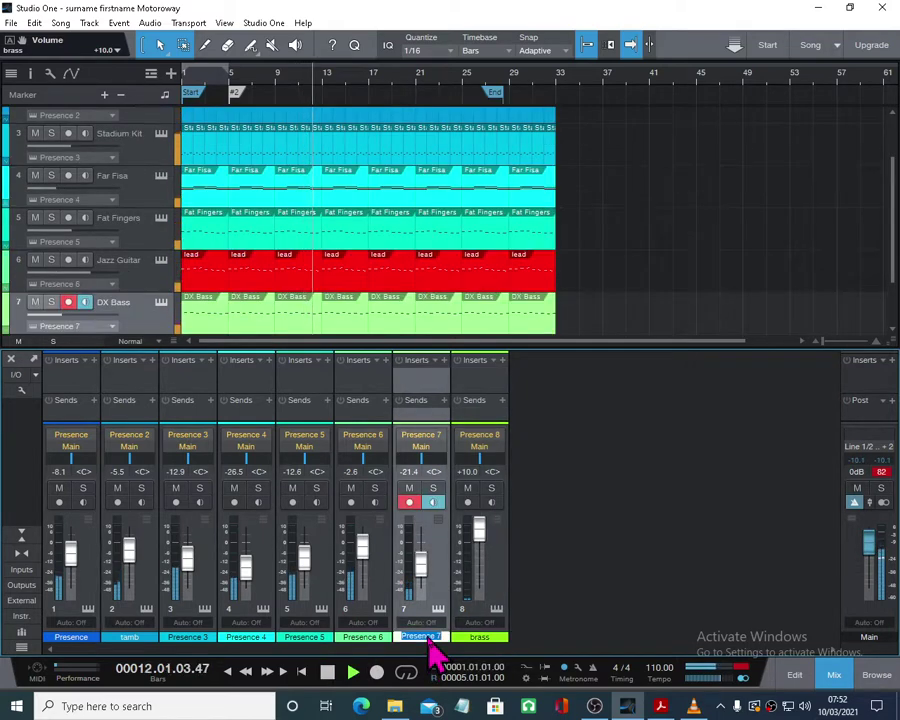
{"action": "key", "text": "BackSpace"}
{"action": "type", "text": "lead bass"}
{"action": "key", "text": "Return"}
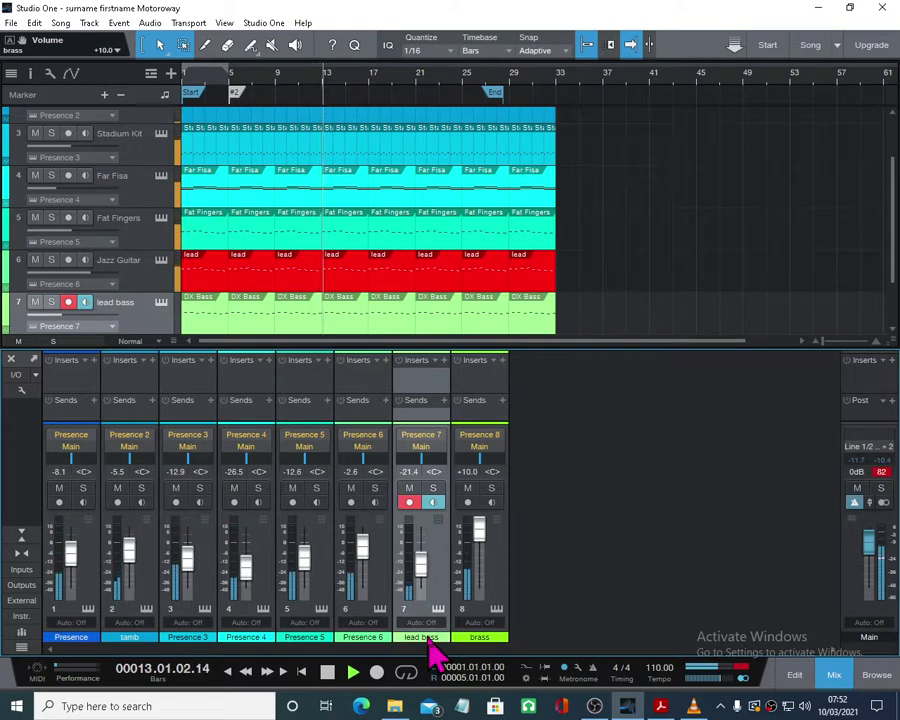
- Rename the Jazz Guitar channel (Presence 6) as "lead guitar" and the Fat Fingers channel (Presence 5) as "bass"
{"action": "double_click", "coordinate": [363, 637]}
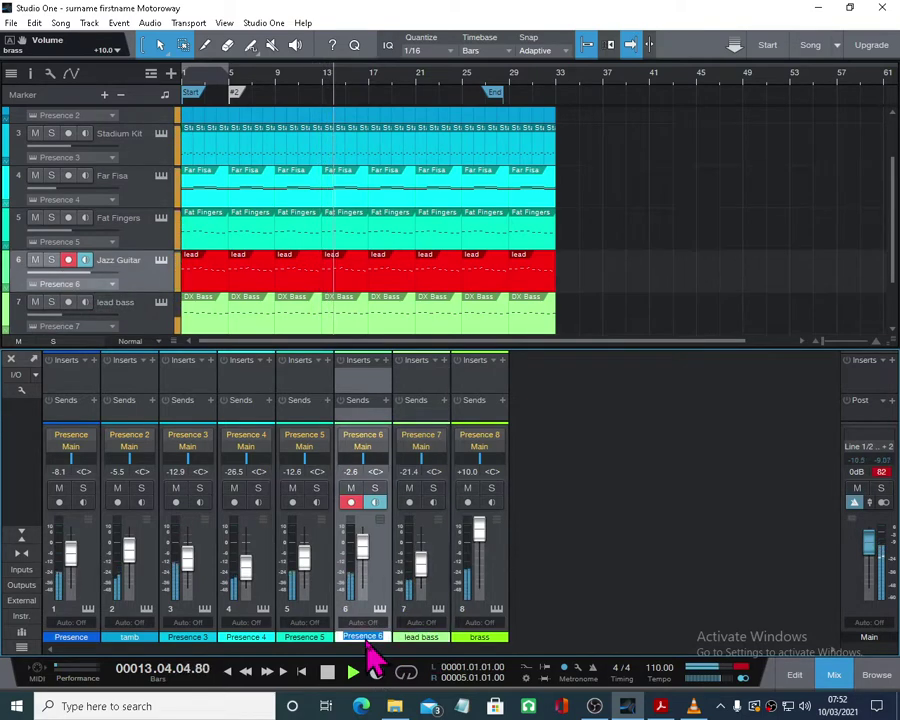
{"action": "type", "text": "bass"}
{"action": "key", "text": "Return"}
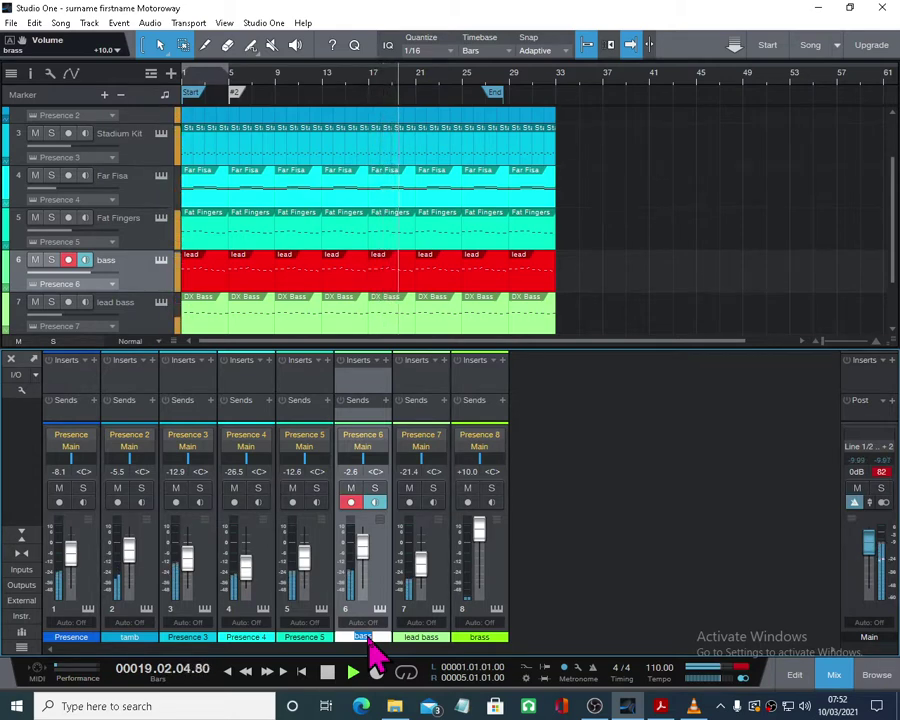
{"action": "type", "text": "ar"}
{"action": "key", "text": "Return"}
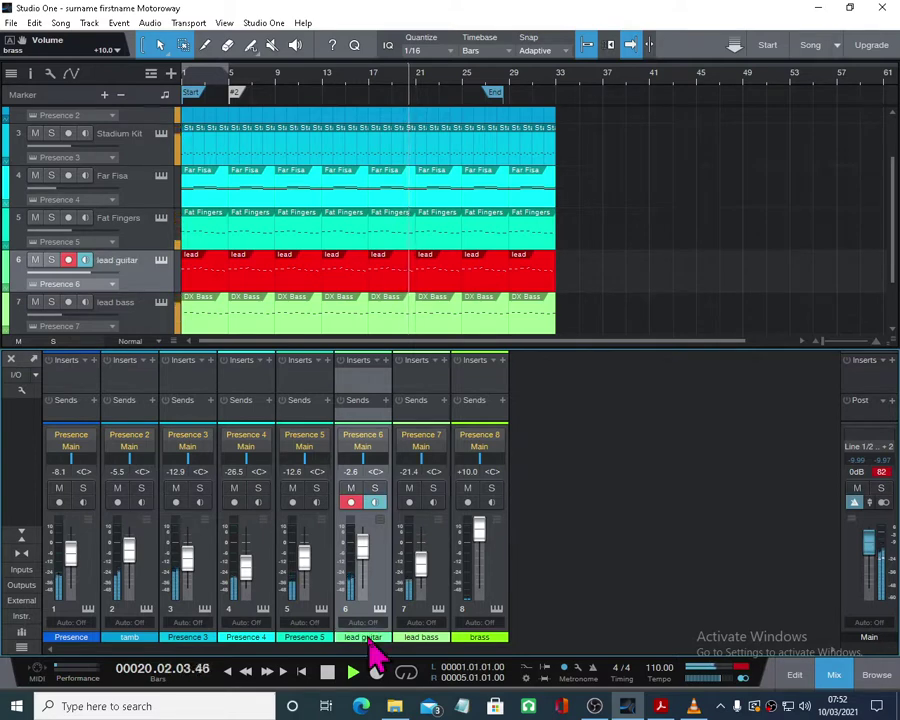
{"action": "double_click", "coordinate": [306, 637]}
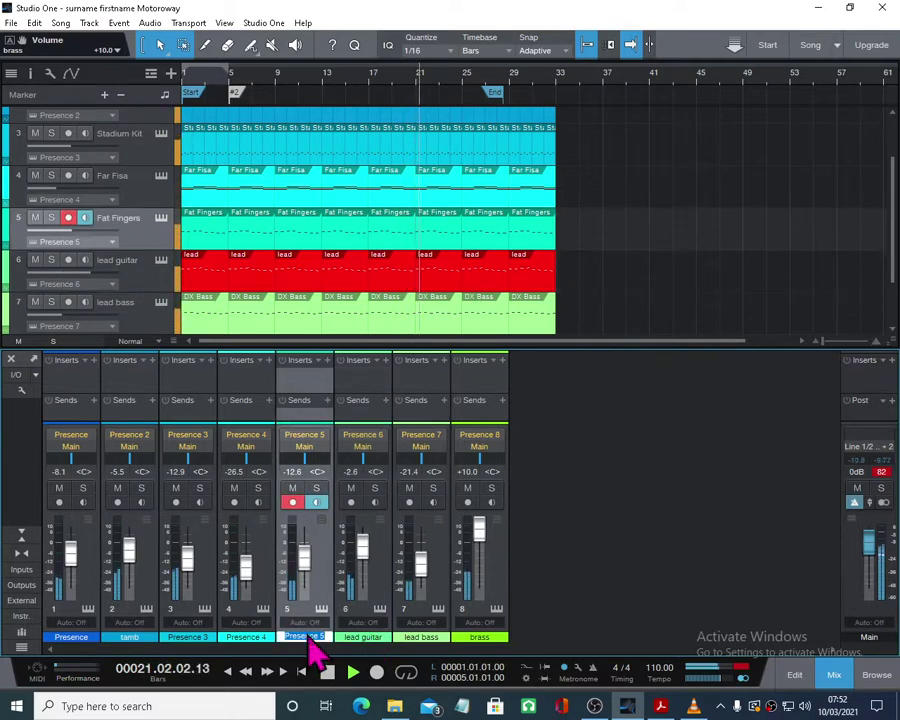
{"action": "key", "text": "Return"}
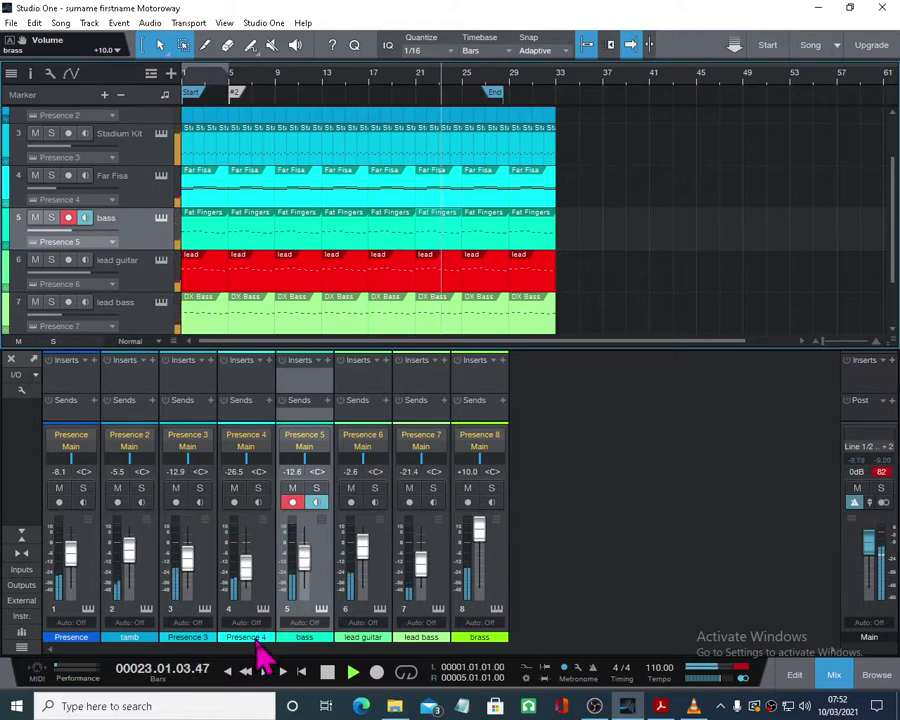
- Solo the Far Fisa channel (Presence 4) briefly to identify its sound, and rename it "organ"
{"action": "left_click", "coordinate": [258, 488]}
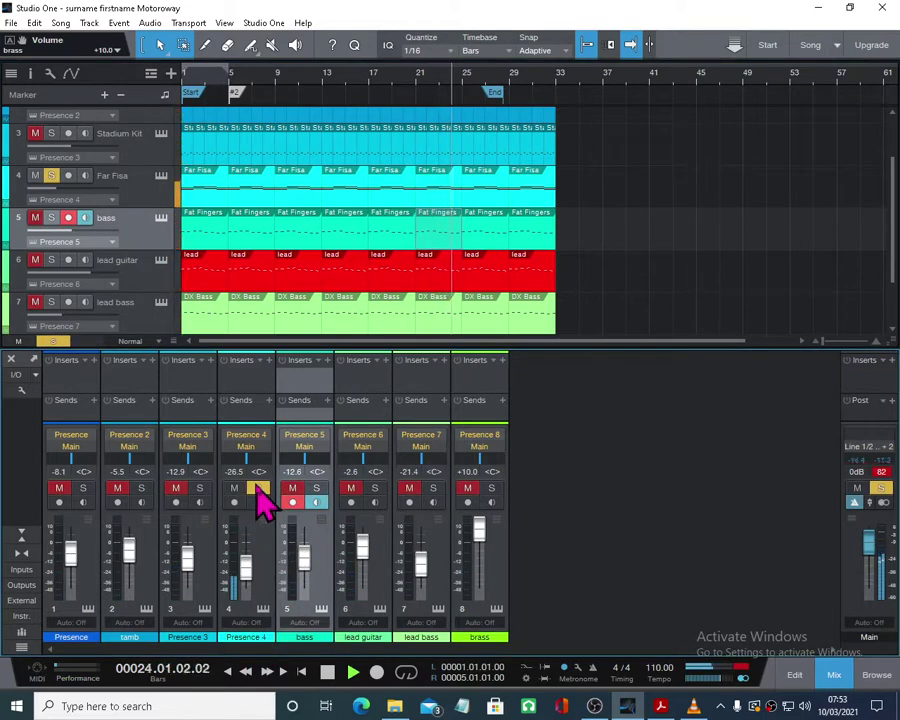
{"action": "left_click", "coordinate": [258, 490]}
{"action": "left_click", "coordinate": [248, 638]}
{"action": "type", "text": "organ"}
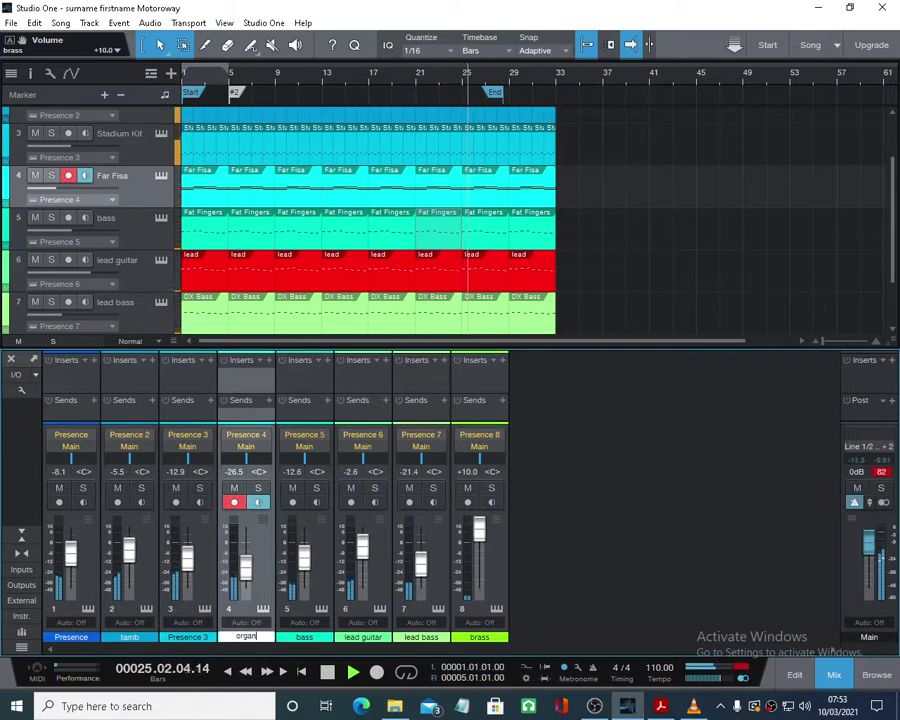
{"action": "key", "text": "Return"}
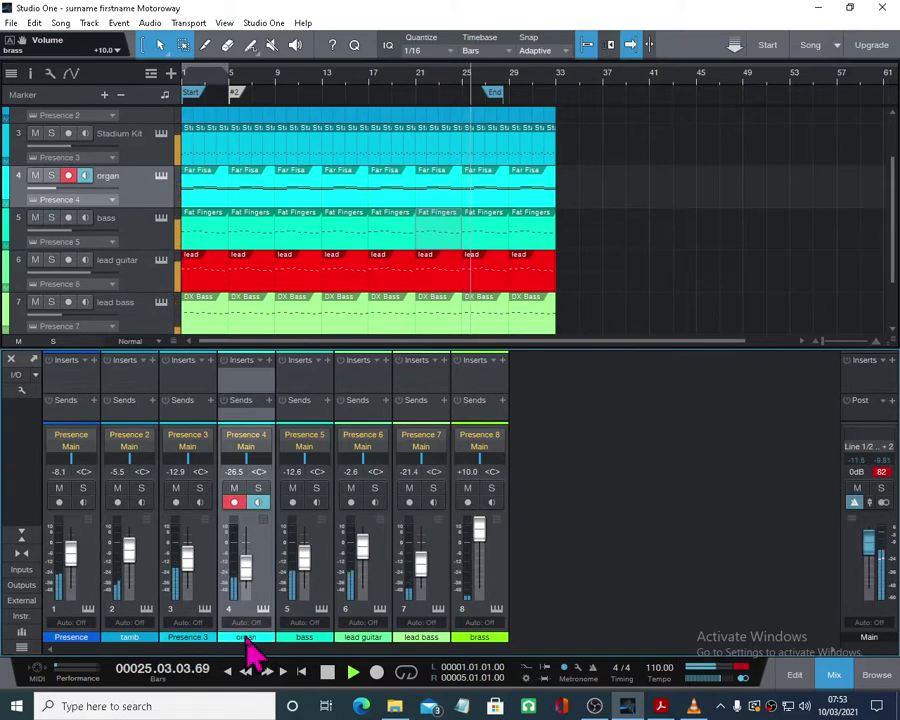
- Solo the Stadium Kit channel (Presence 3) briefly to check its sound, and rename it "drums"
{"action": "left_click", "coordinate": [200, 488]}
{"action": "left_click", "coordinate": [200, 490]}
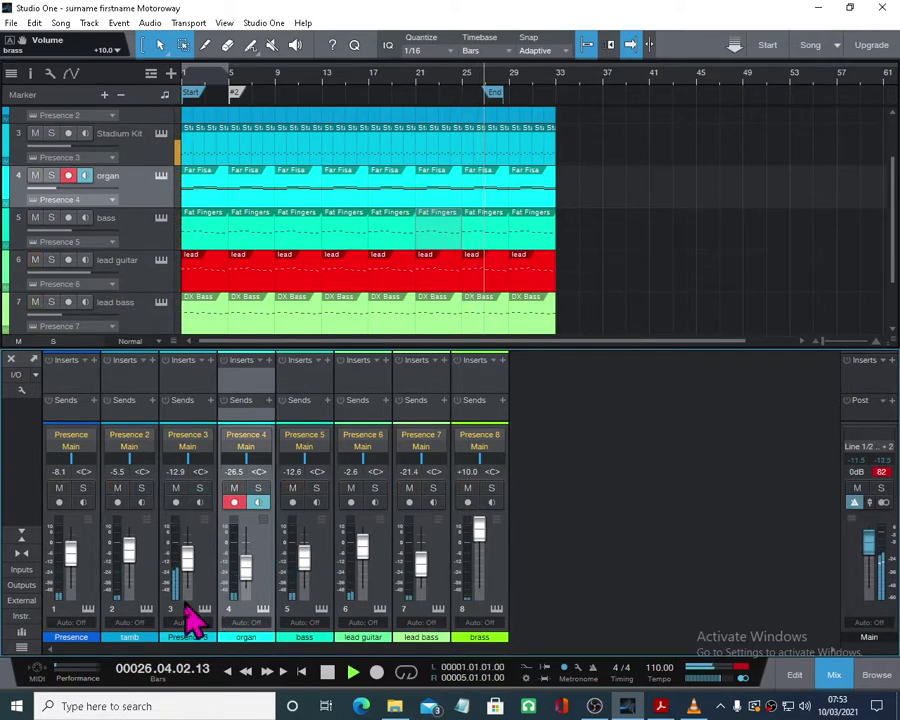
{"action": "left_click", "coordinate": [190, 637]}
{"action": "type", "text": "drum"}
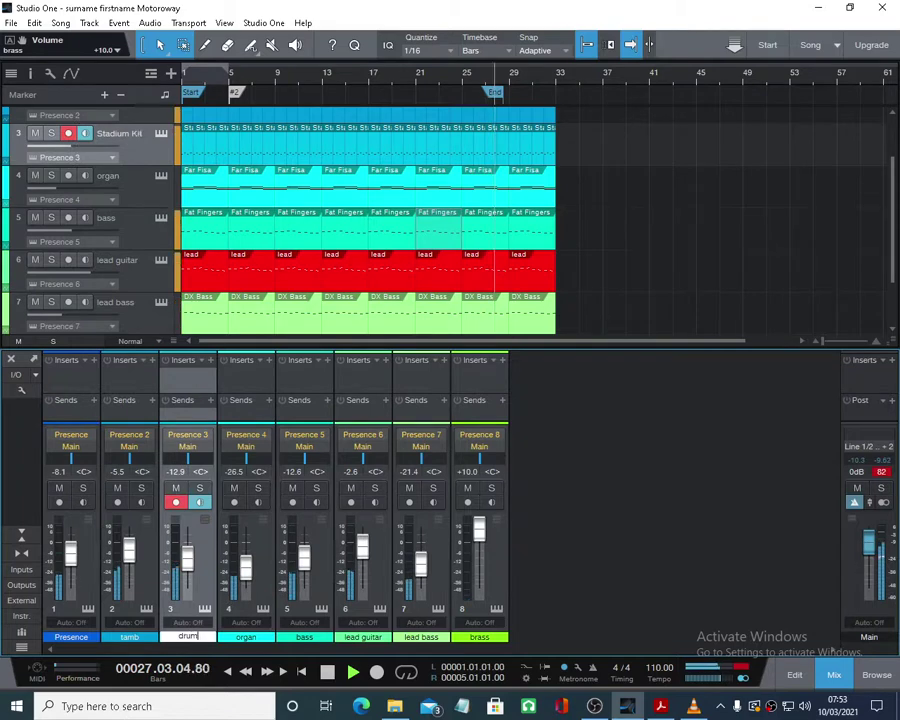
{"action": "type", "text": "s"}
{"action": "key", "text": "Return"}
- Rename the Strato Guitar mixer channel as "strat" and disarm its recording
{"action": "left_click", "coordinate": [71, 637]}
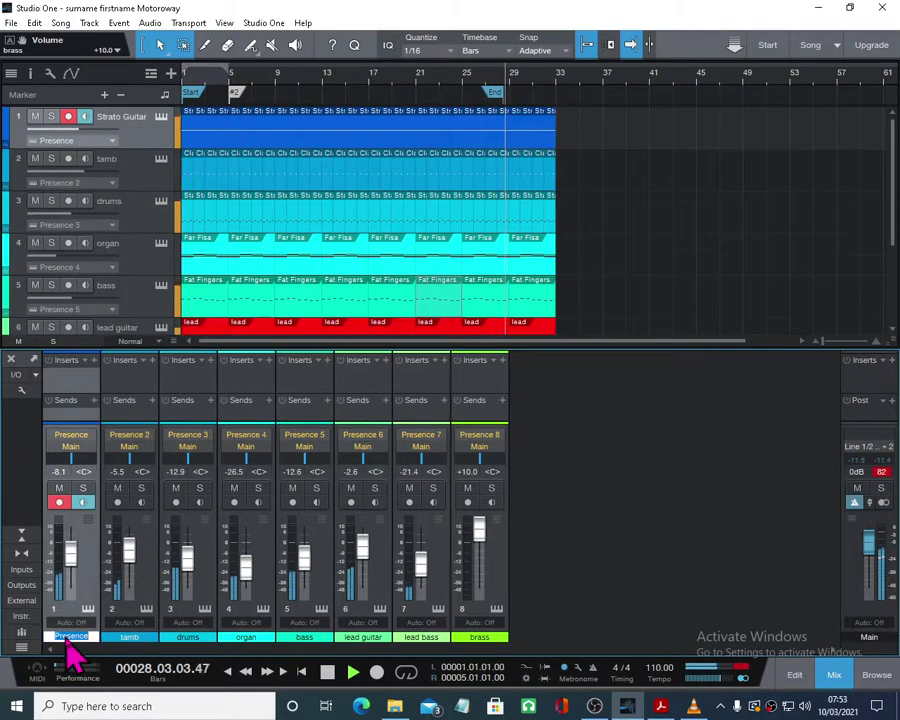
{"action": "type", "text": "strat"}
{"action": "key", "text": "Return"}
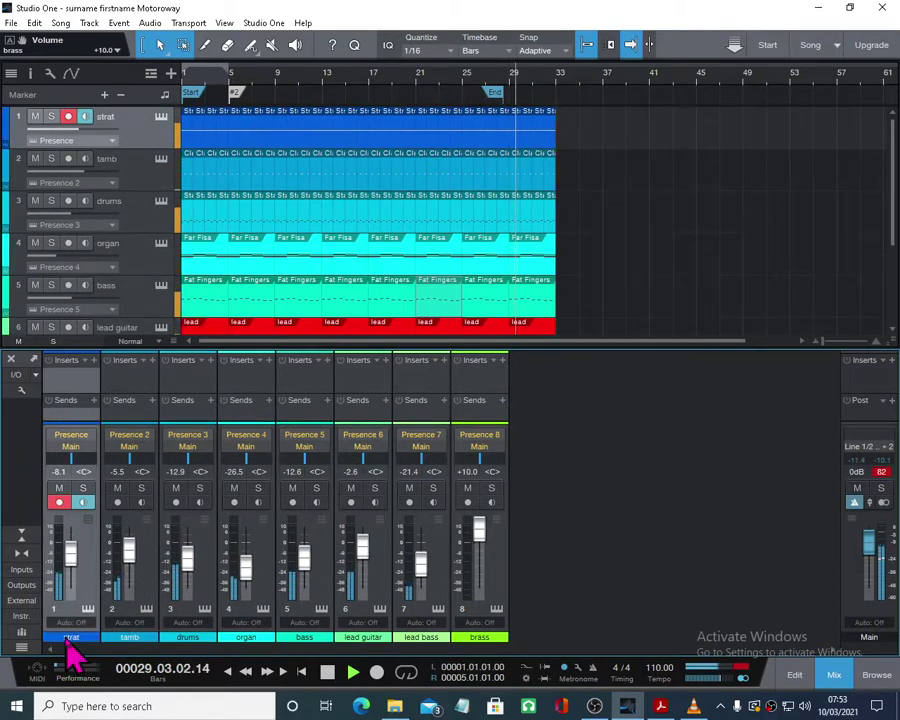
{"action": "left_click", "coordinate": [60, 502]}
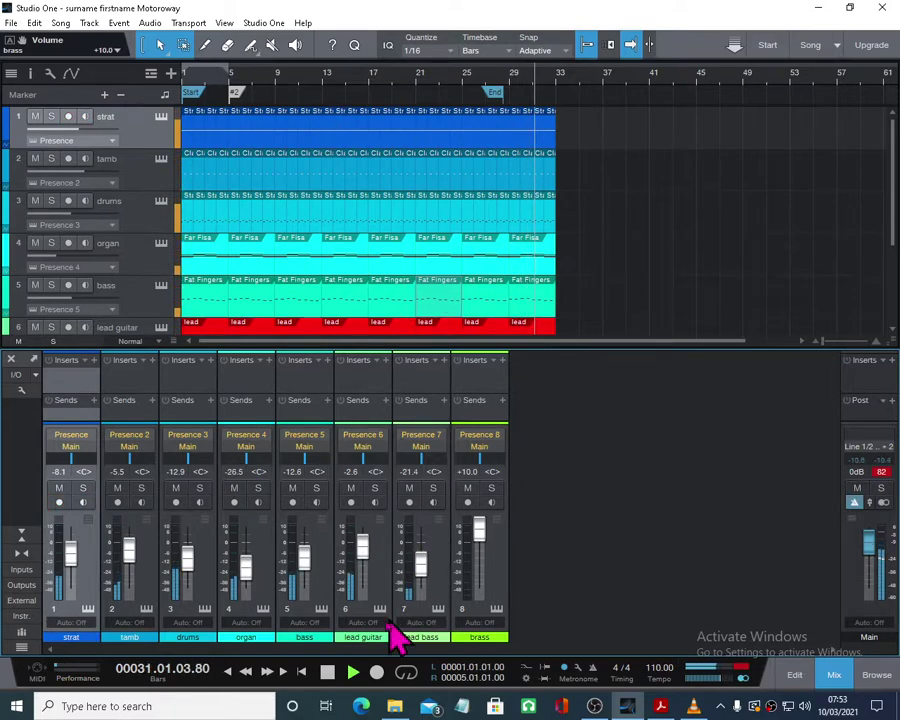
- Audition guitar presets on the strat track's Presence instrument during playback and load Electric Guitar Mute
{"action": "left_click", "coordinate": [327, 672]}
{"action": "scroll", "coordinate": [297, 185], "scroll_direction": "down", "scroll_amount": 3}
{"action": "scroll", "coordinate": [287, 178], "scroll_direction": "up", "scroll_amount": 3}
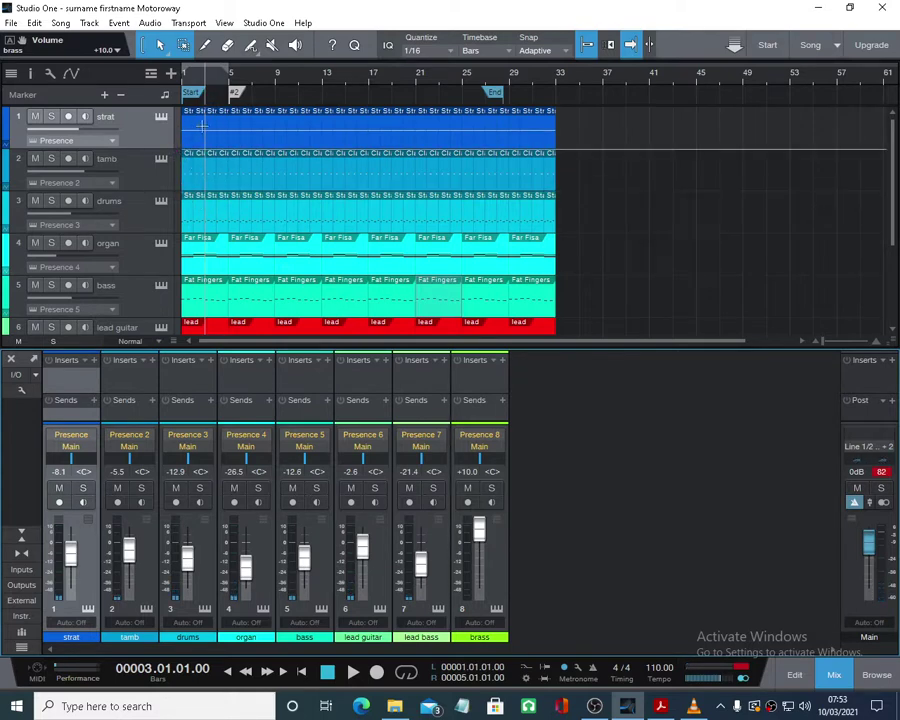
{"action": "key", "text": "space"}
{"action": "left_click", "coordinate": [160, 118]}
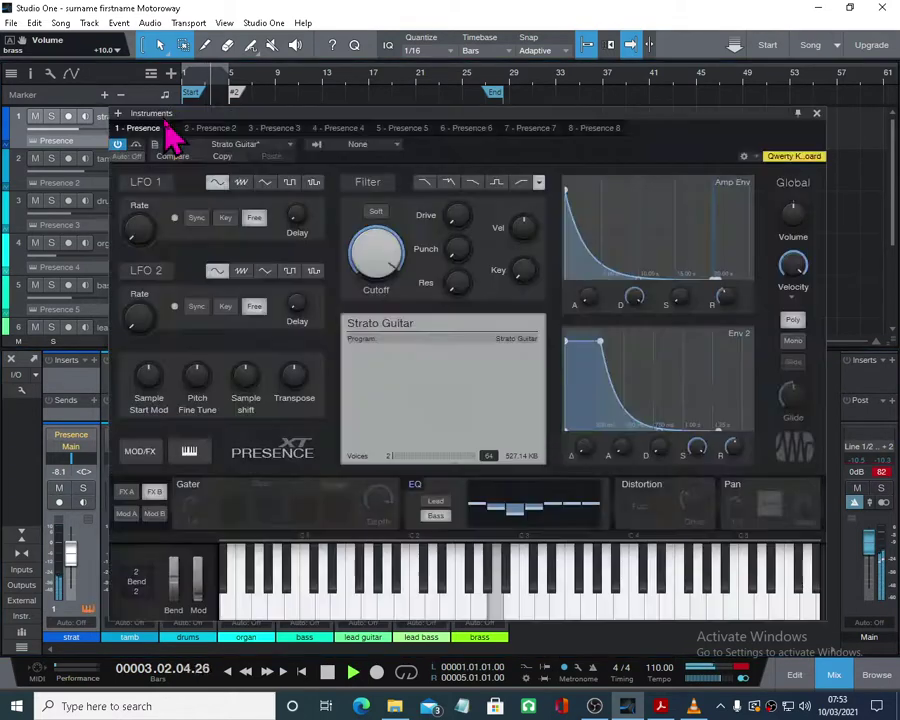
{"action": "left_click", "coordinate": [290, 147]}
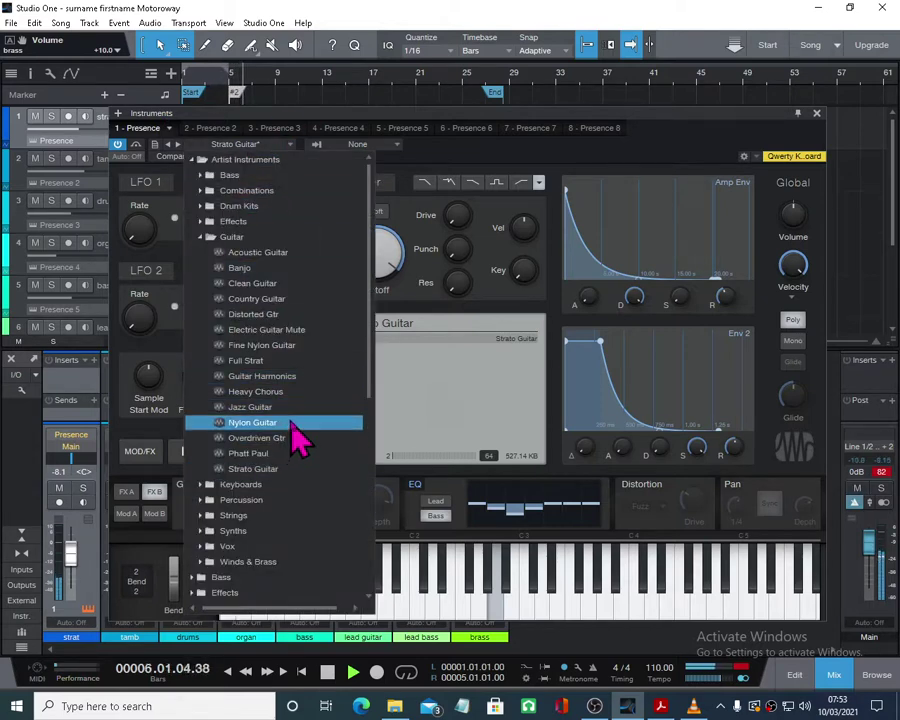
{"action": "left_click", "coordinate": [285, 268]}
{"action": "left_click", "coordinate": [287, 285]}
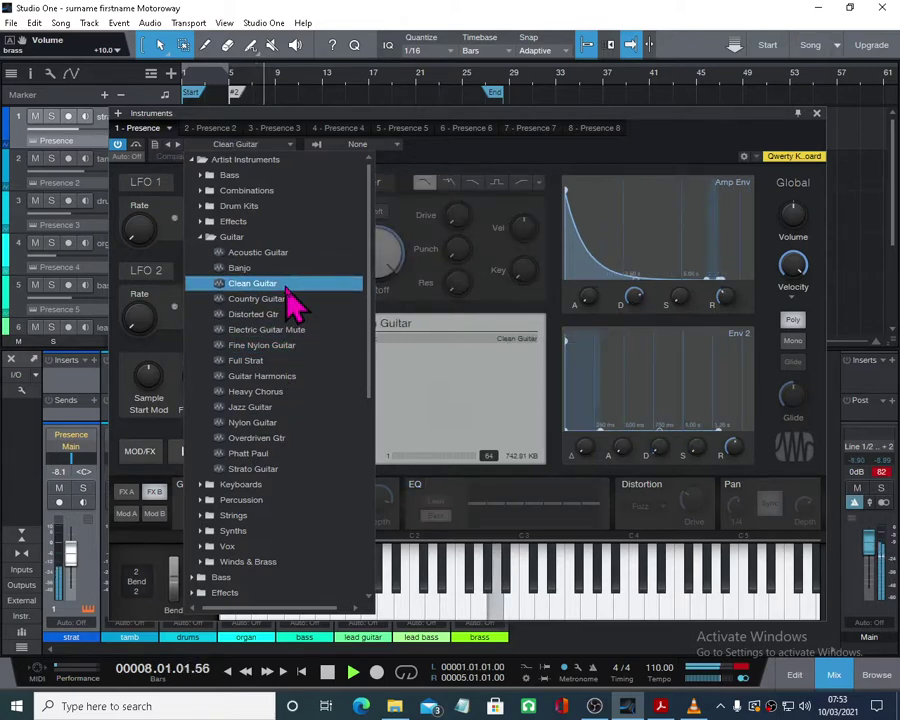
{"action": "left_click", "coordinate": [284, 299]}
{"action": "left_click", "coordinate": [285, 314]}
{"action": "left_click", "coordinate": [284, 329]}
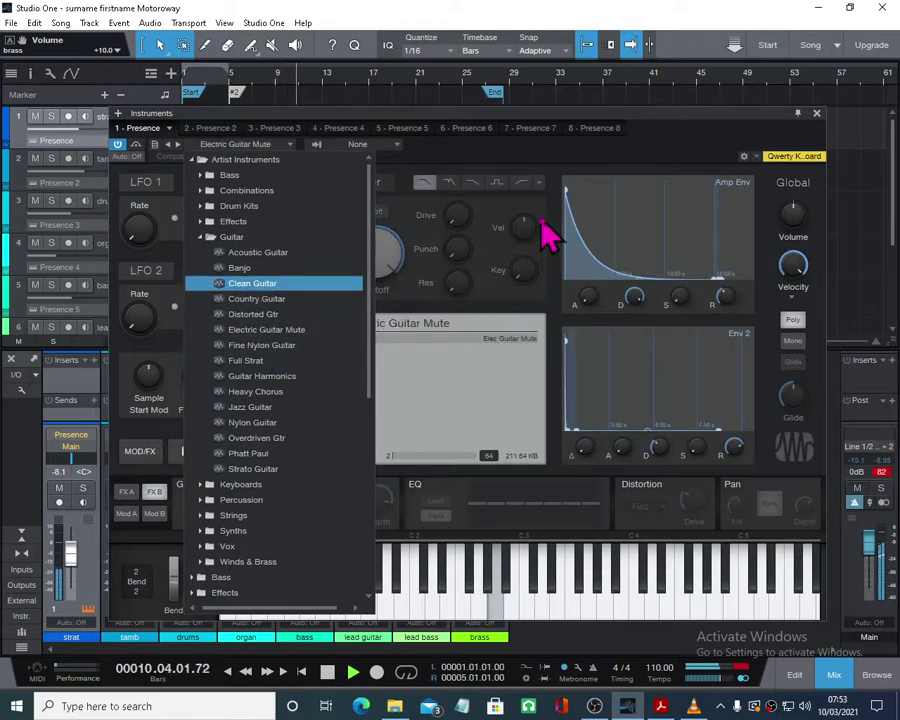
{"action": "left_click", "coordinate": [678, 136]}
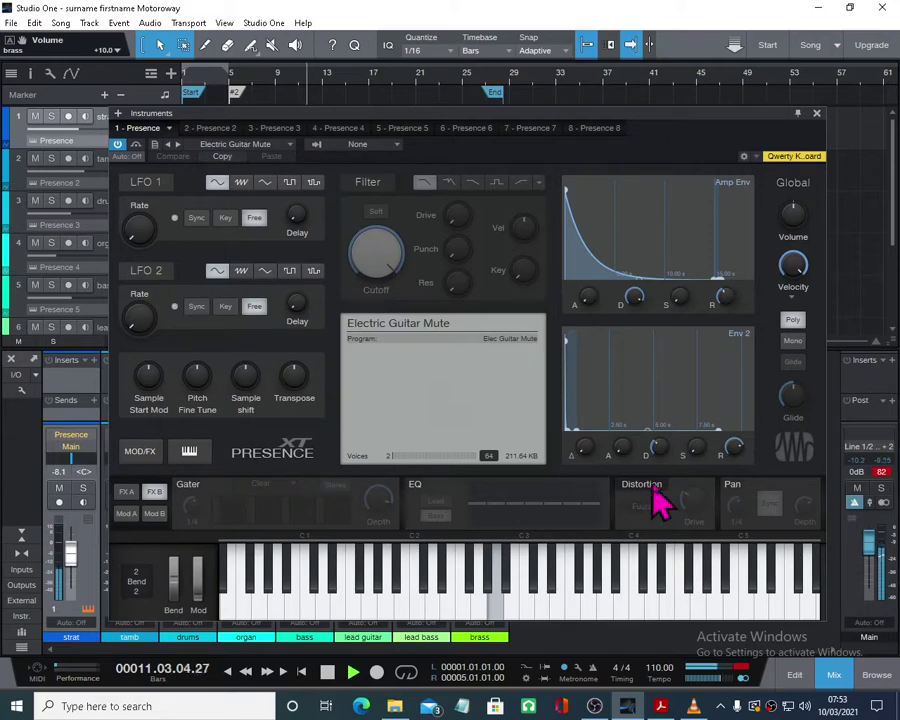
- Enable the reverb effect on the strat instrument with its mix at 66%, and close the instrument window
{"action": "left_click", "coordinate": [127, 494]}
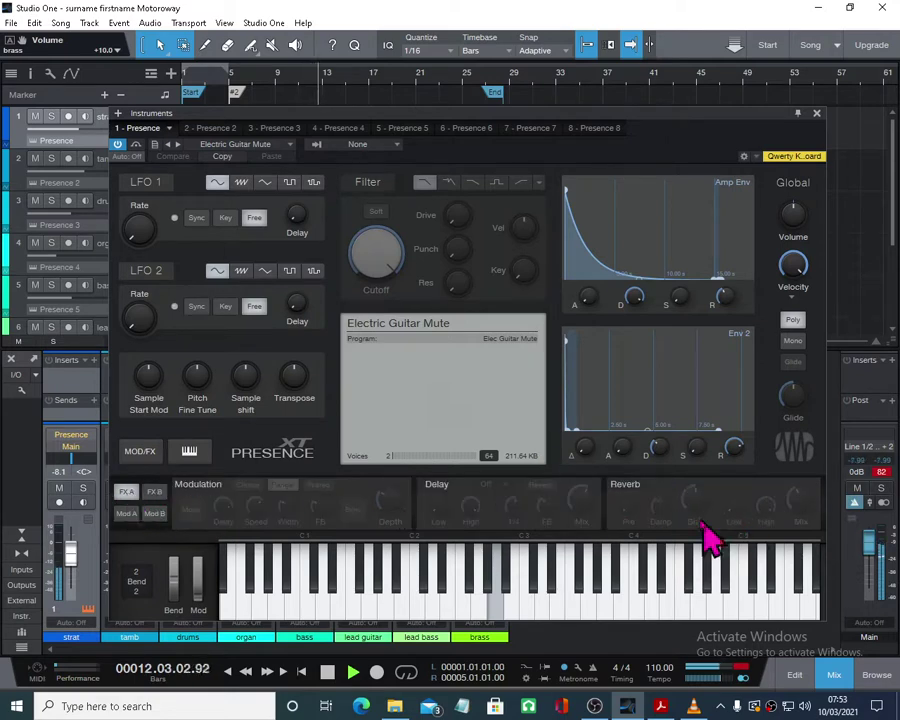
{"action": "left_click", "coordinate": [630, 488]}
{"action": "left_click_drag", "start_coordinate": [802, 490], "coordinate": [806, 478]}
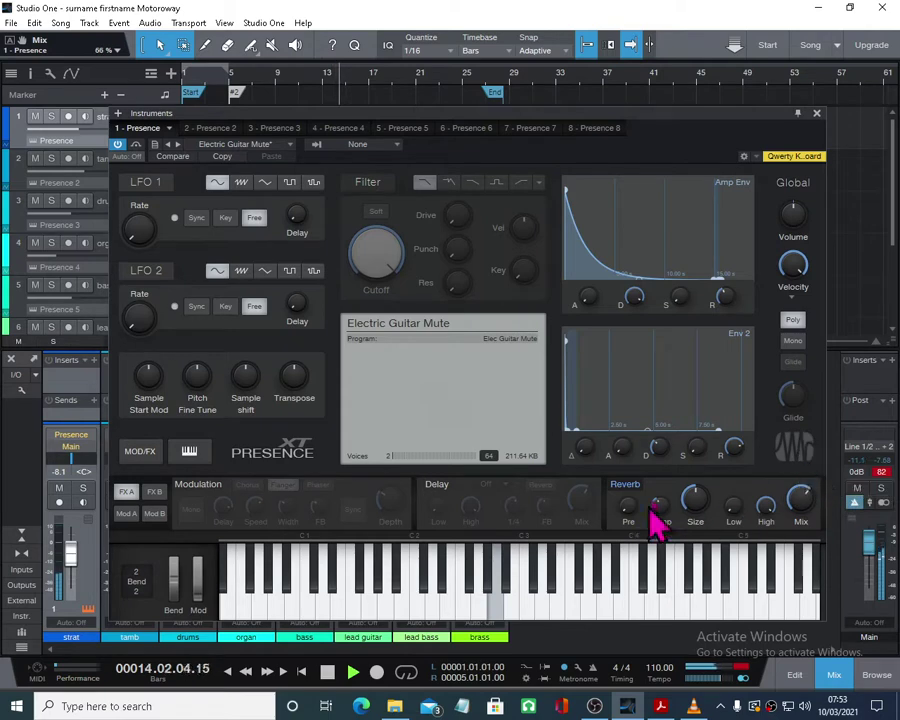
{"action": "left_click", "coordinate": [816, 113]}
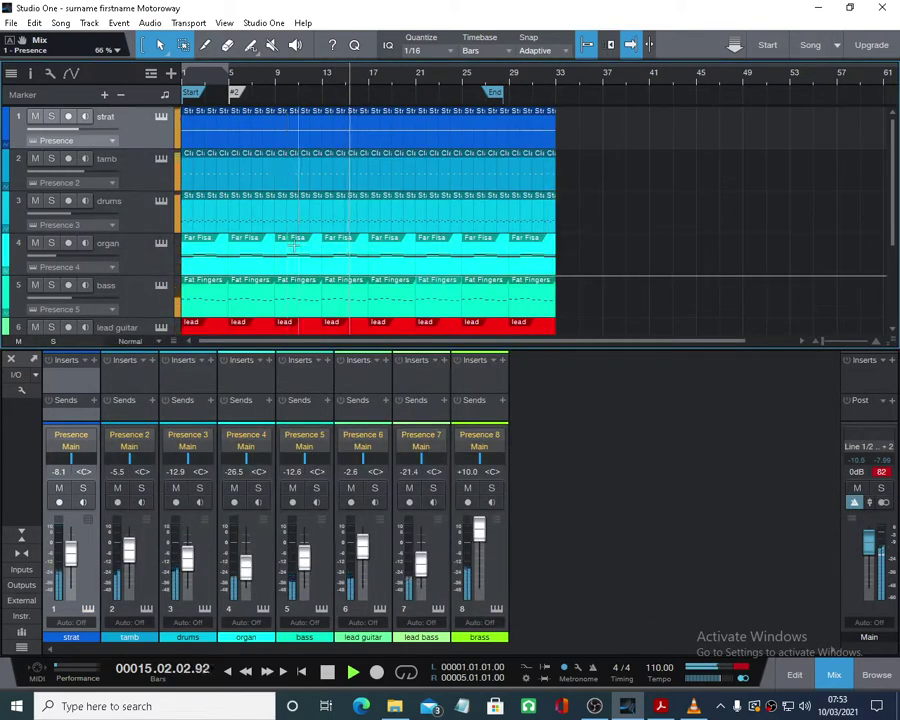
- Play on through the brass sections, stop playback, and move the song's End marker to the end of the clips at bar 33
{"action": "scroll", "coordinate": [280, 250], "scroll_direction": "down", "scroll_amount": 3}
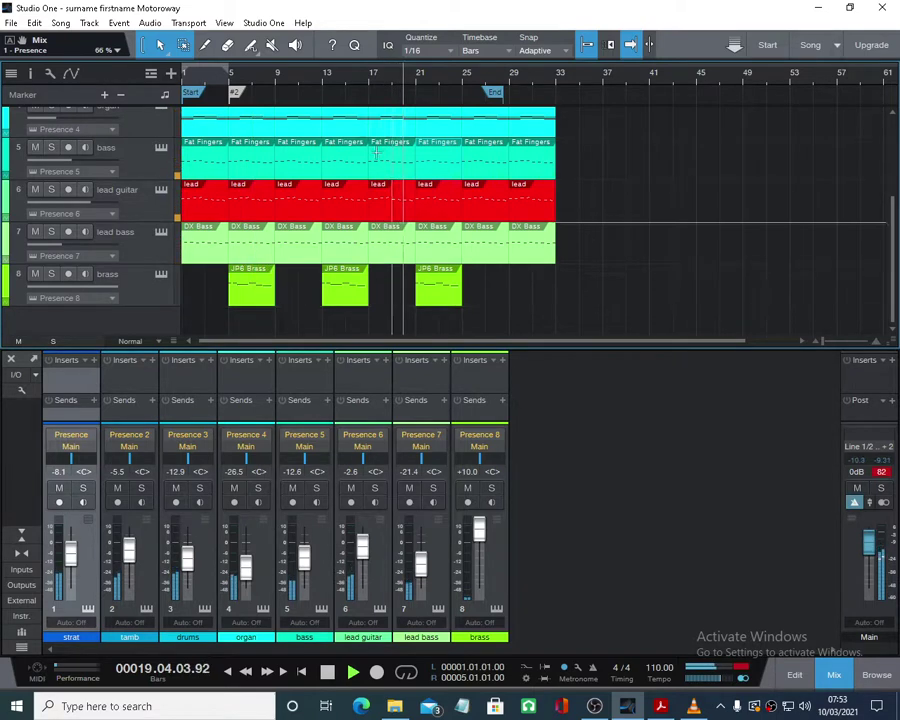
{"action": "left_click_drag", "start_coordinate": [386, 88], "coordinate": [380, 54]}
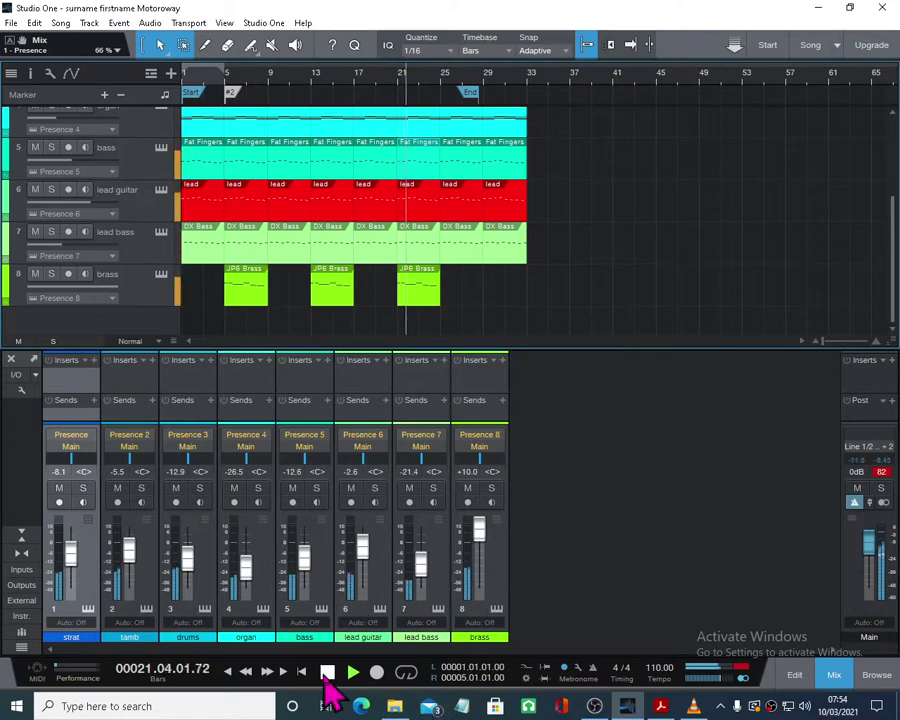
{"action": "left_click", "coordinate": [327, 672]}
{"action": "scroll", "coordinate": [500, 103], "scroll_direction": "up", "scroll_amount": 4}
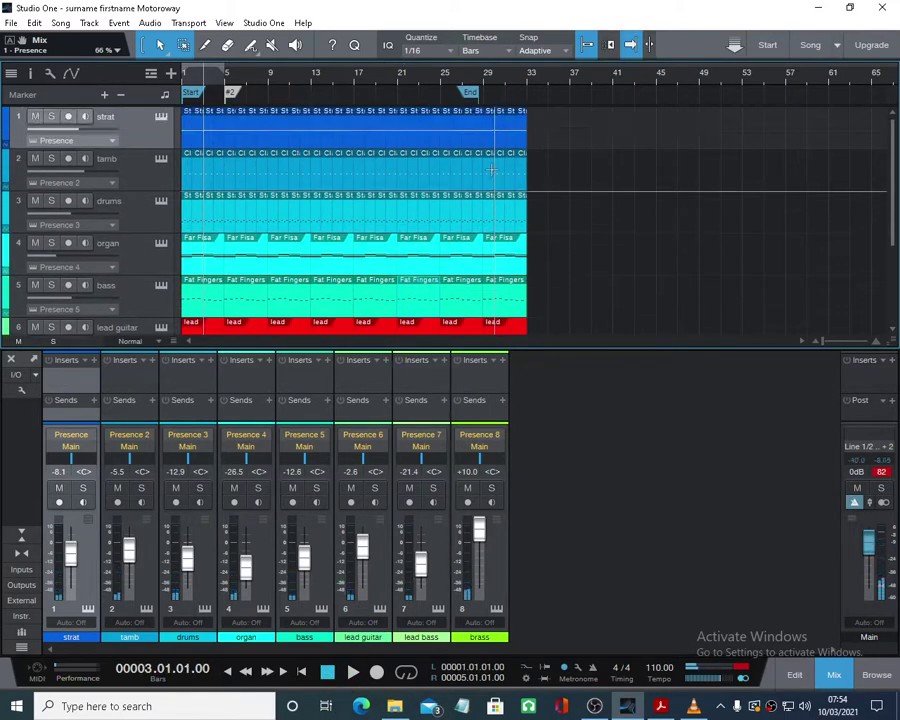
{"action": "left_click_drag", "start_coordinate": [472, 94], "coordinate": [522, 96]}
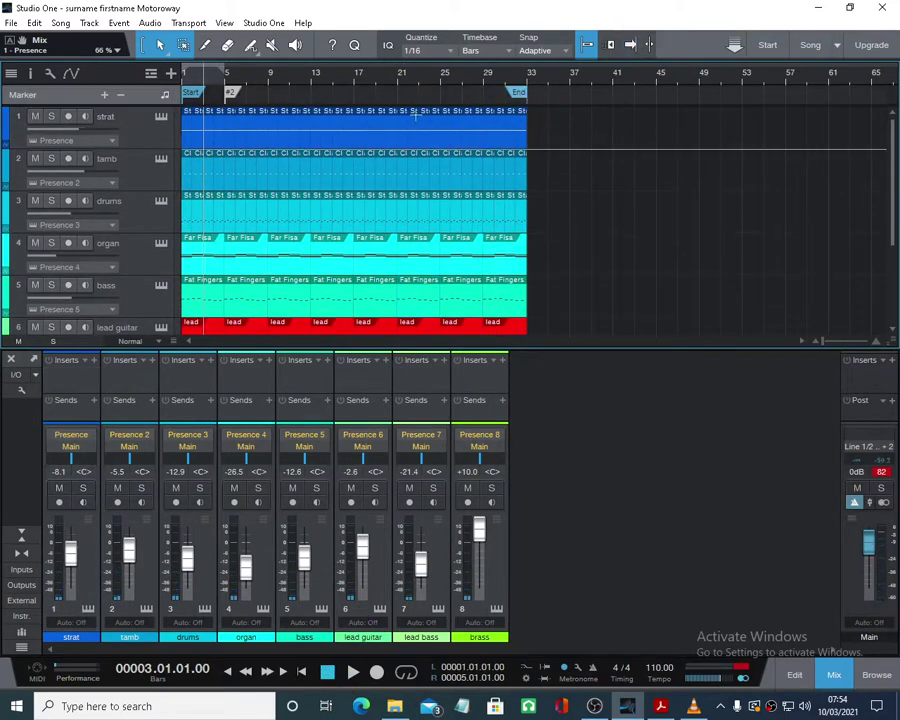
- Delete the last four-bar clips, starting at bar 29, from the lead bass, lead guitar and bass tracks
{"action": "scroll", "coordinate": [487, 155], "scroll_direction": "down", "scroll_amount": 3}
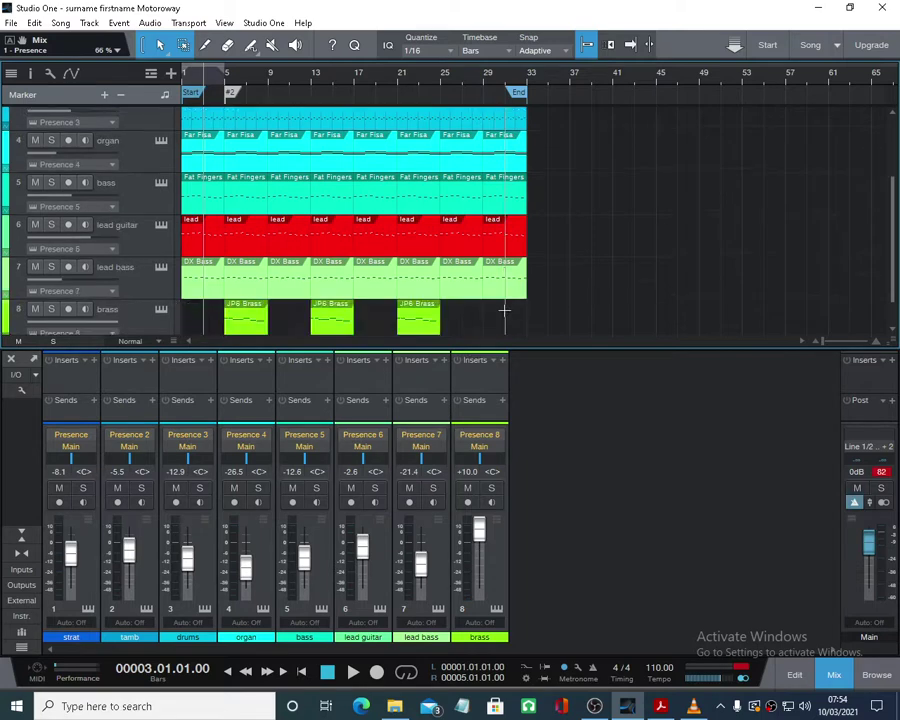
{"action": "left_click", "coordinate": [503, 290]}
{"action": "key", "text": "Delete"}
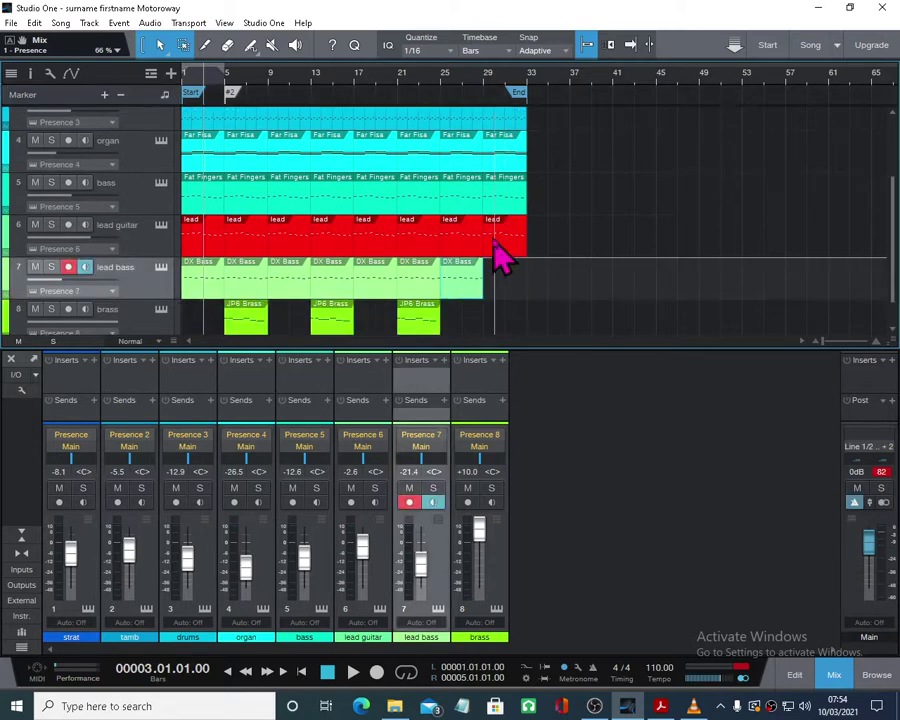
{"action": "left_click", "coordinate": [498, 238]}
{"action": "key", "text": "Delete"}
{"action": "left_click", "coordinate": [505, 207]}
{"action": "key", "text": "Delete"}
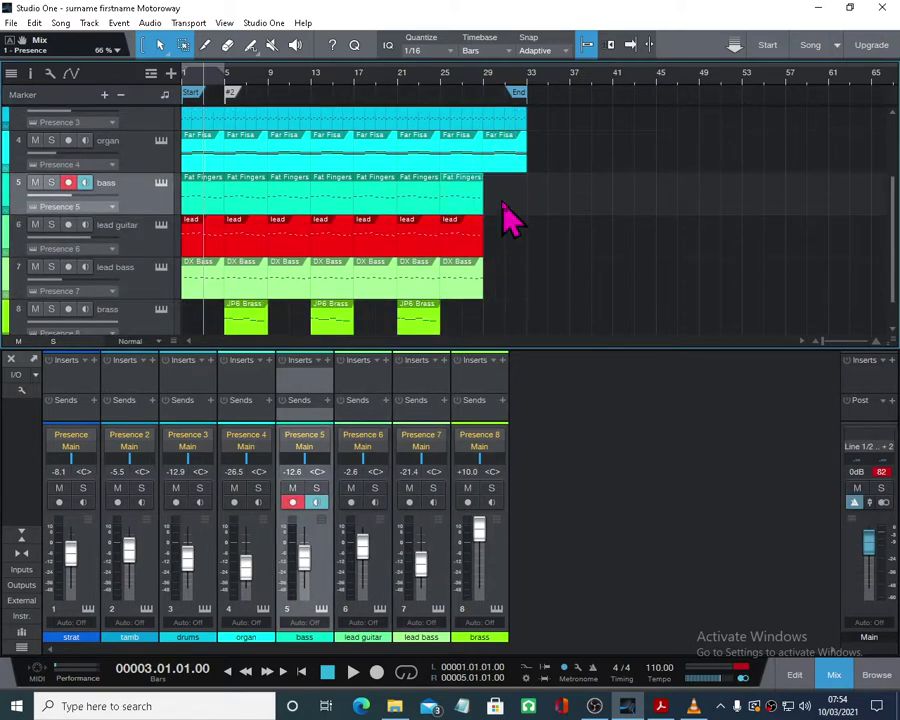
- Delete the tamb and drums clips from bar 29 to bar 33
{"action": "scroll", "coordinate": [505, 220], "scroll_direction": "up", "scroll_amount": 3}
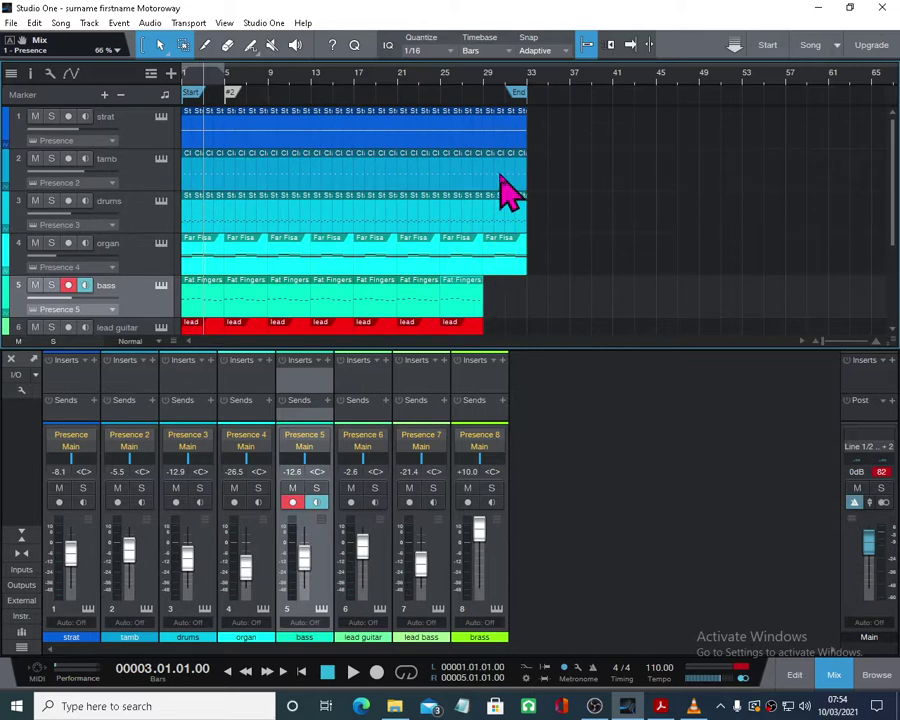
{"action": "left_click", "coordinate": [515, 170]}
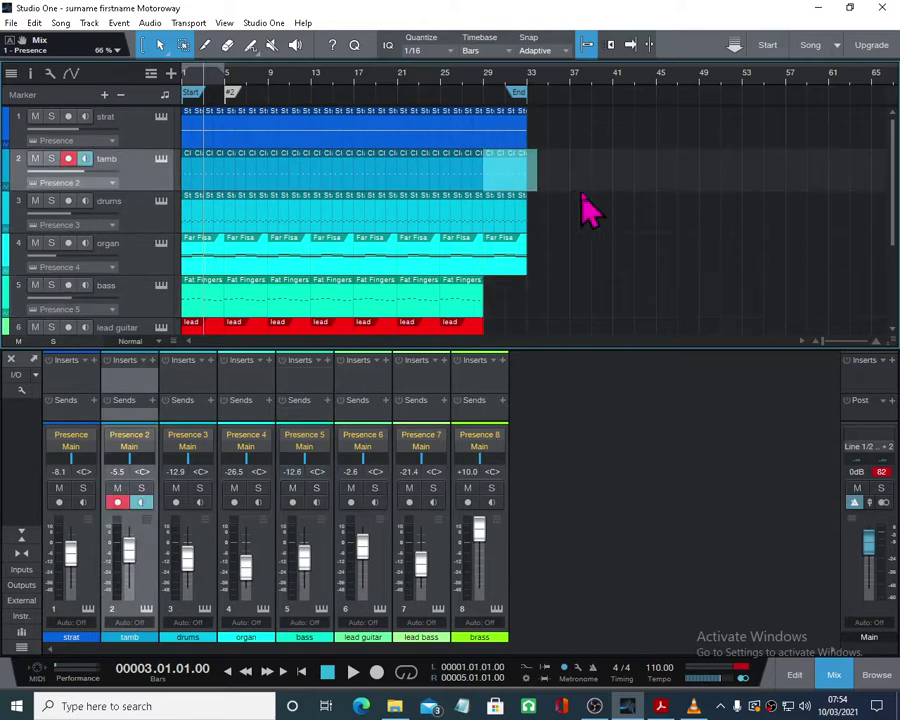
{"action": "key", "text": "Delete"}
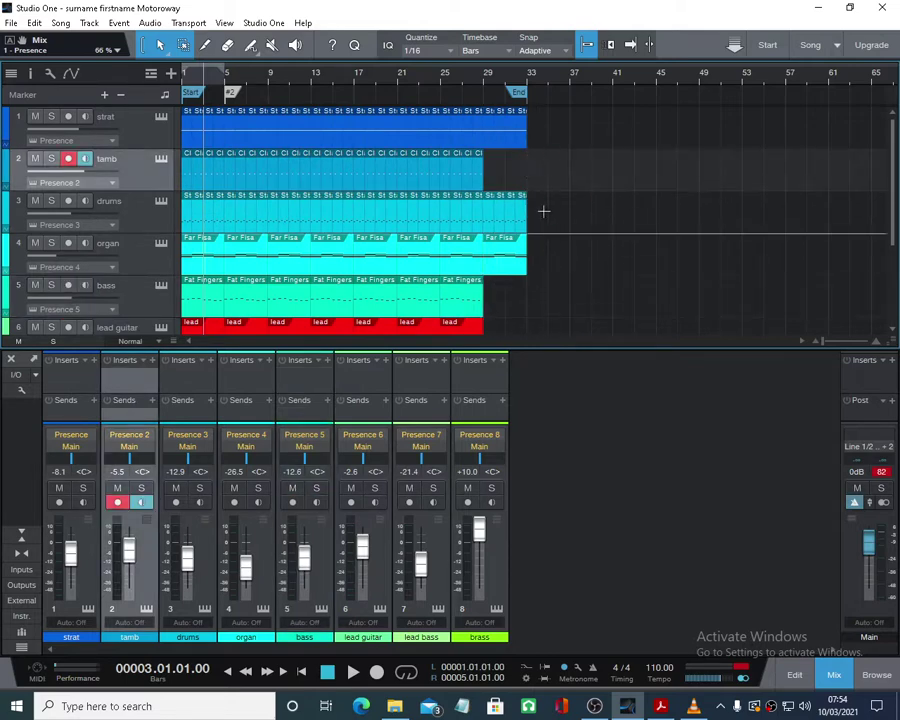
{"action": "left_click_drag", "start_coordinate": [542, 194], "coordinate": [496, 230]}
{"action": "key", "text": "Delete"}
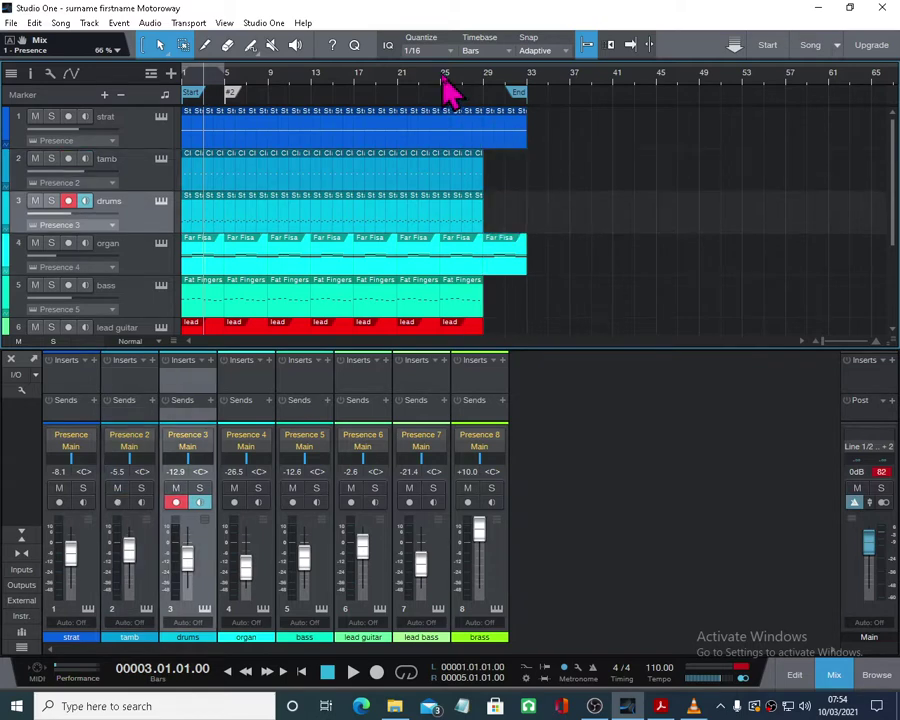
- Play the song from bar 25 to check the thinned-out ending, and stop playback
{"action": "key", "text": "space"}
{"action": "scroll", "coordinate": [430, 105], "scroll_direction": "up", "scroll_amount": 3}
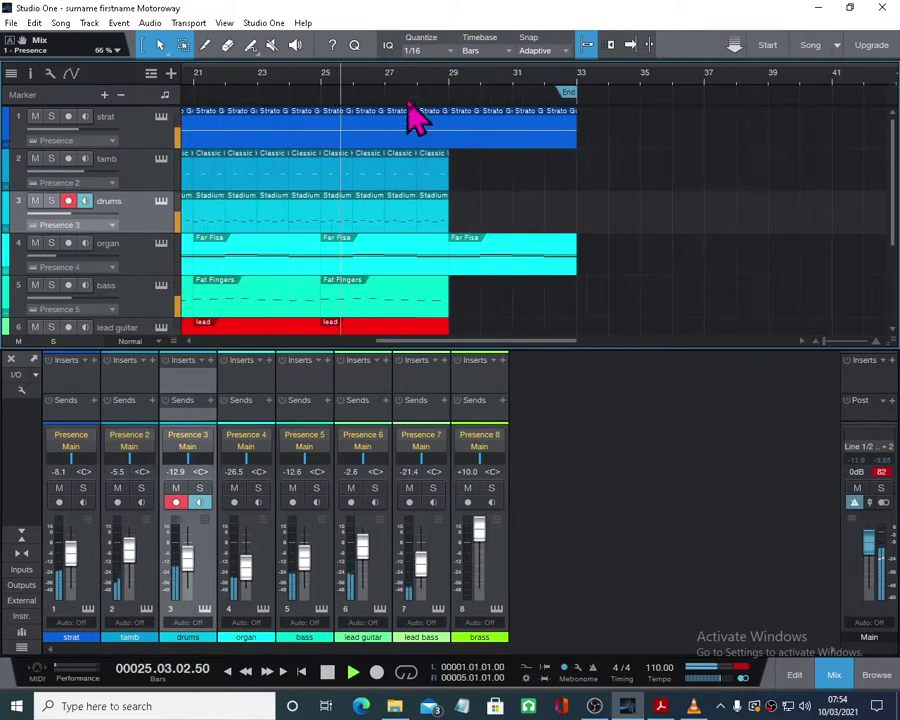
{"action": "scroll", "coordinate": [488, 162], "scroll_direction": "down", "scroll_amount": 4}
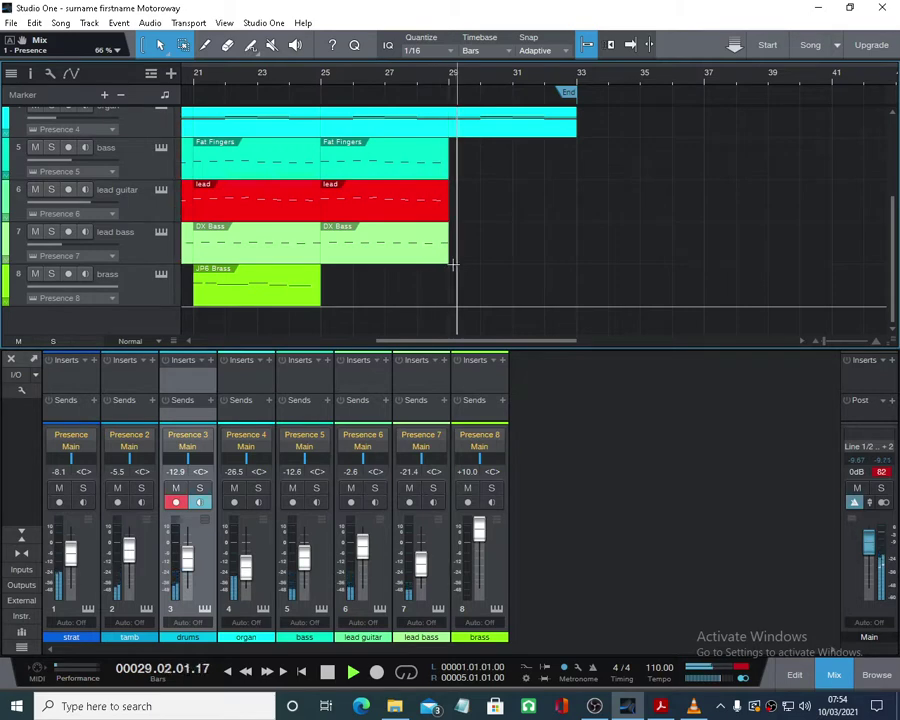
{"action": "scroll", "coordinate": [455, 268], "scroll_direction": "up", "scroll_amount": 5}
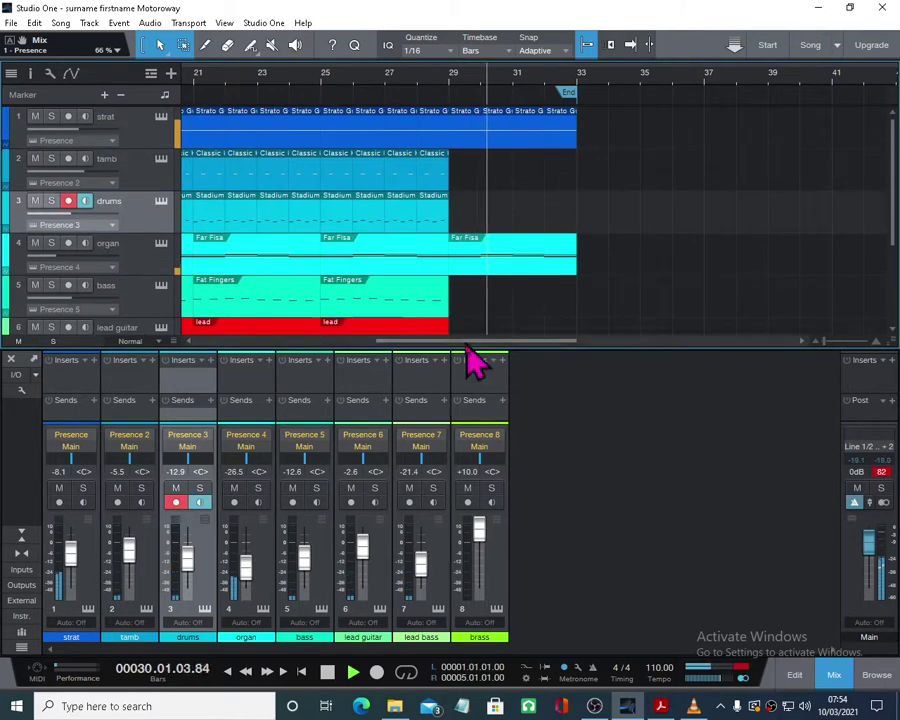
{"action": "left_click", "coordinate": [327, 672]}
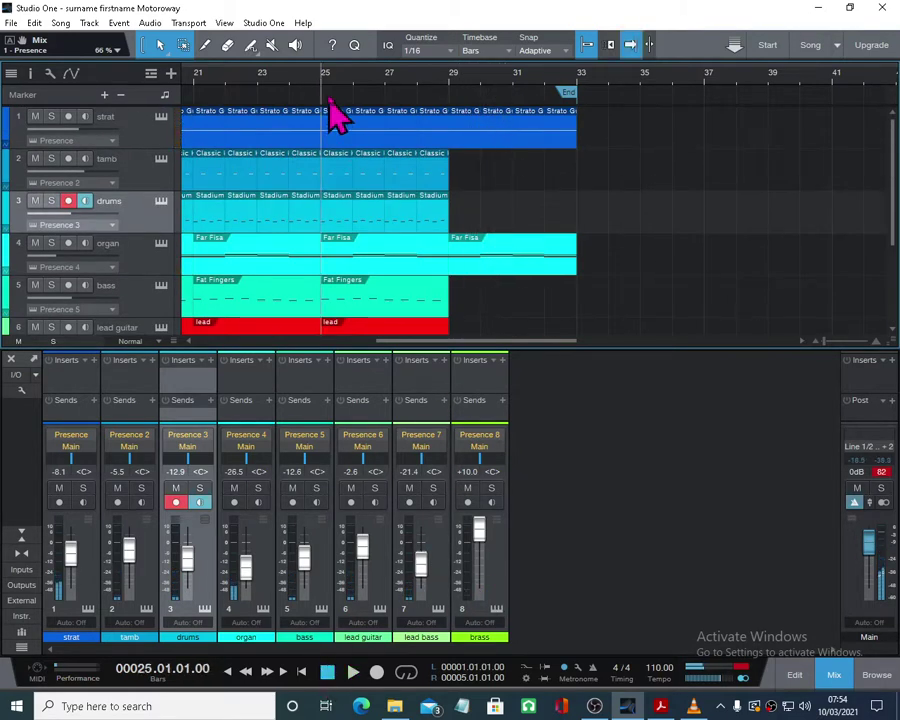
- Examine the whole arrangement from the strat track to the brass track, comparing where each track's clips start and end
{"action": "key", "text": "f"}
{"action": "key", "text": "w"}
{"action": "key", "text": "w"}
{"action": "scroll", "coordinate": [428, 221], "scroll_direction": "down", "scroll_amount": 3}
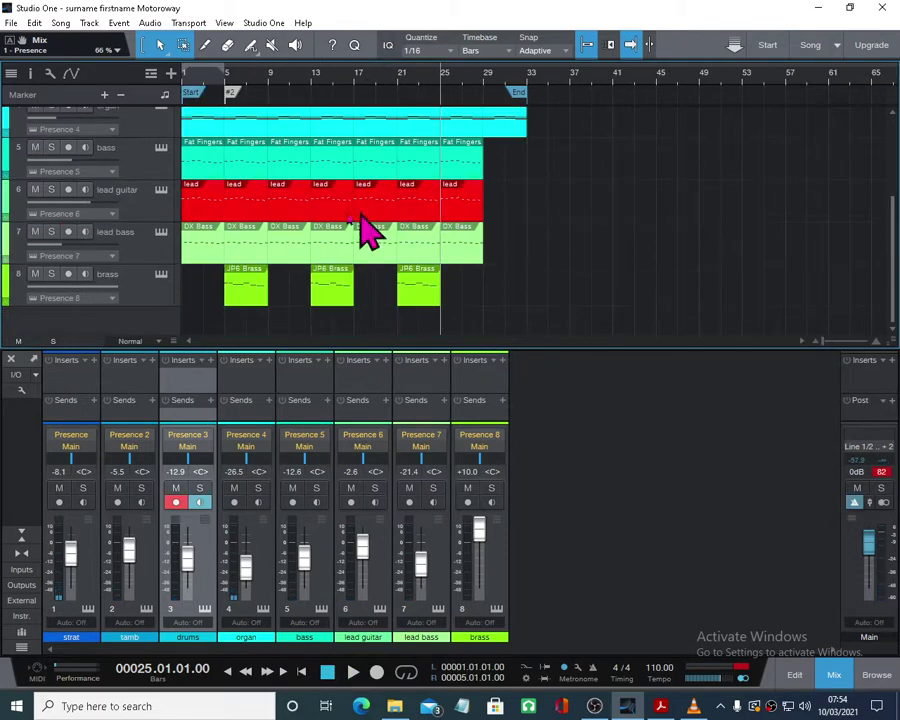
{"action": "scroll", "coordinate": [370, 268], "scroll_direction": "up", "scroll_amount": 3}
{"action": "scroll", "coordinate": [315, 268], "scroll_direction": "down", "scroll_amount": 2}
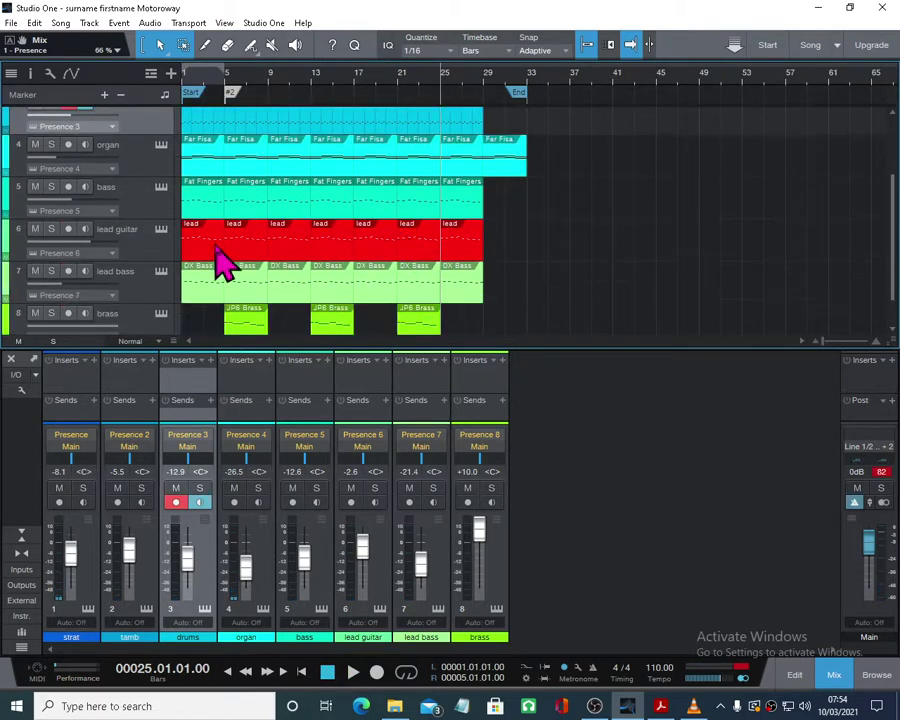
{"action": "scroll", "coordinate": [230, 266], "scroll_direction": "down", "scroll_amount": 1}
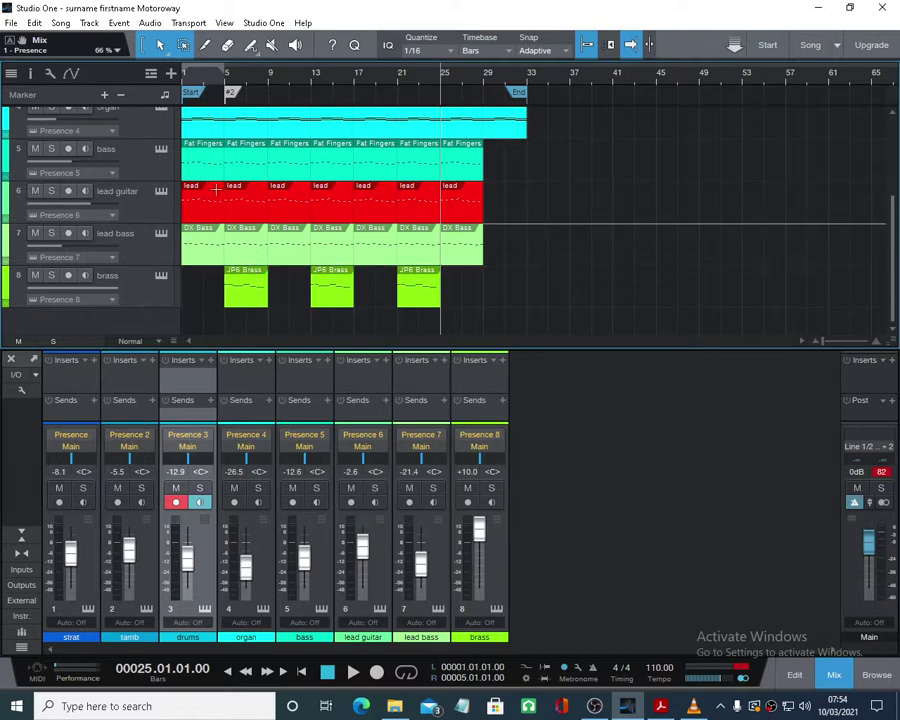
{"action": "scroll", "coordinate": [211, 170], "scroll_direction": "up", "scroll_amount": 5}
{"action": "scroll", "coordinate": [218, 305], "scroll_direction": "down", "scroll_amount": 3}
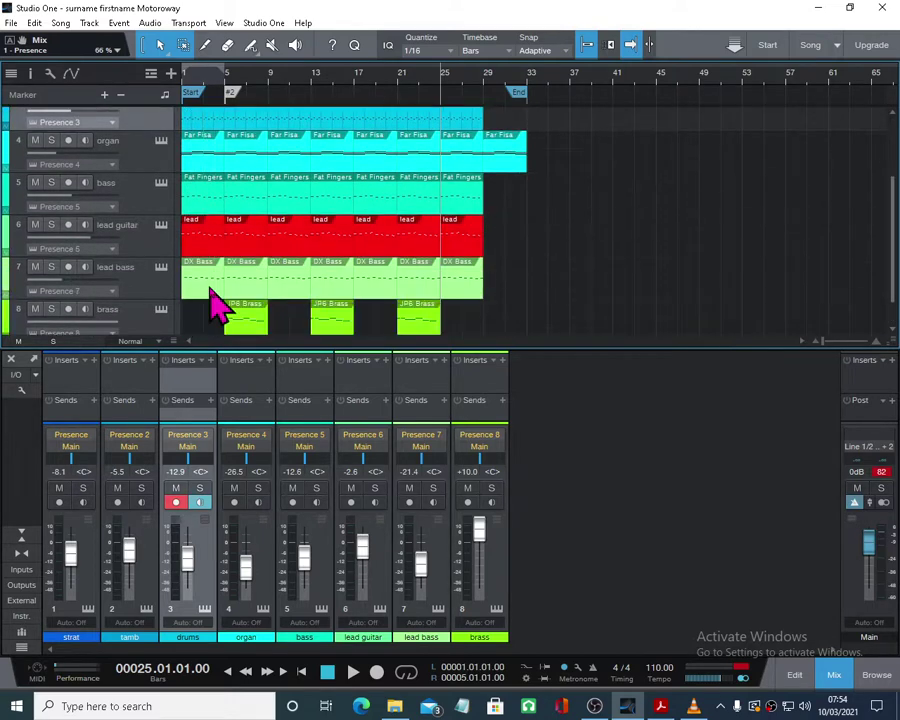
{"action": "scroll", "coordinate": [218, 305], "scroll_direction": "up", "scroll_amount": 3}
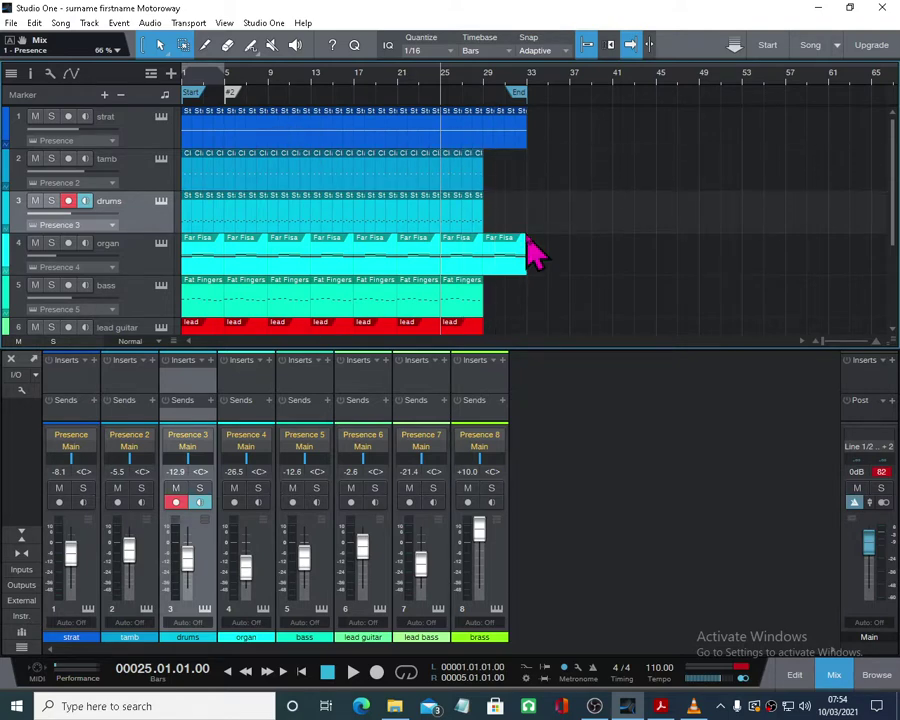
{"action": "scroll", "coordinate": [533, 253], "scroll_direction": "down", "scroll_amount": 2}
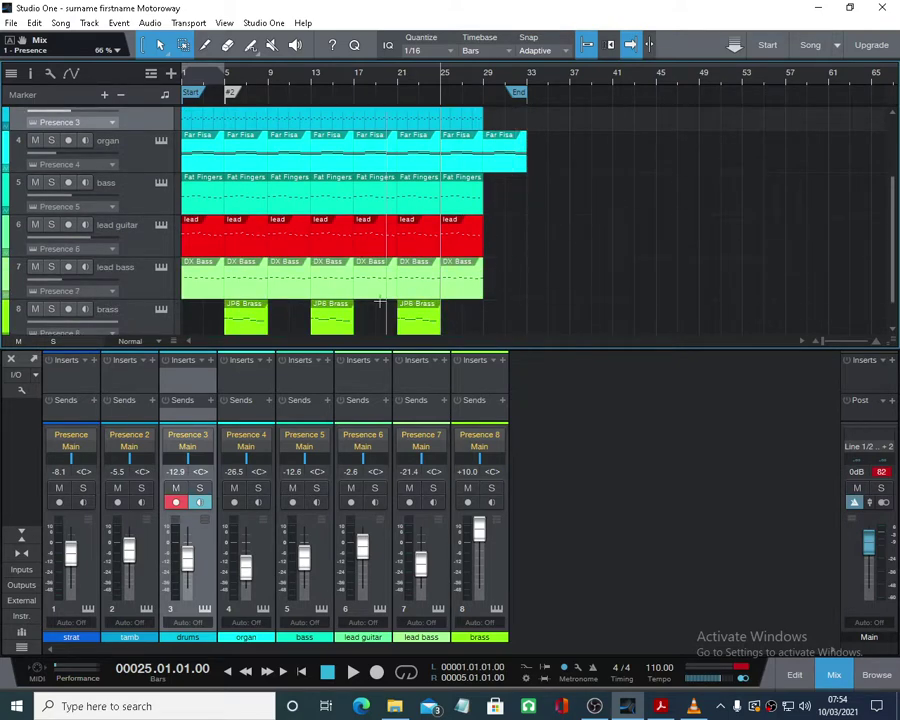
{"action": "scroll", "coordinate": [400, 332], "scroll_direction": "down", "scroll_amount": 1}
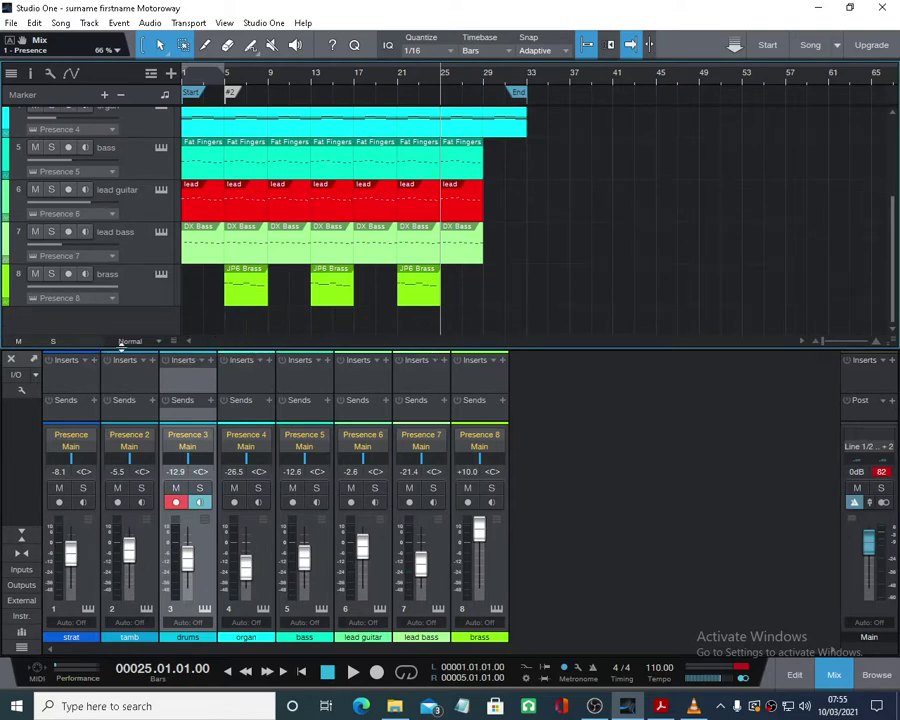
{"action": "mouse_move", "coordinate": [120, 346]}
{"action": "left_mouse_down"}
{"action": "mouse_move", "coordinate": [123, 325]}
{"action": "mouse_move", "coordinate": [121, 338]}
{"action": "left_mouse_up"}
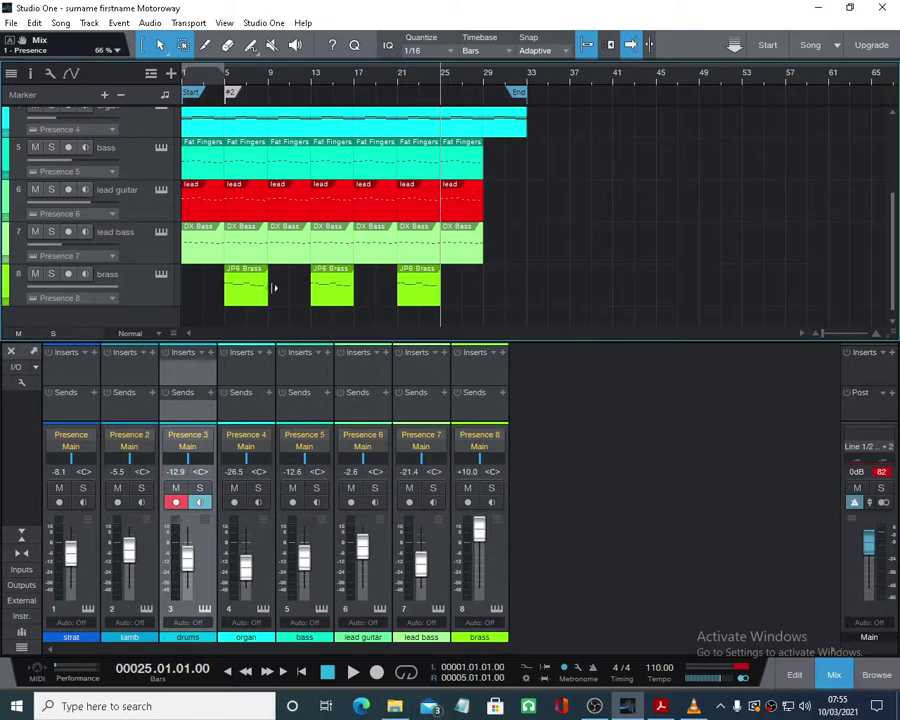
{"action": "scroll", "coordinate": [273, 285], "scroll_direction": "up", "scroll_amount": 4}
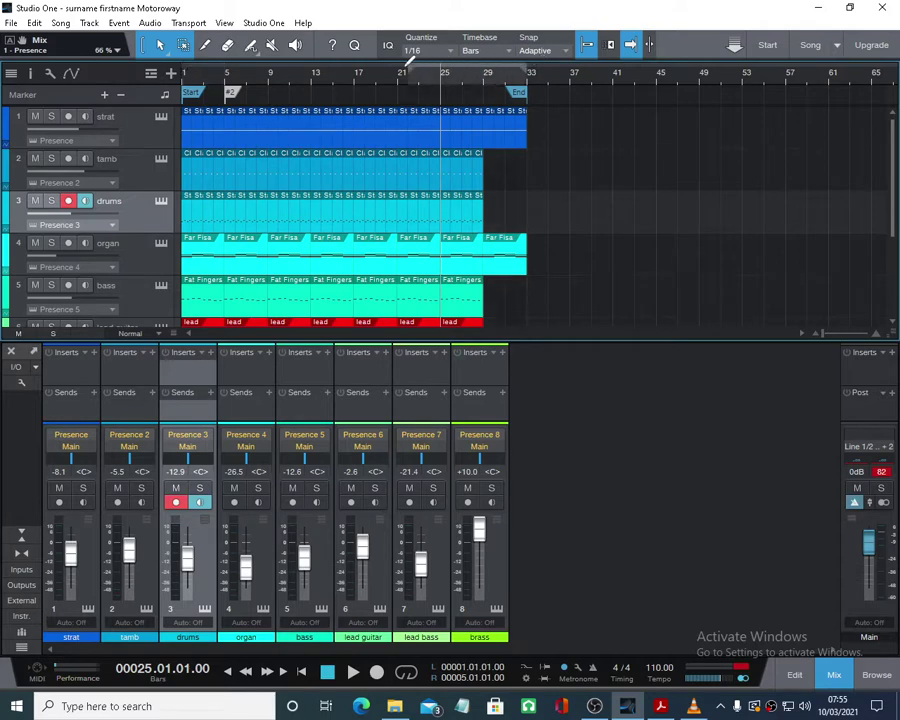
- Set the loop range from bar 1 to bar 34, one bar past the End marker
{"action": "left_click_drag", "start_coordinate": [196, 70], "coordinate": [531, 70]}
{"action": "scroll", "coordinate": [540, 95], "scroll_direction": "up", "scroll_amount": 5}
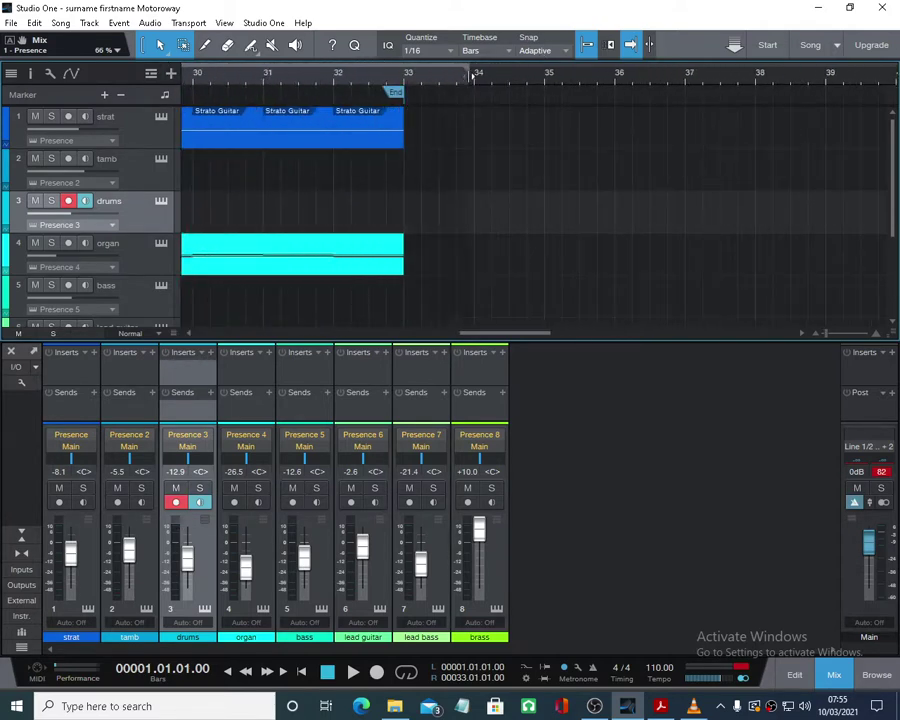
{"action": "left_click_drag", "start_coordinate": [478, 75], "coordinate": [478, 76]}
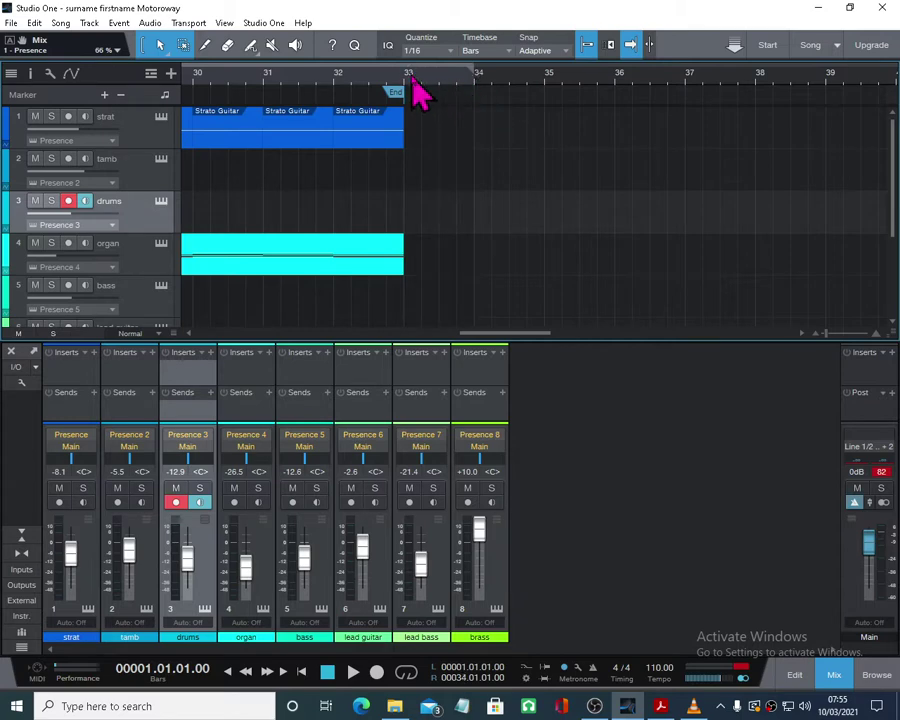
- Start a mixdown export of the song and set the MP3 format to a constant bitrate of 256 kbps
{"action": "key", "text": "z"}
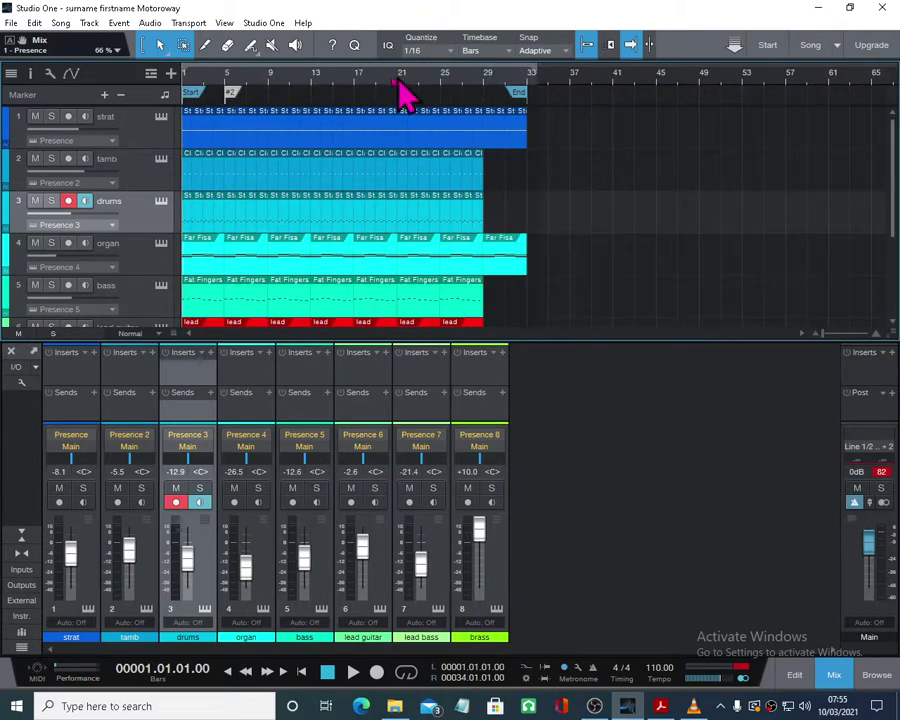
{"action": "left_click", "coordinate": [60, 24]}
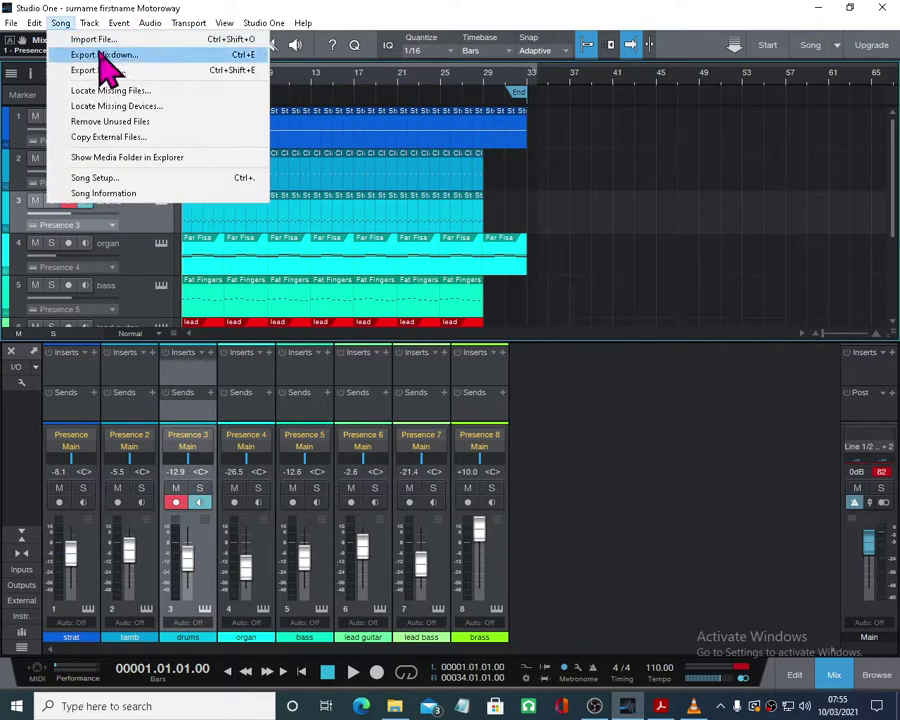
{"action": "left_click", "coordinate": [84, 56]}
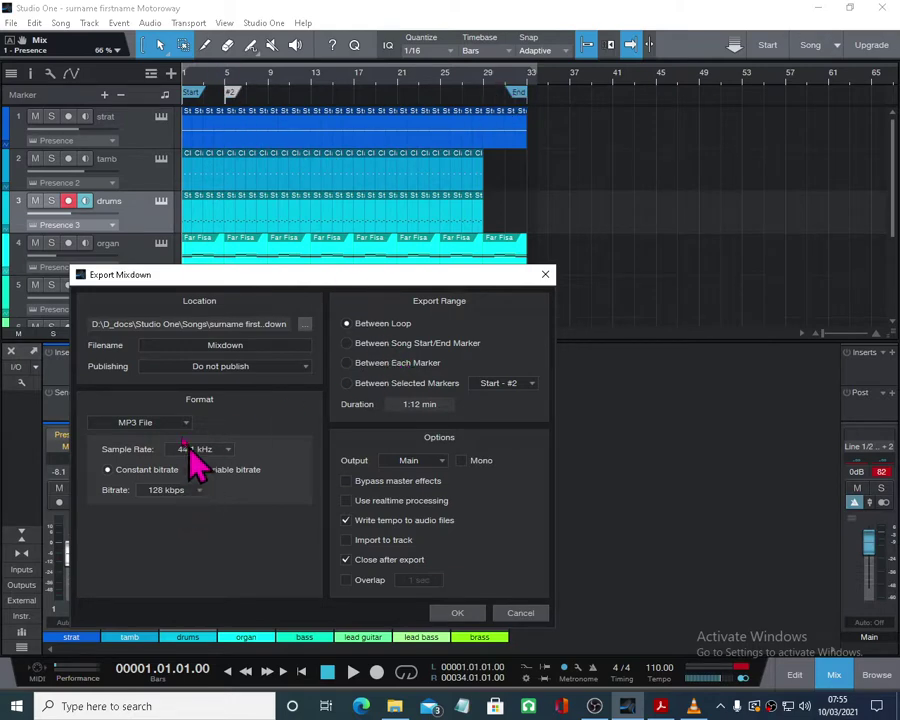
{"action": "left_click", "coordinate": [199, 491]}
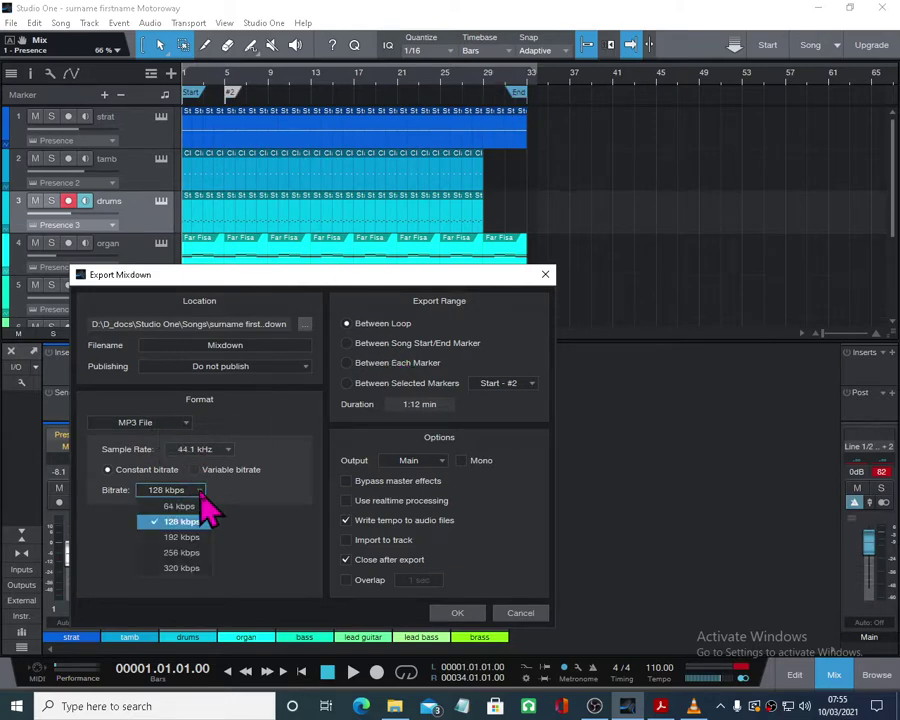
{"action": "left_click", "coordinate": [198, 555]}
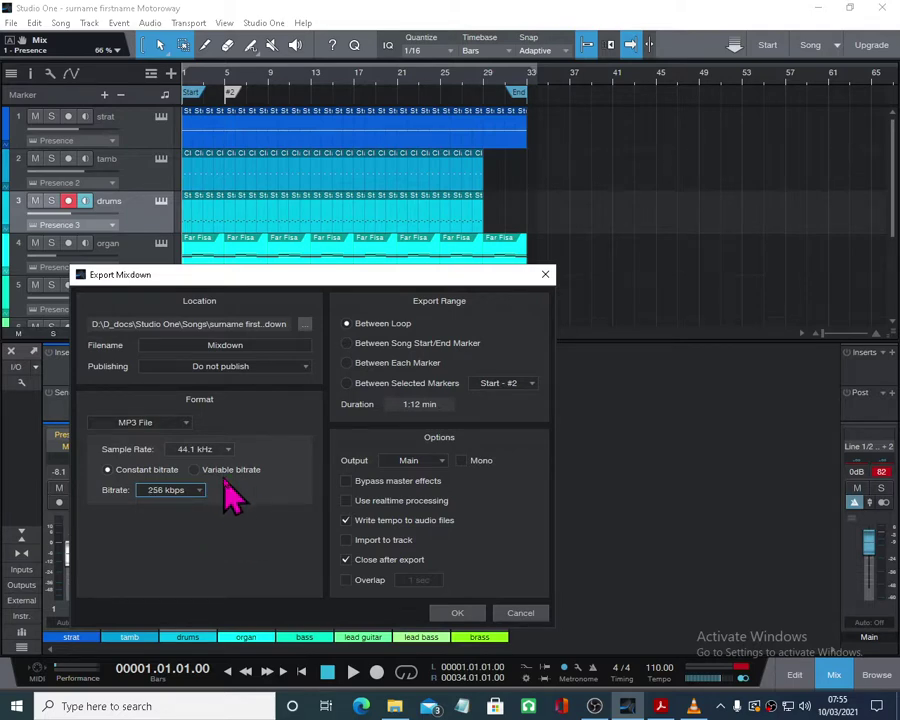
{"action": "left_click", "coordinate": [226, 472]}
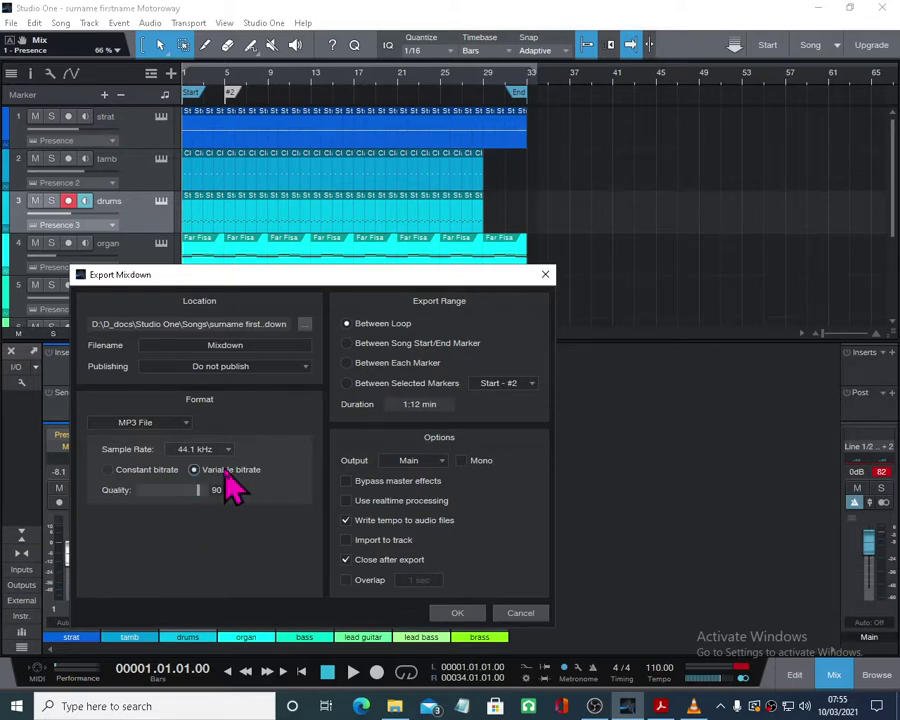
{"action": "left_click", "coordinate": [140, 470]}
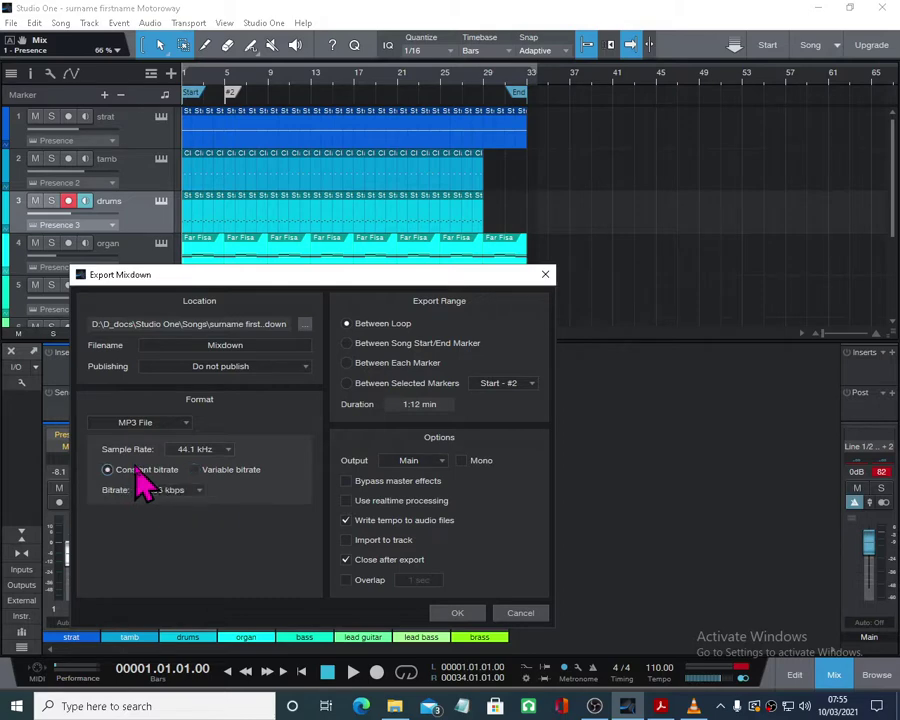
- Name the mixdown file "surname firstname motoroway" and leave publishing set to Do not publish
{"action": "left_click", "coordinate": [247, 345]}
{"action": "type", "text": "surname firstname motoroway"}
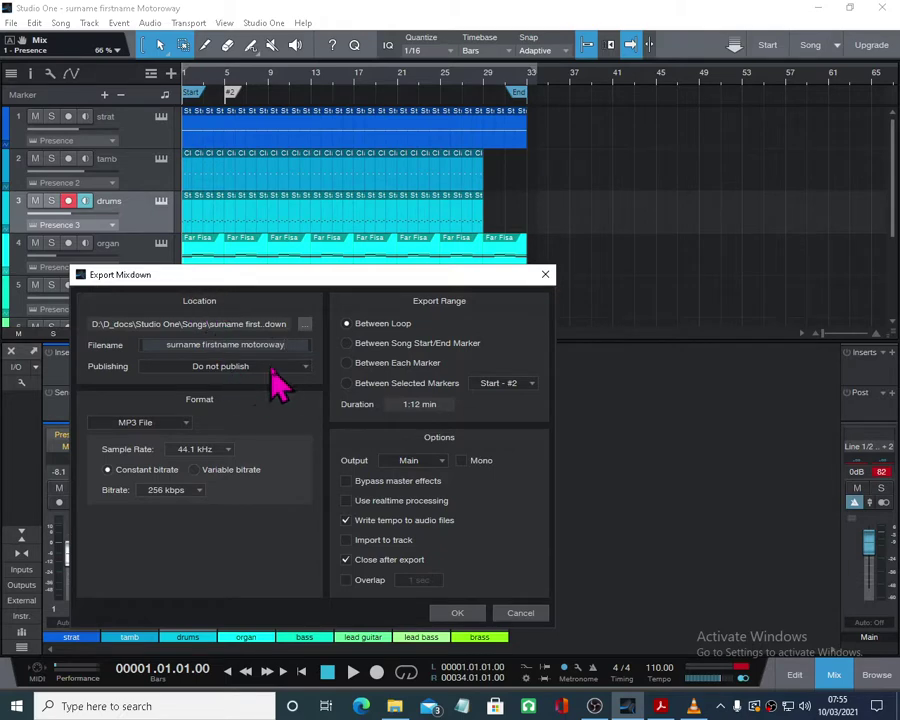
{"action": "left_click", "coordinate": [306, 367]}
{"action": "left_click", "coordinate": [306, 367]}
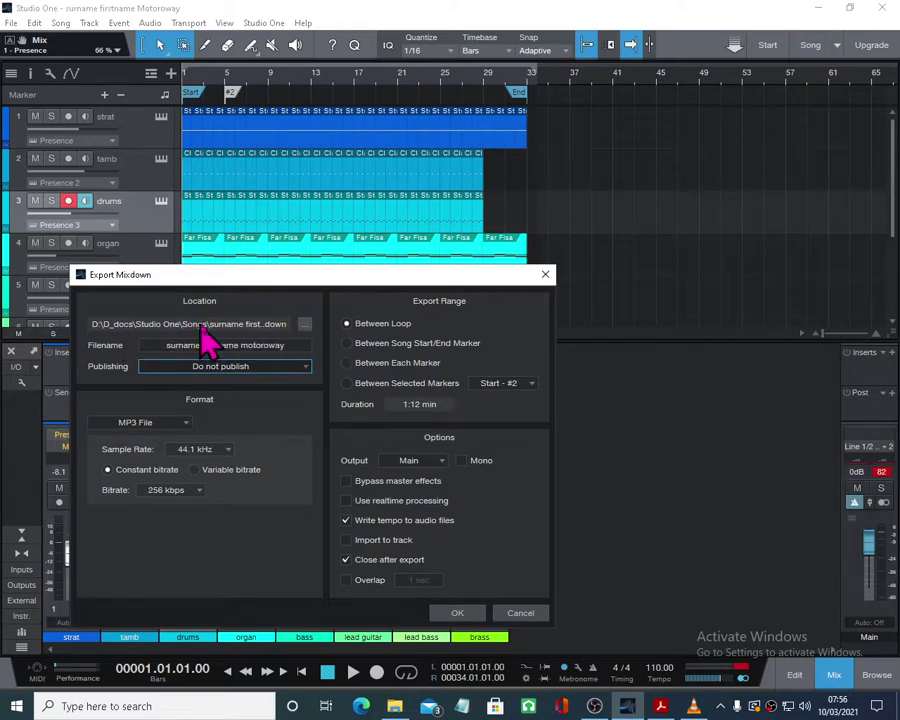
- Keep the default Mixdown location, turn off writing the tempo to audio files, and export the mixdown
{"action": "left_click", "coordinate": [306, 326]}
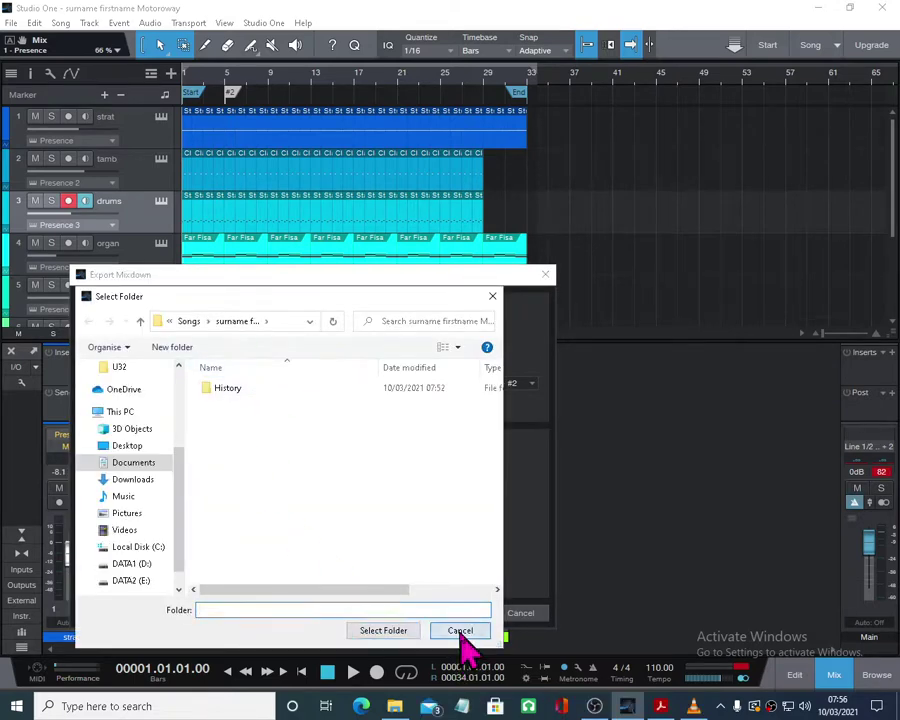
{"action": "left_click", "coordinate": [460, 632]}
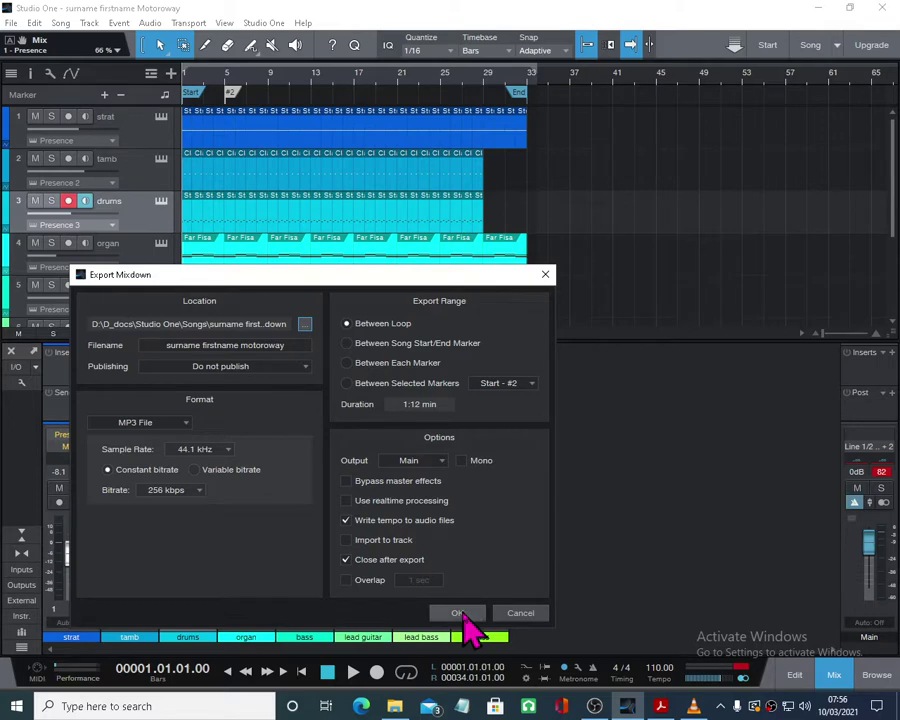
{"action": "left_click", "coordinate": [347, 520]}
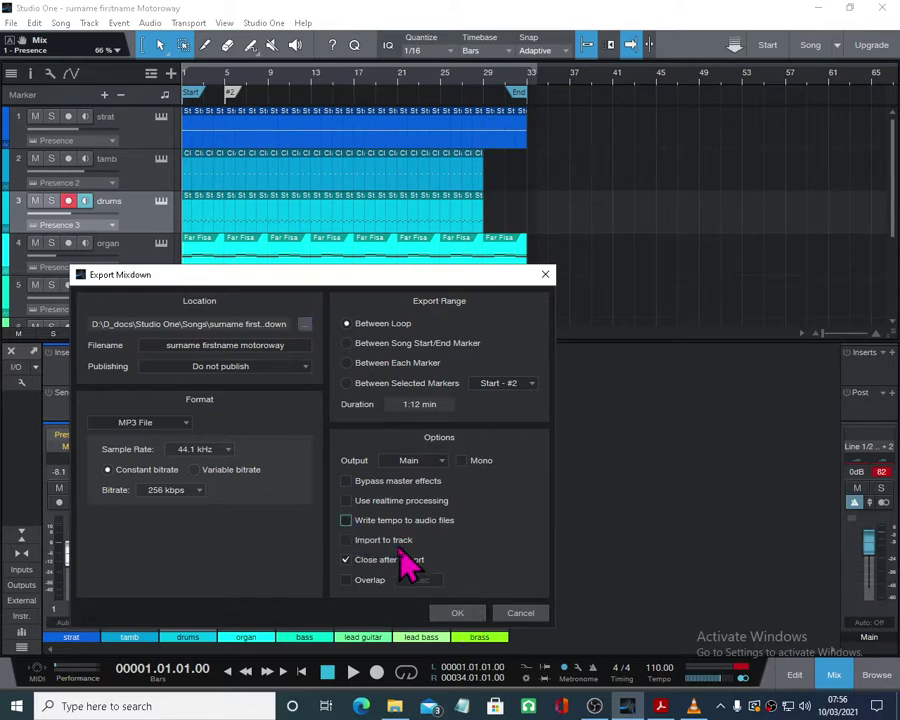
{"action": "left_click", "coordinate": [459, 613]}
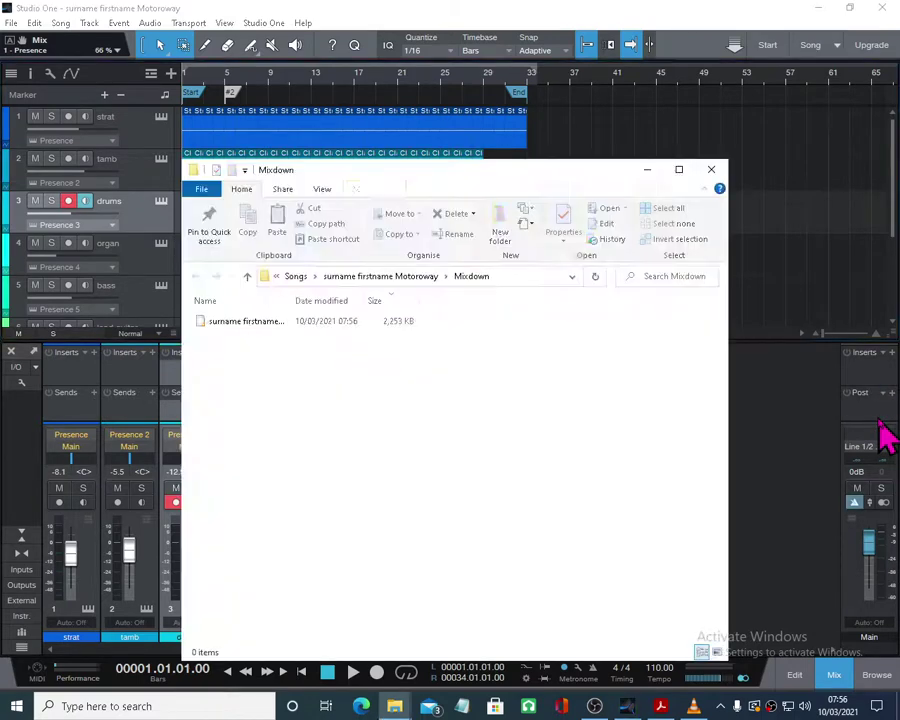
- Play the exported MP3 in VLC to check it, and close the player and the Mixdown folder
{"action": "left_click", "coordinate": [262, 334]}
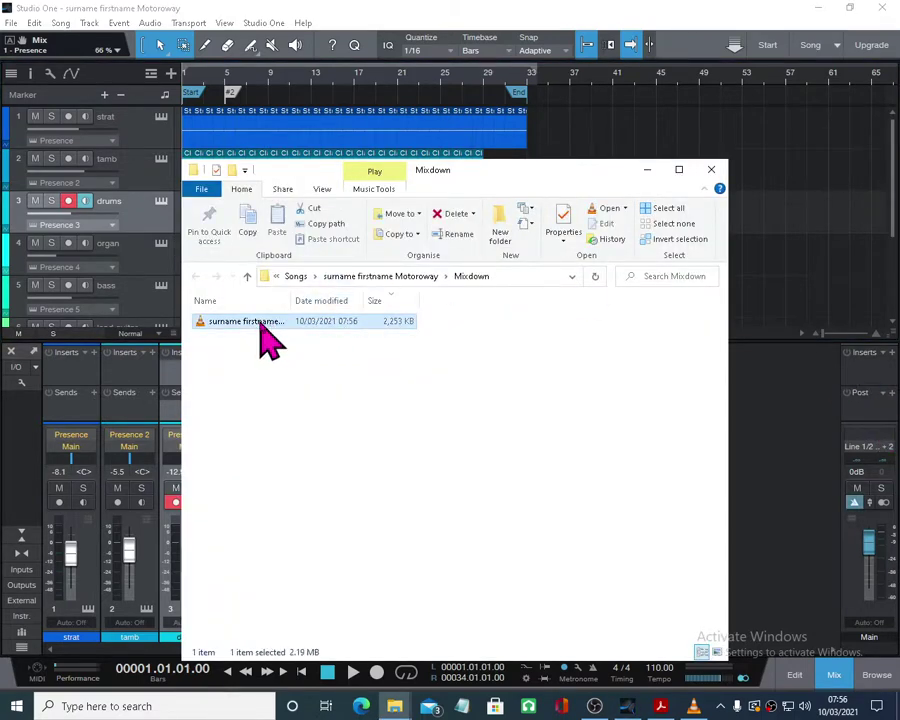
{"action": "left_click", "coordinate": [691, 707]}
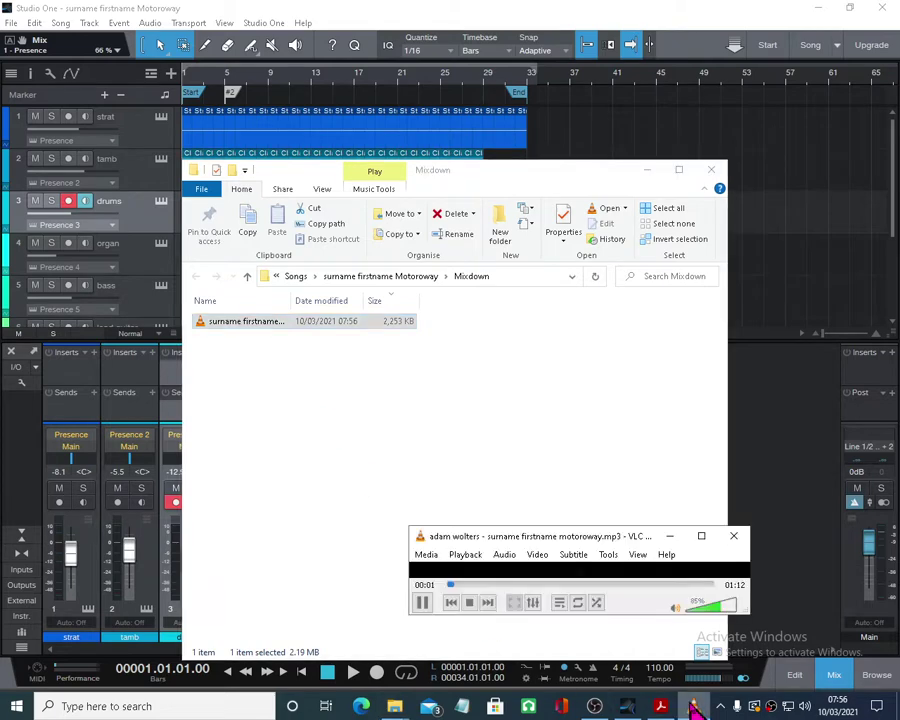
{"action": "left_click", "coordinate": [736, 537]}
{"action": "left_click", "coordinate": [711, 169]}
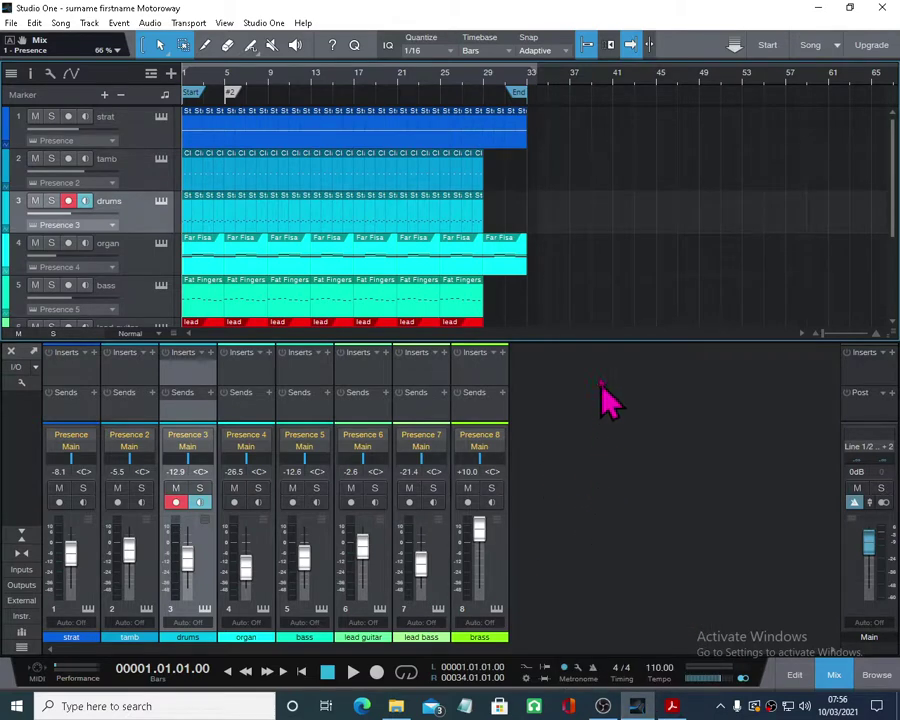
{"action": "scroll", "coordinate": [558, 268], "scroll_direction": "down", "scroll_amount": 4}
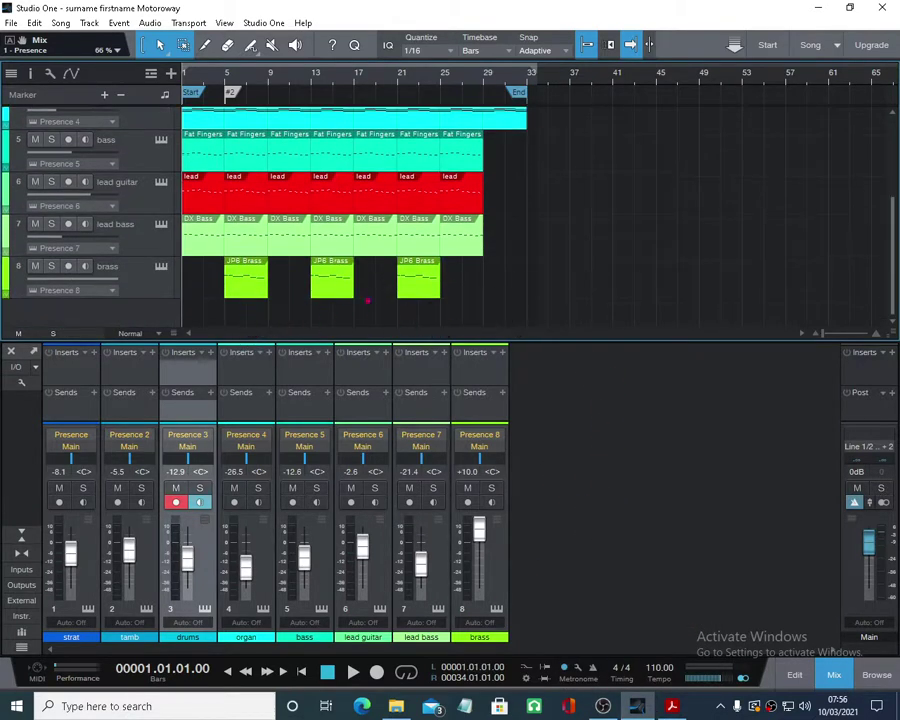